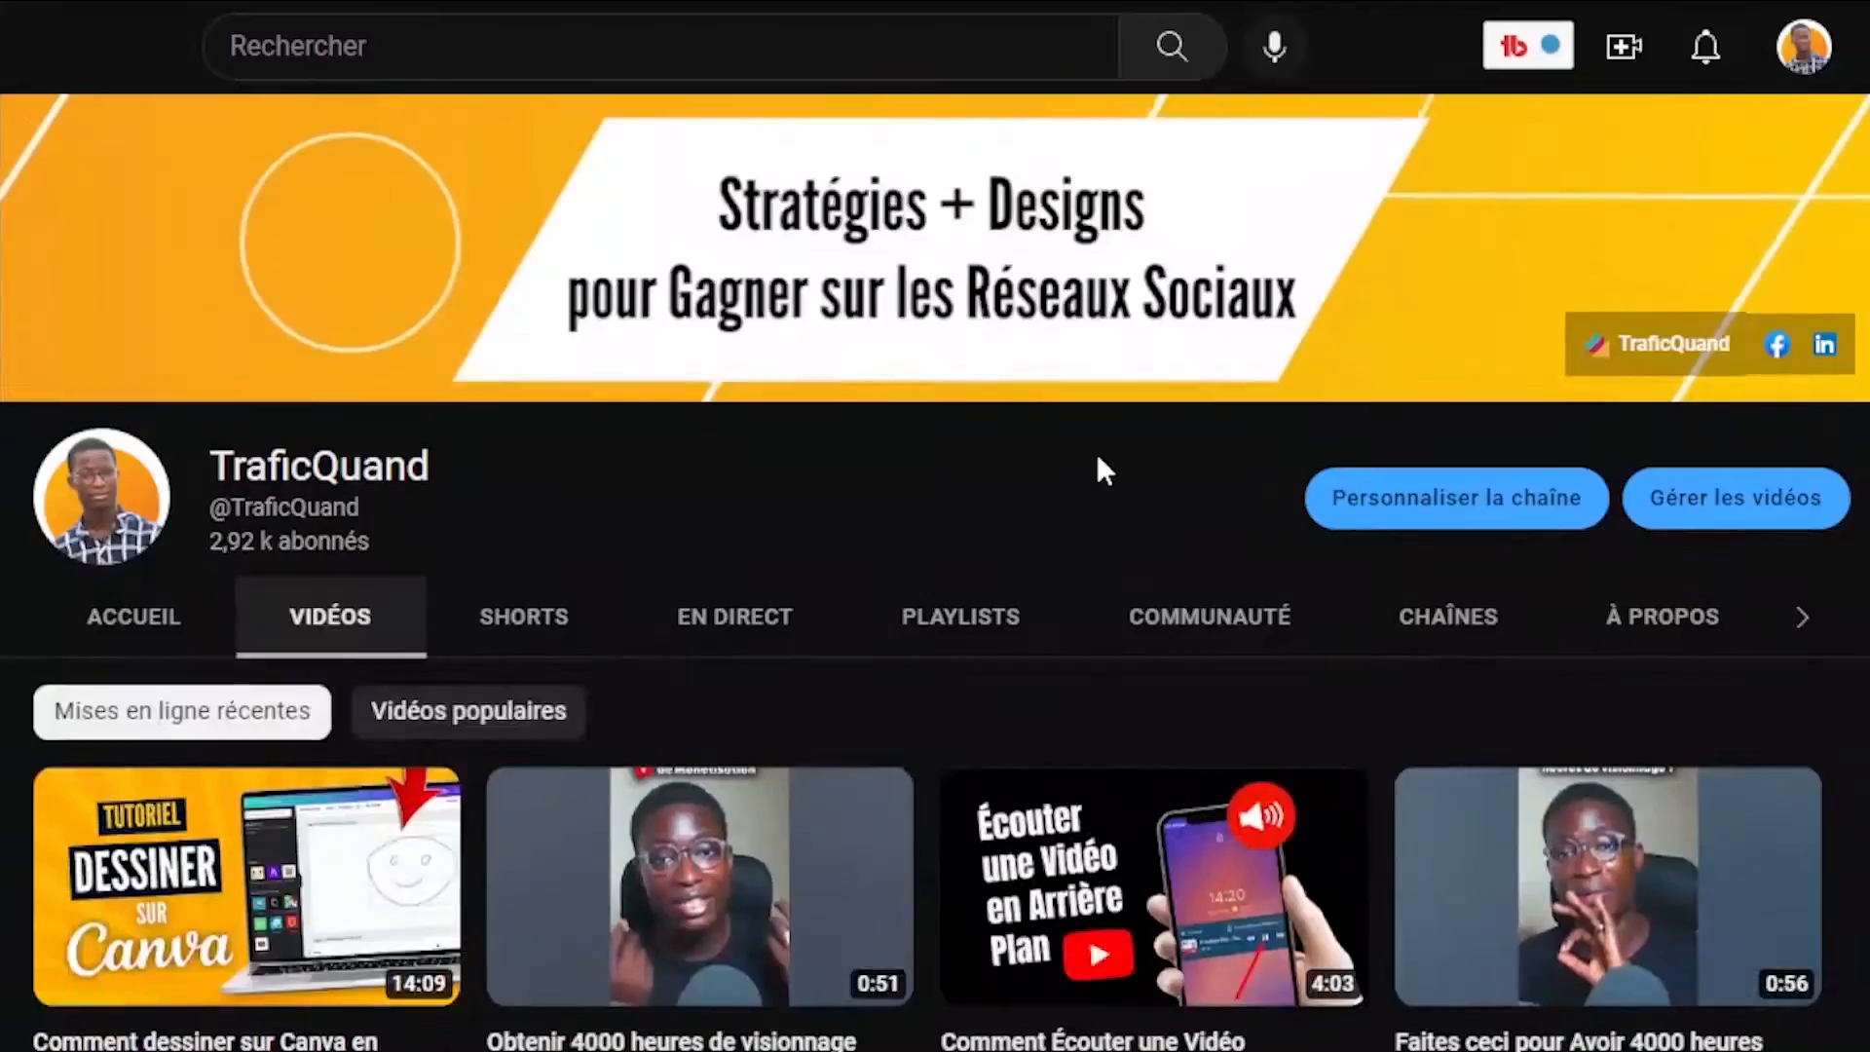
# Browse the uploaded videos on the TraficQuand YouTube channel.
pyautogui.scroll(-20, 1098, 466)
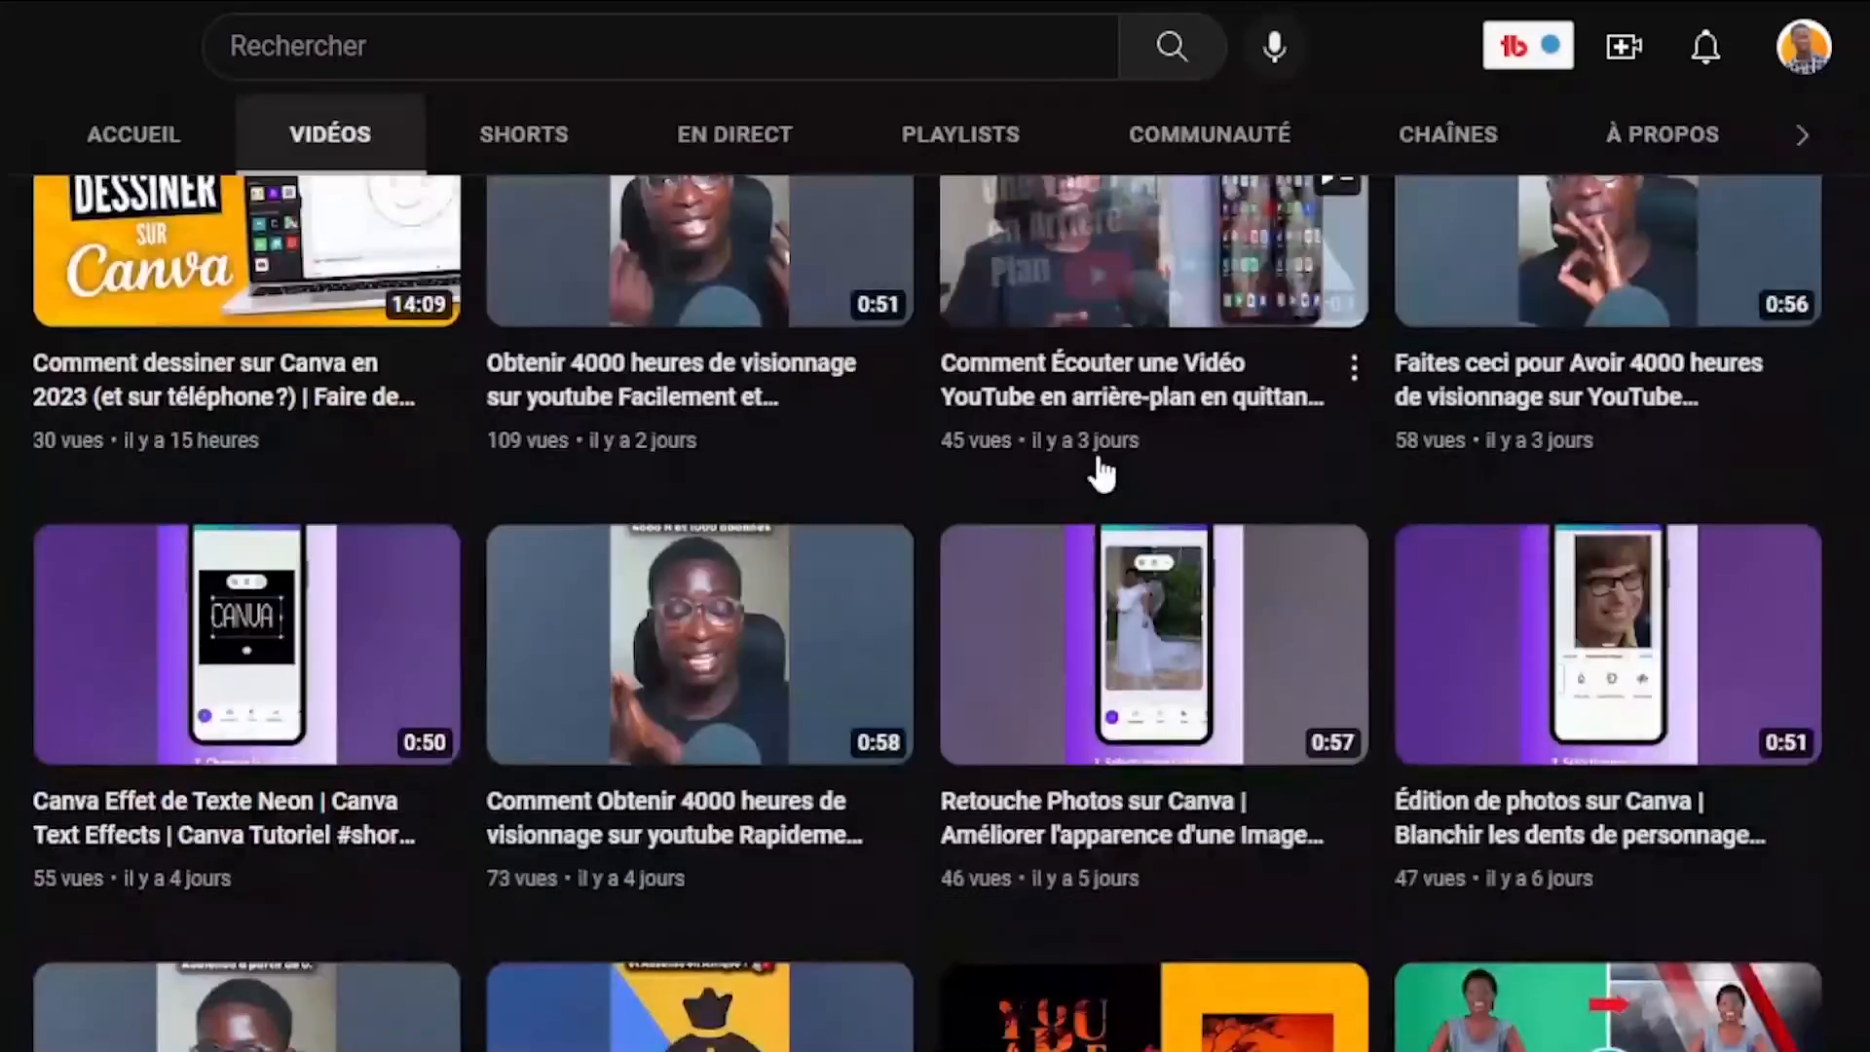
pyautogui.scroll(-20, 1824, 507)
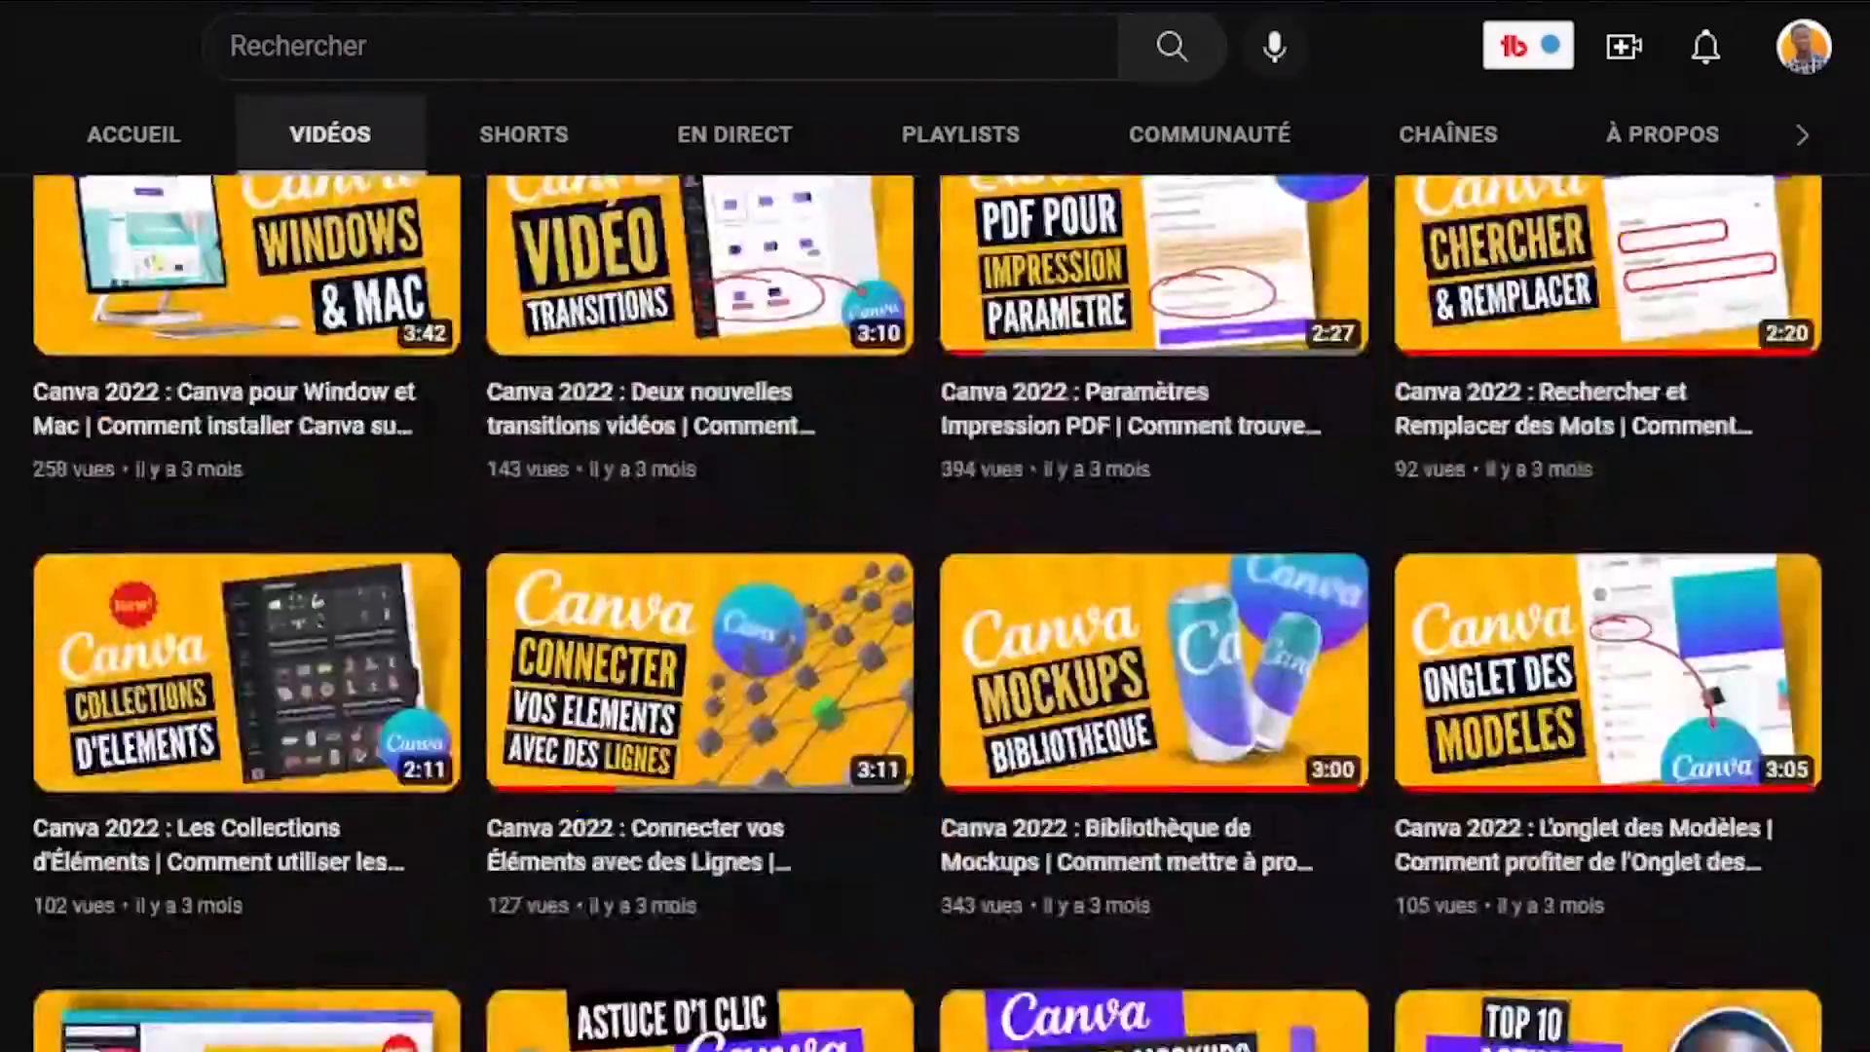
pyautogui.scroll(-10, 960, 1038)
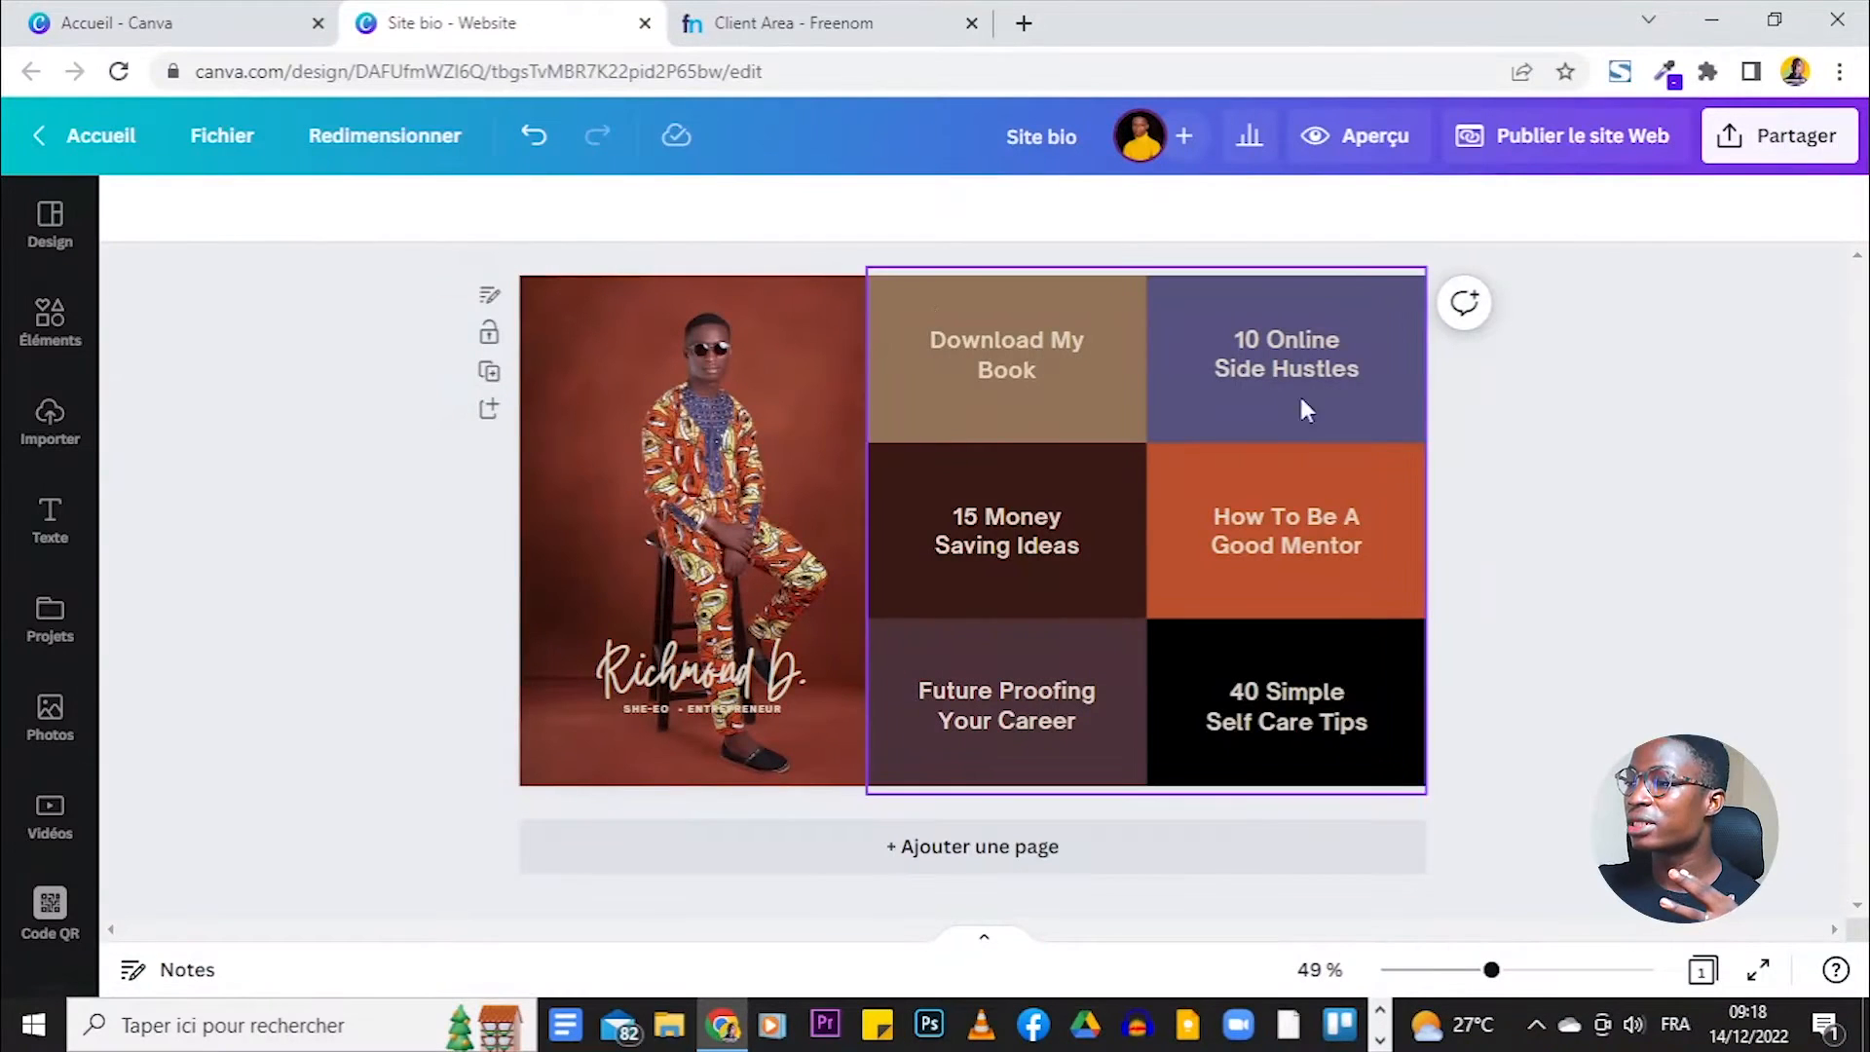
# Check the biocanva.tk domain name on the Freenom DNS management page, and return to the Canva site design.
pyautogui.click(59, 245)
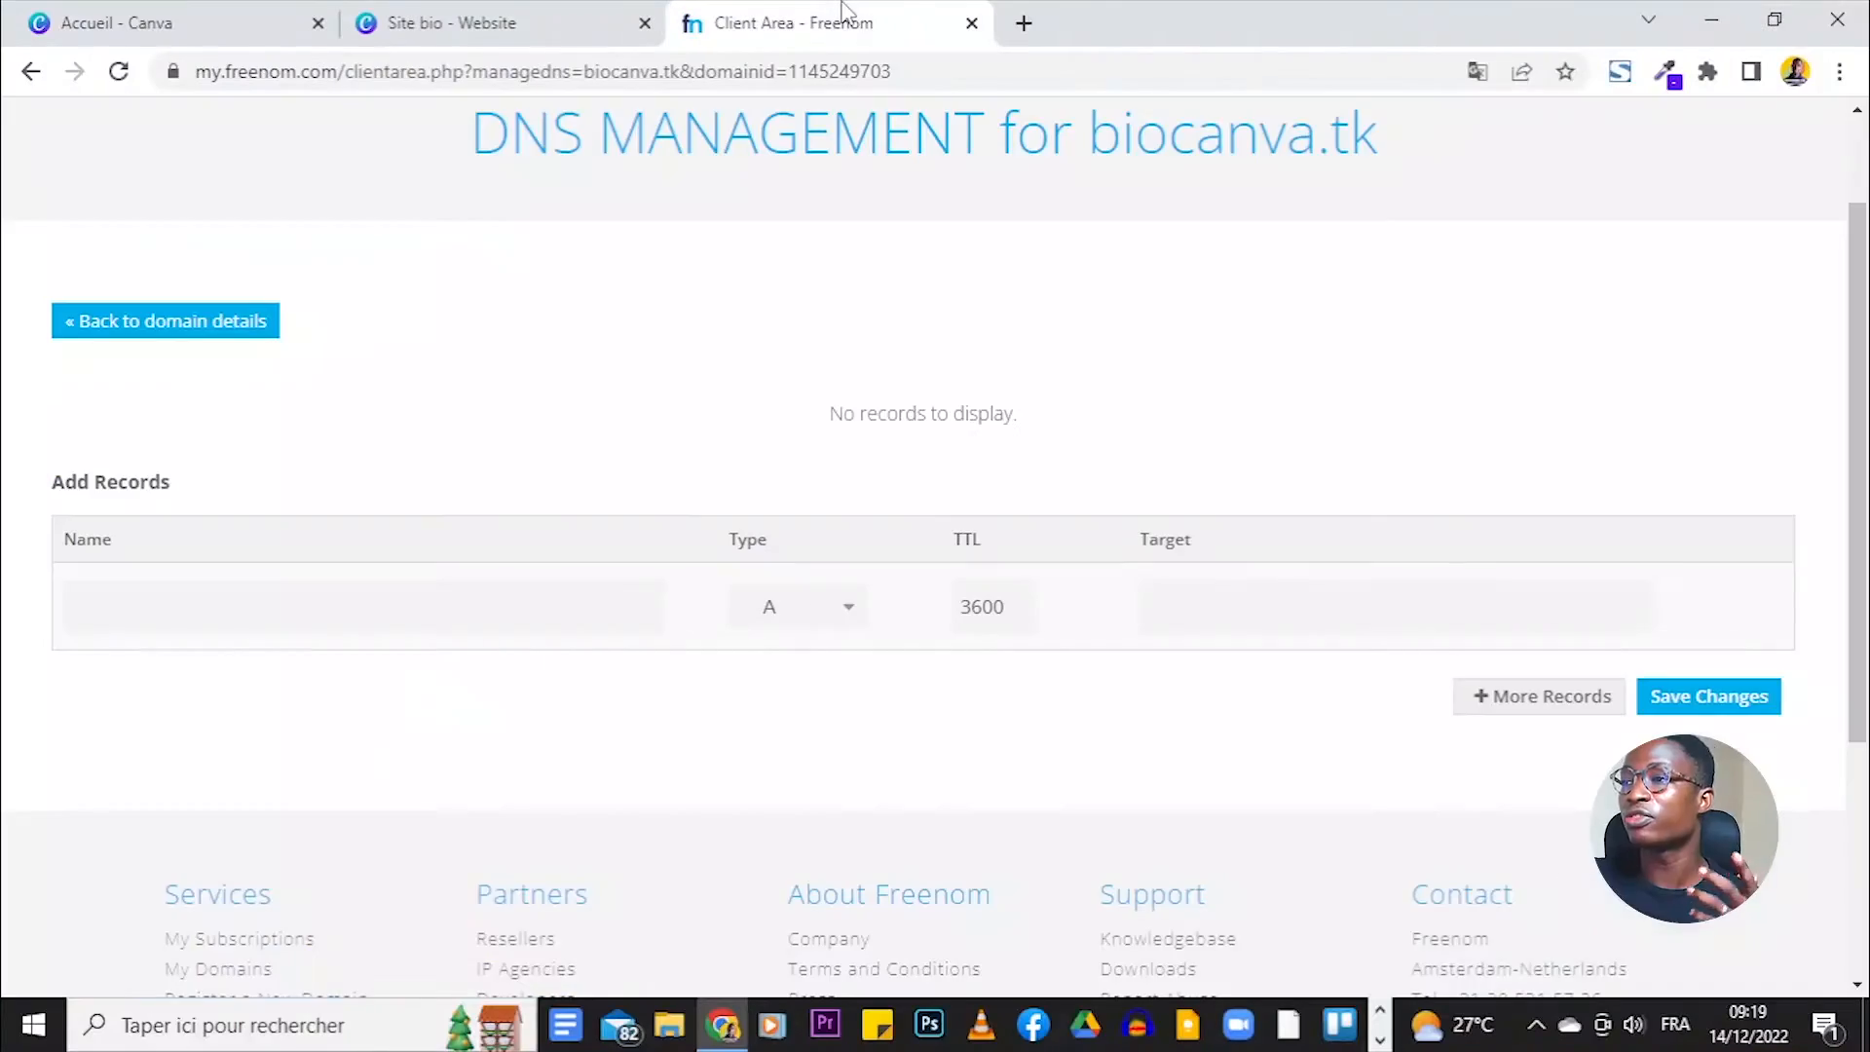
pyautogui.scroll(2, 1305, 300)
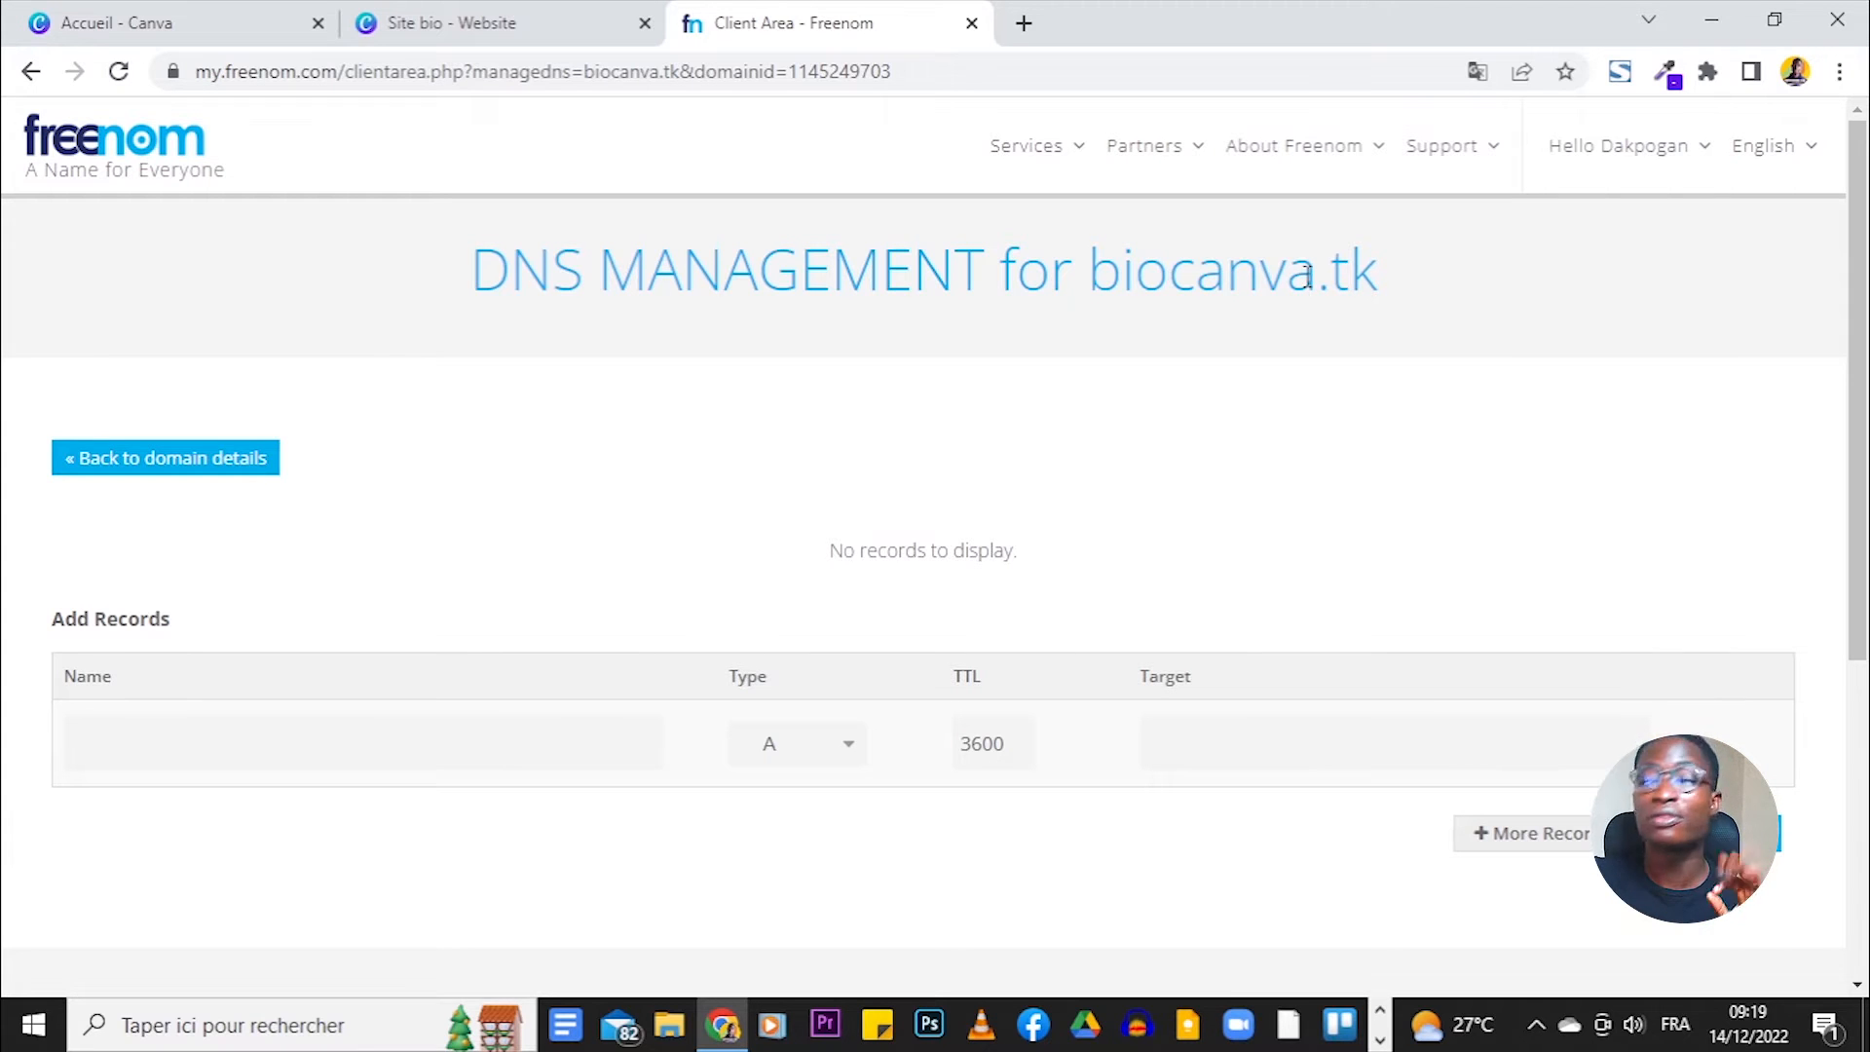
pyautogui.moveTo(1461, 283); pyautogui.dragTo(1094, 284)
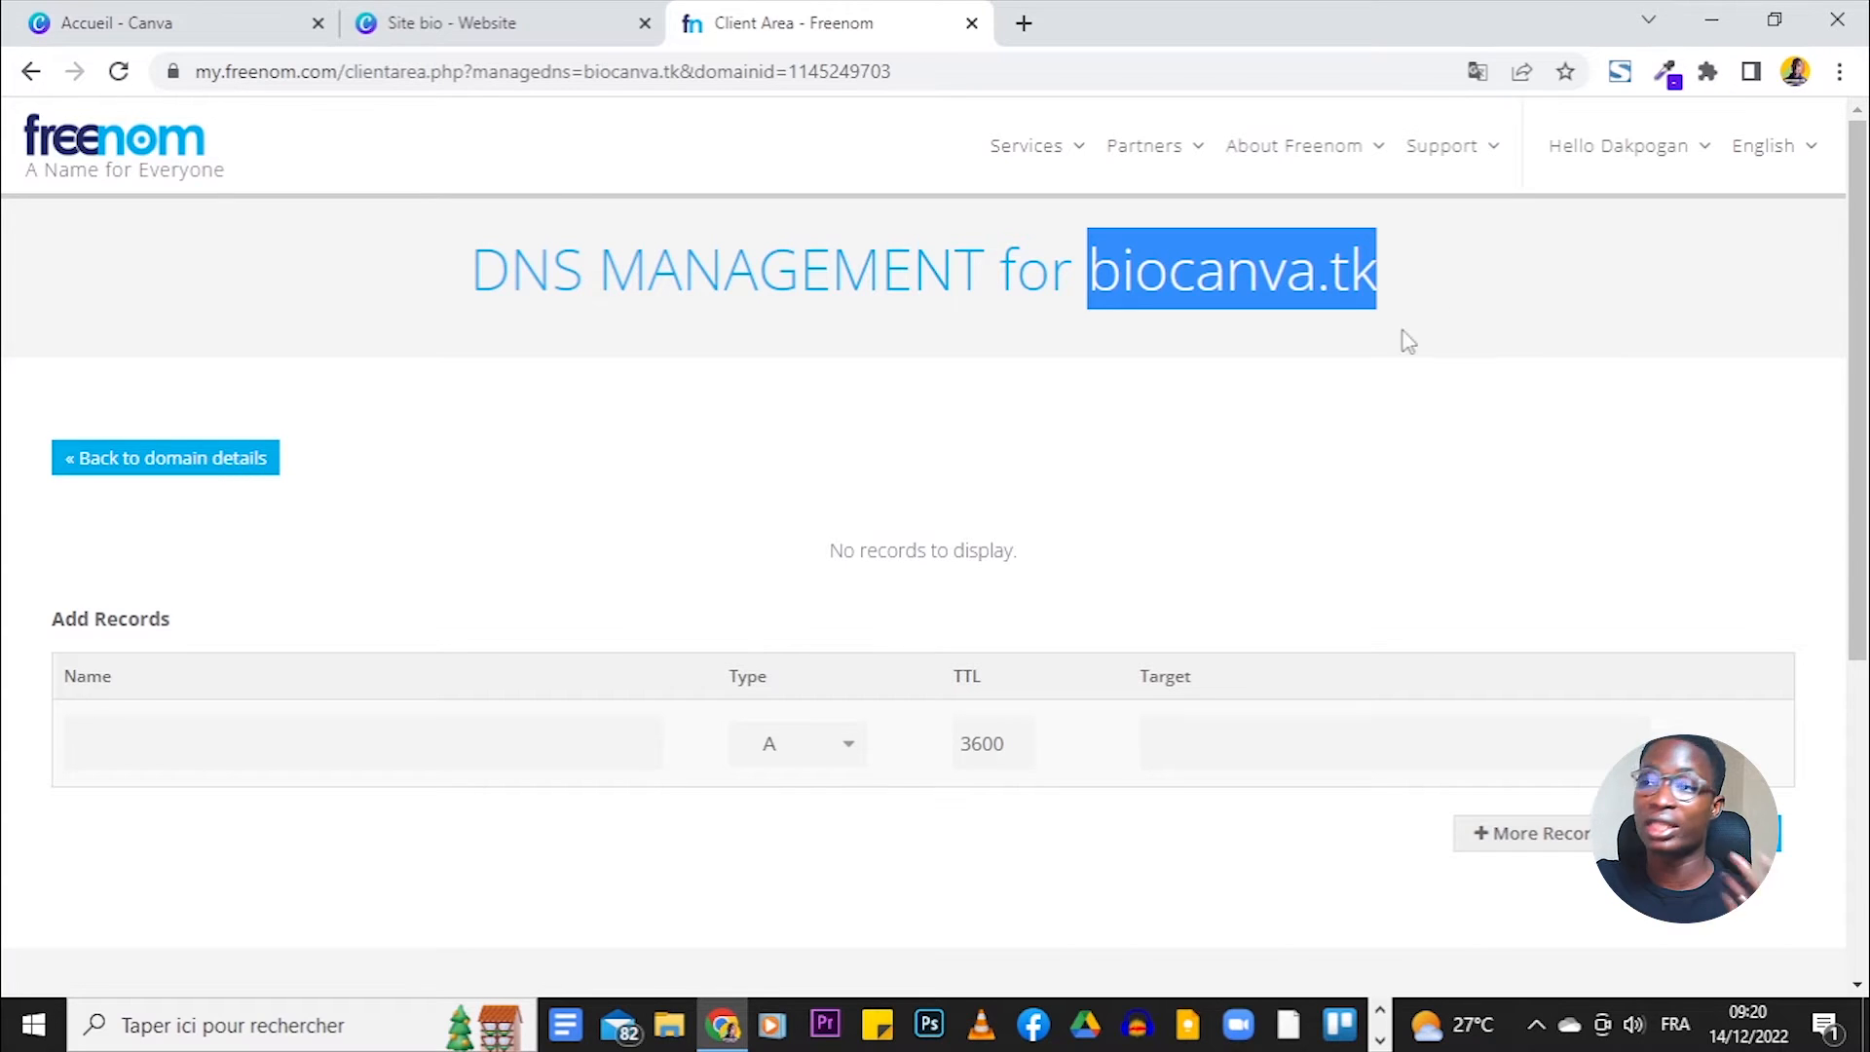
pyautogui.click(432, 13)
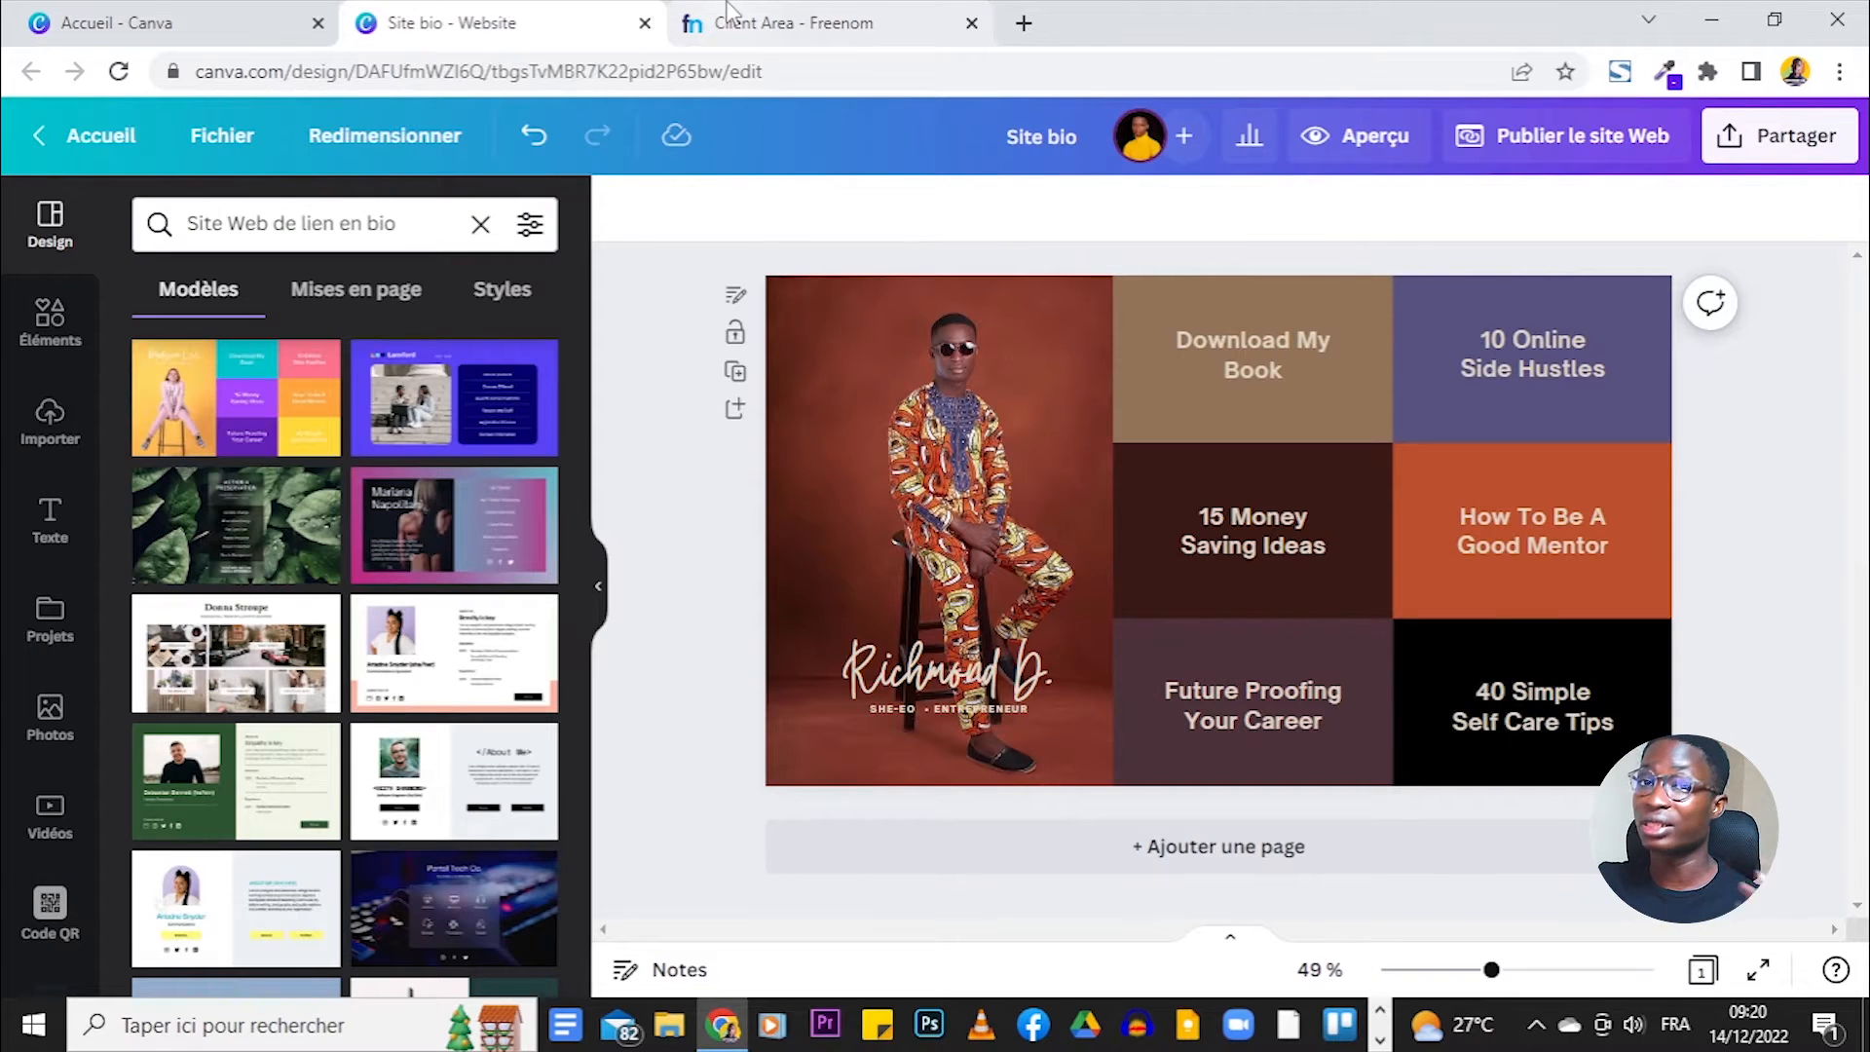
pyautogui.moveTo(735, 14)
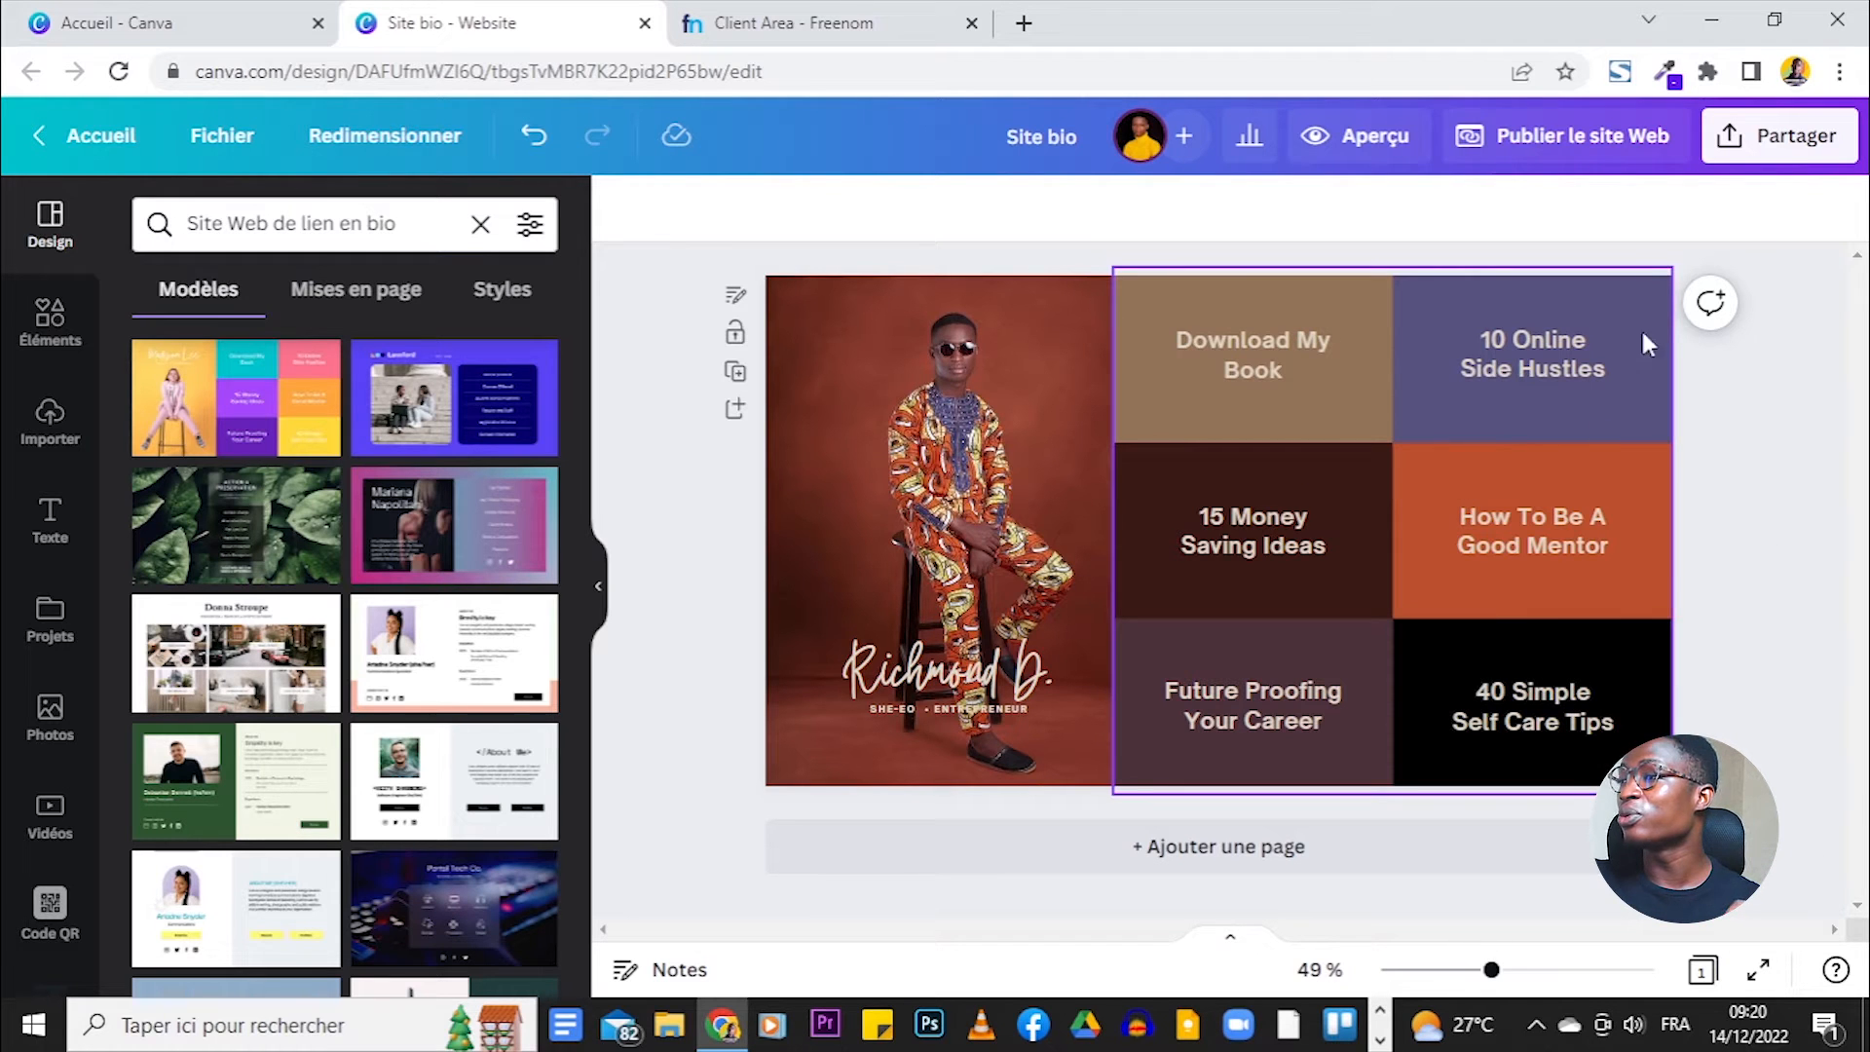
# Start publishing the website and review its options, keeping the navigation setting at "Sans barre de navigation".
pyautogui.click(1607, 156)
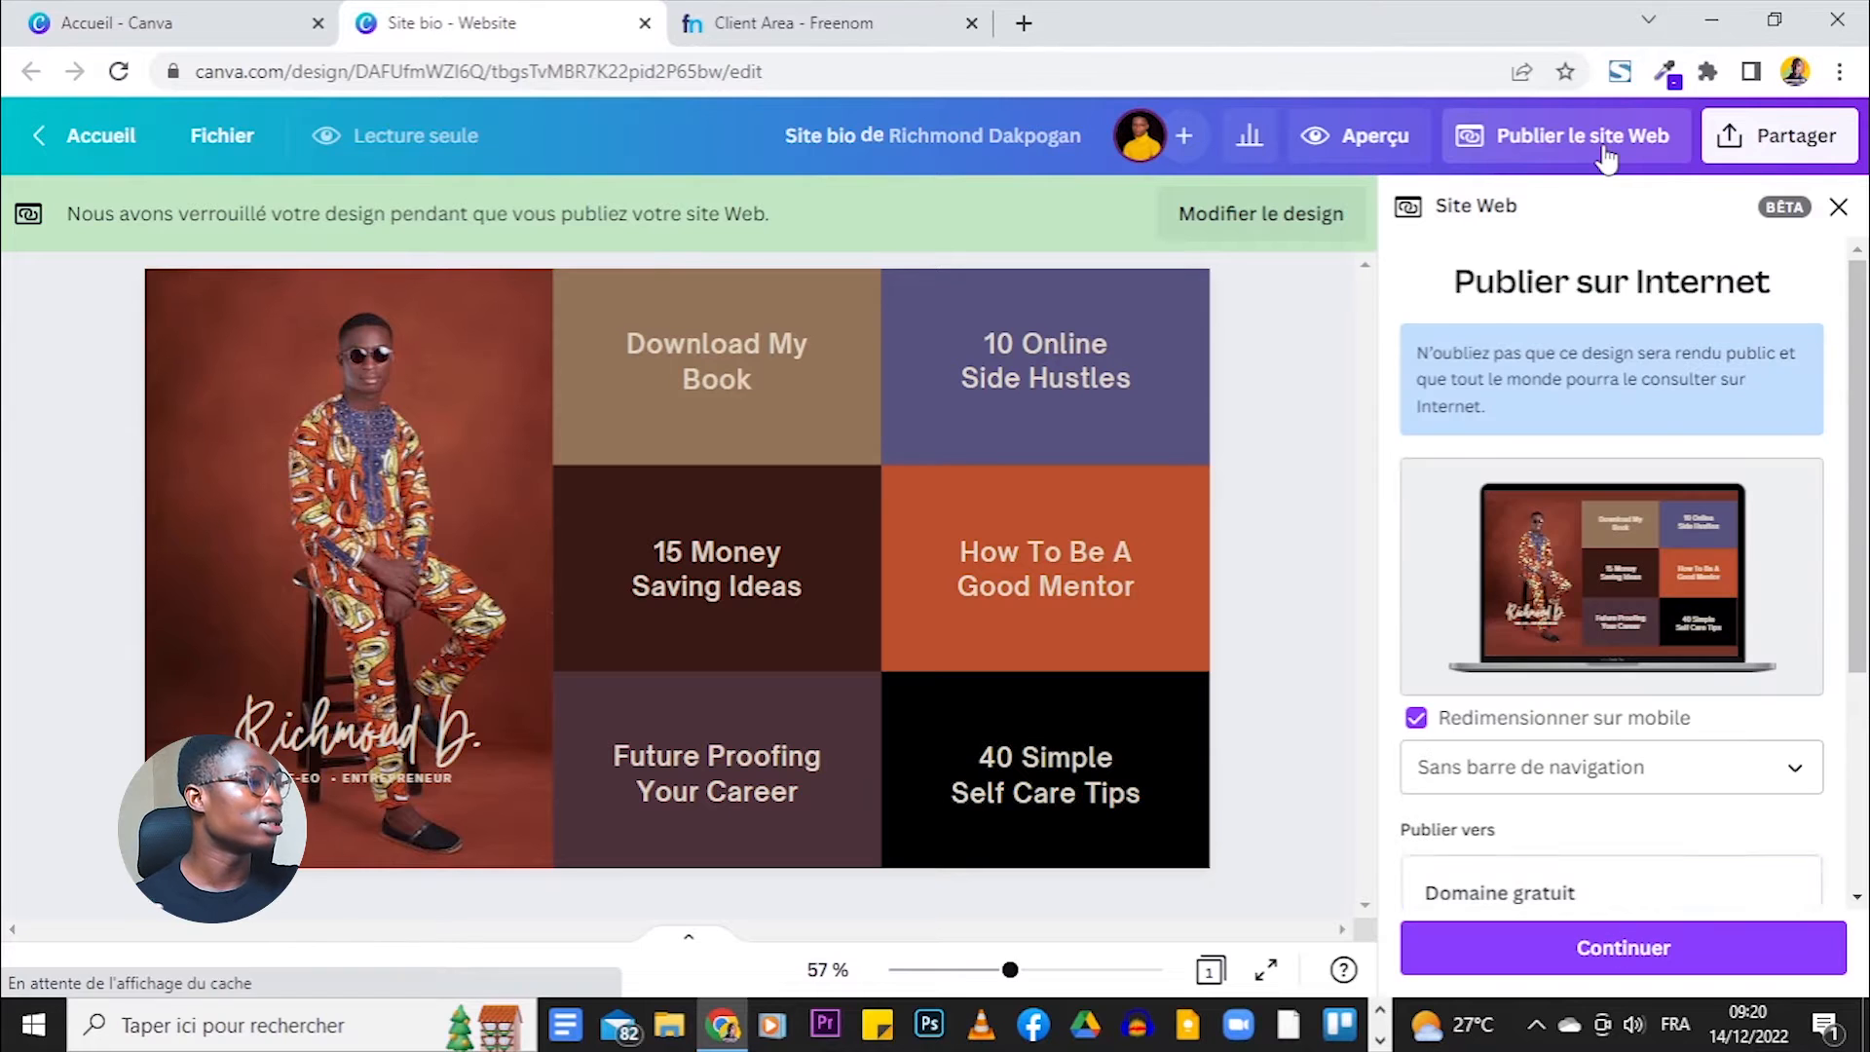
pyautogui.scroll(-4, 1675, 467)
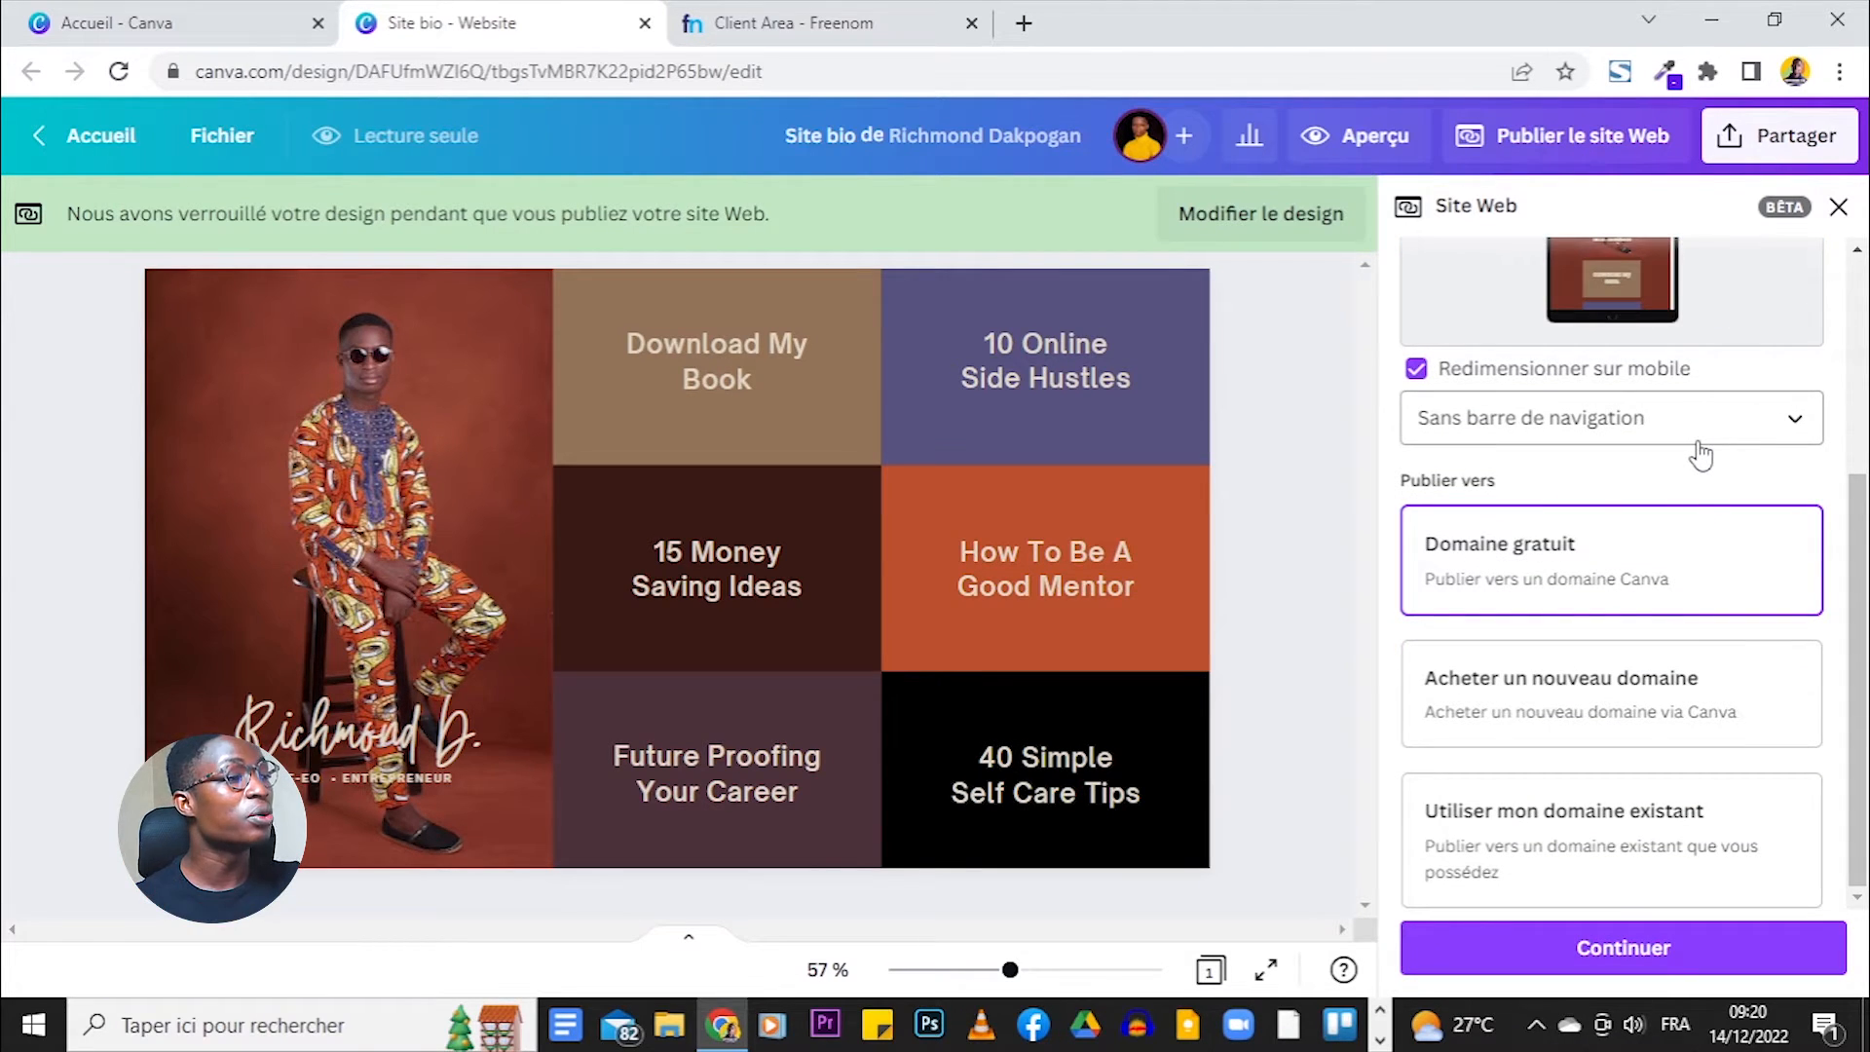
pyautogui.scroll(4, 1691, 628)
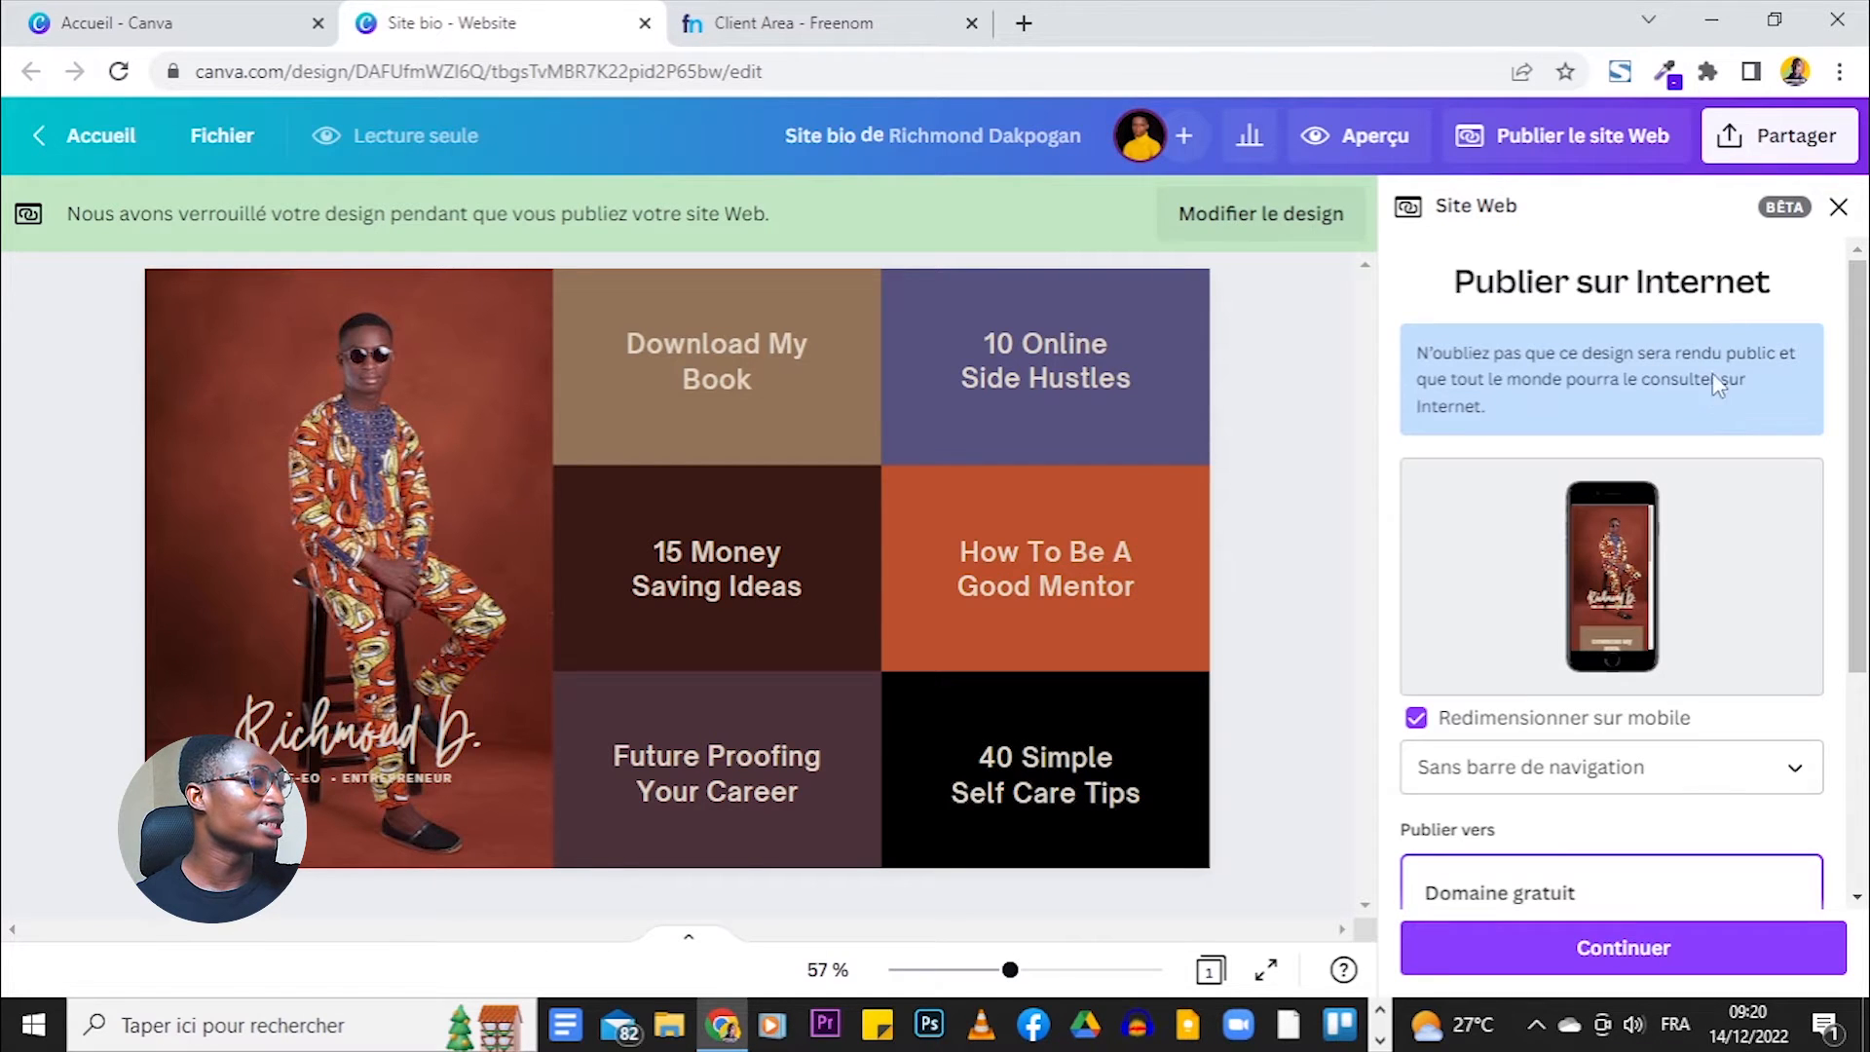
pyautogui.scroll(-3, 1716, 360)
pyautogui.scroll(3, 1554, 523)
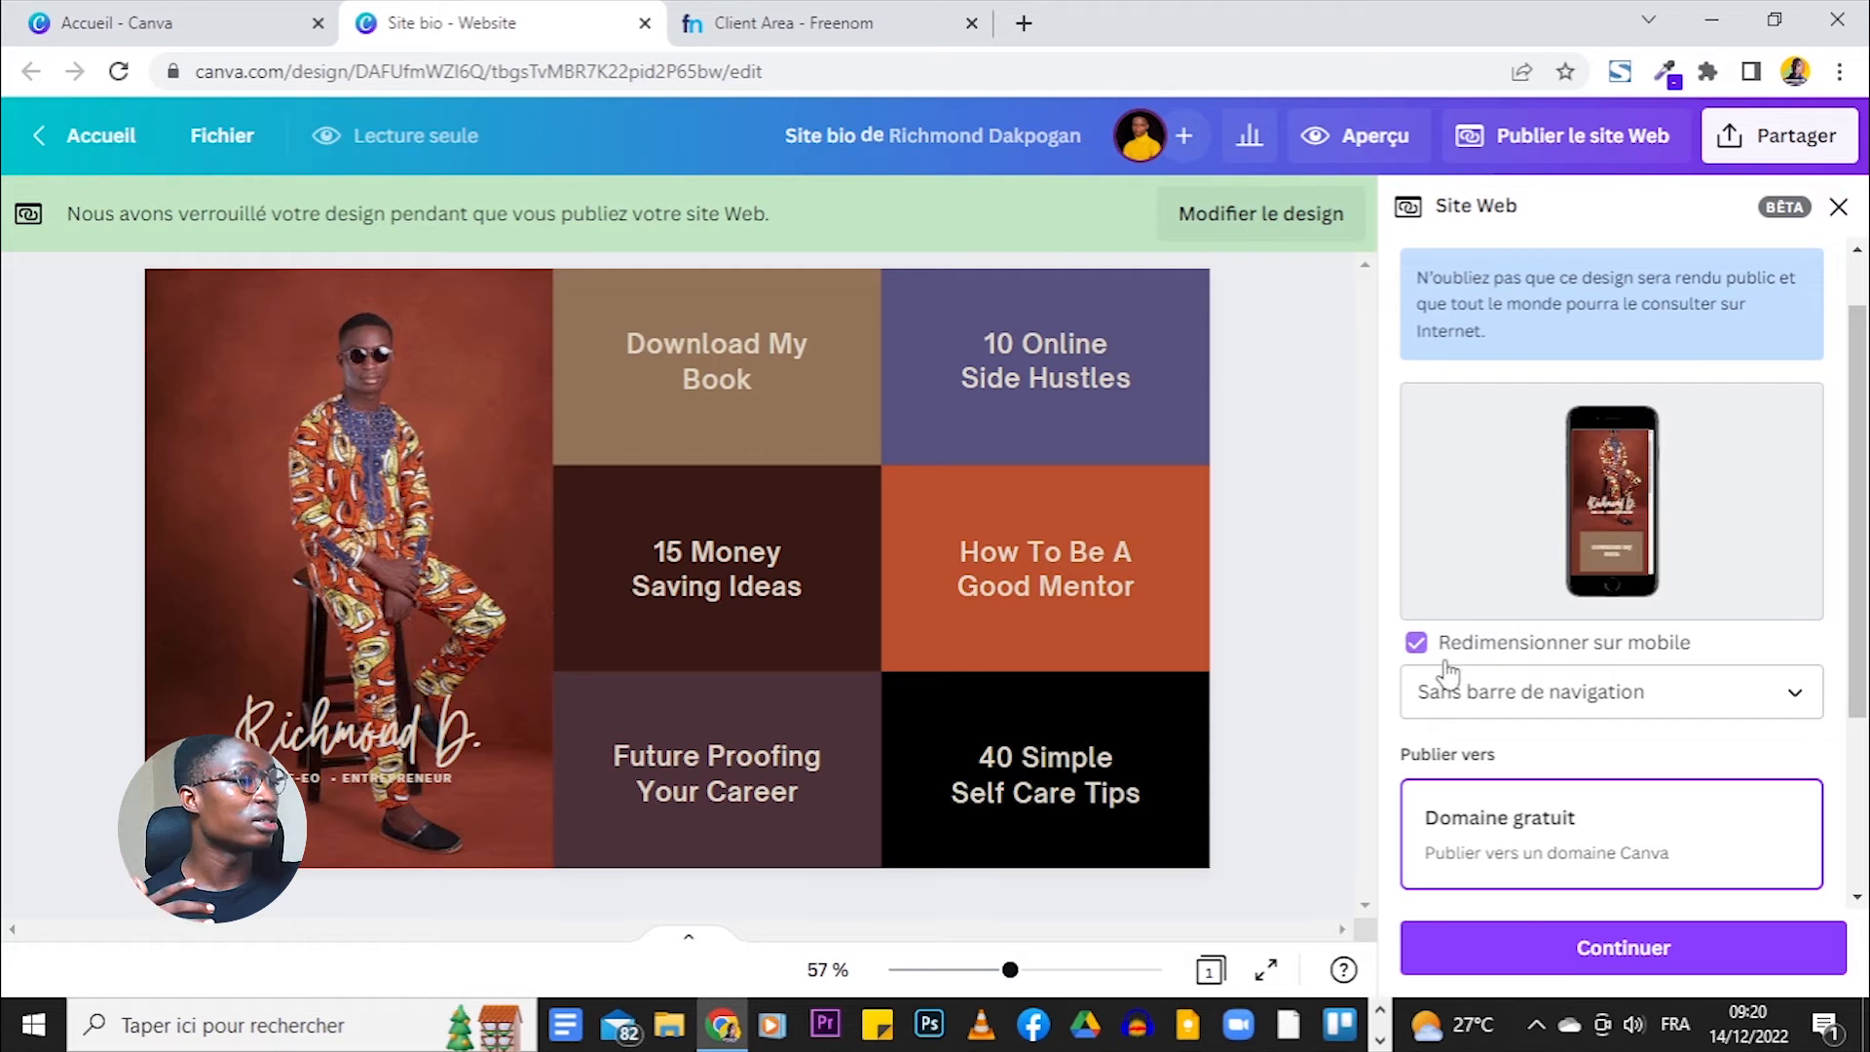
pyautogui.scroll(-2, 1464, 665)
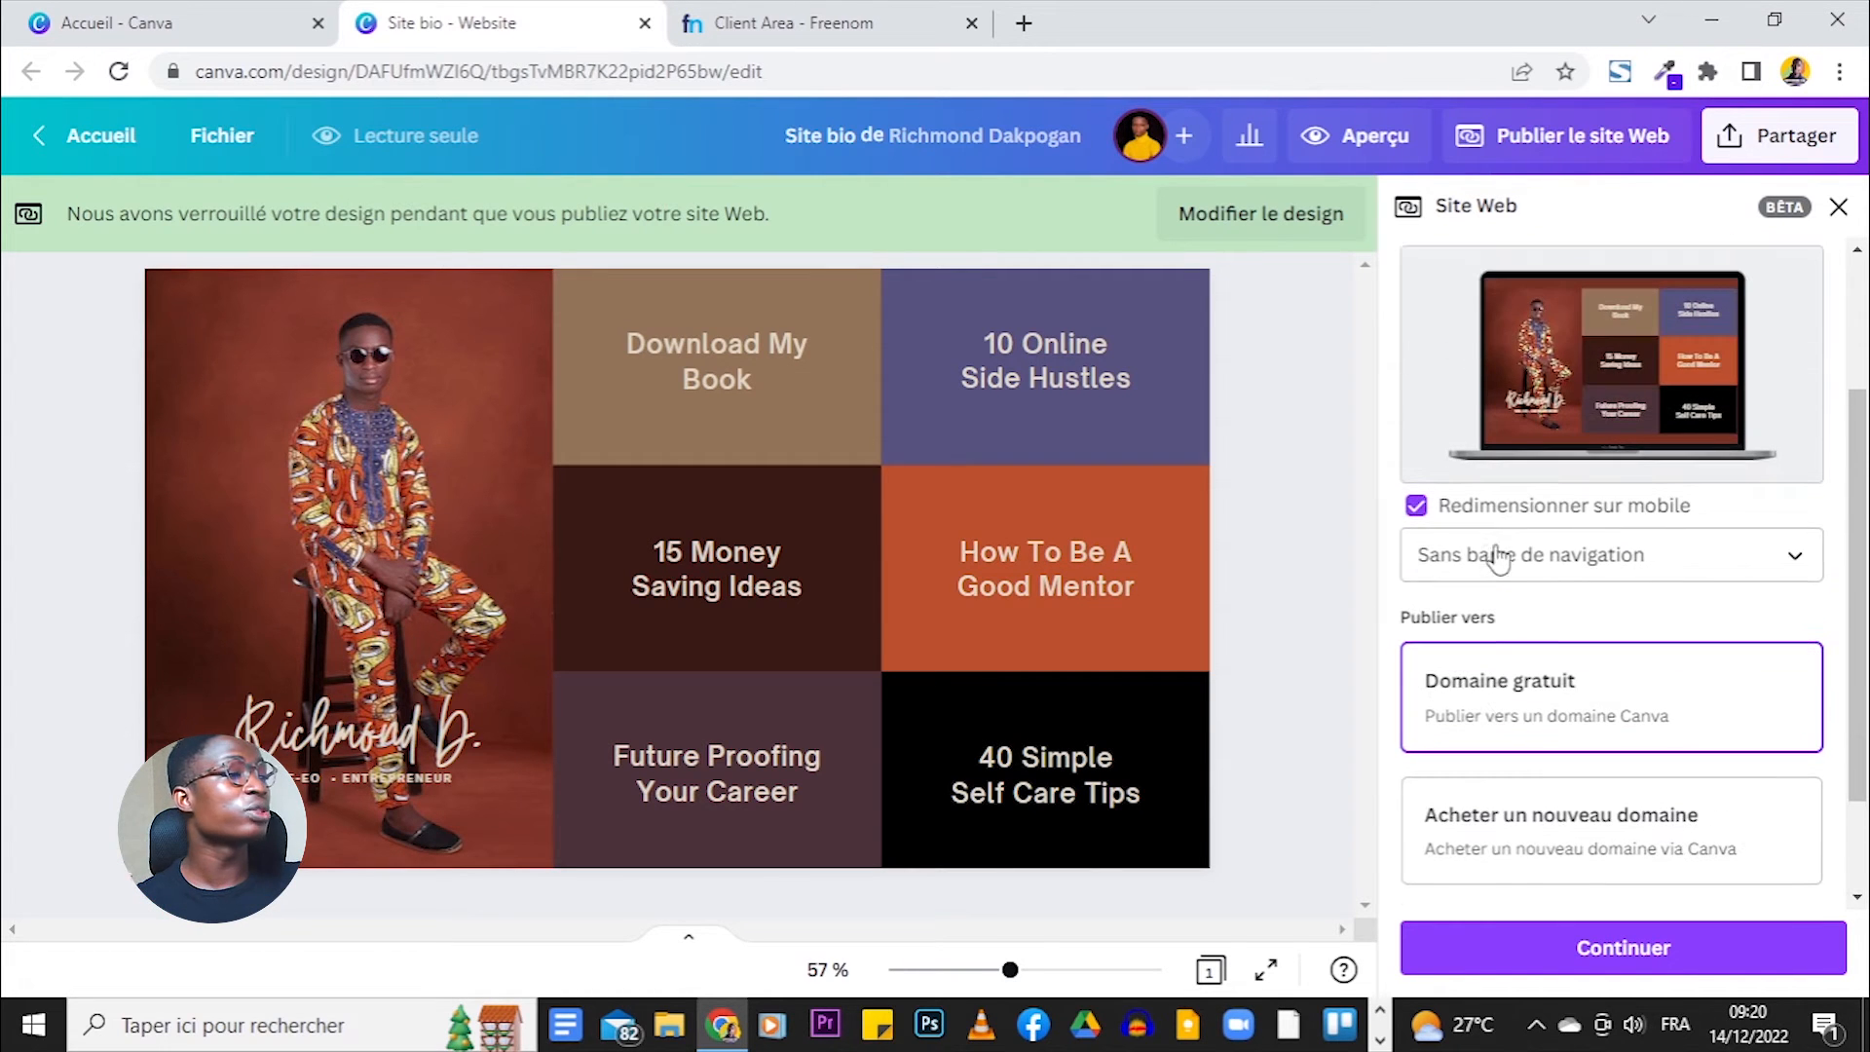
pyautogui.click(1739, 572)
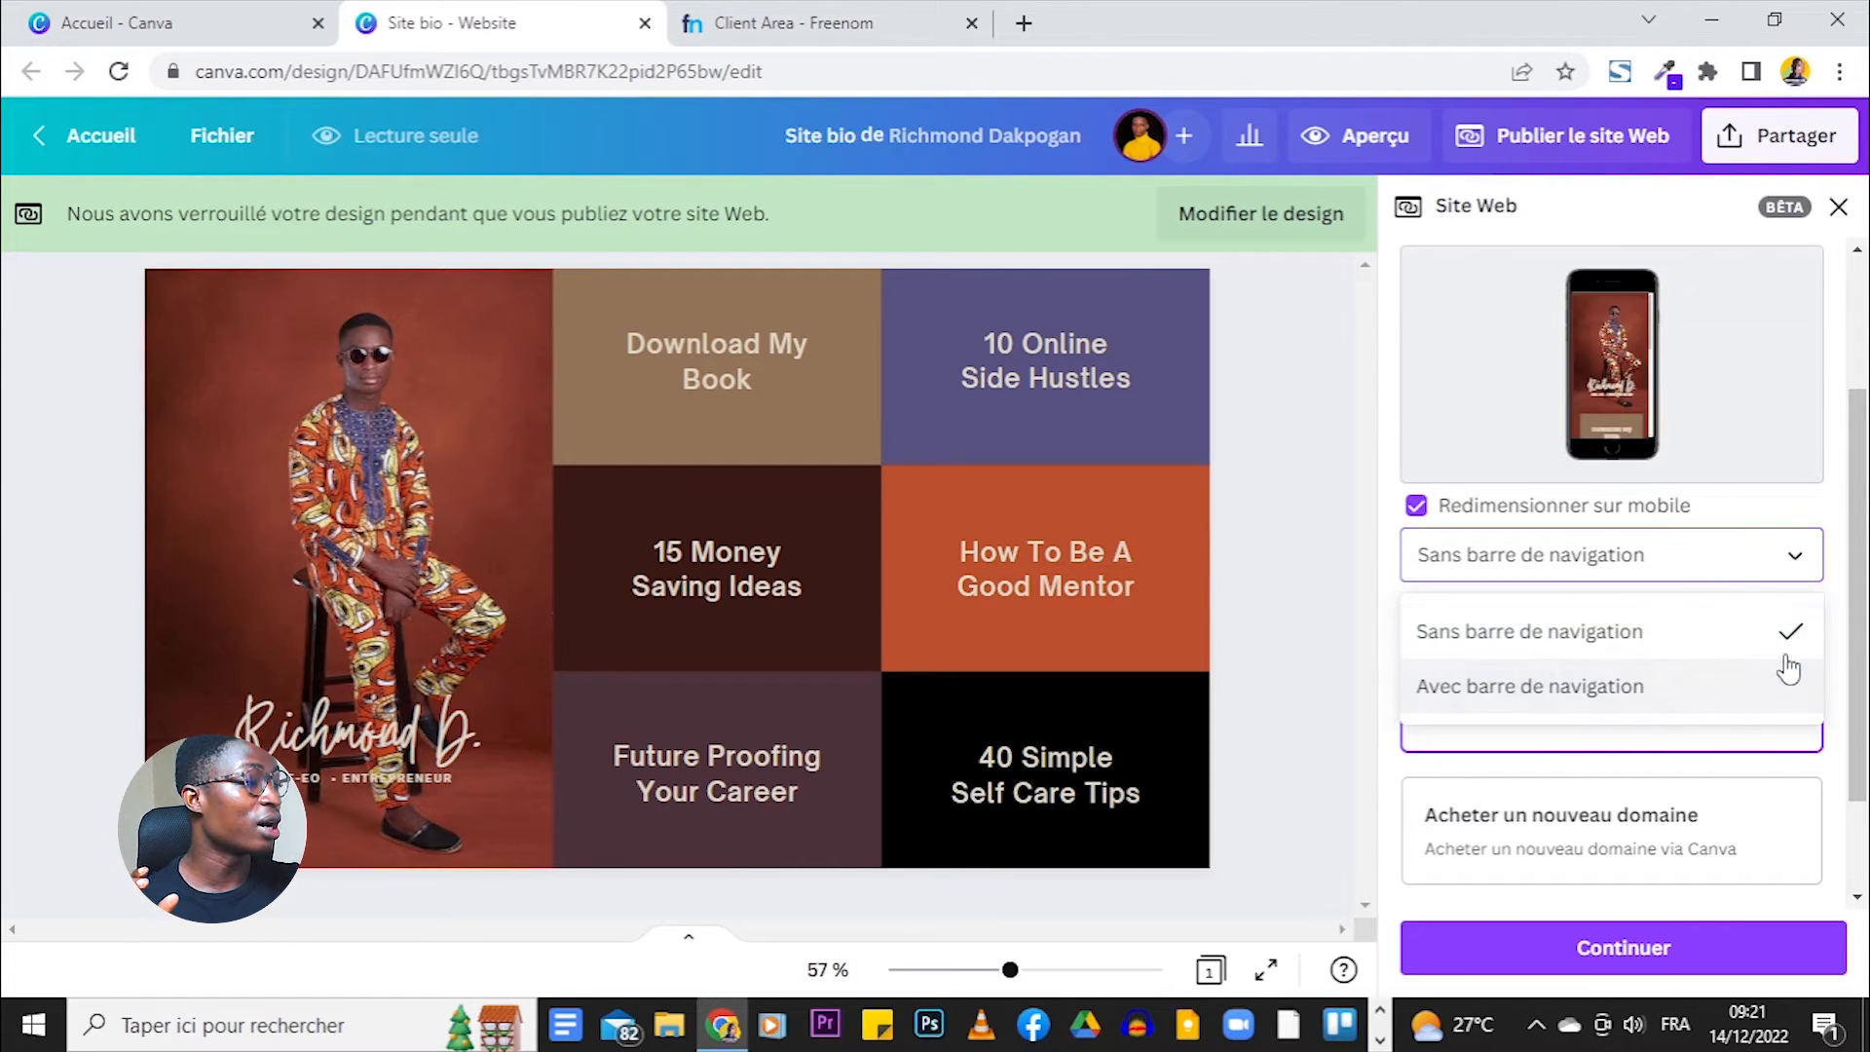
pyautogui.click(1661, 640)
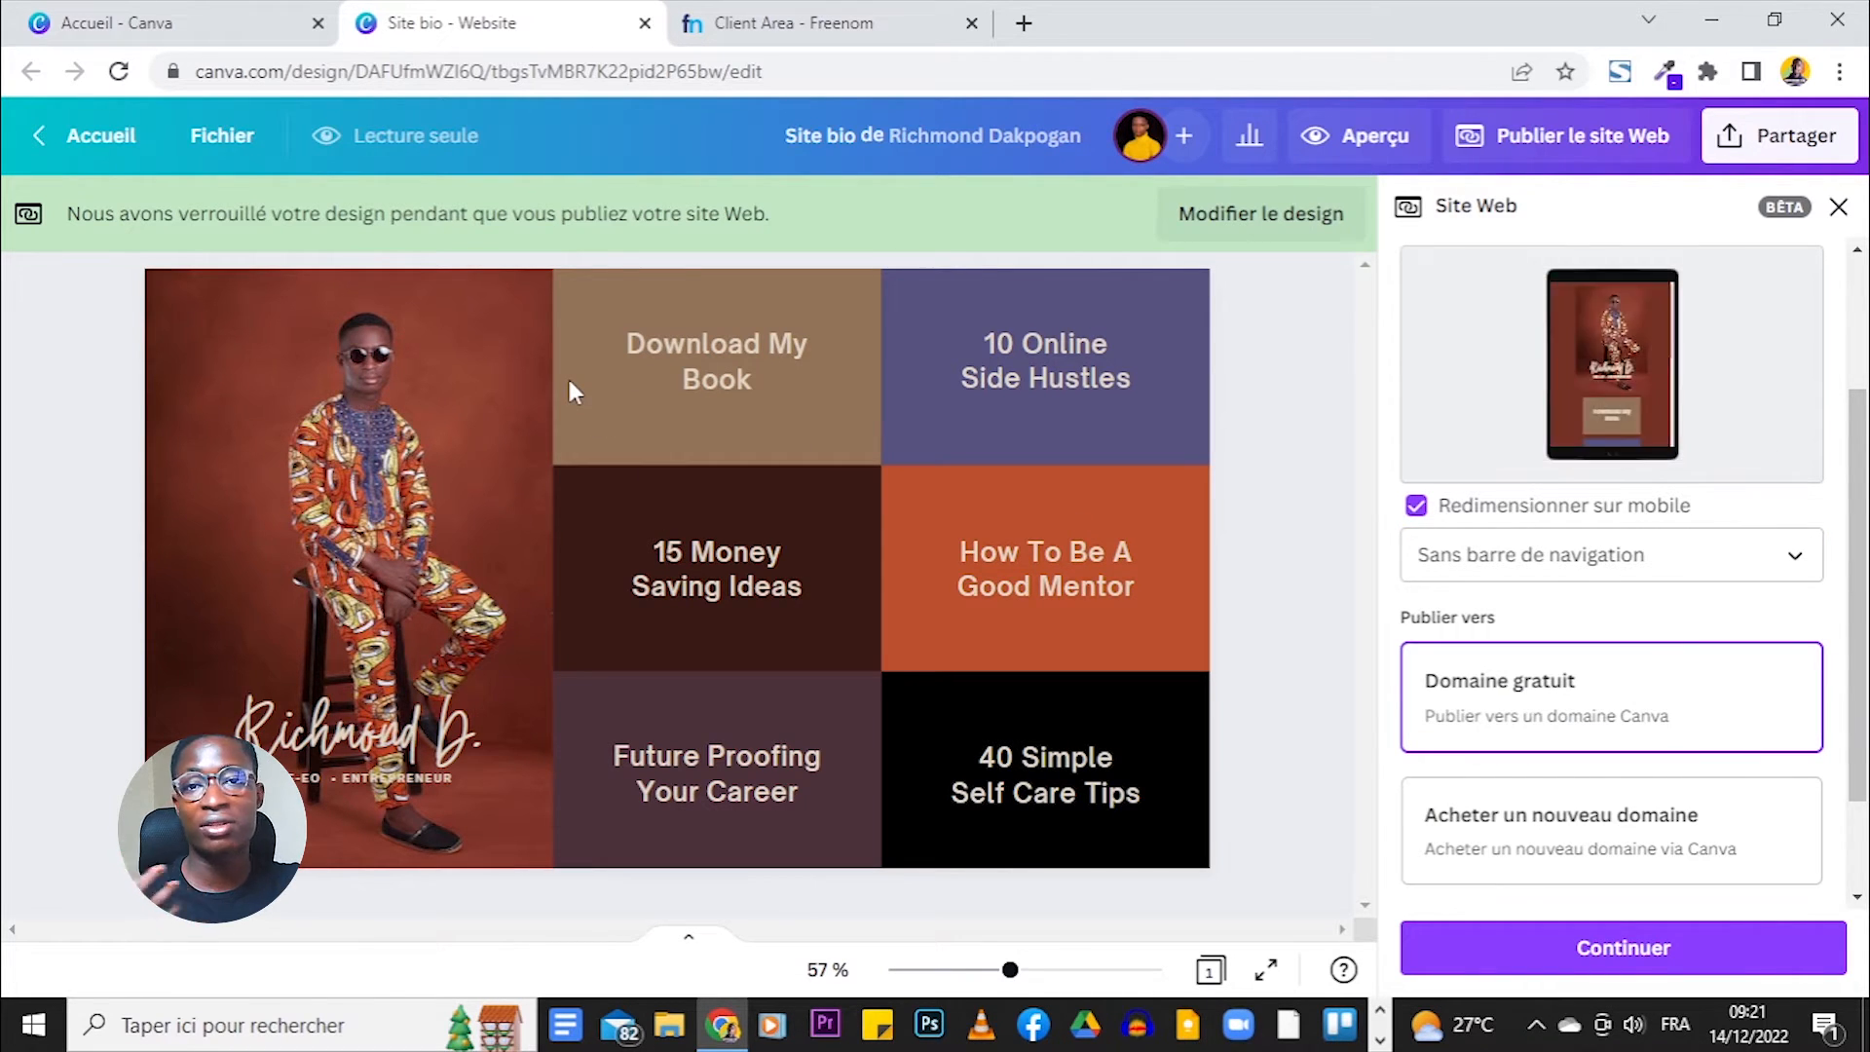
# Choose to publish to an existing domain and proceed to the domain entry stage.
pyautogui.scroll(-3, 1669, 688)
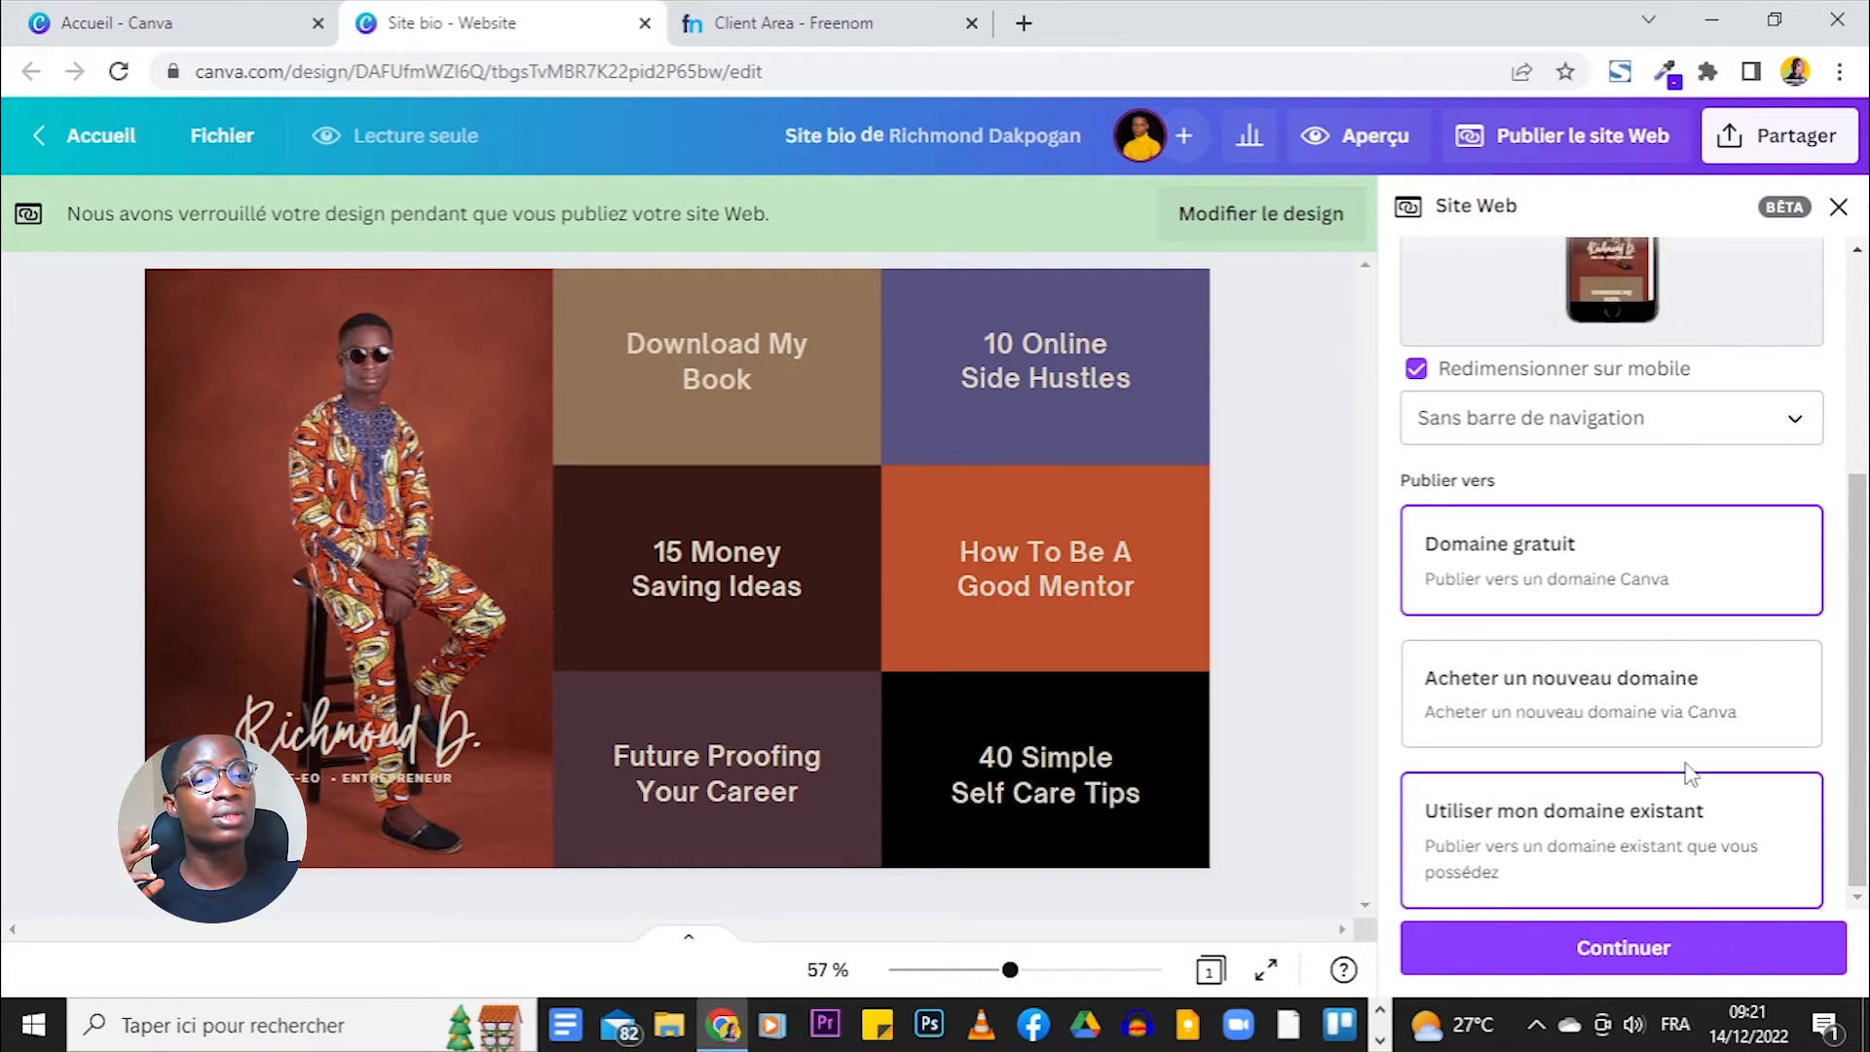
pyautogui.click(1649, 855)
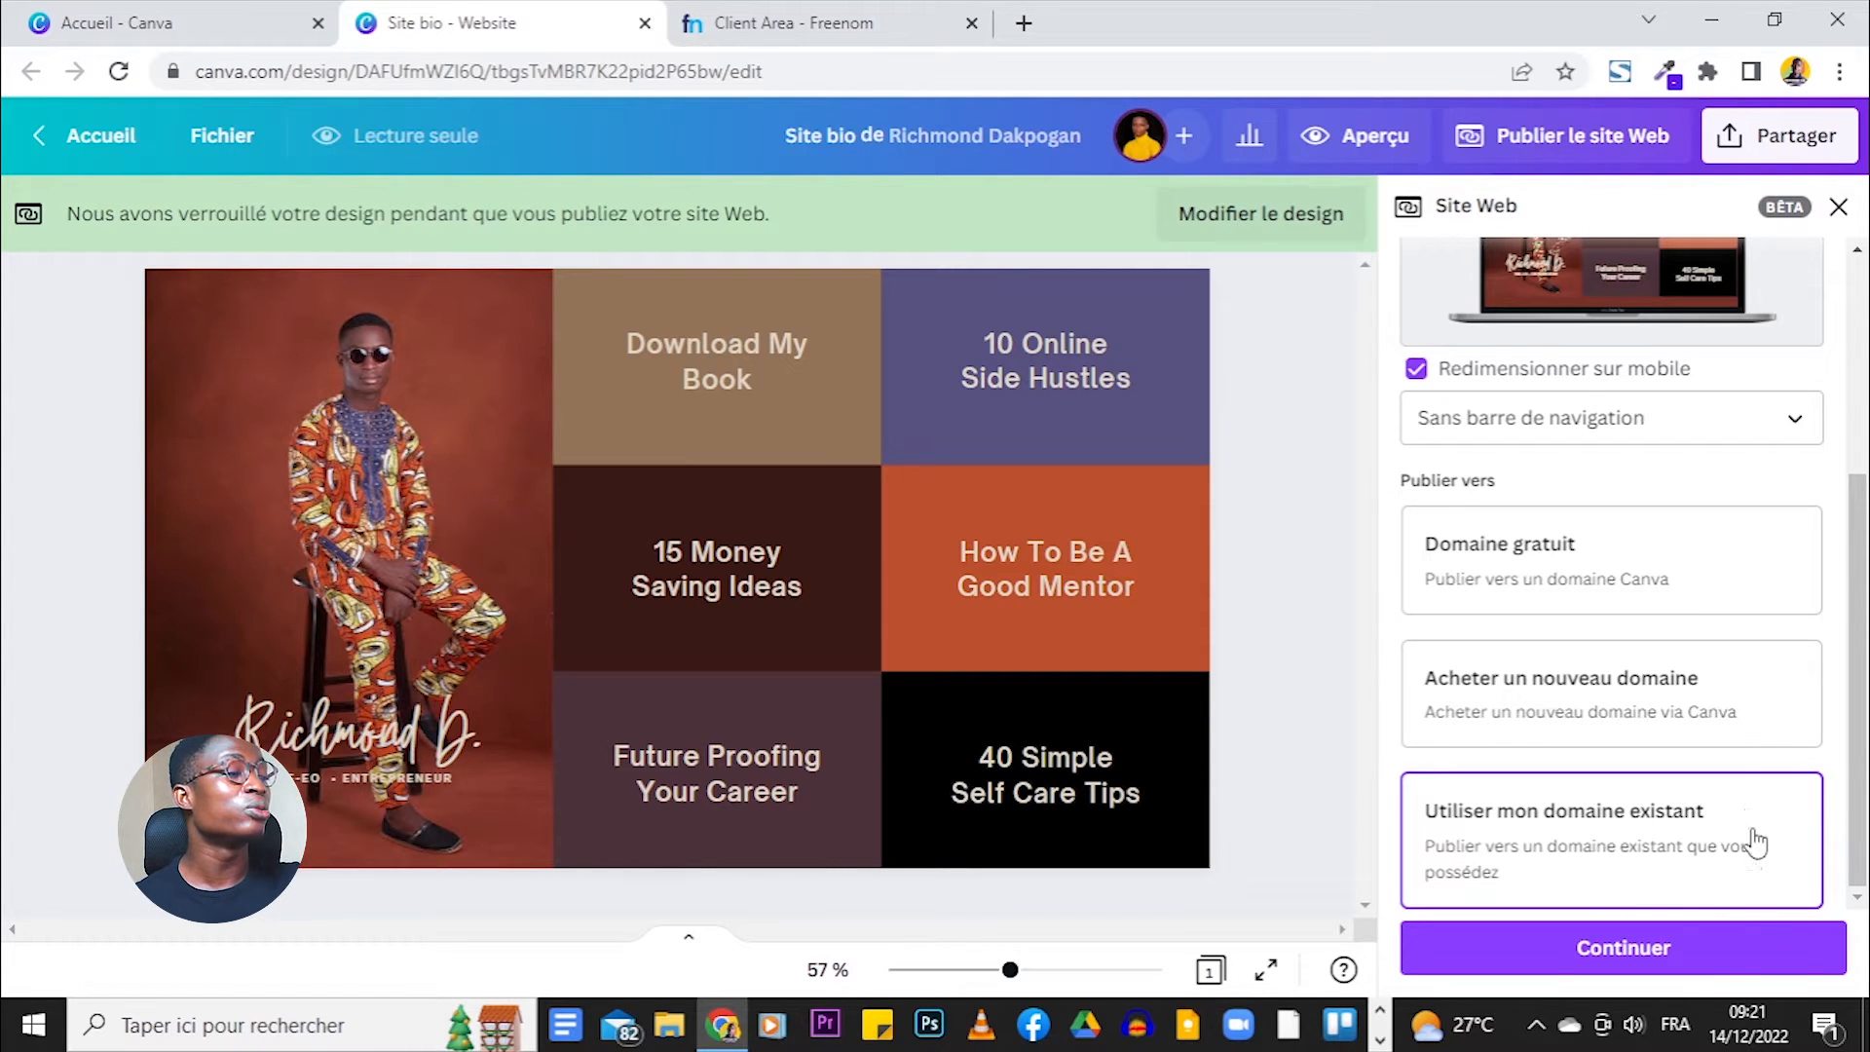
pyautogui.click(1692, 964)
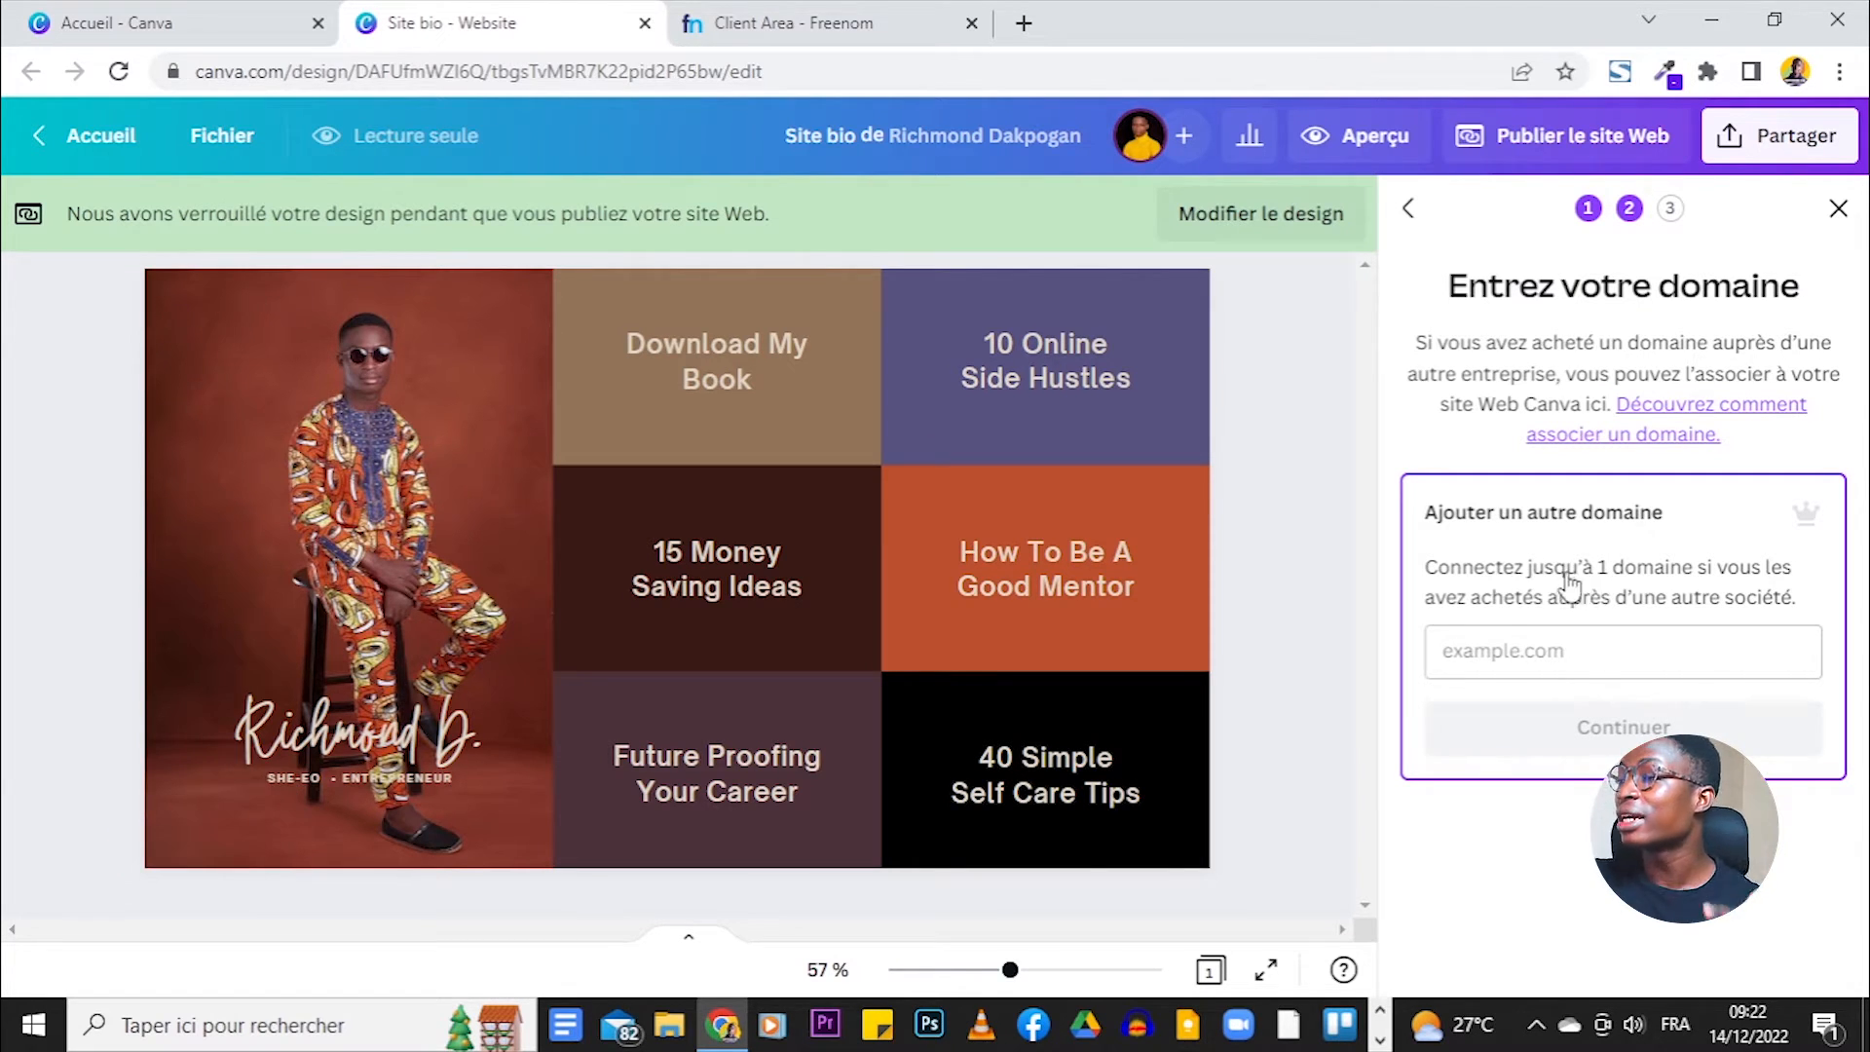
# Copy the domain name from the Freenom page, enter biocanva.tk as the site's domain in Canva, and continue.
pyautogui.click(1651, 616)
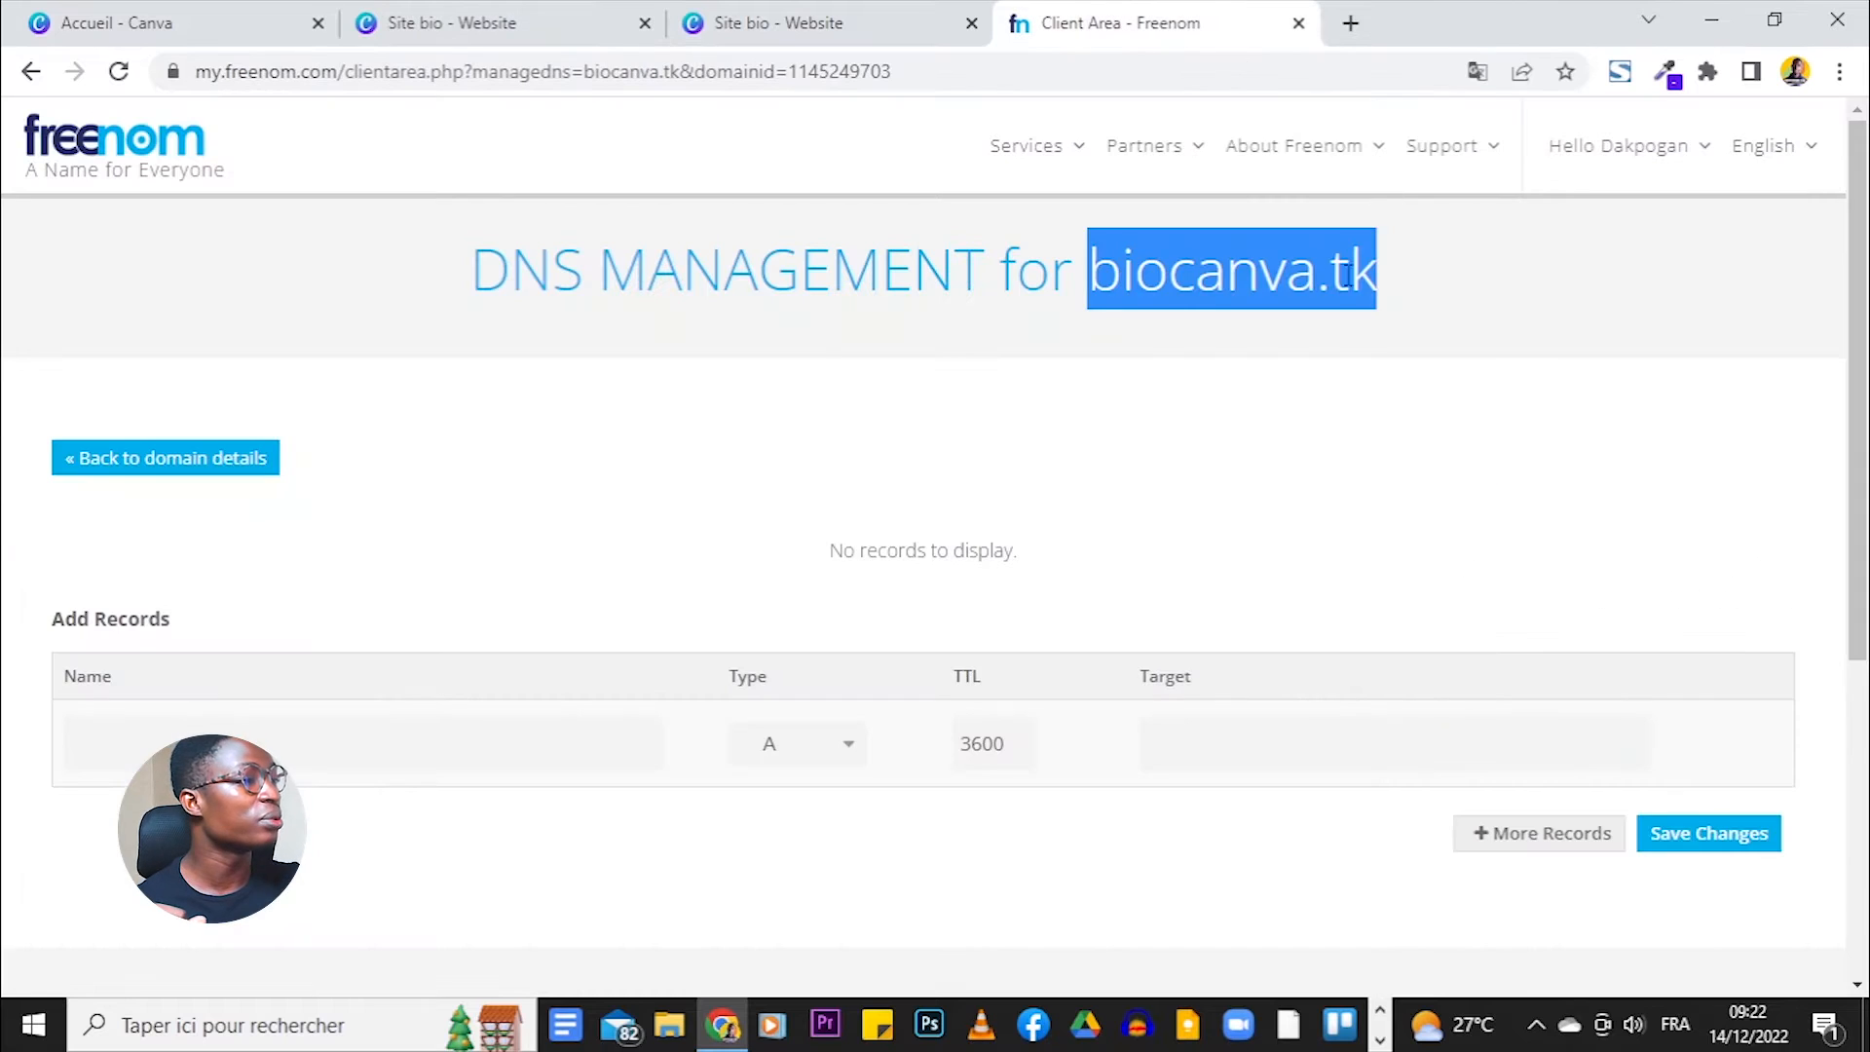
pyautogui.rightClick(1313, 276)
pyautogui.click(1342, 290)
pyautogui.click(572, 29)
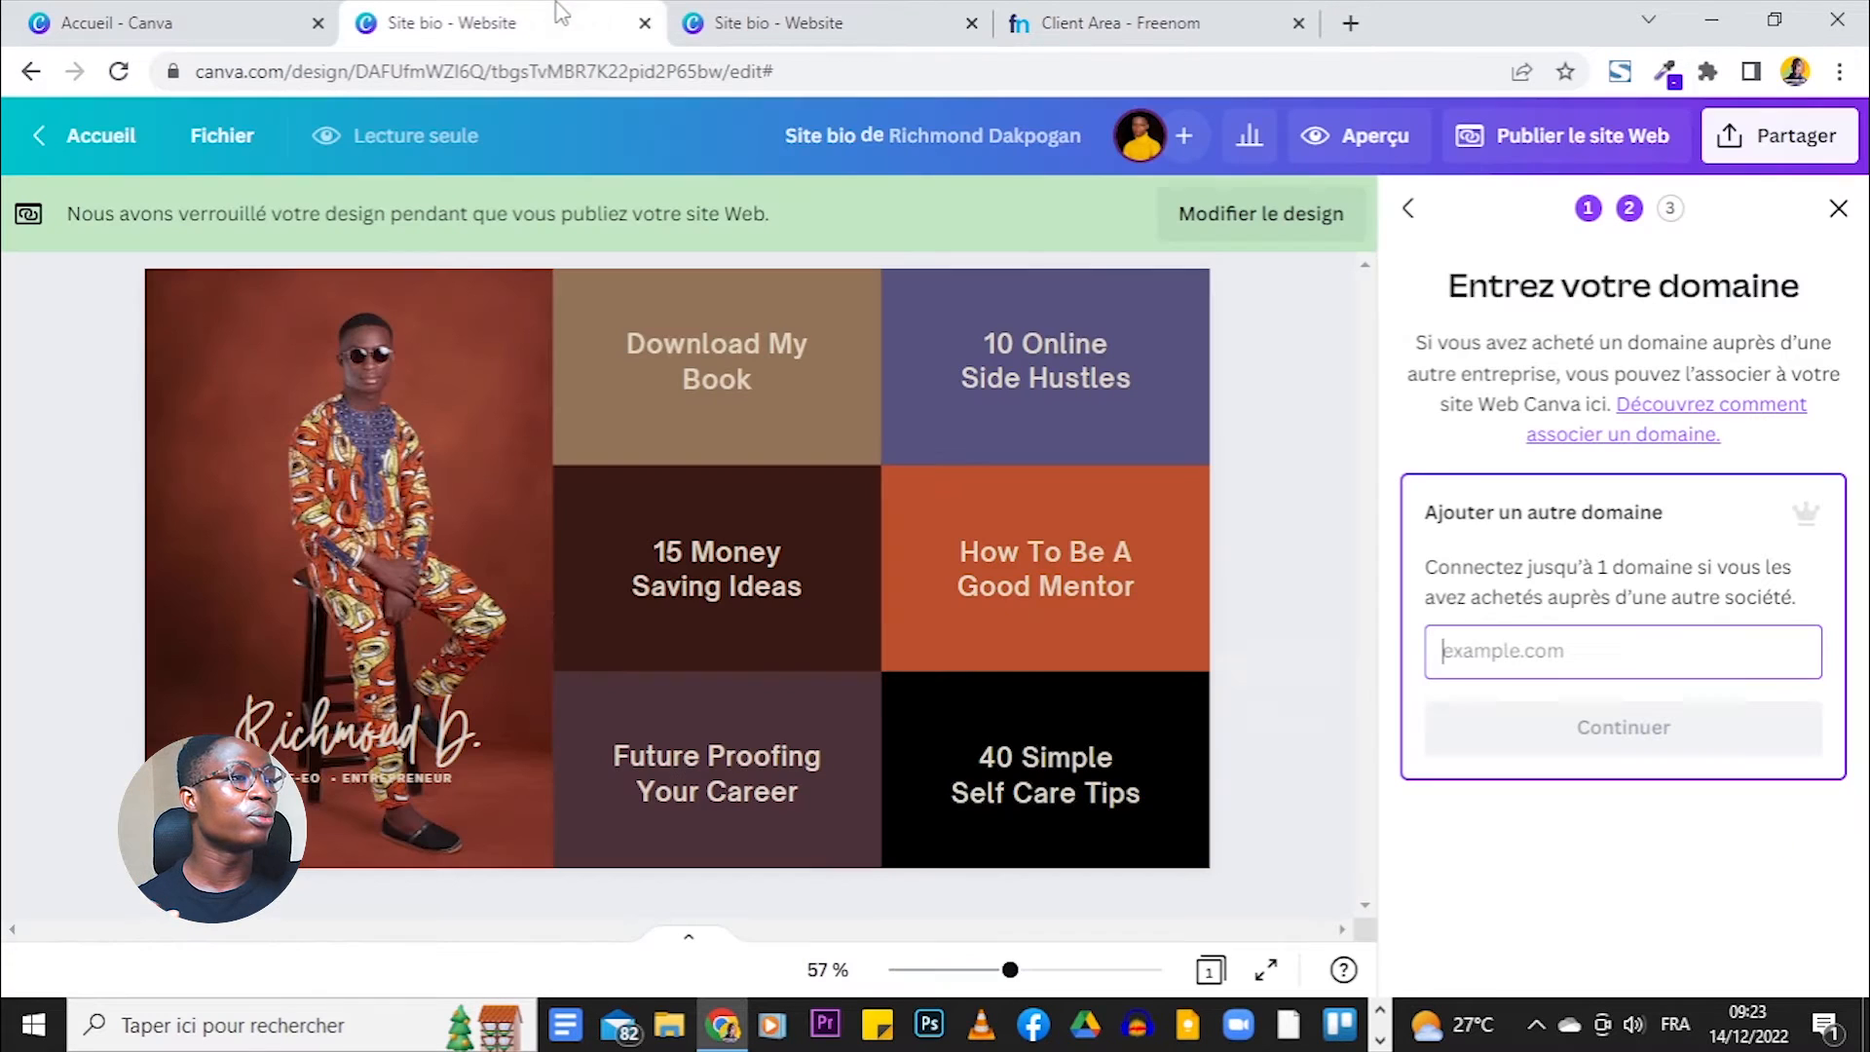
pyautogui.write('biocanva.tk')
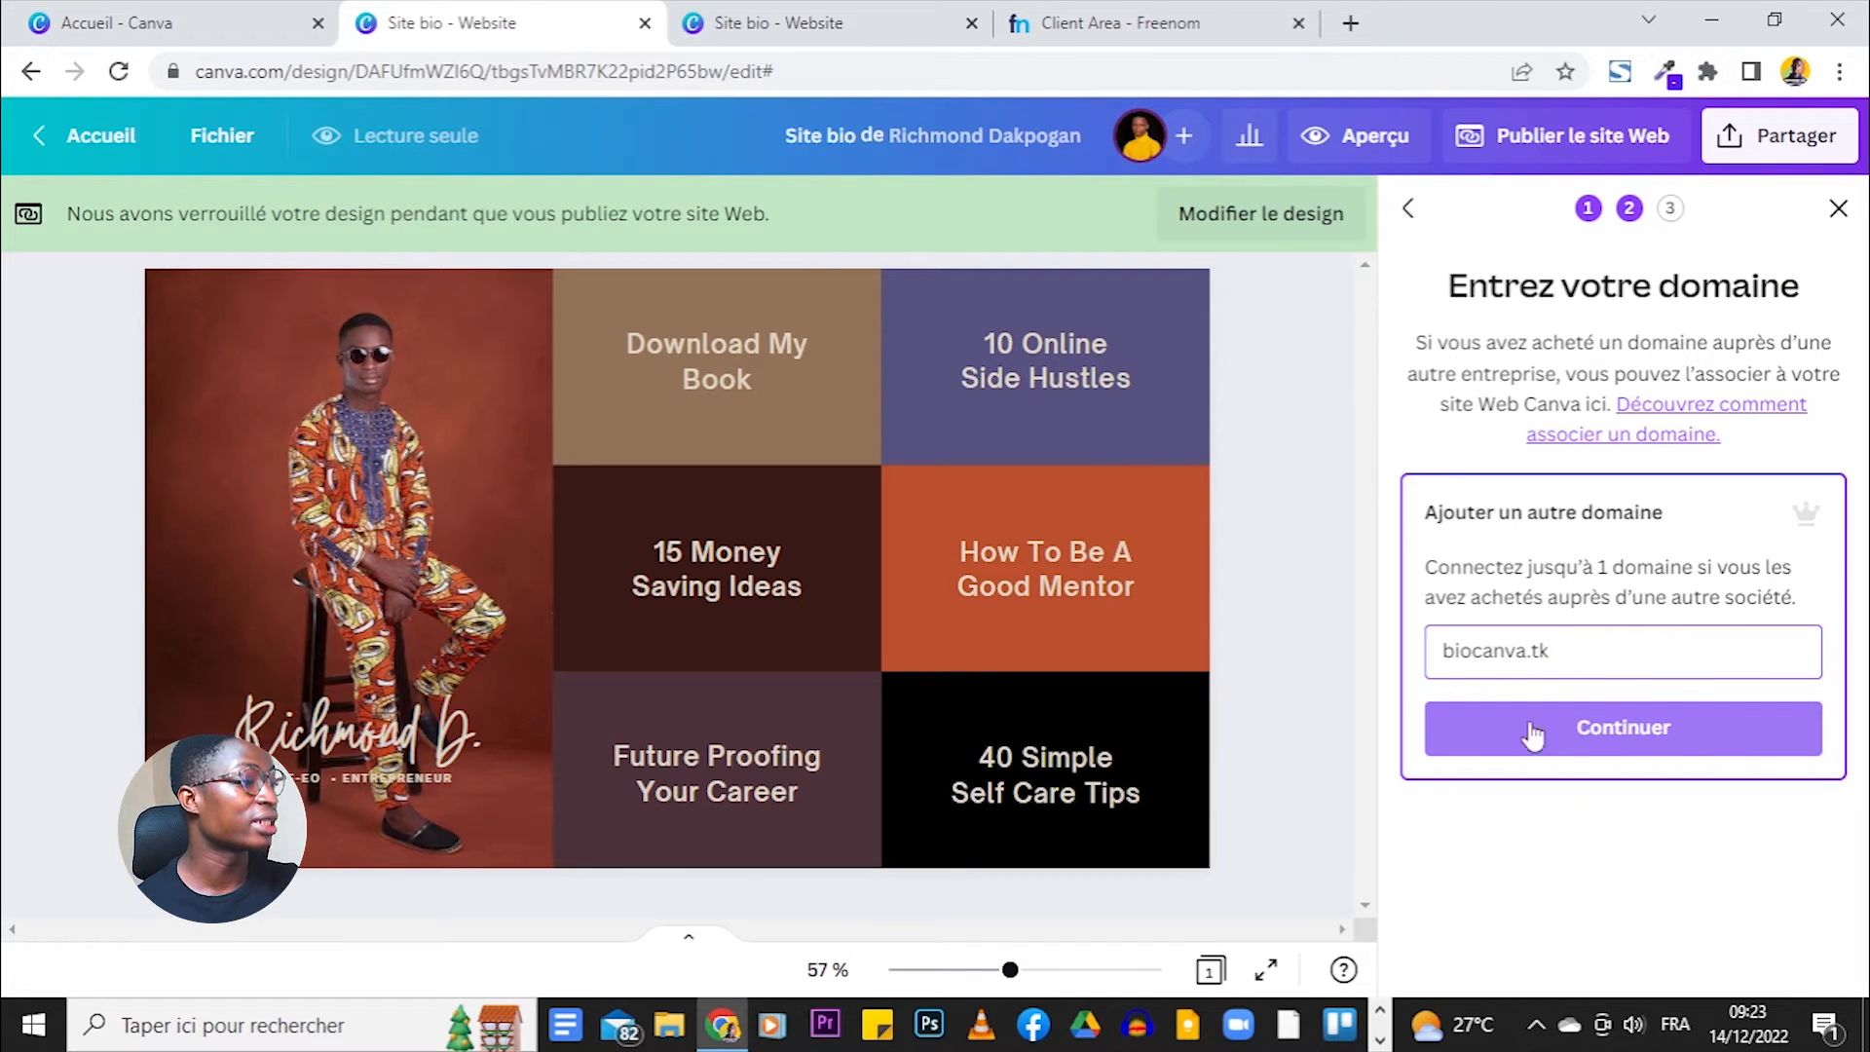
pyautogui.click(1631, 727)
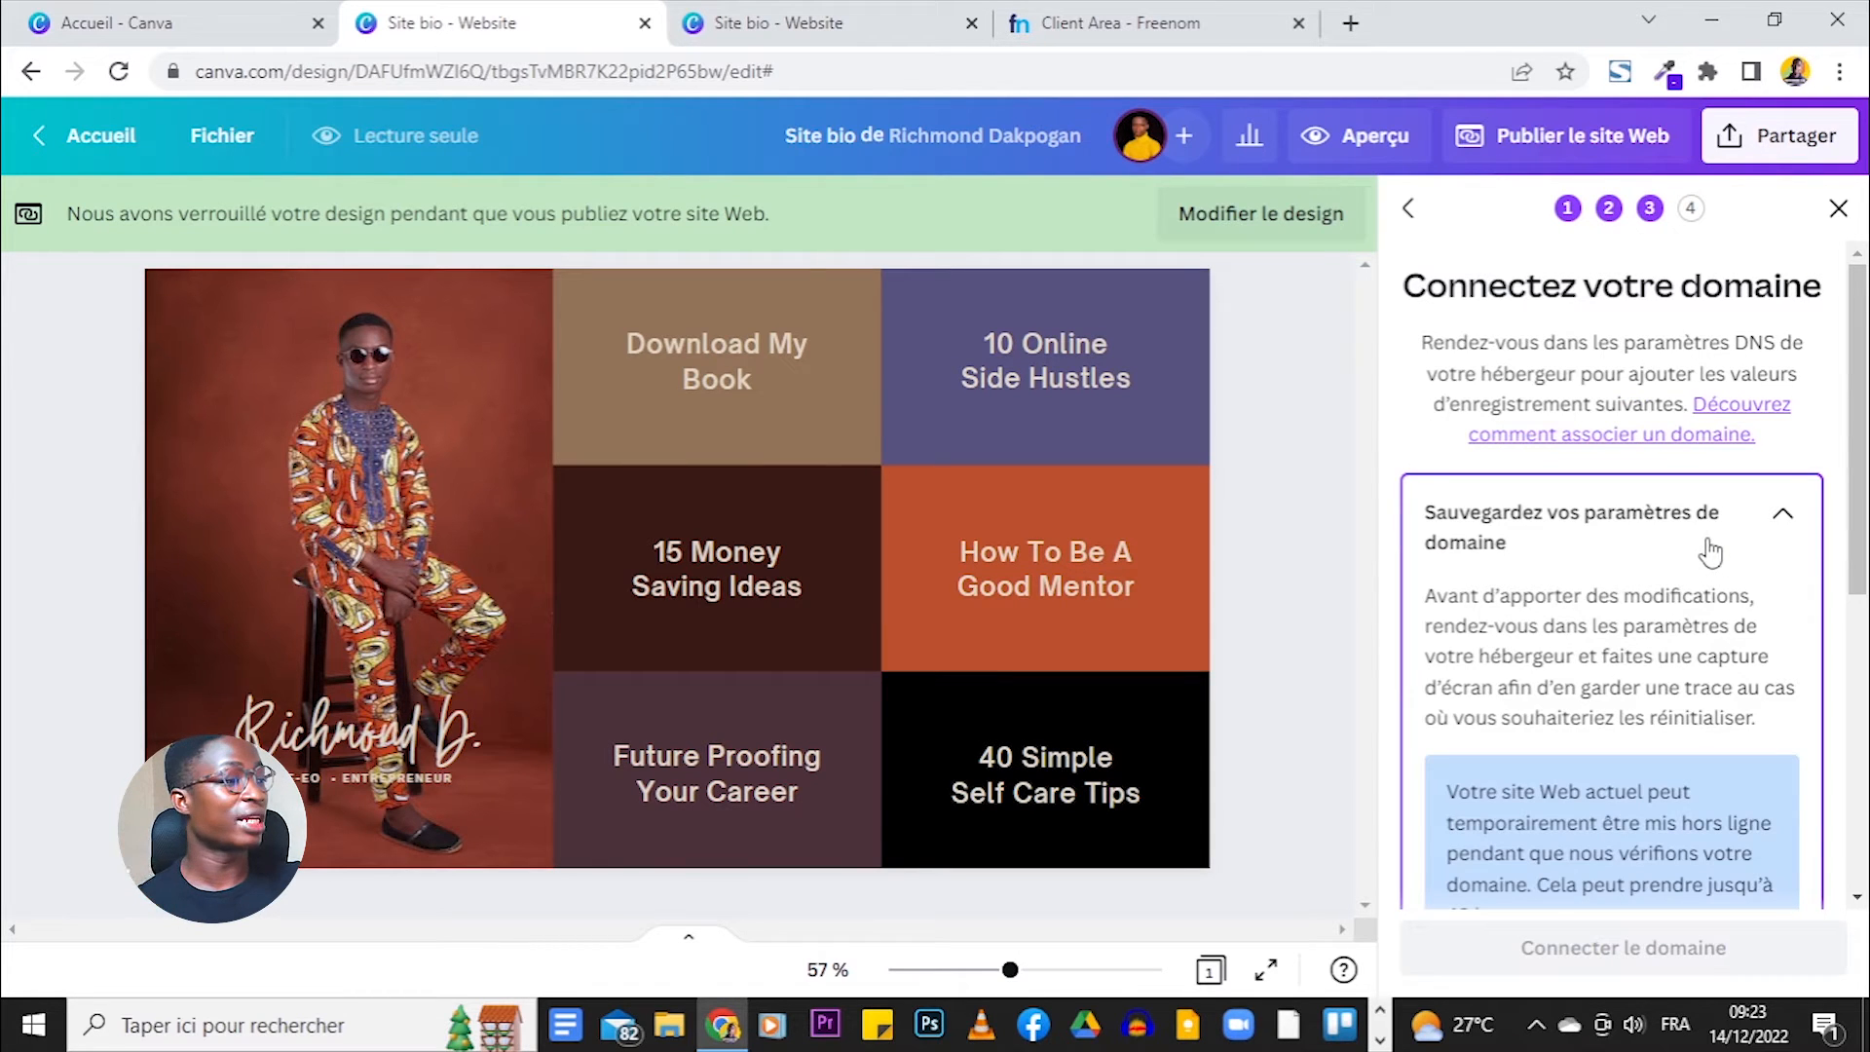
# Review the current DNS settings in Freenom, and complete Canva's stage for backing up the domain settings.
pyautogui.scroll(-3, 1711, 552)
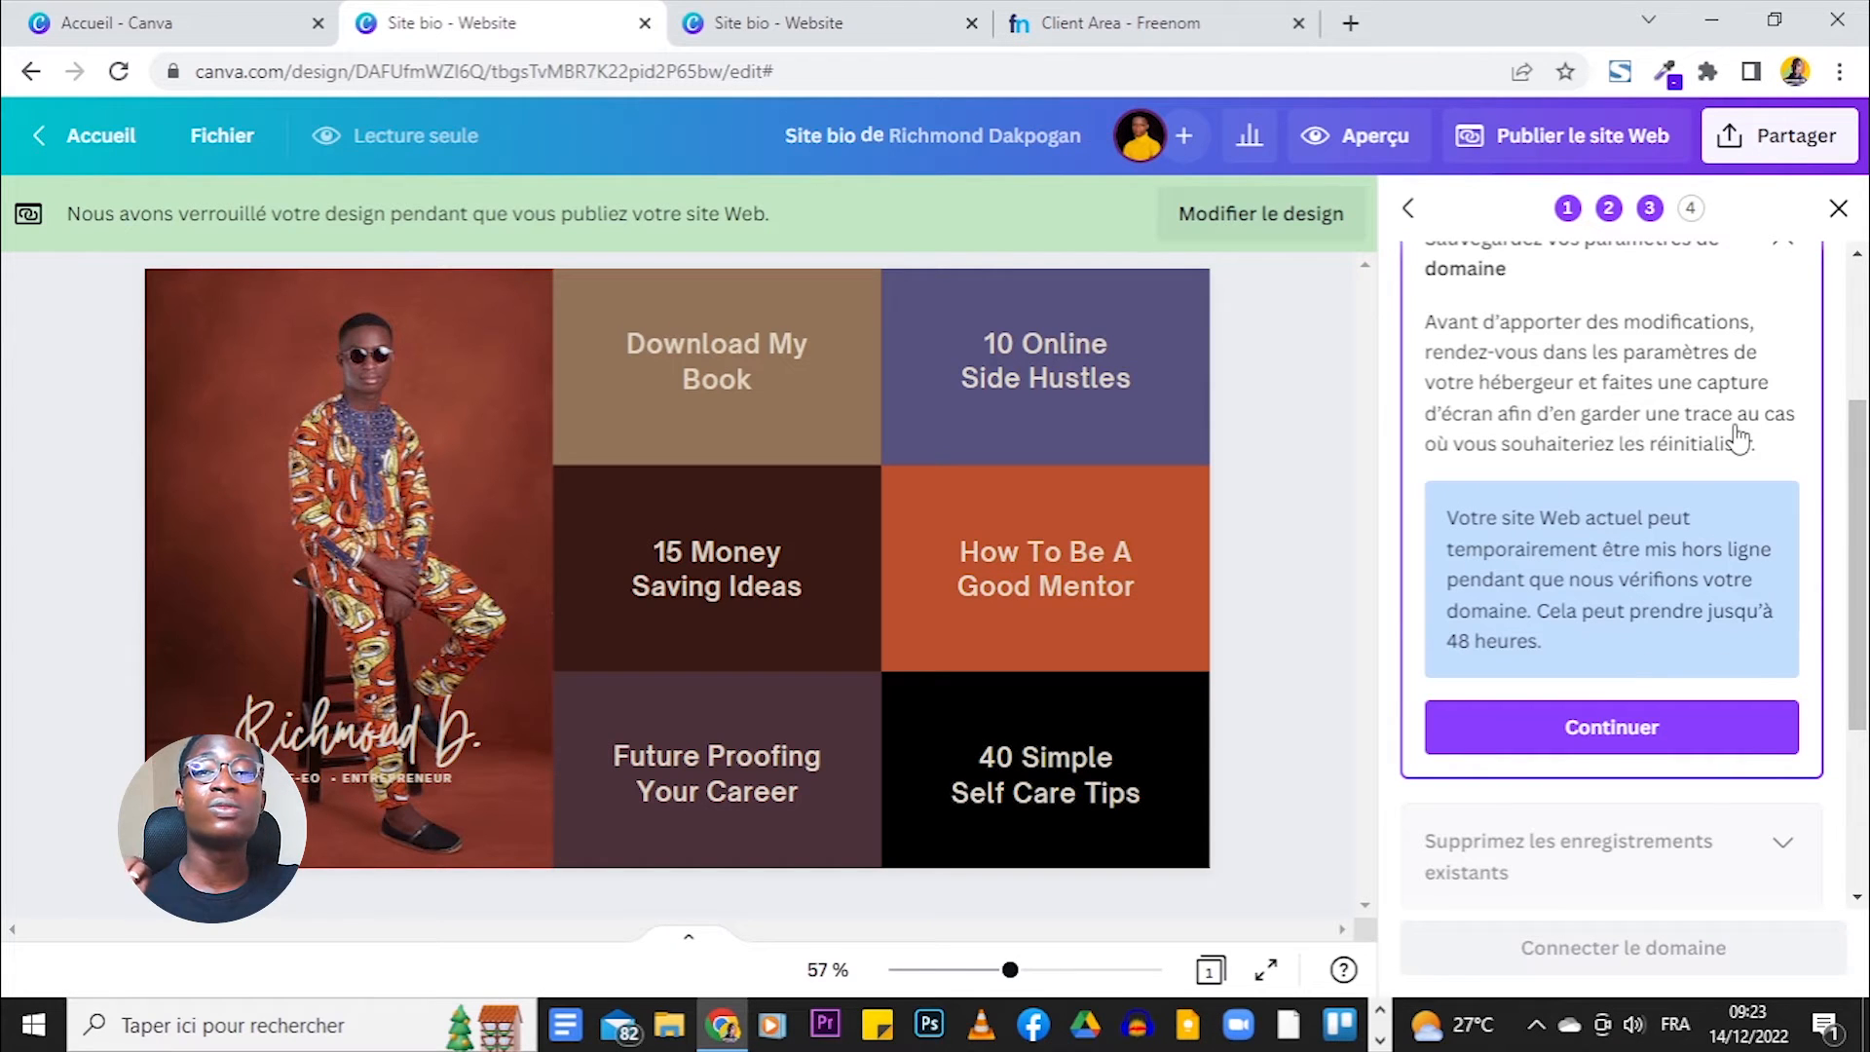
pyautogui.click(1204, 16)
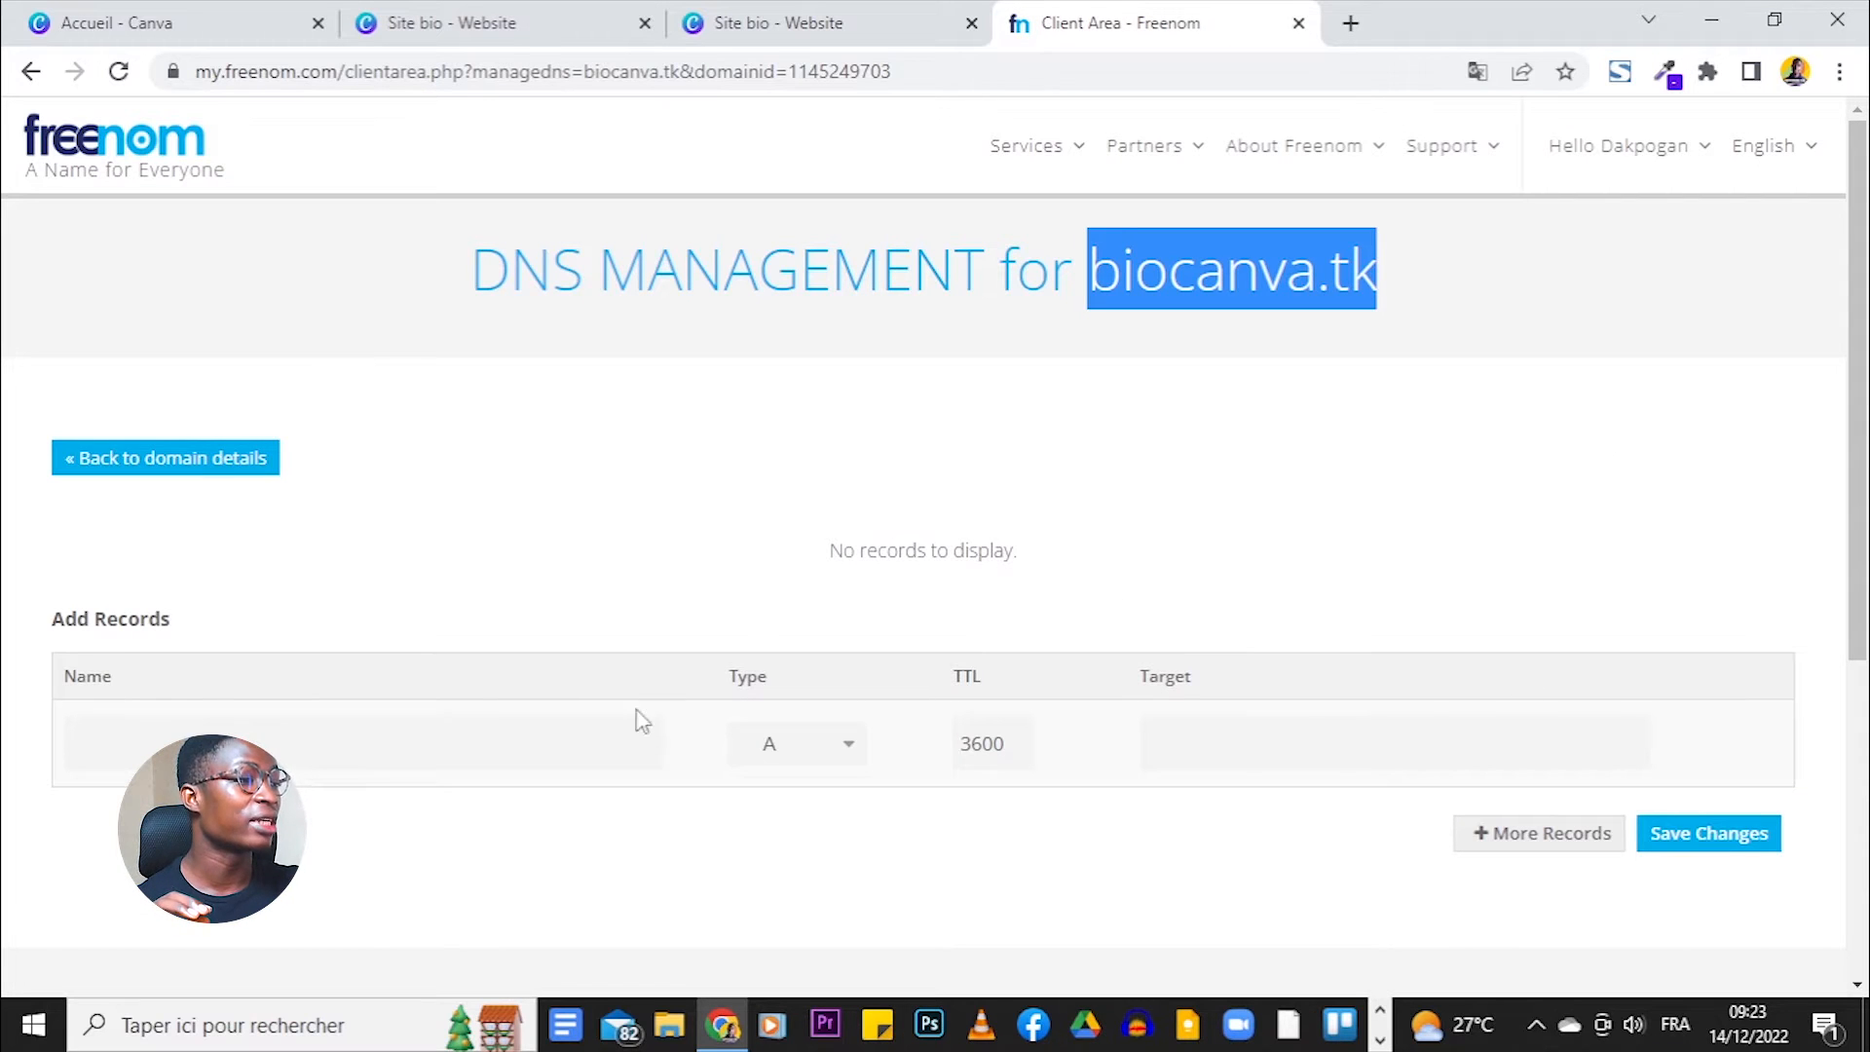
pyautogui.scroll(-5, 1059, 493)
pyautogui.scroll(5, 1059, 493)
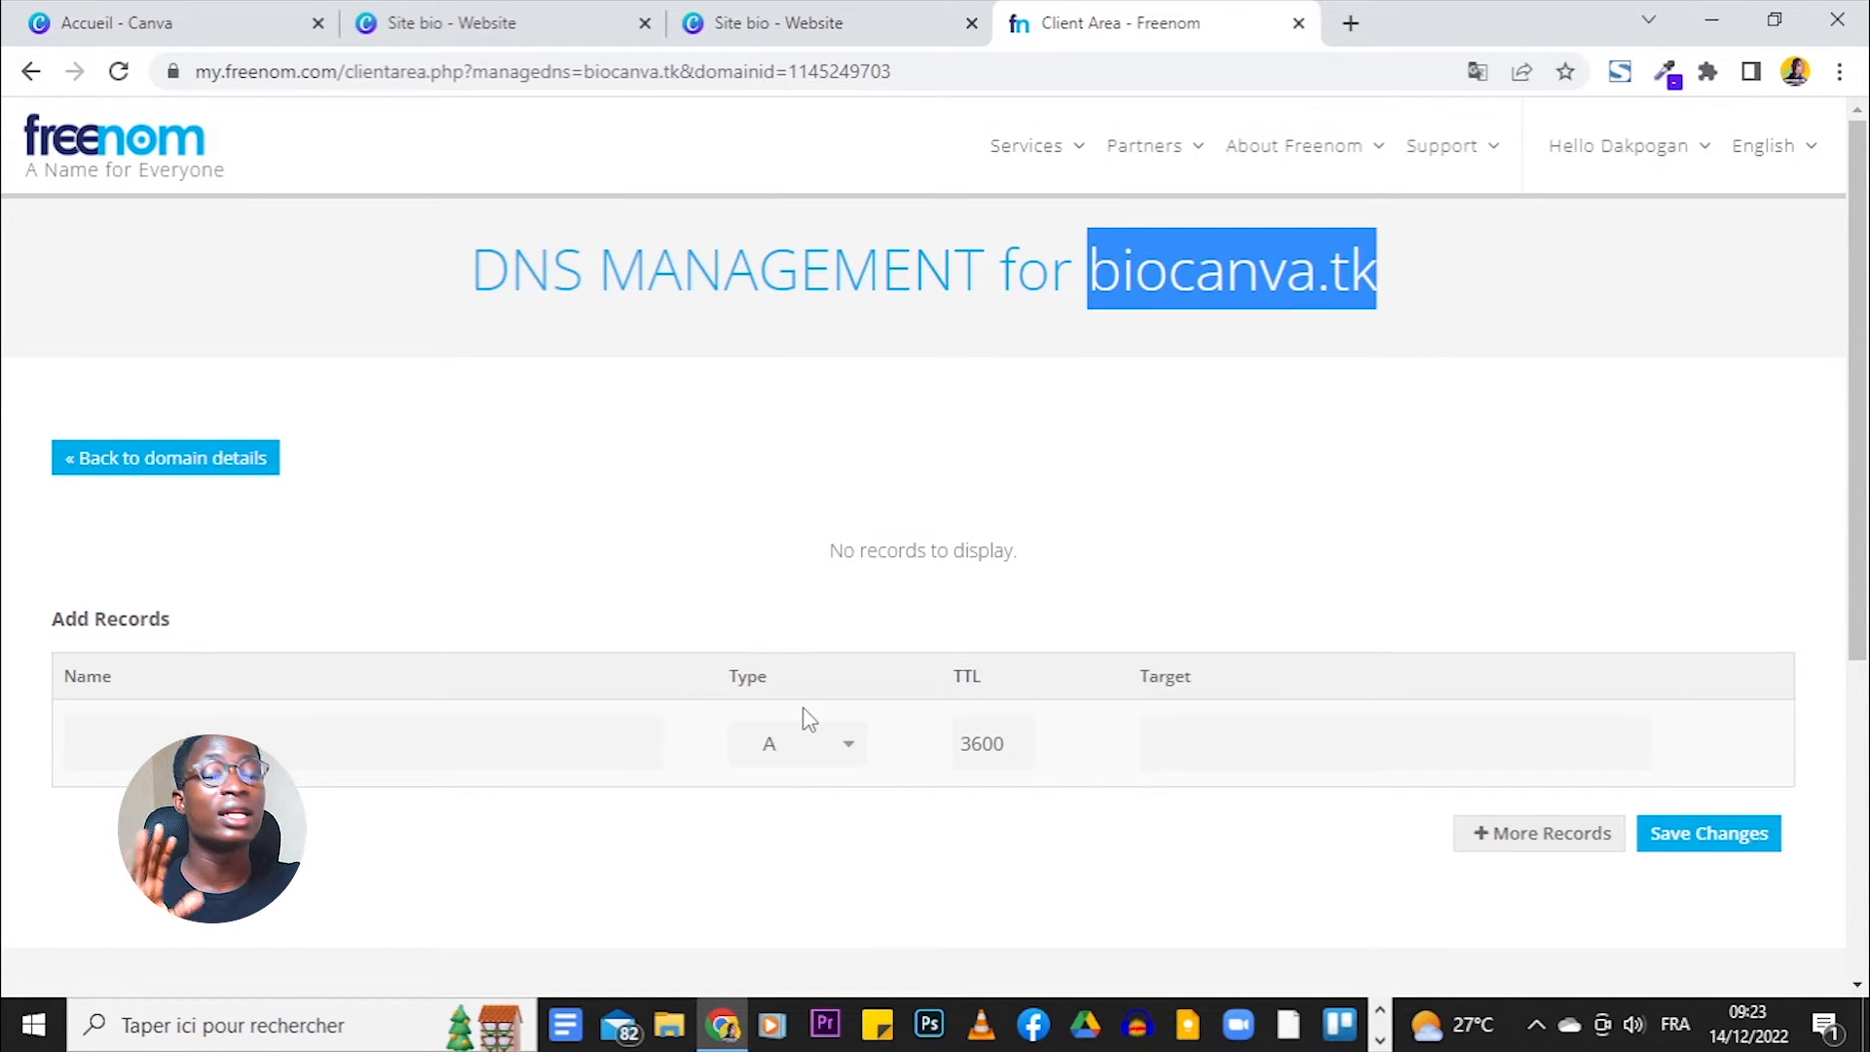
pyautogui.click(526, 18)
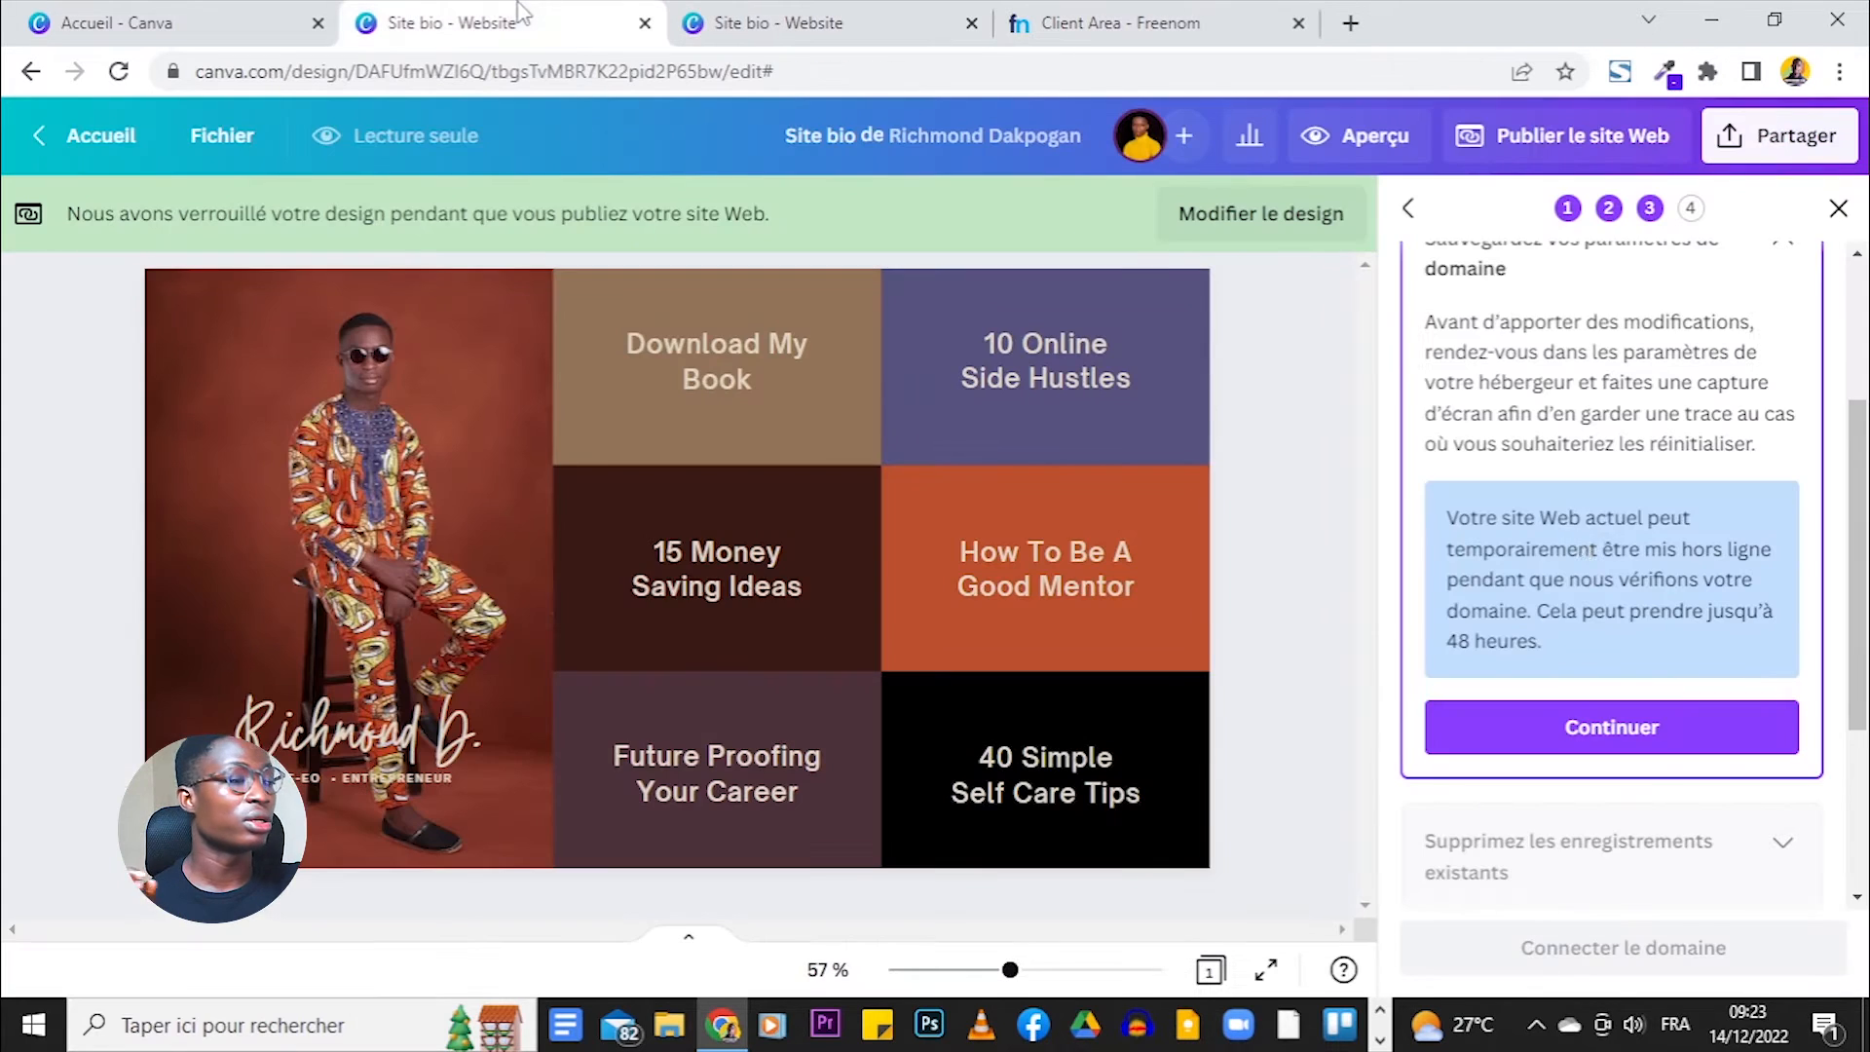
pyautogui.click(1618, 750)
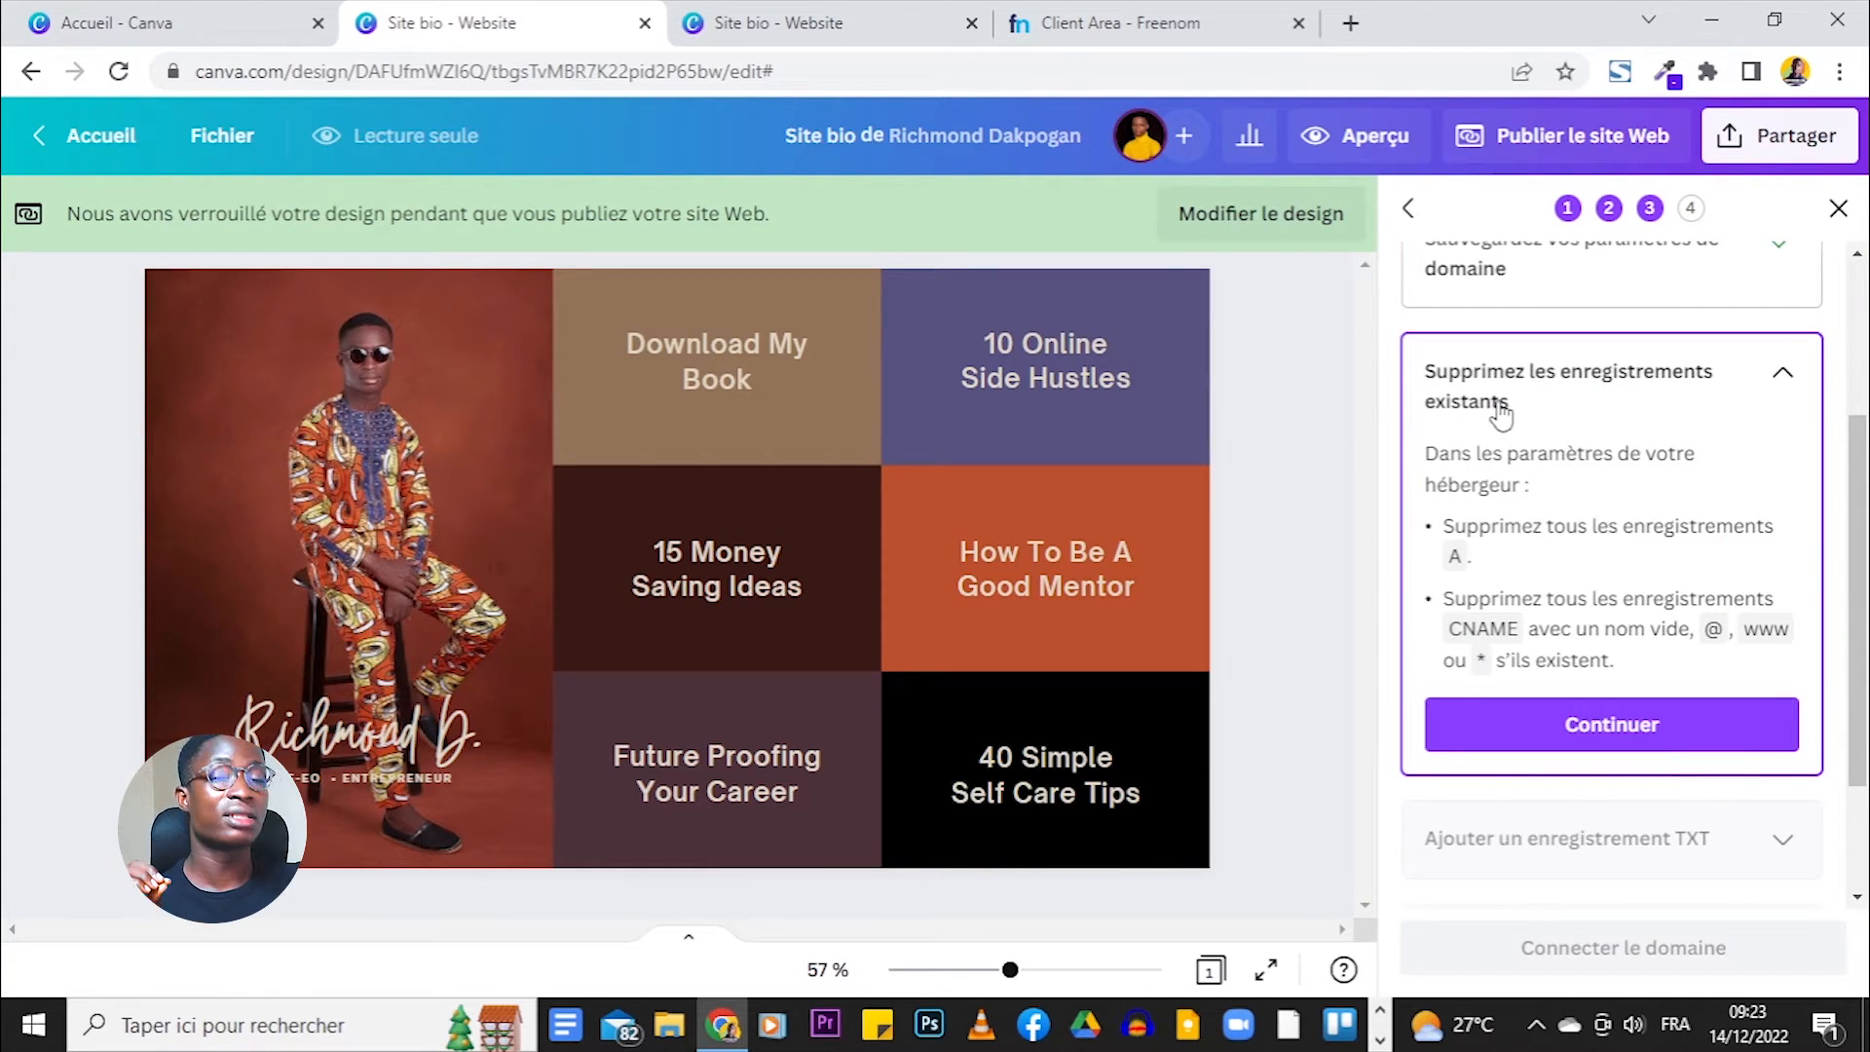
# Check Freenom for existing A or CNAME records, and complete Canva's stage for deleting existing records.
pyautogui.click(1186, 11)
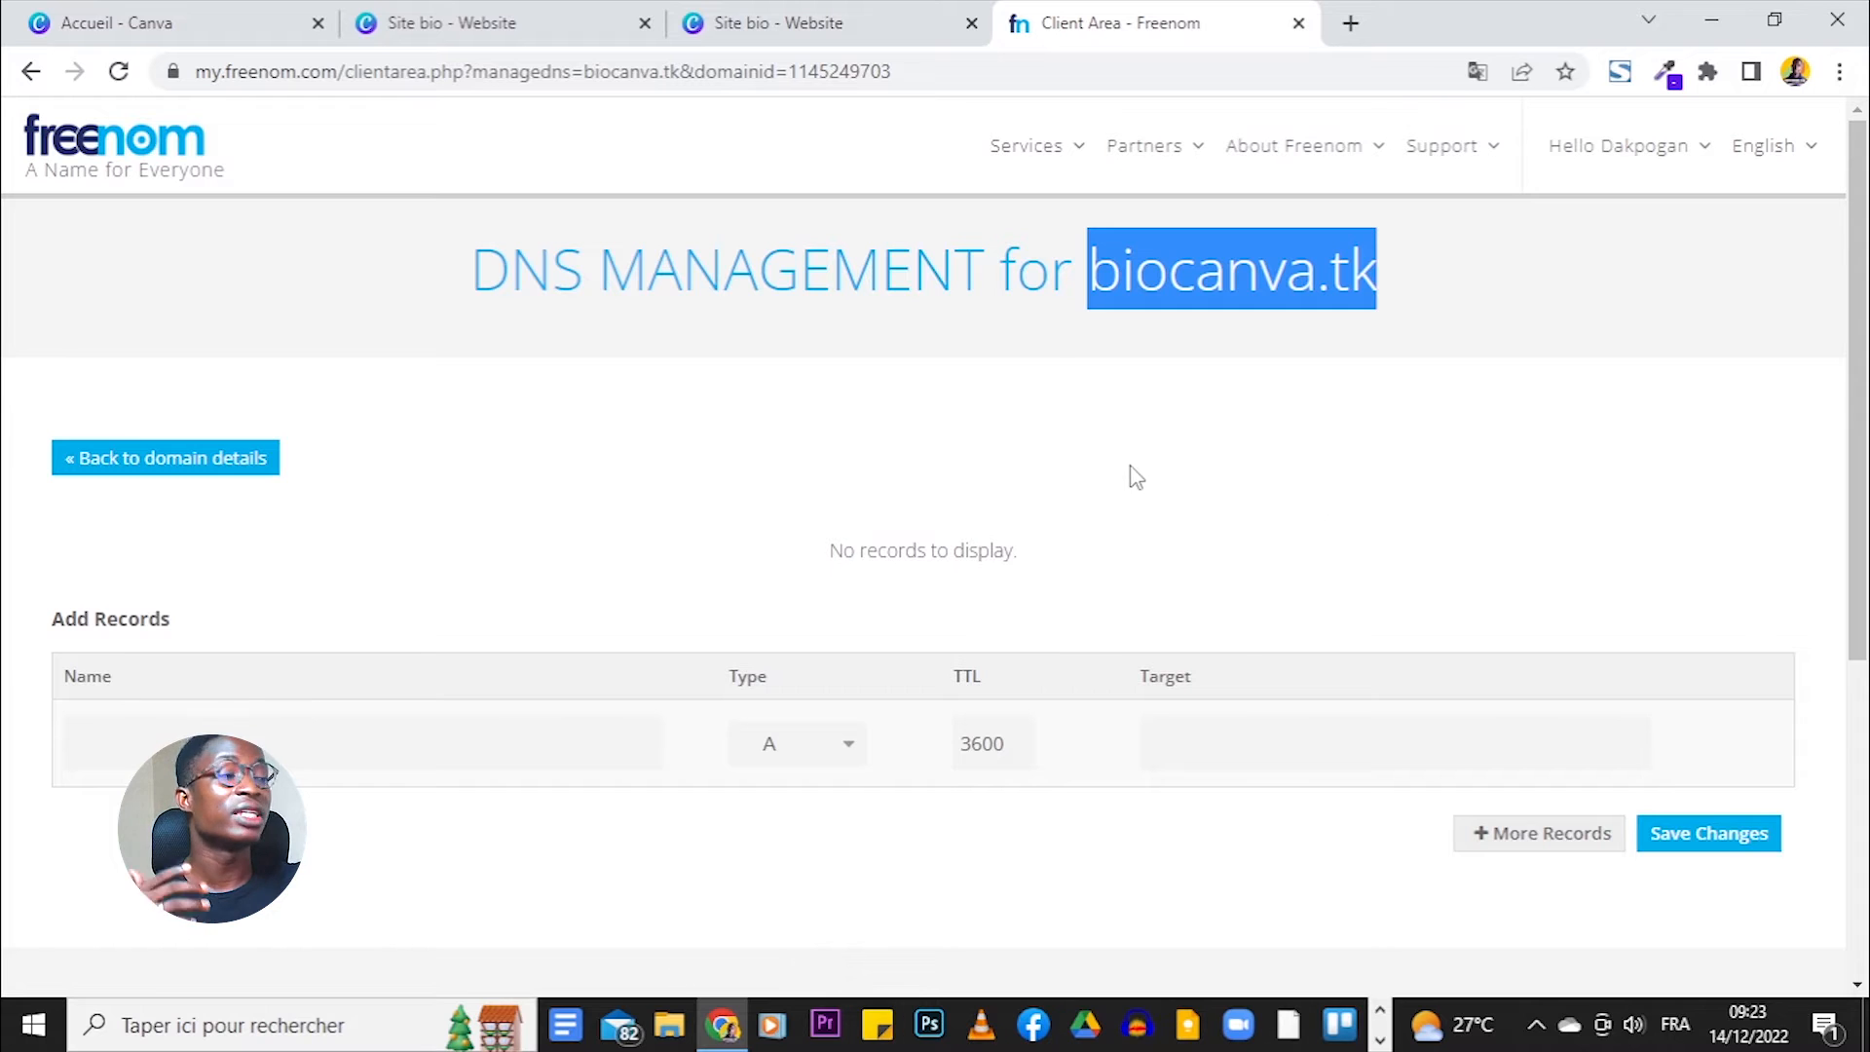
pyautogui.scroll(-3, 897, 426)
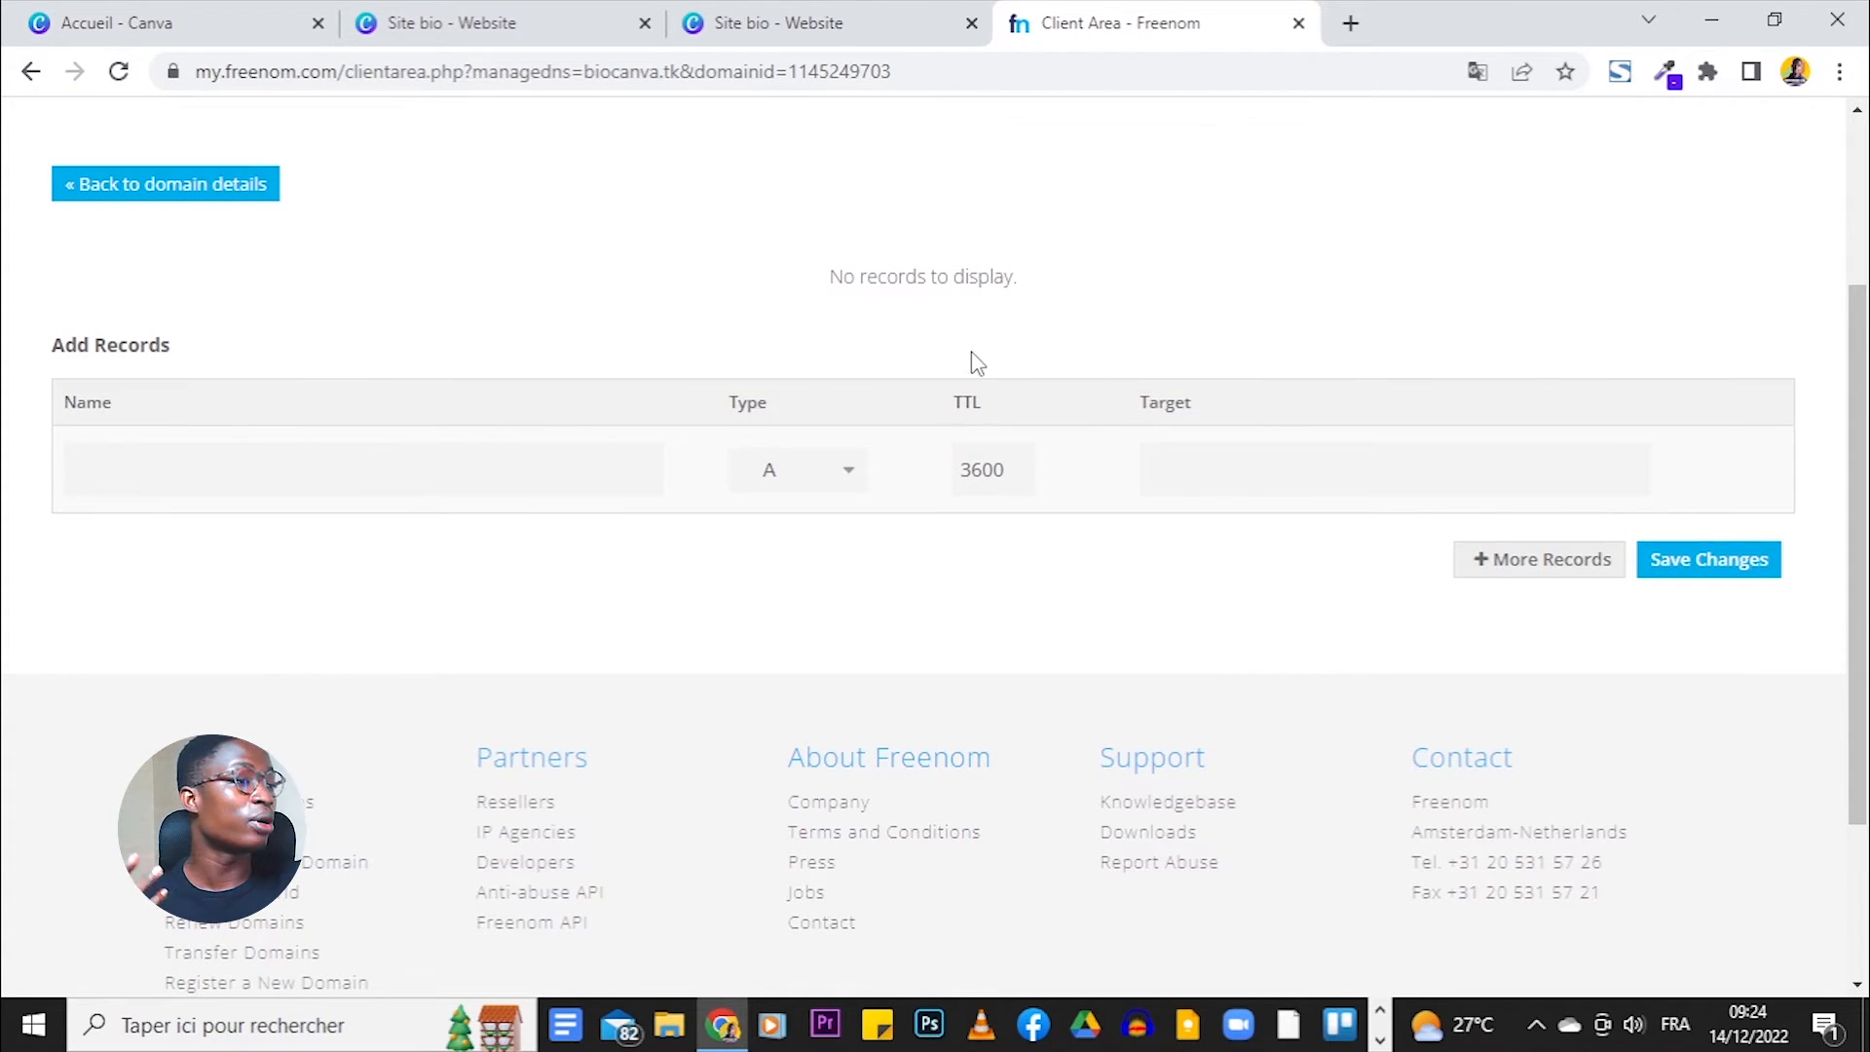
pyautogui.click(487, 23)
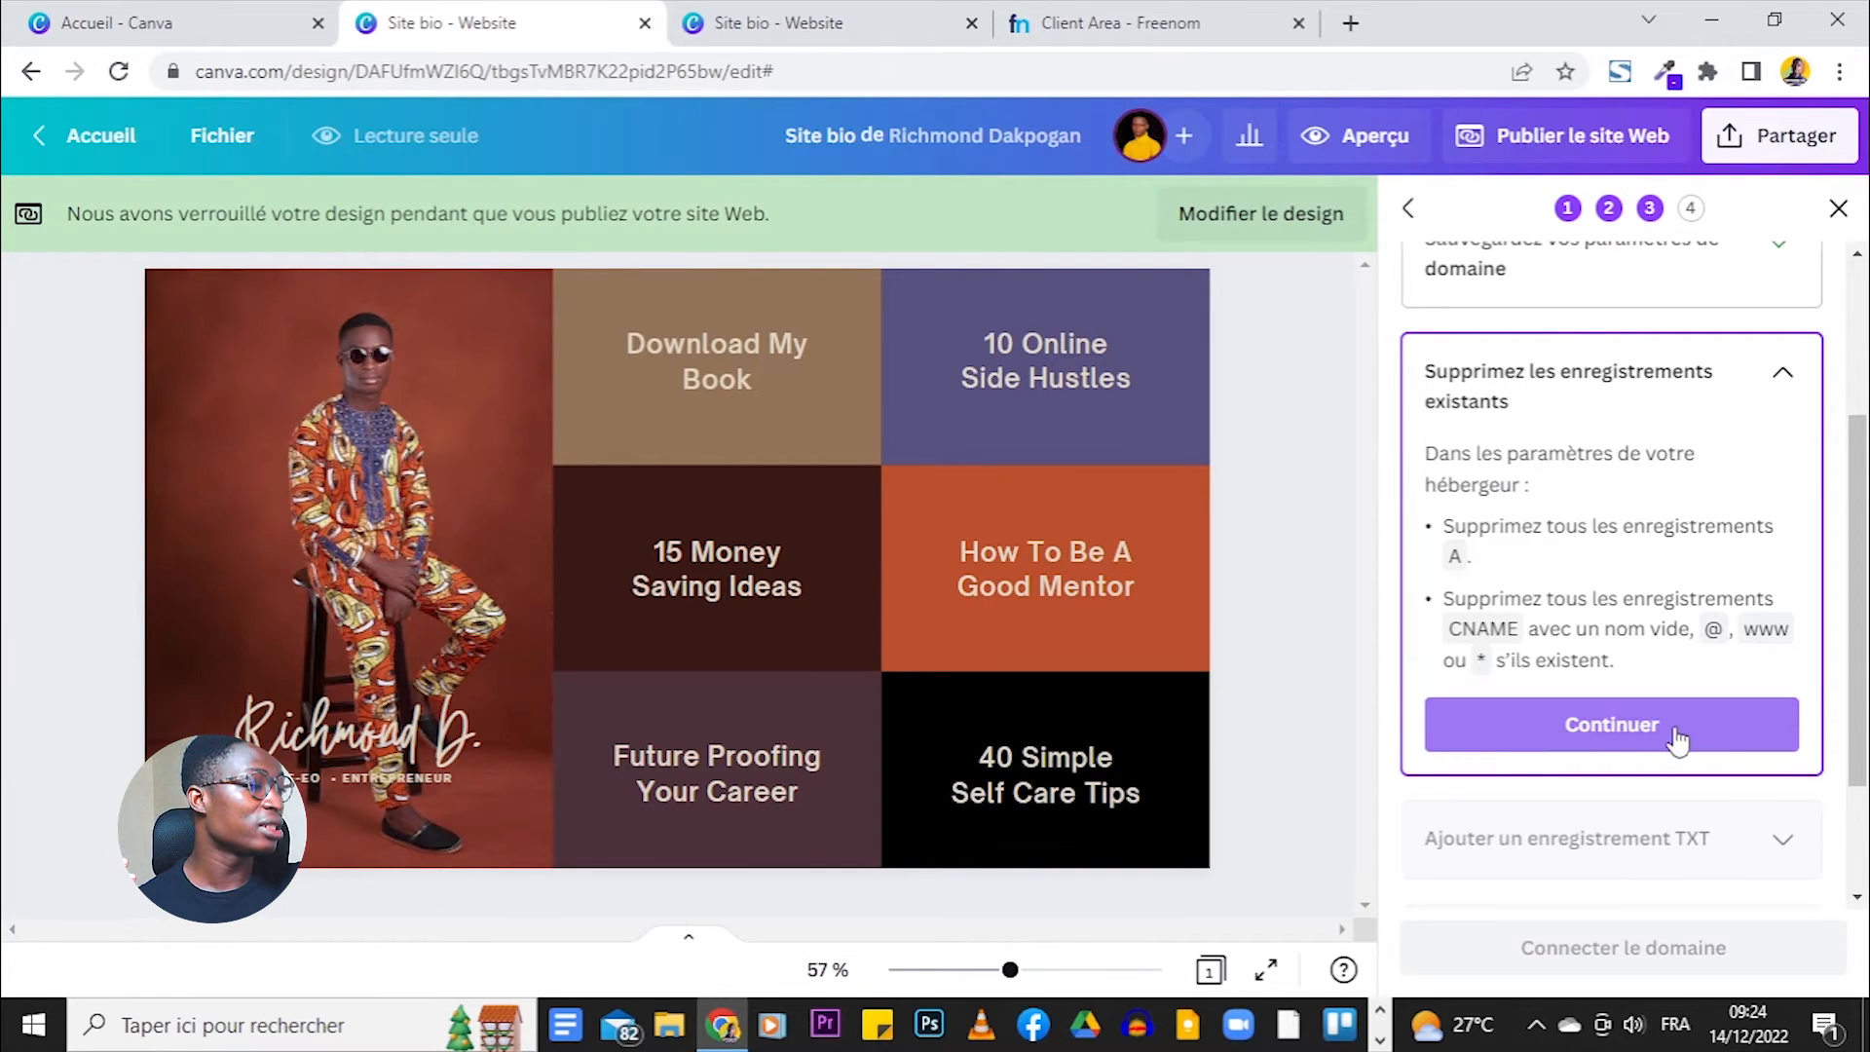
pyautogui.click(1578, 733)
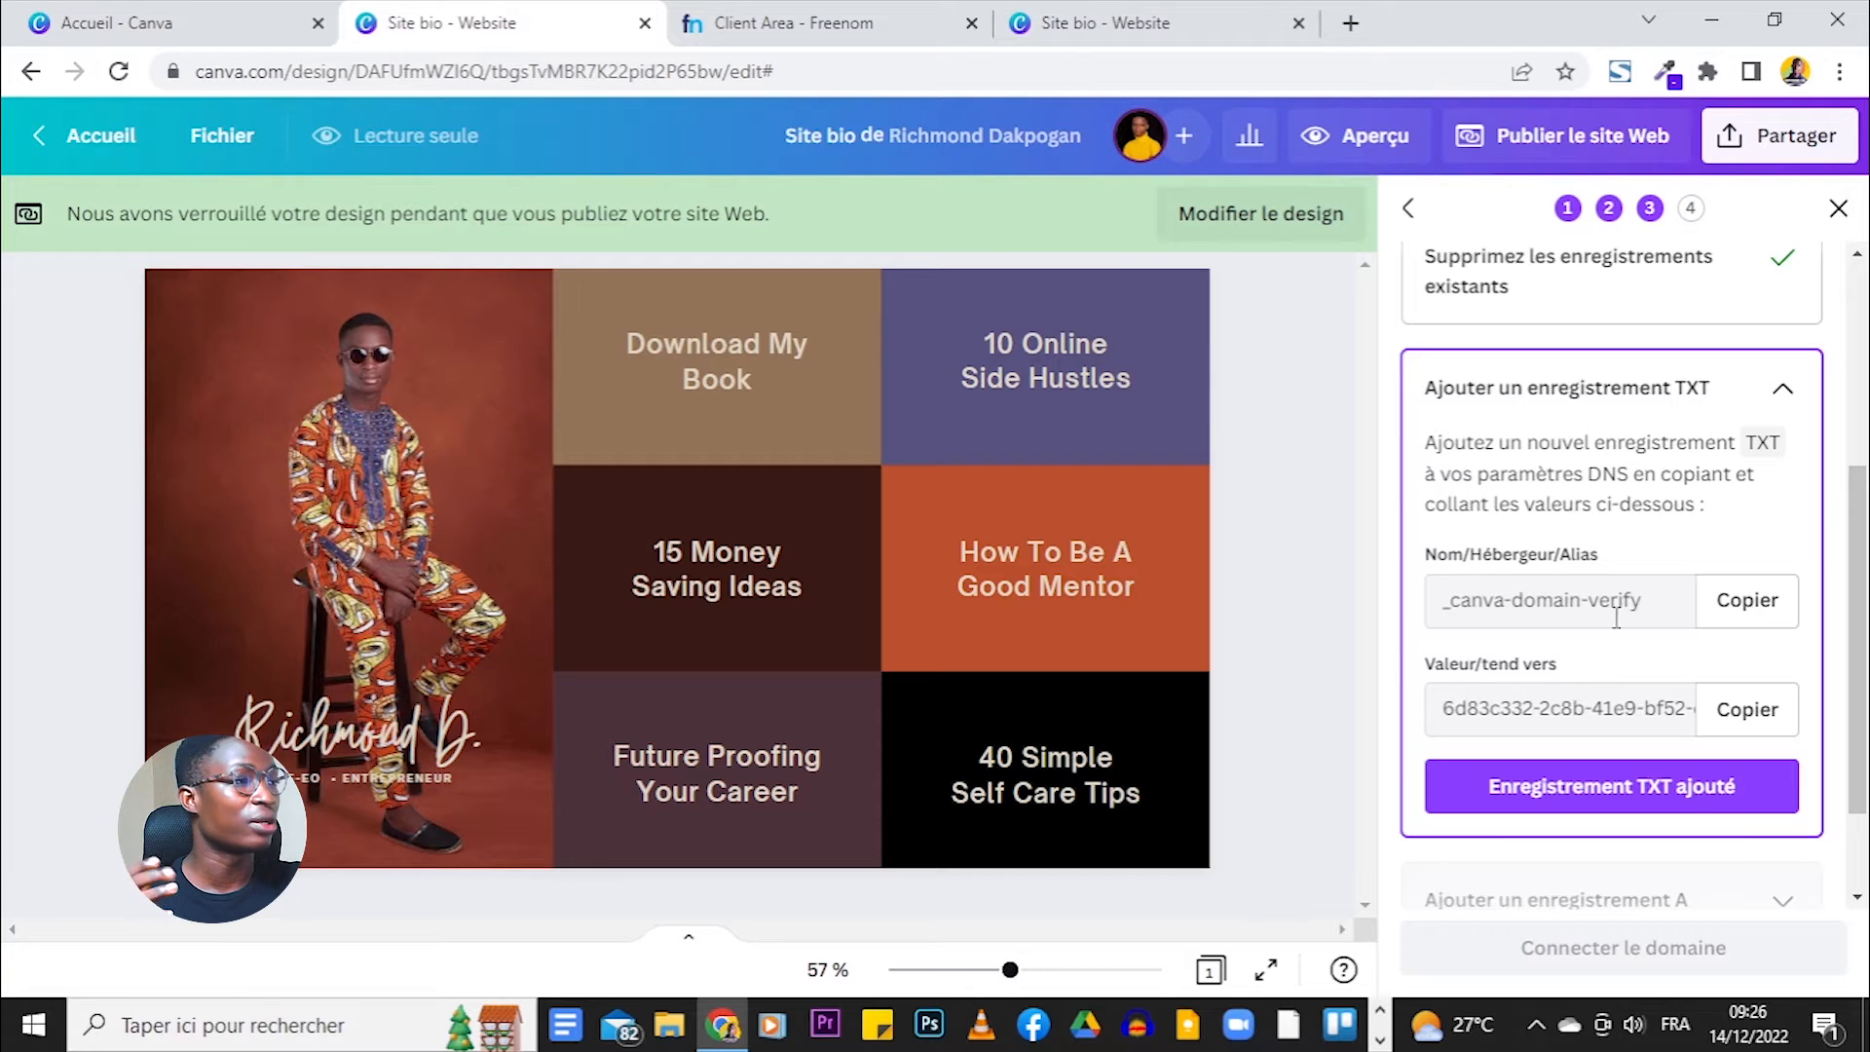
# Check Canva's TXT record instructions, and set the new DNS record's type to TXT in Freenom.
pyautogui.click(841, 10)
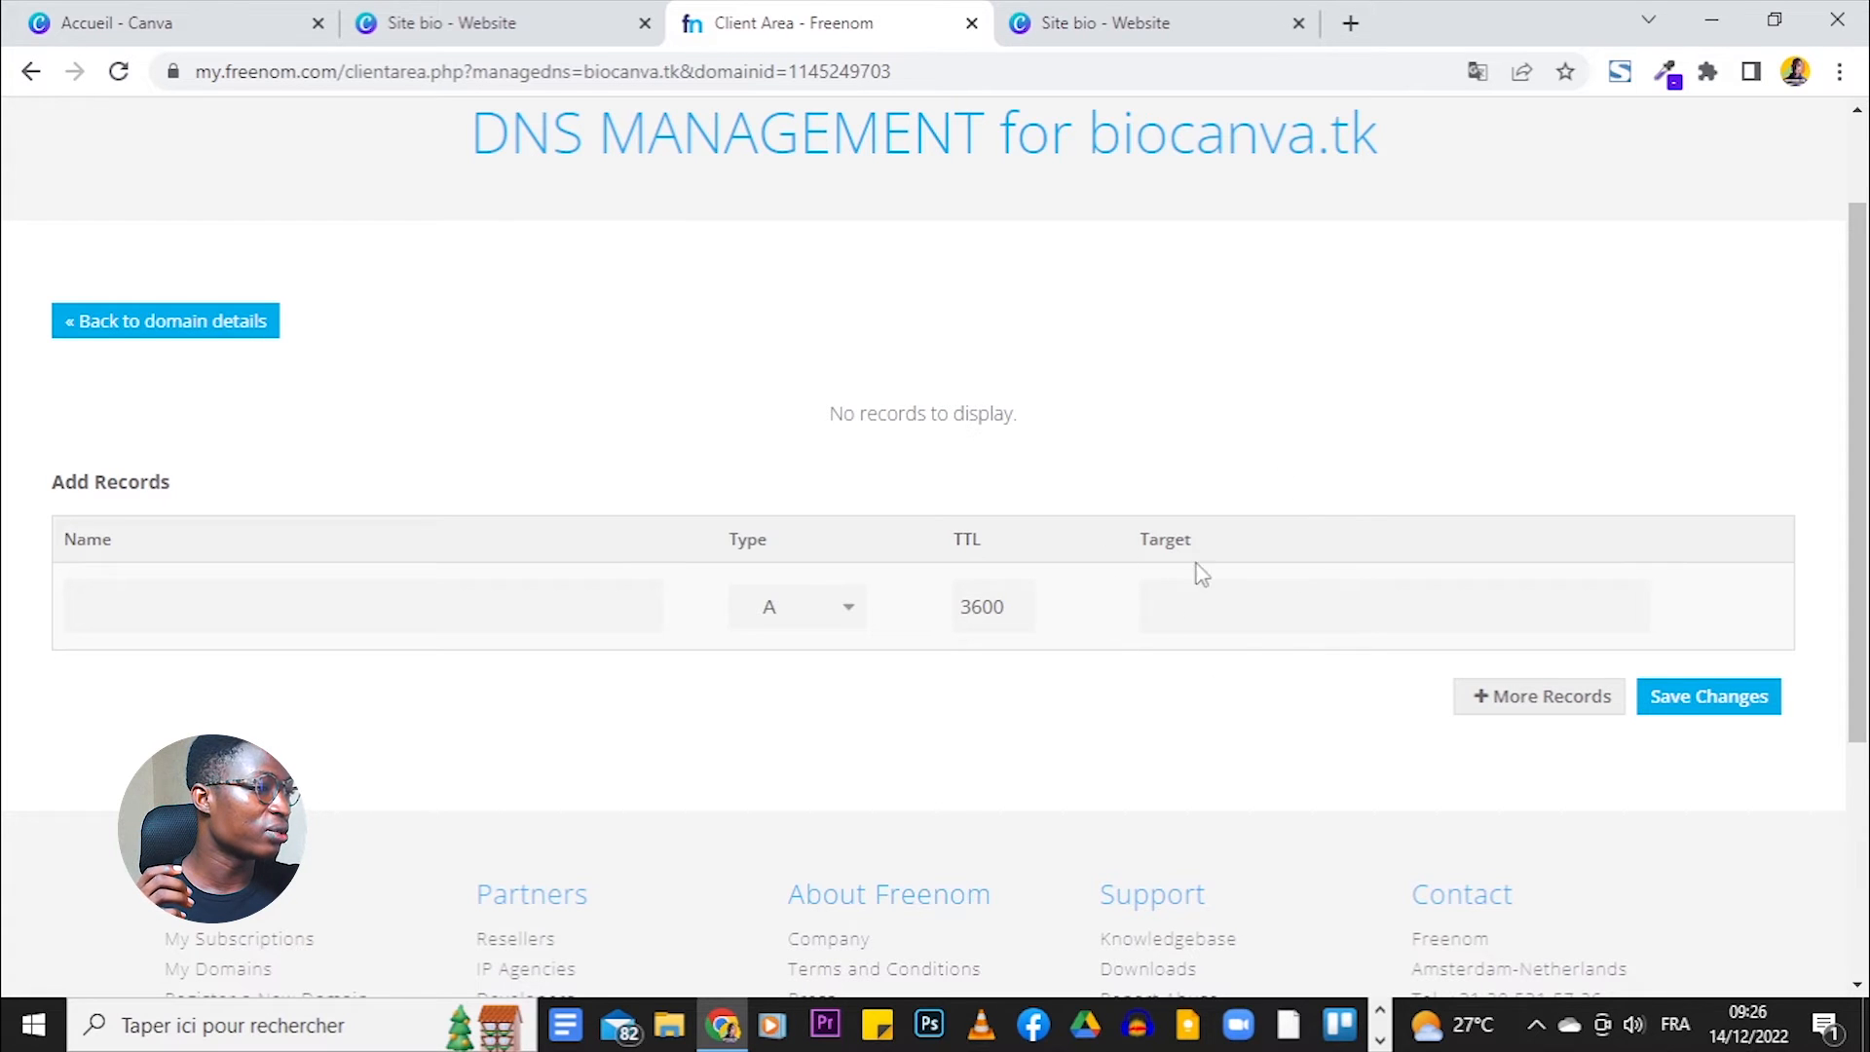
pyautogui.click(545, 29)
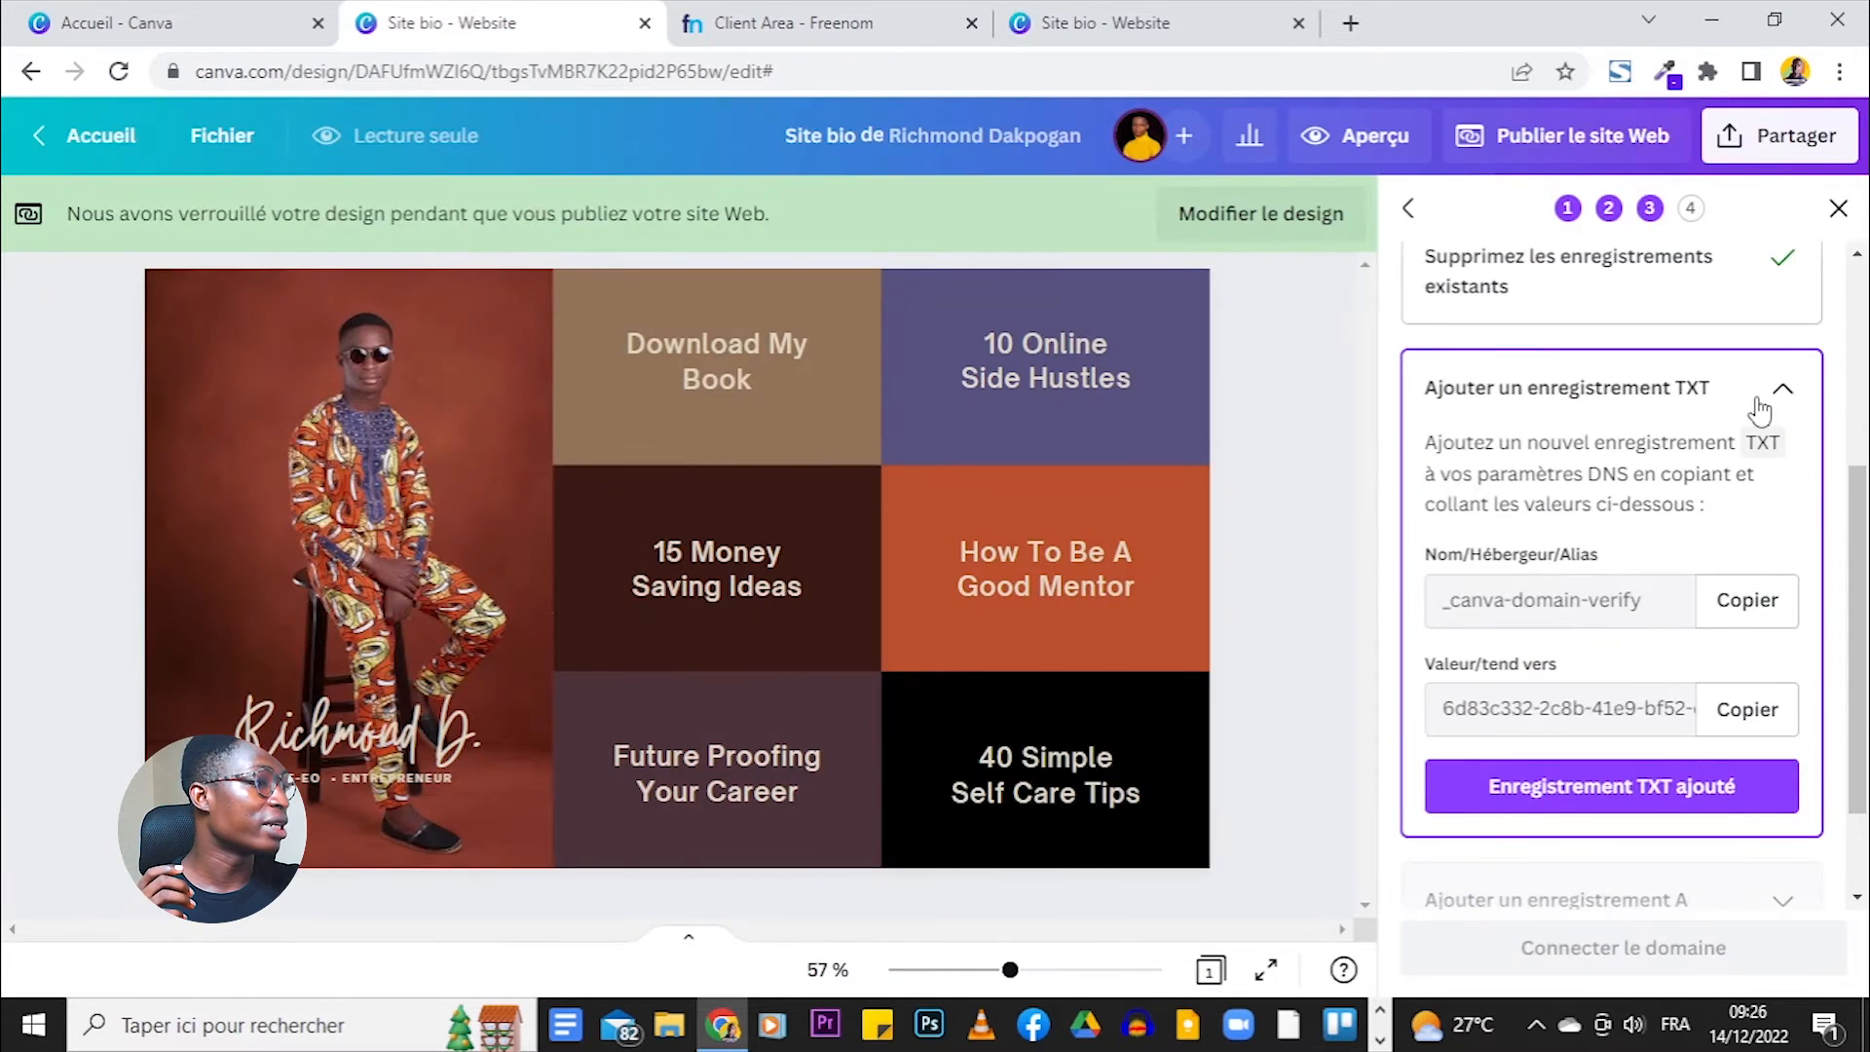
pyautogui.click(794, 22)
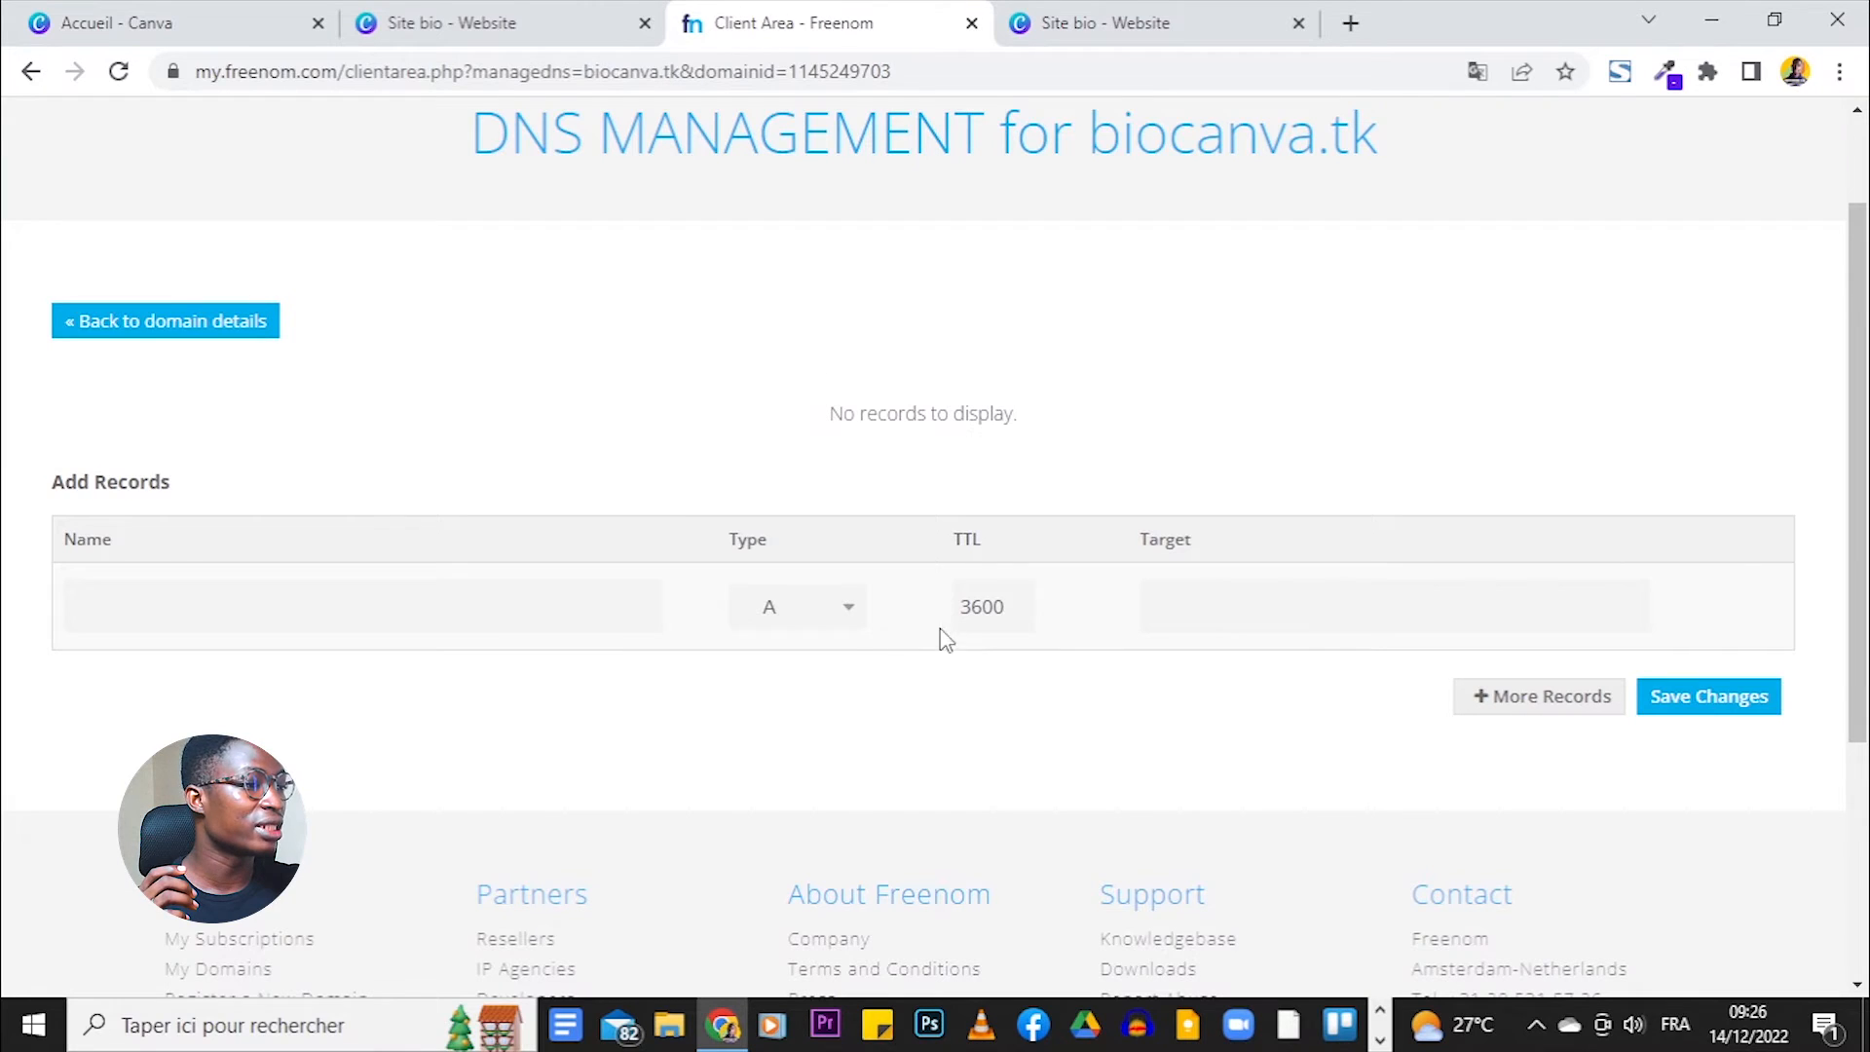
pyautogui.click(853, 614)
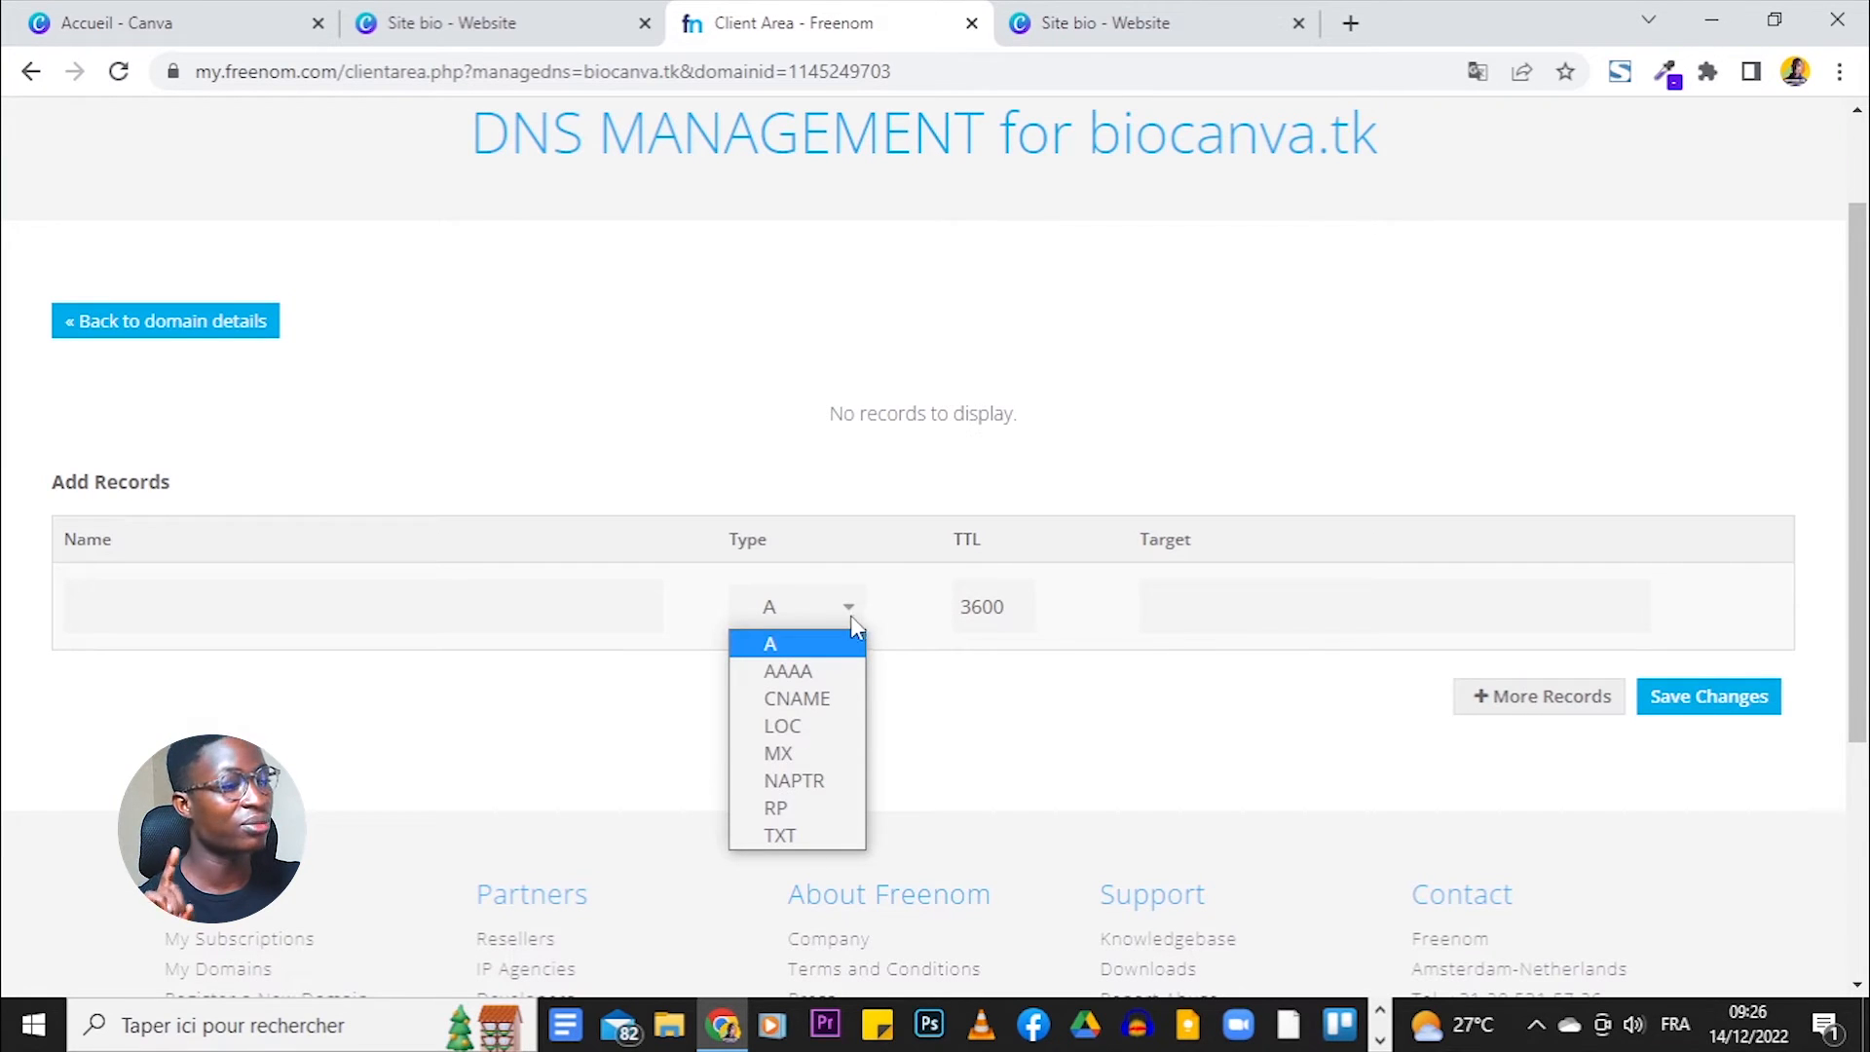
pyautogui.click(799, 836)
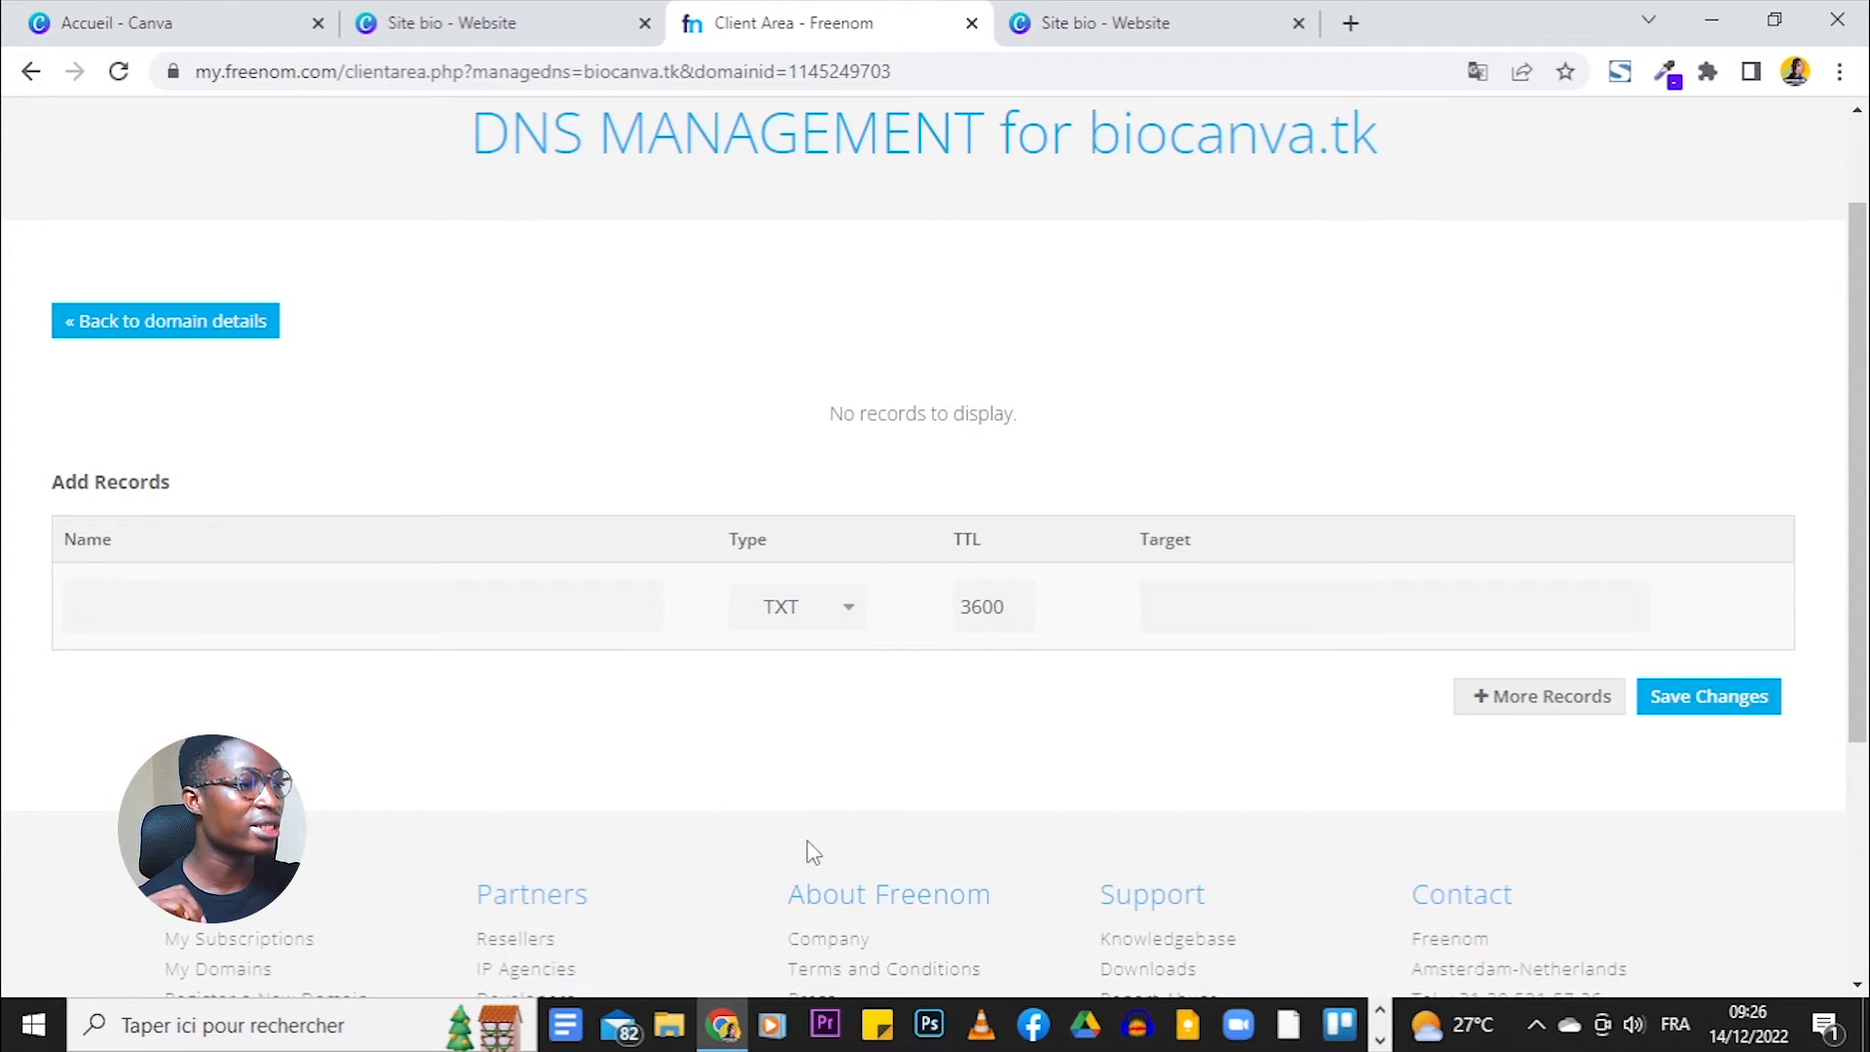
# Copy the TXT record's name from Canva and enter _canva-domain-verify as the new record's name in Freenom.
pyautogui.click(467, 22)
pyautogui.click(1746, 600)
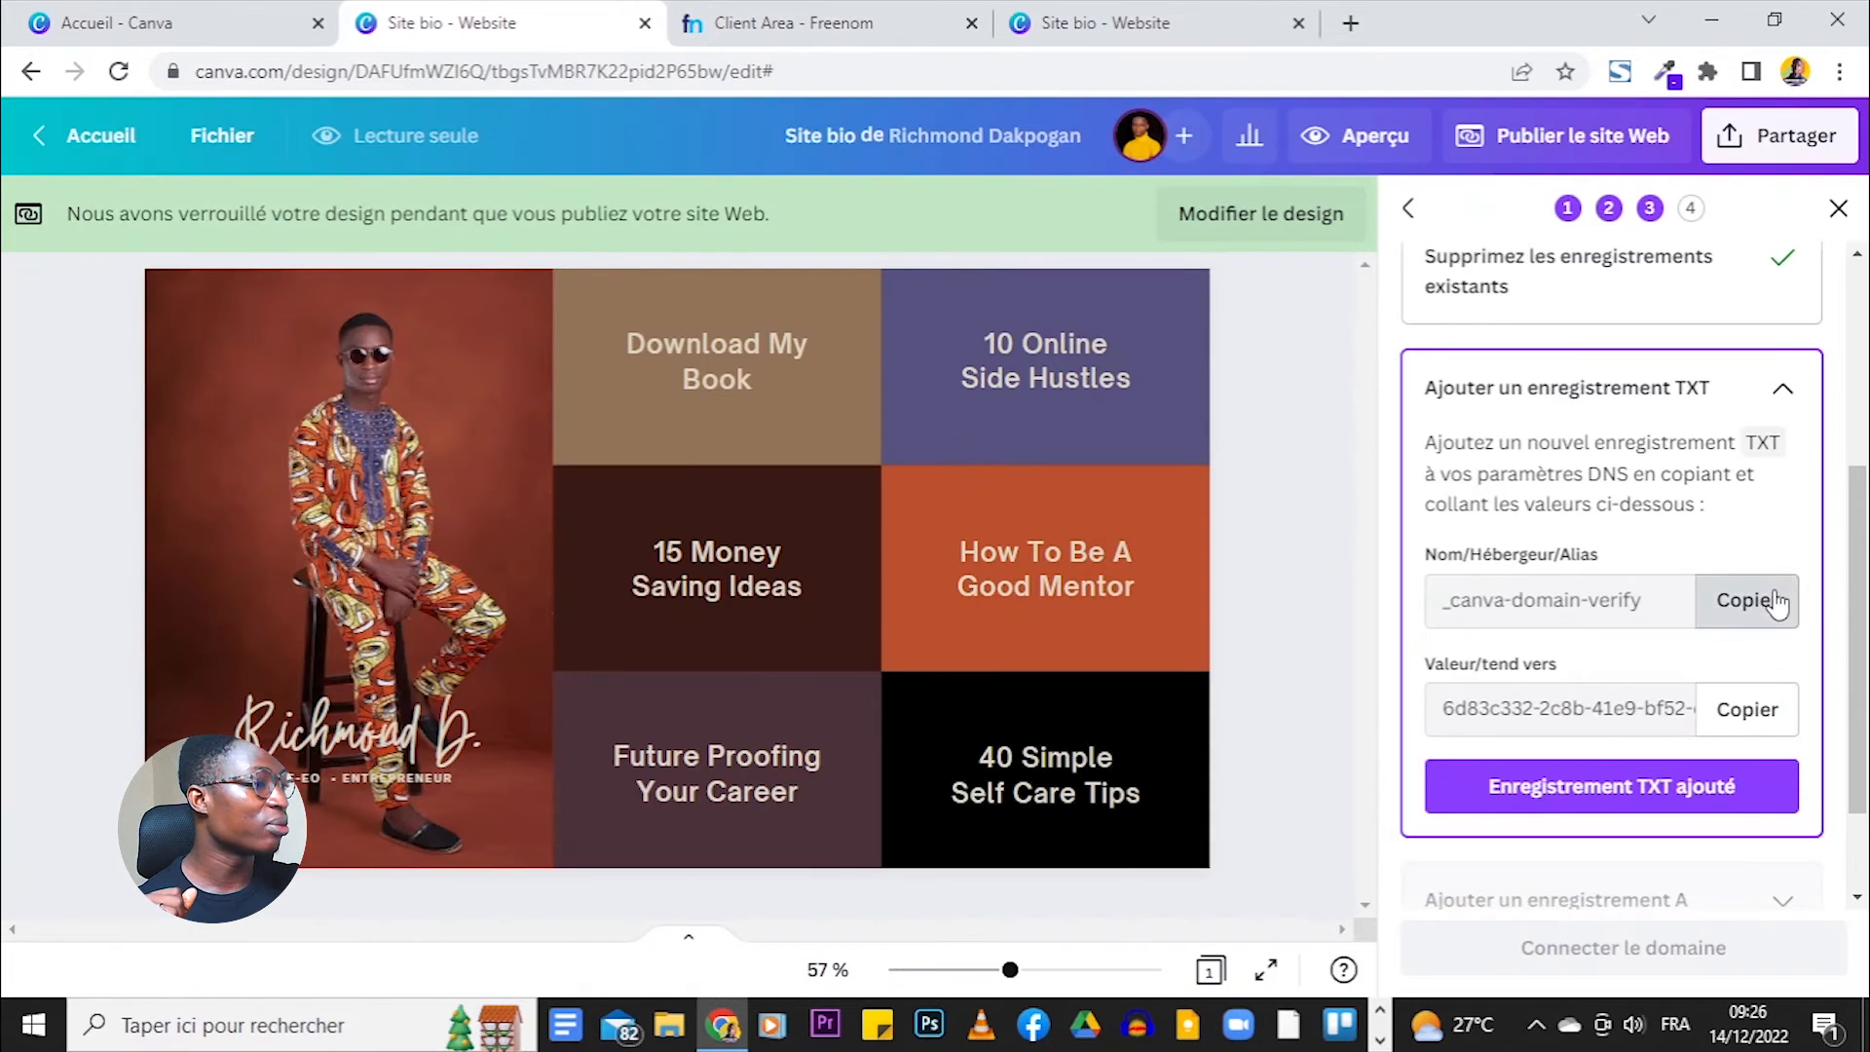
pyautogui.click(808, 19)
pyautogui.click(405, 609)
pyautogui.rightClick(369, 618)
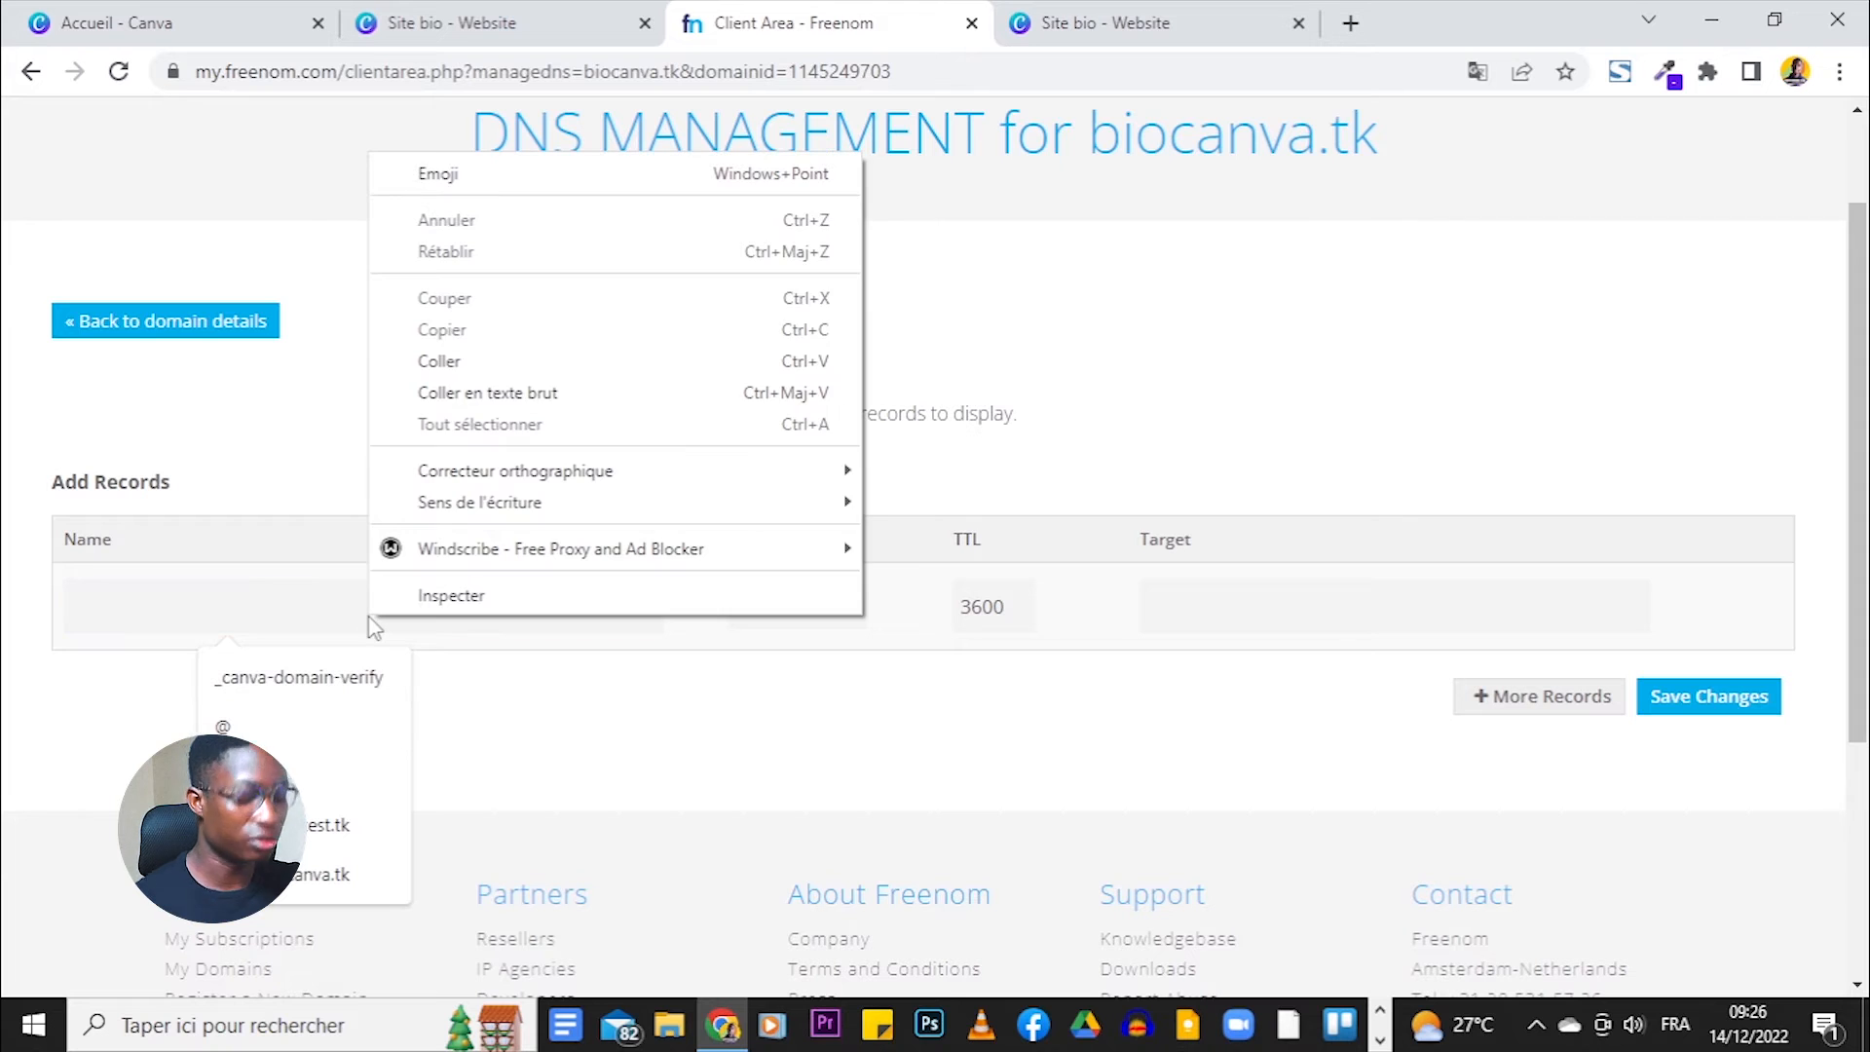
pyautogui.click(288, 607)
pyautogui.write('_canva-domain-verify')
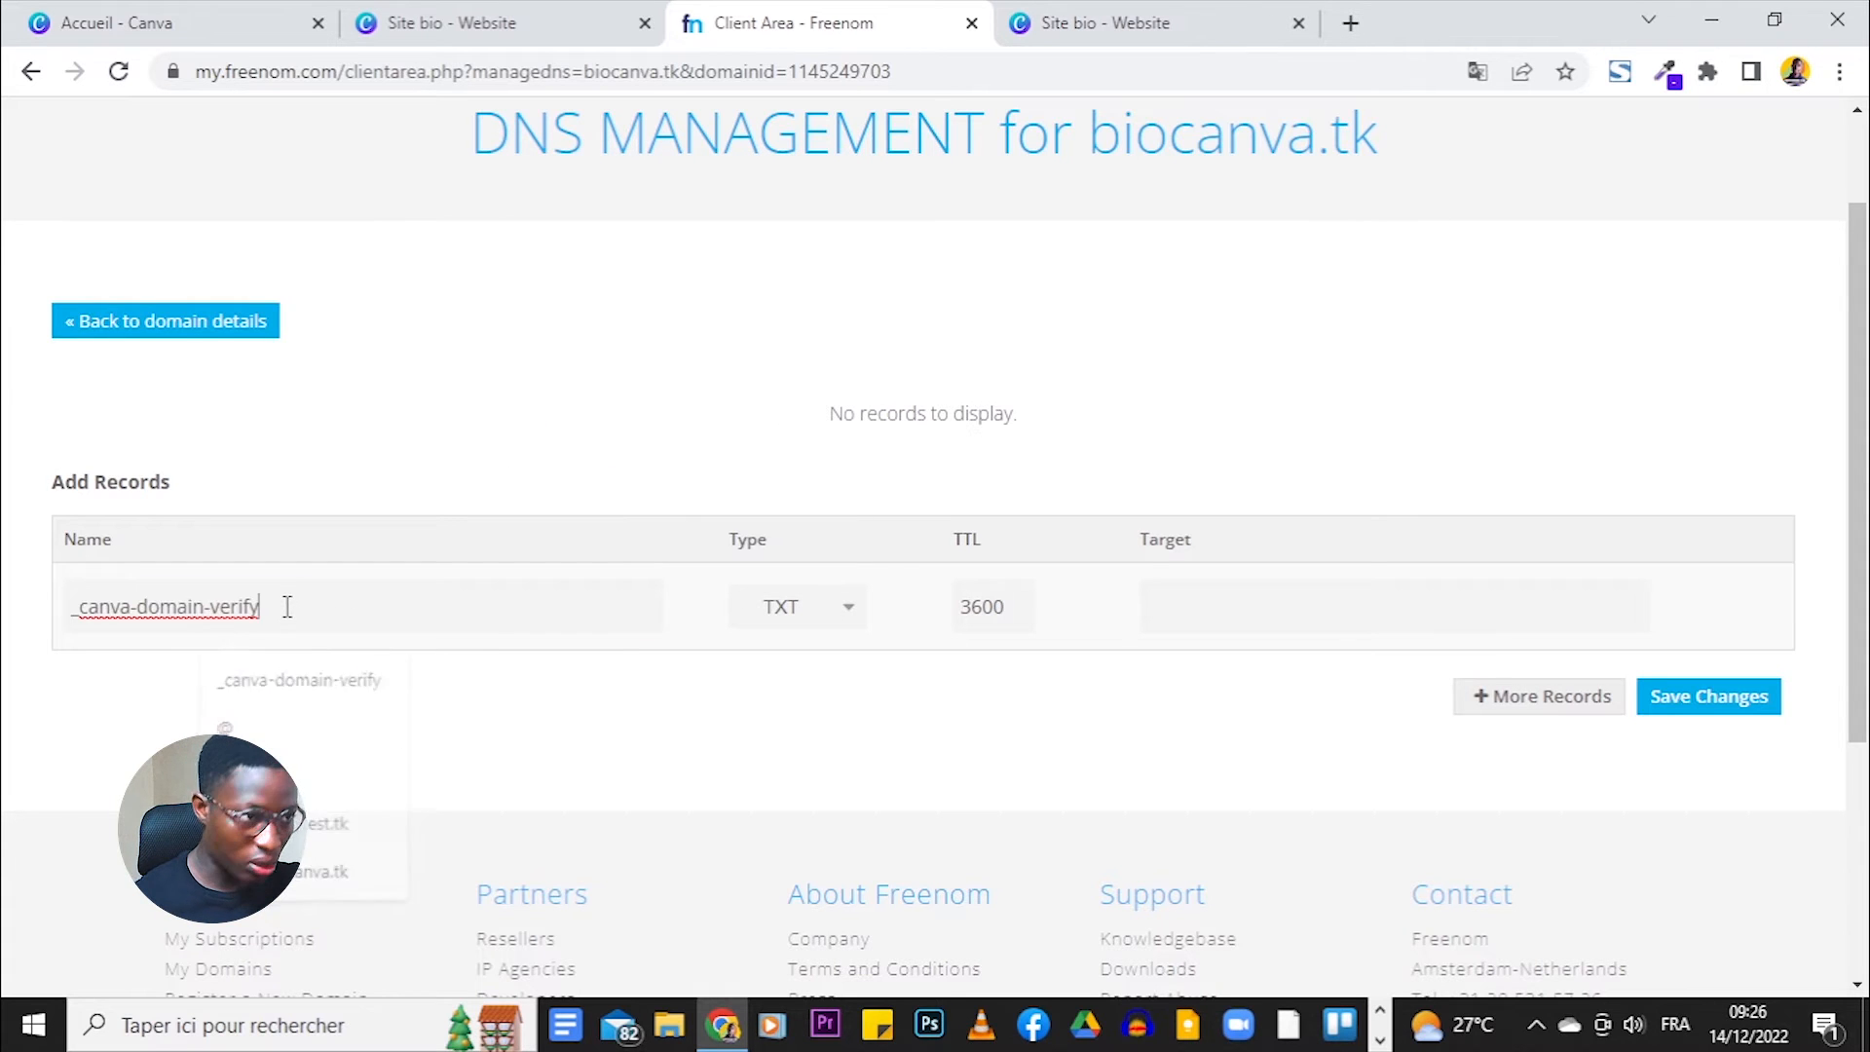
# Copy the domain verification value from Canva, paste it as the TXT record's target in Freenom, and save the record.
pyautogui.click(545, 19)
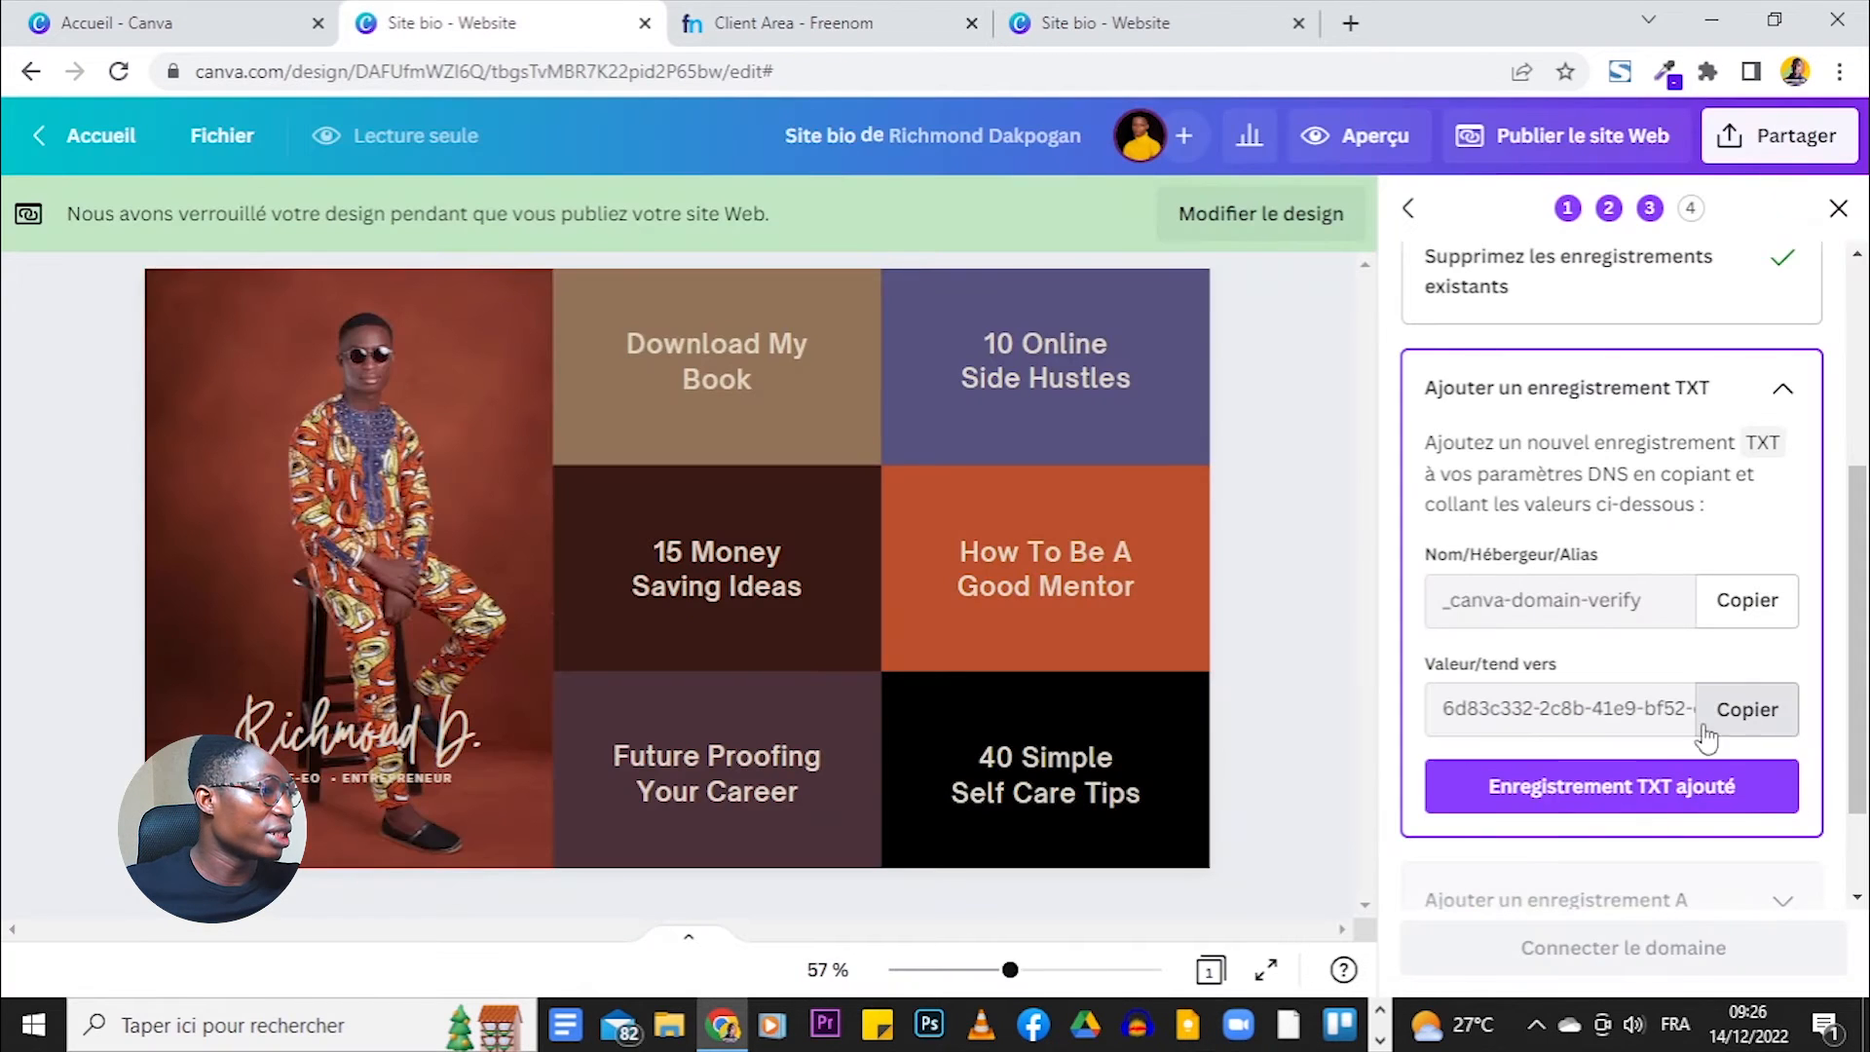
pyautogui.click(1775, 737)
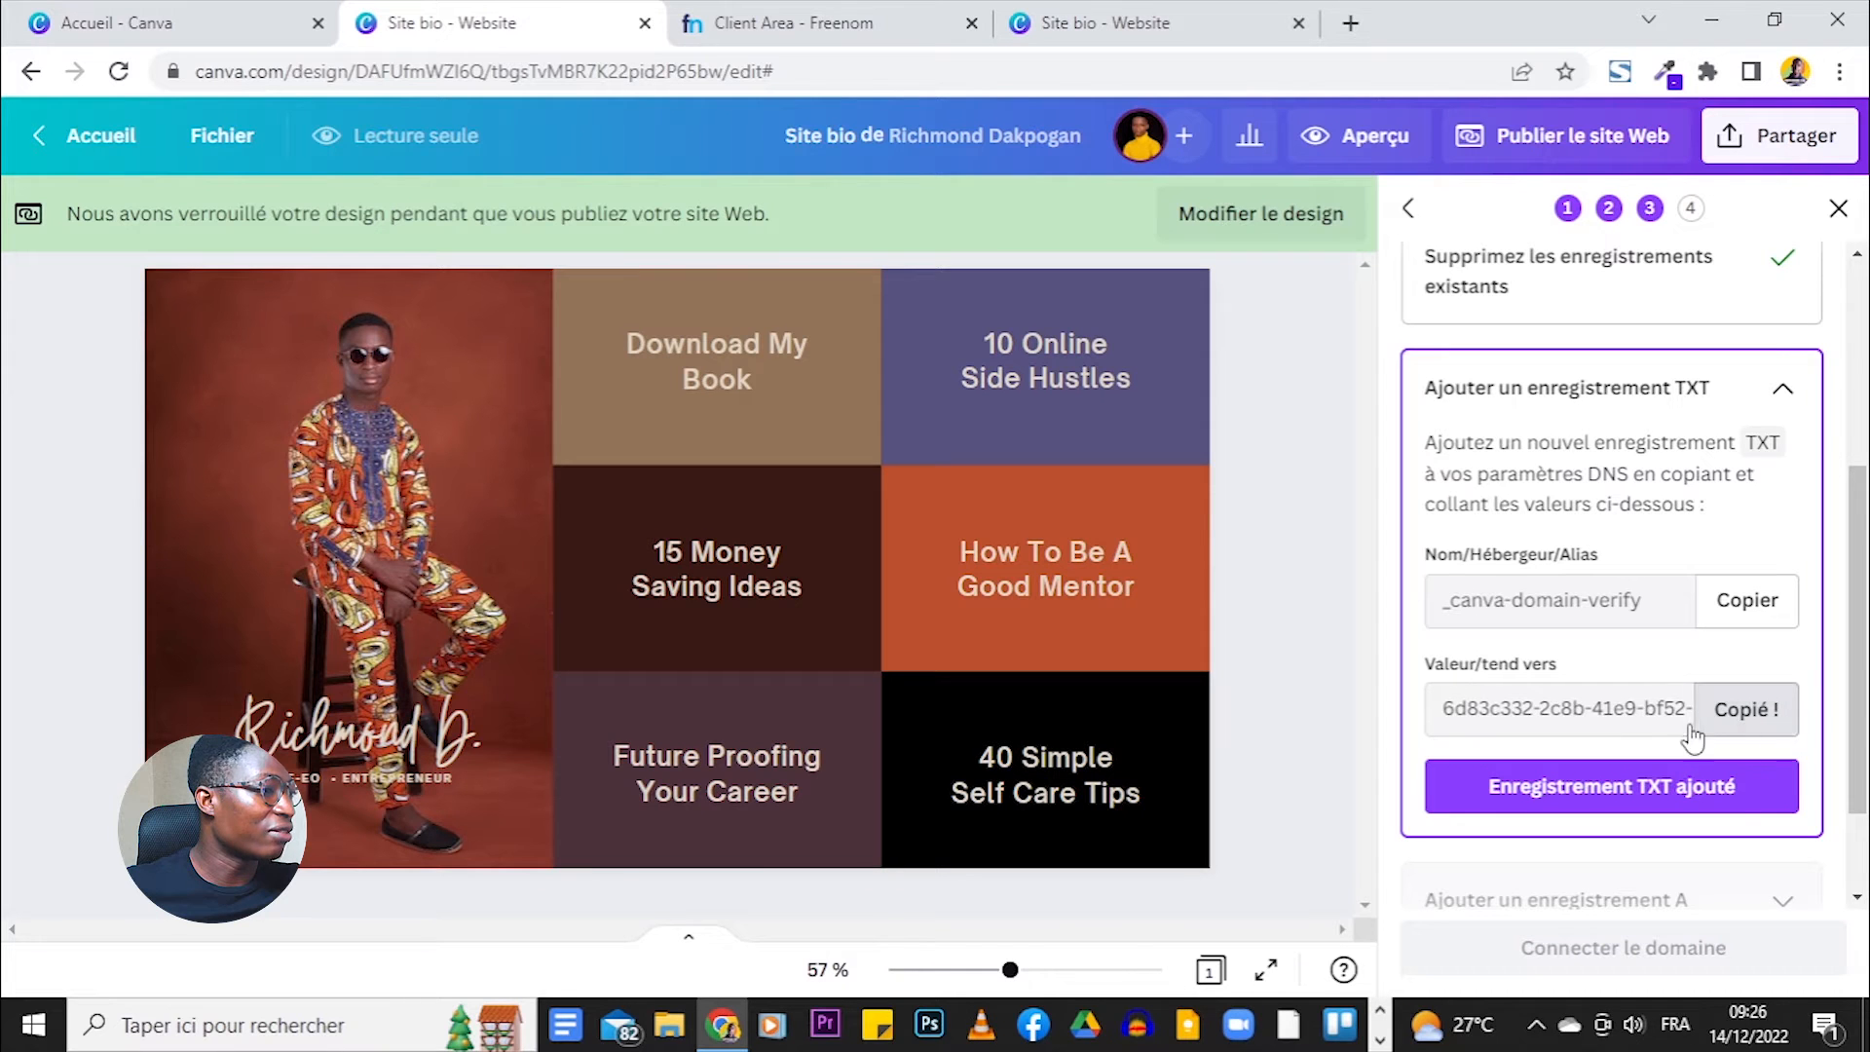
pyautogui.click(789, 21)
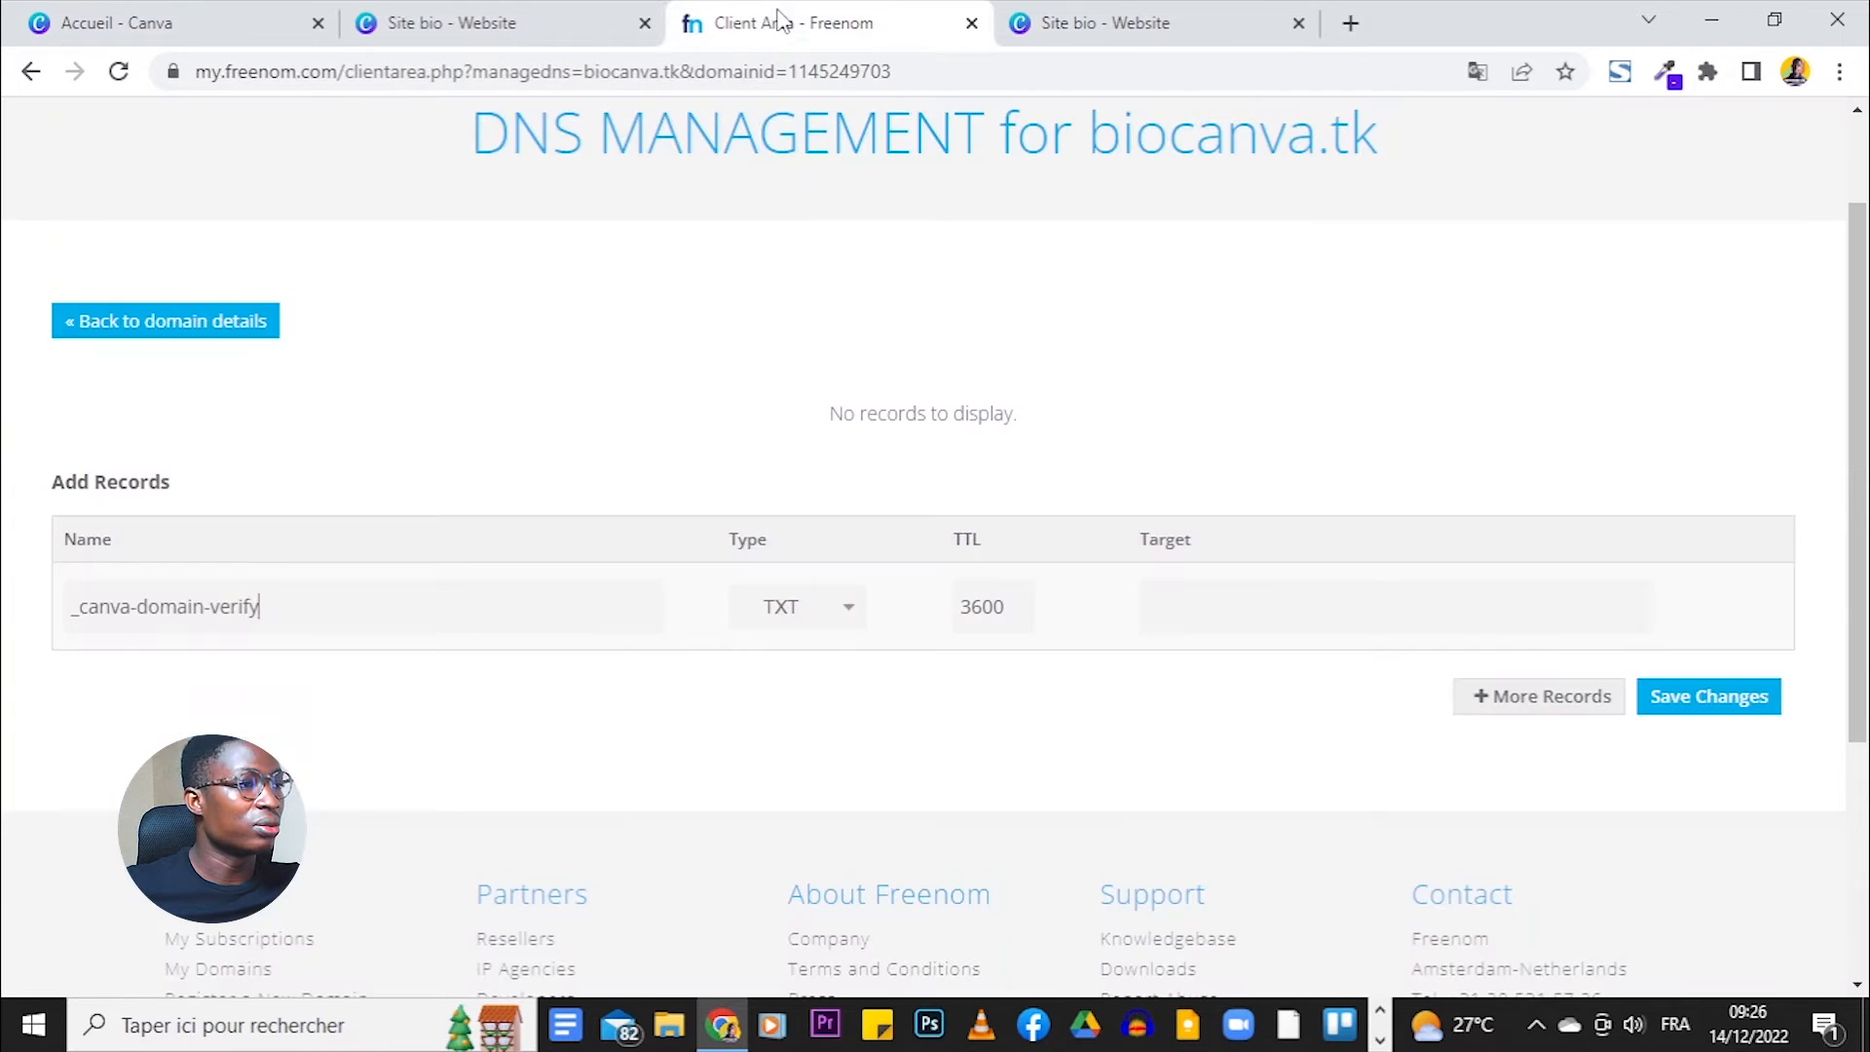
pyautogui.click(1265, 604)
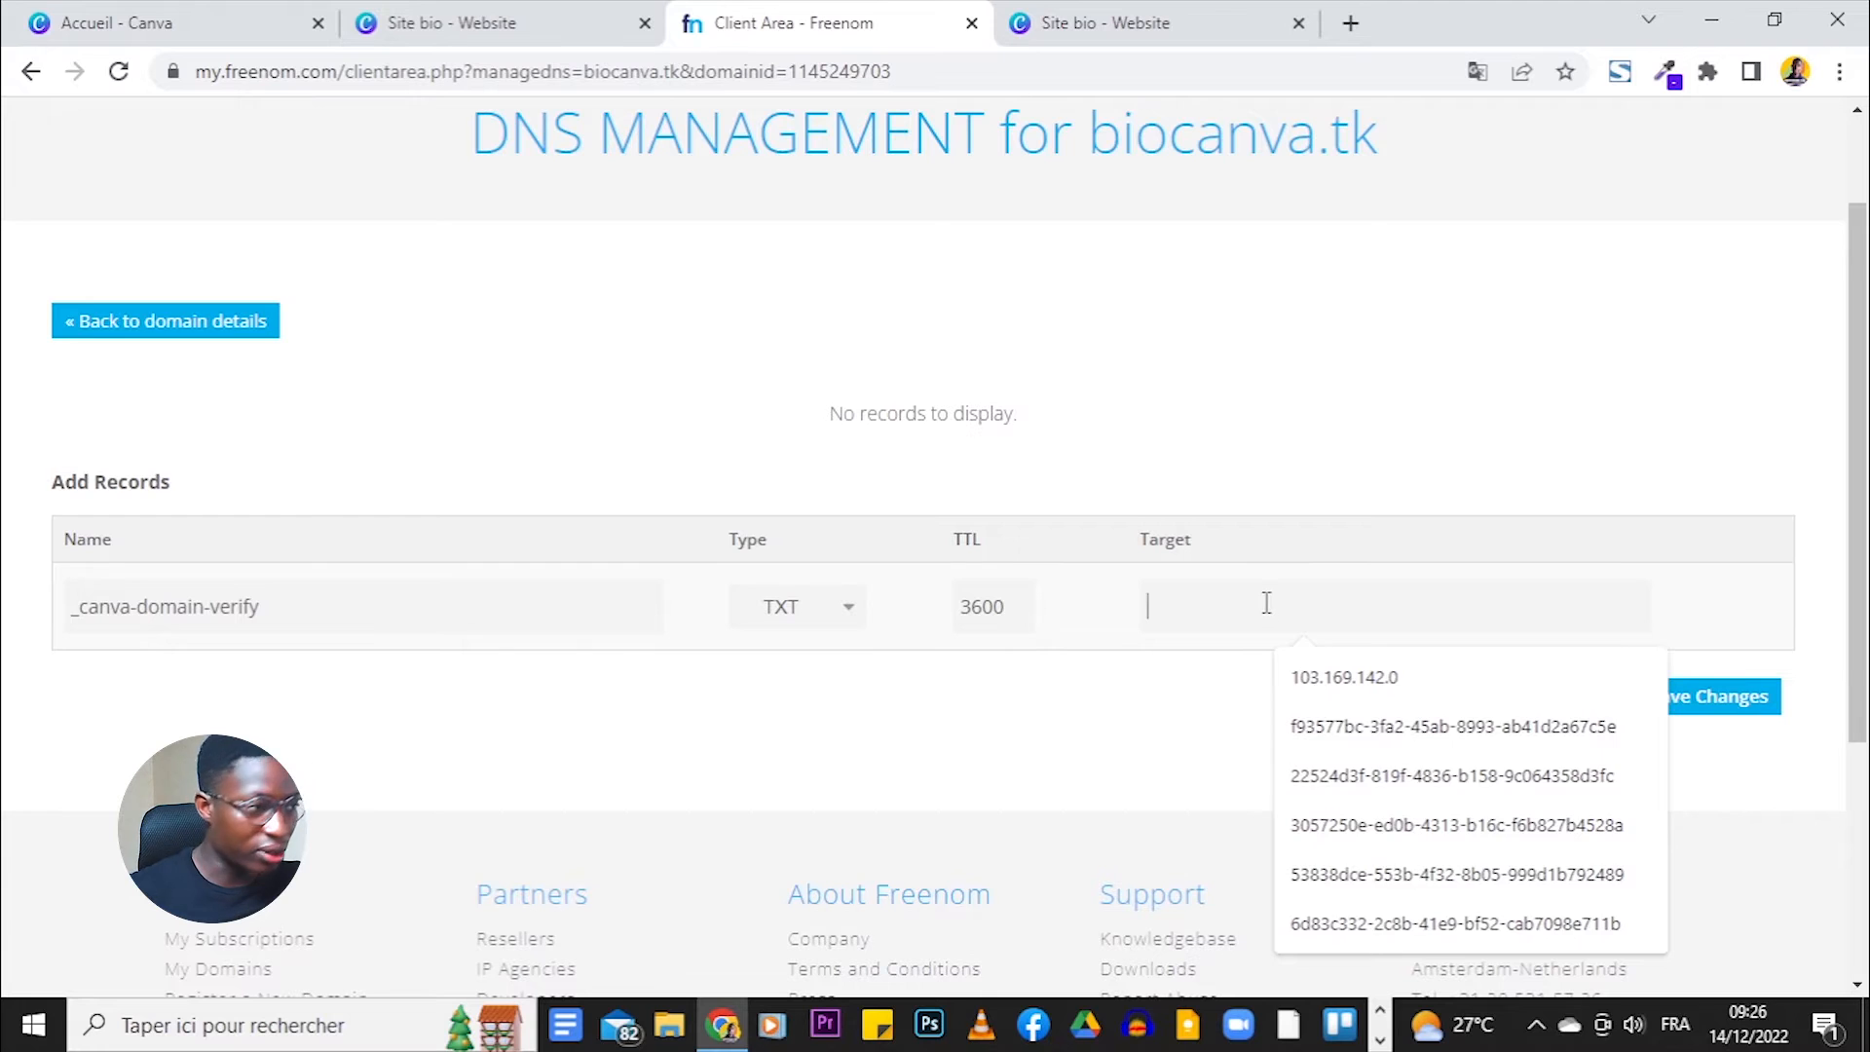
pyautogui.hotkey('ctrl', 'v')
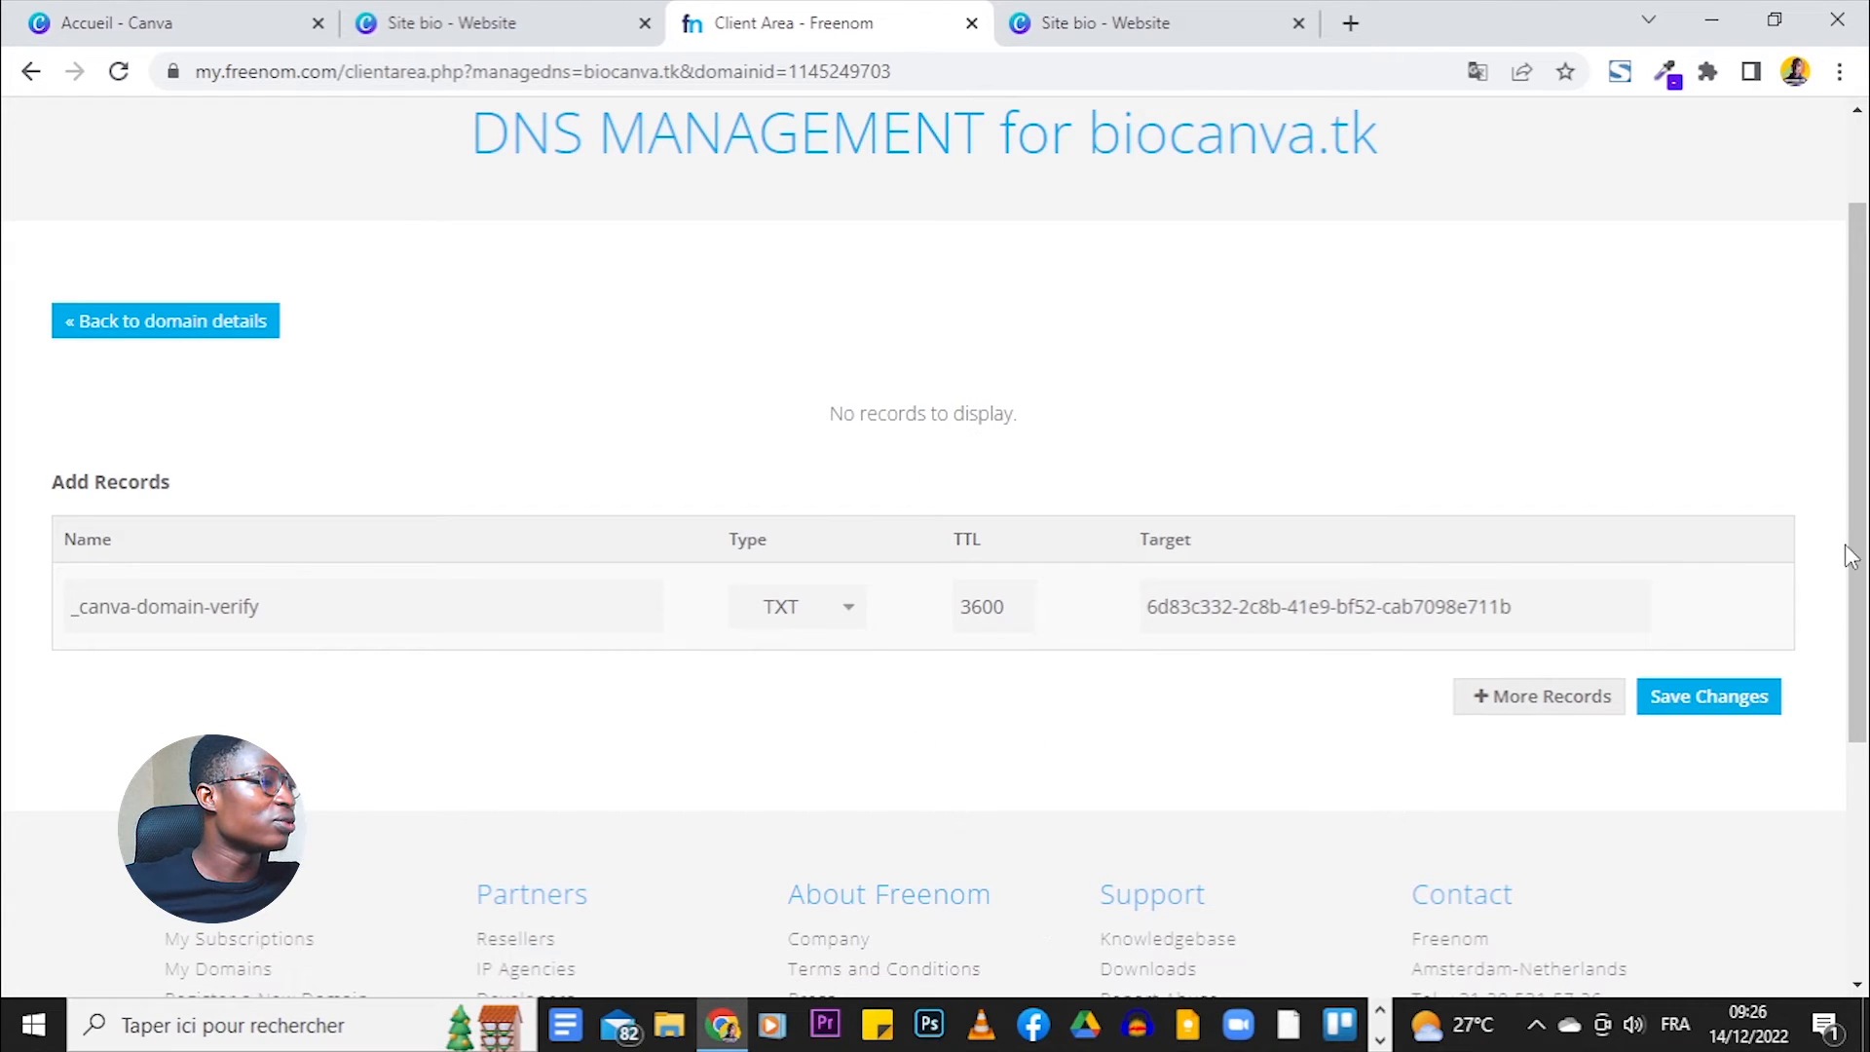
pyautogui.click(1701, 698)
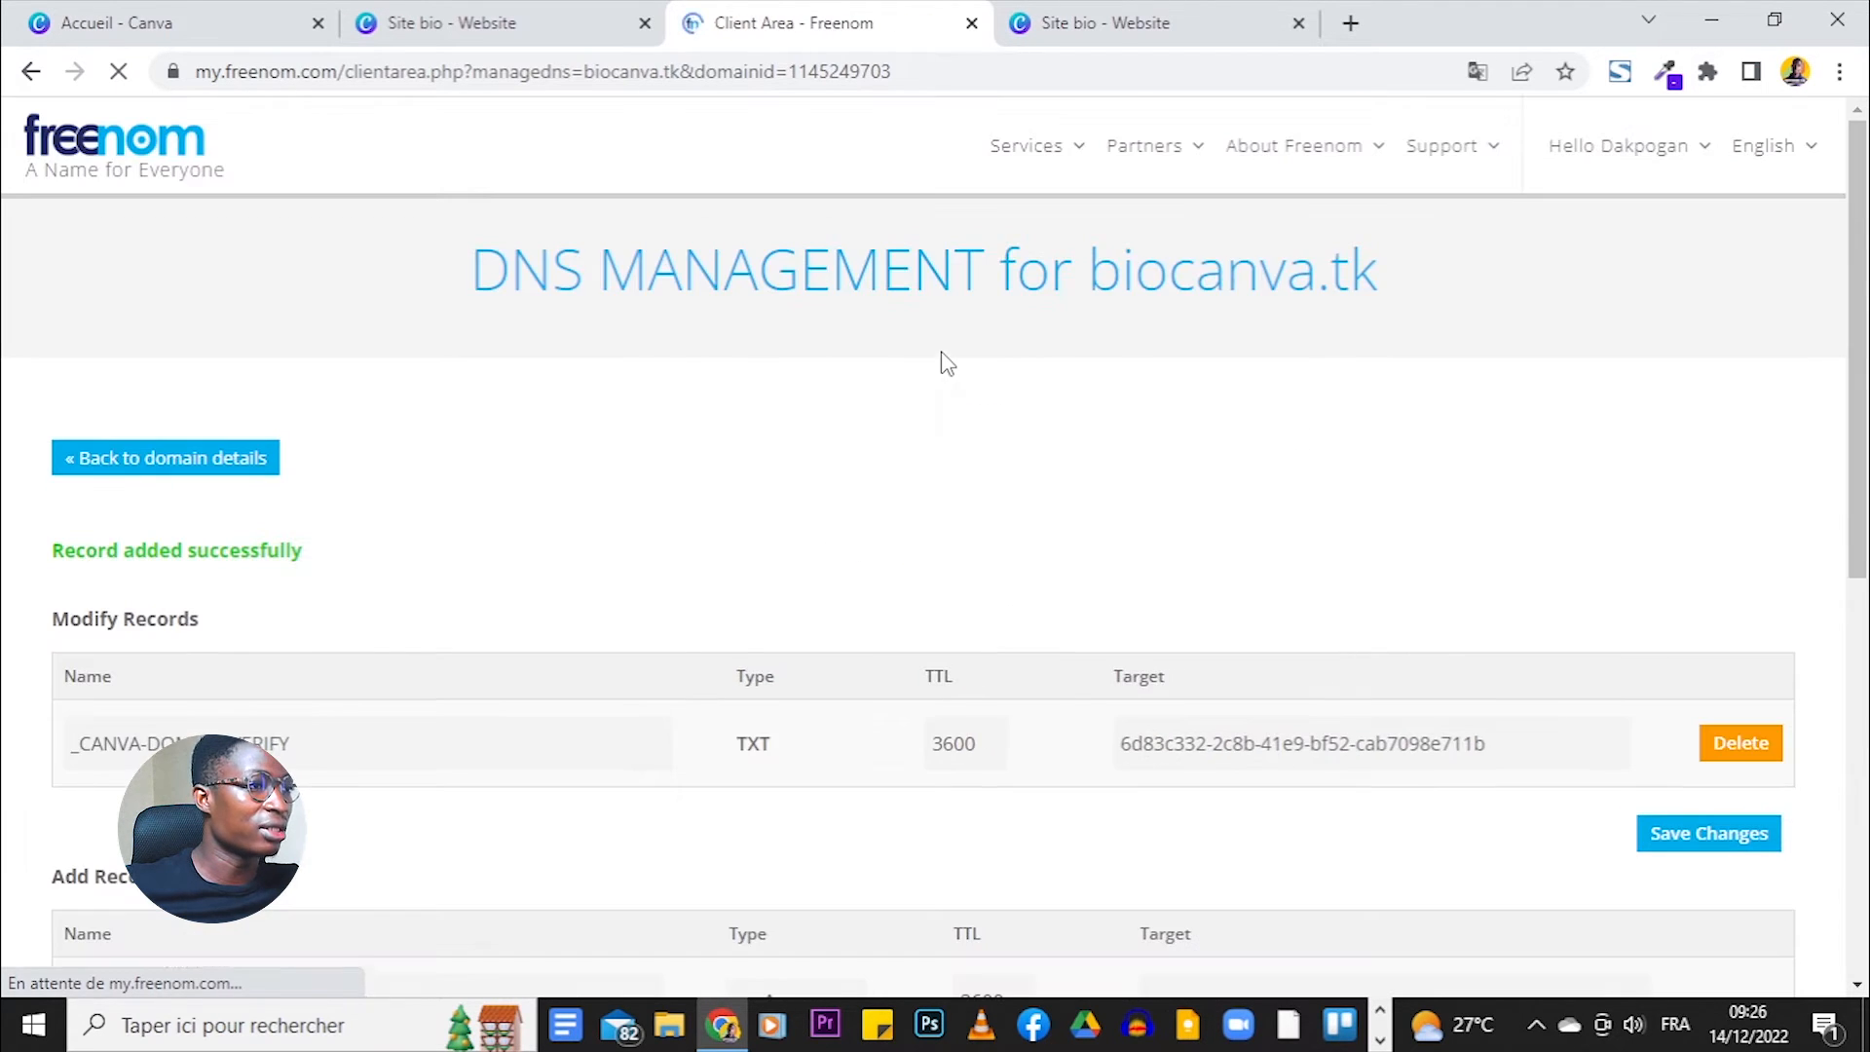
pyautogui.moveTo(76, 551); pyautogui.dragTo(461, 585)
pyautogui.click(552, 544)
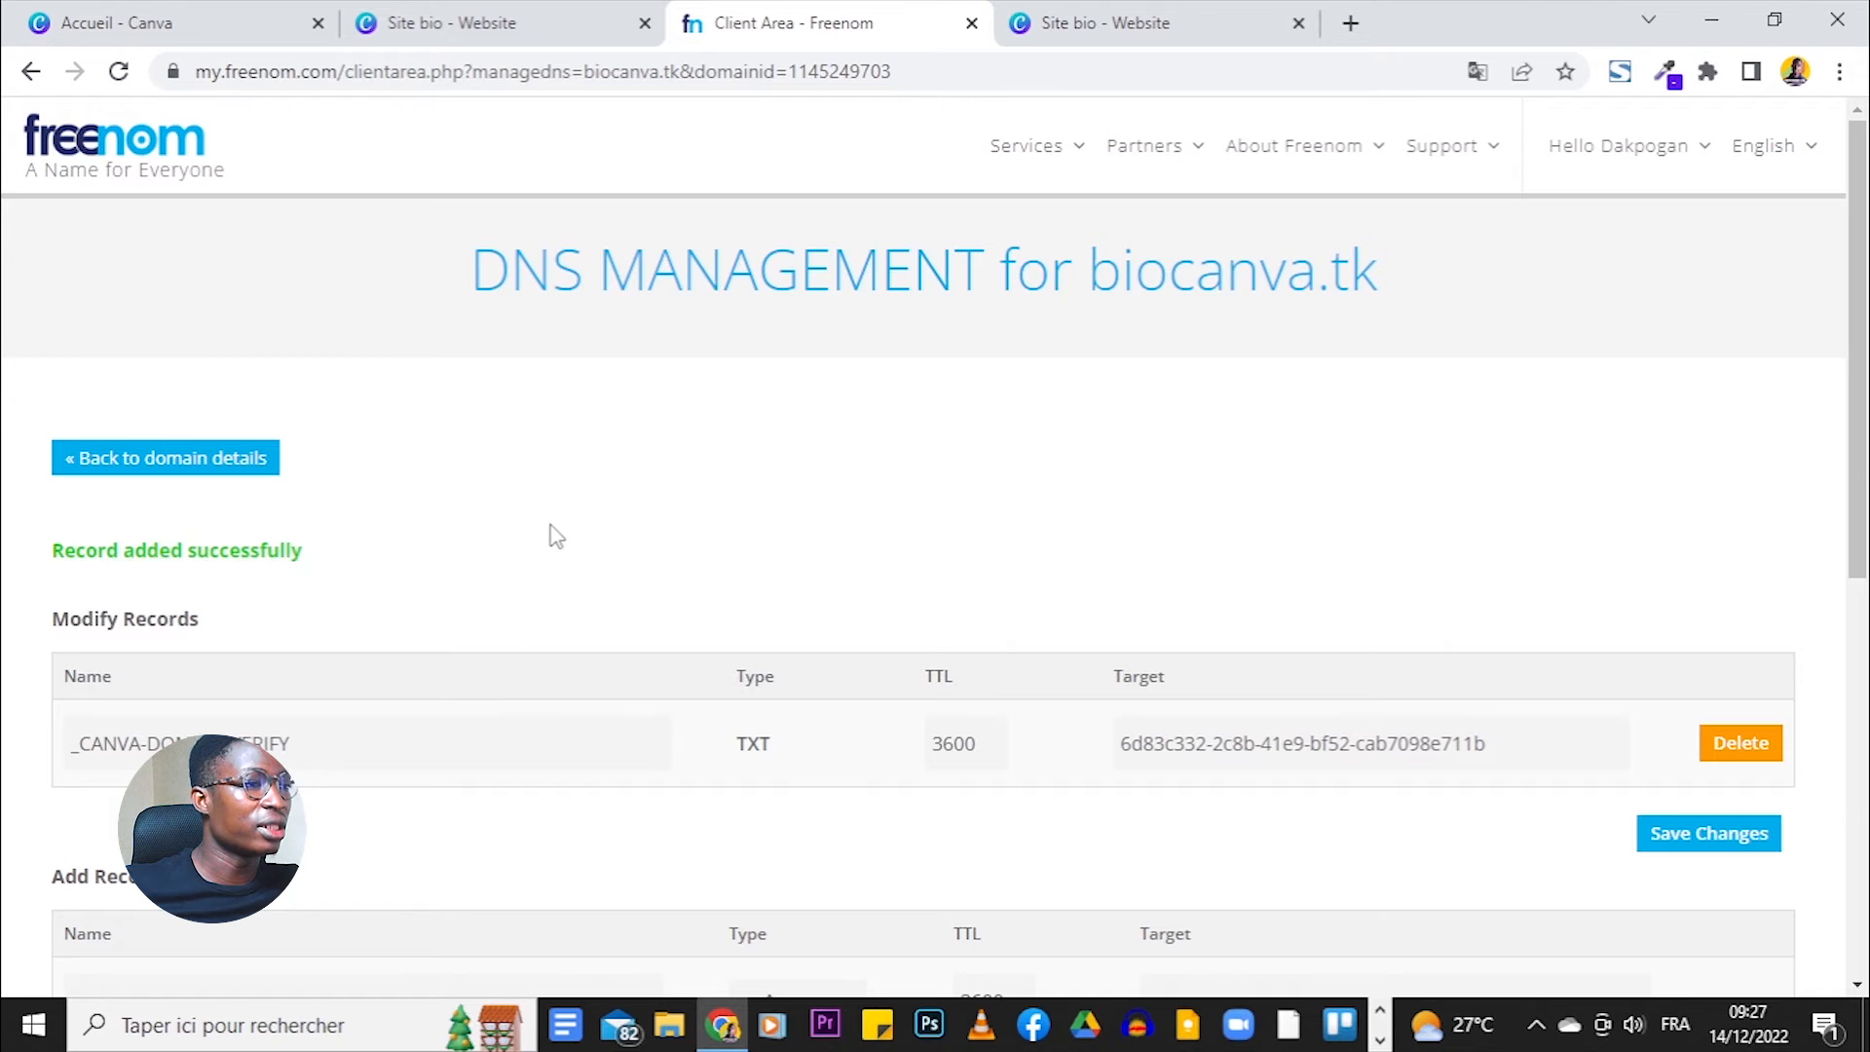
# Return to Canva, mark the TXT record as added, and open the instructions for the first A record.
pyautogui.click(513, 35)
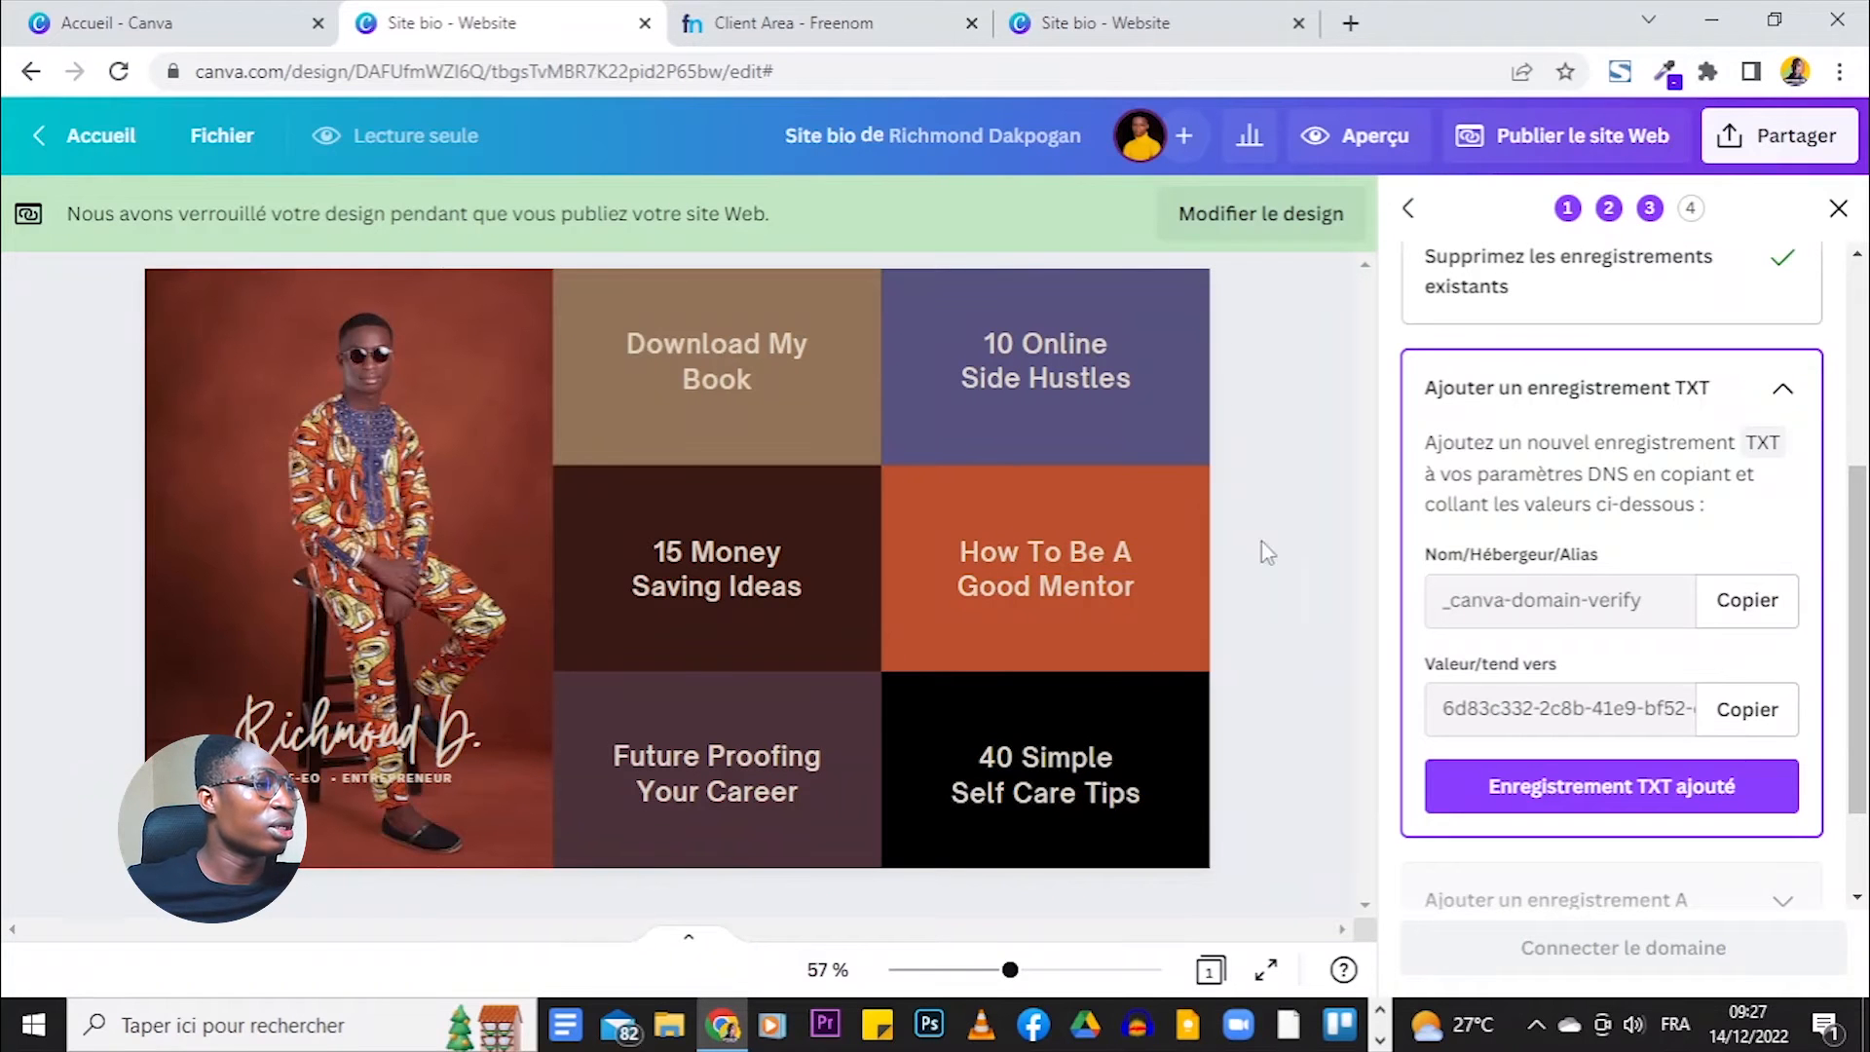
pyautogui.click(1617, 791)
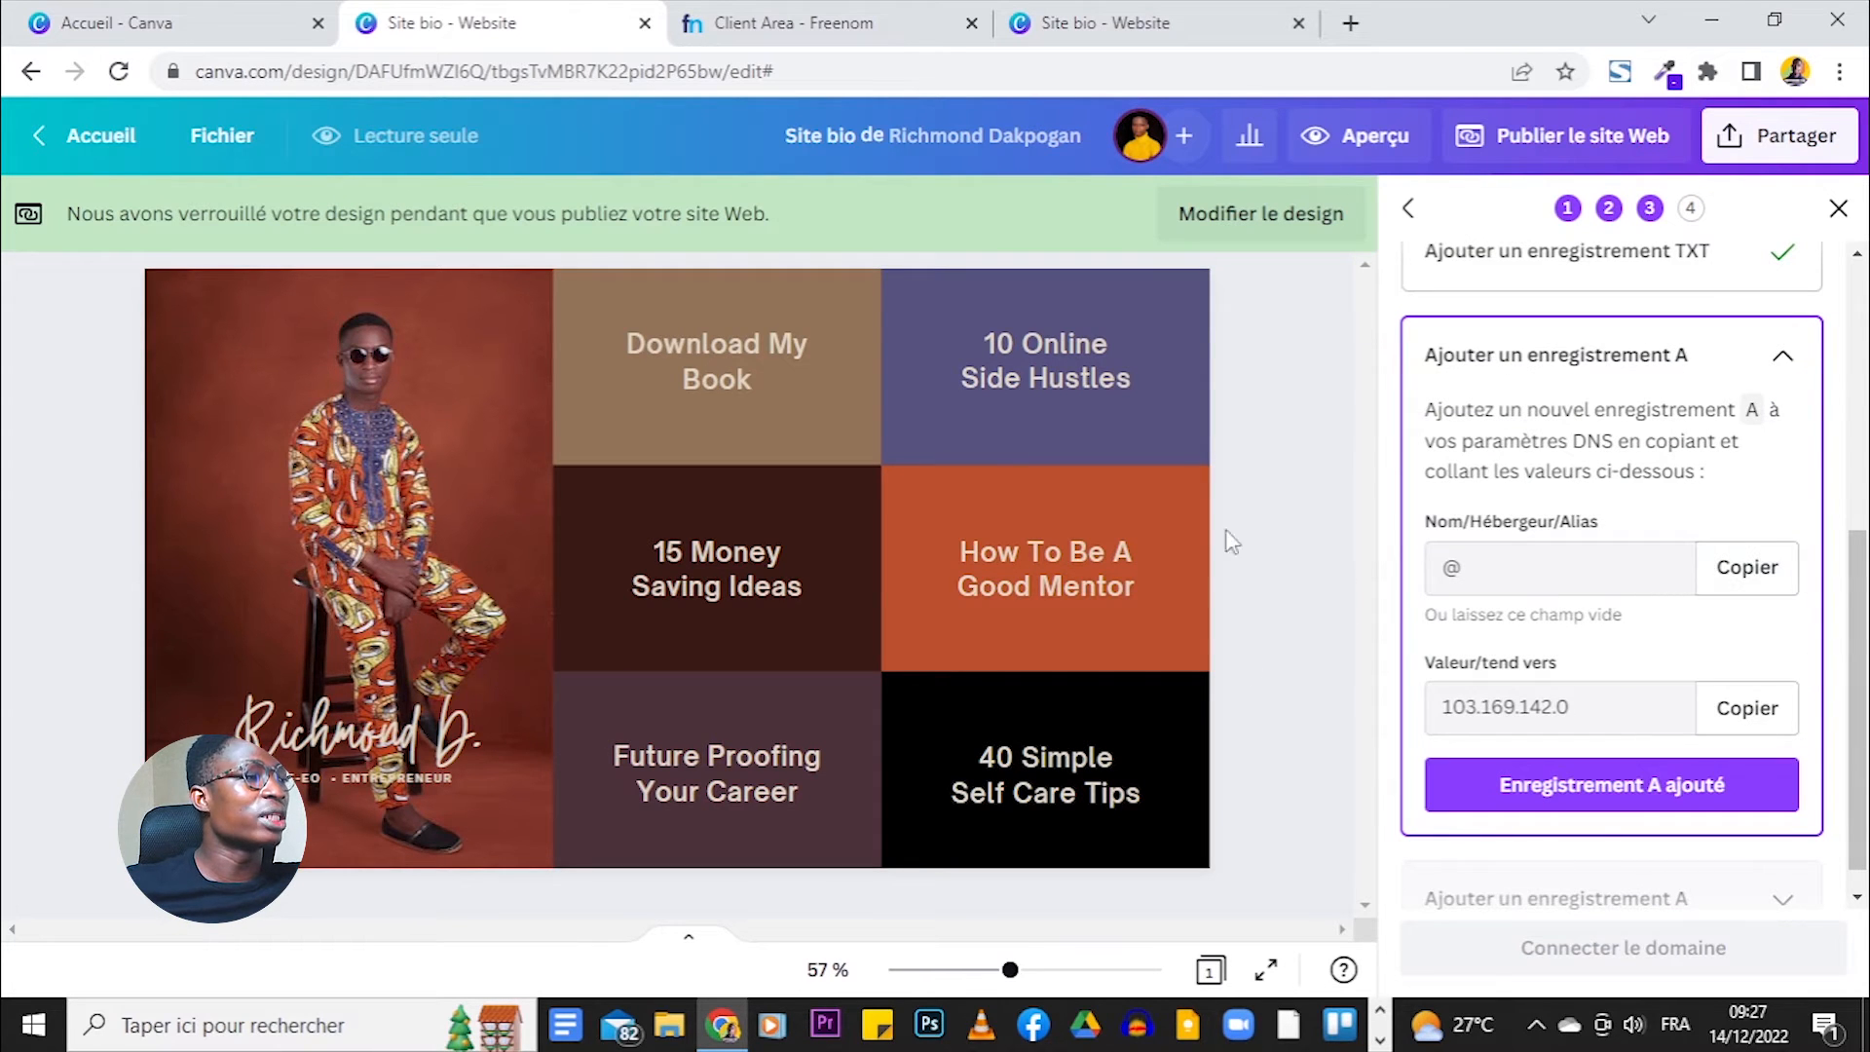
pyautogui.click(1690, 357)
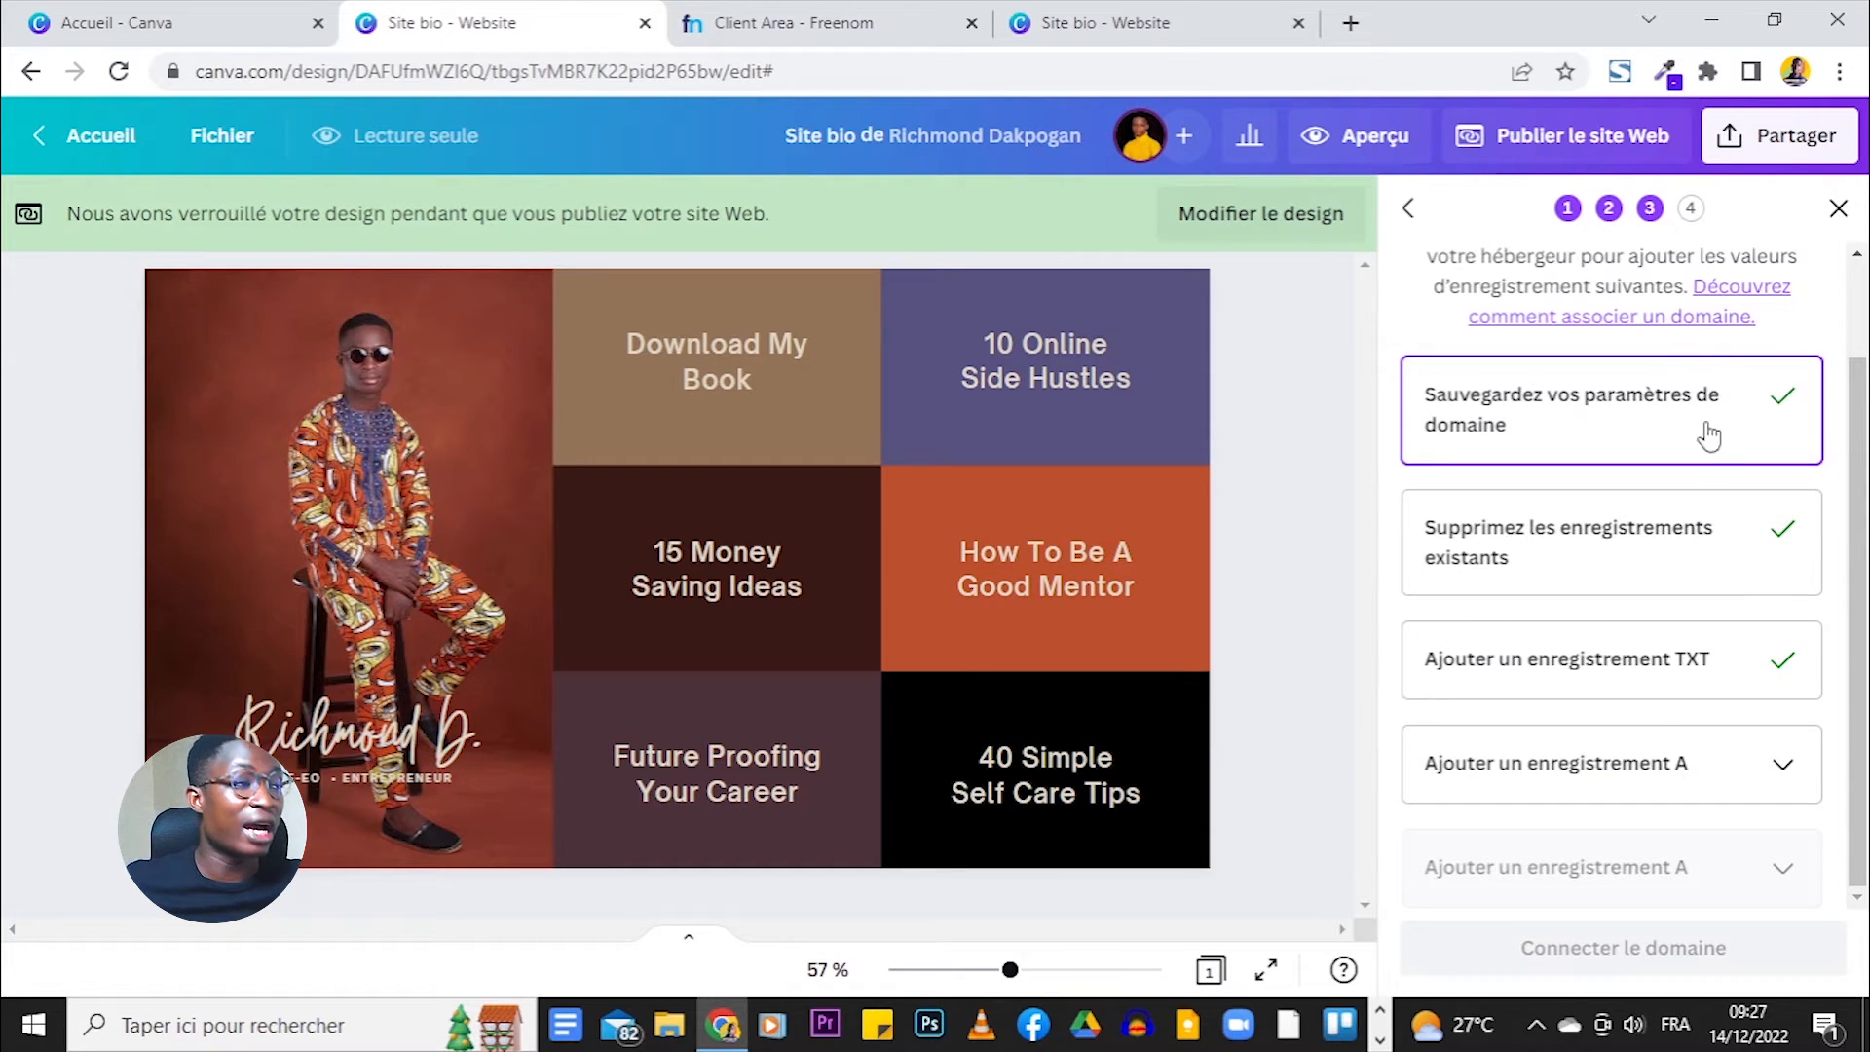
pyautogui.click(1753, 770)
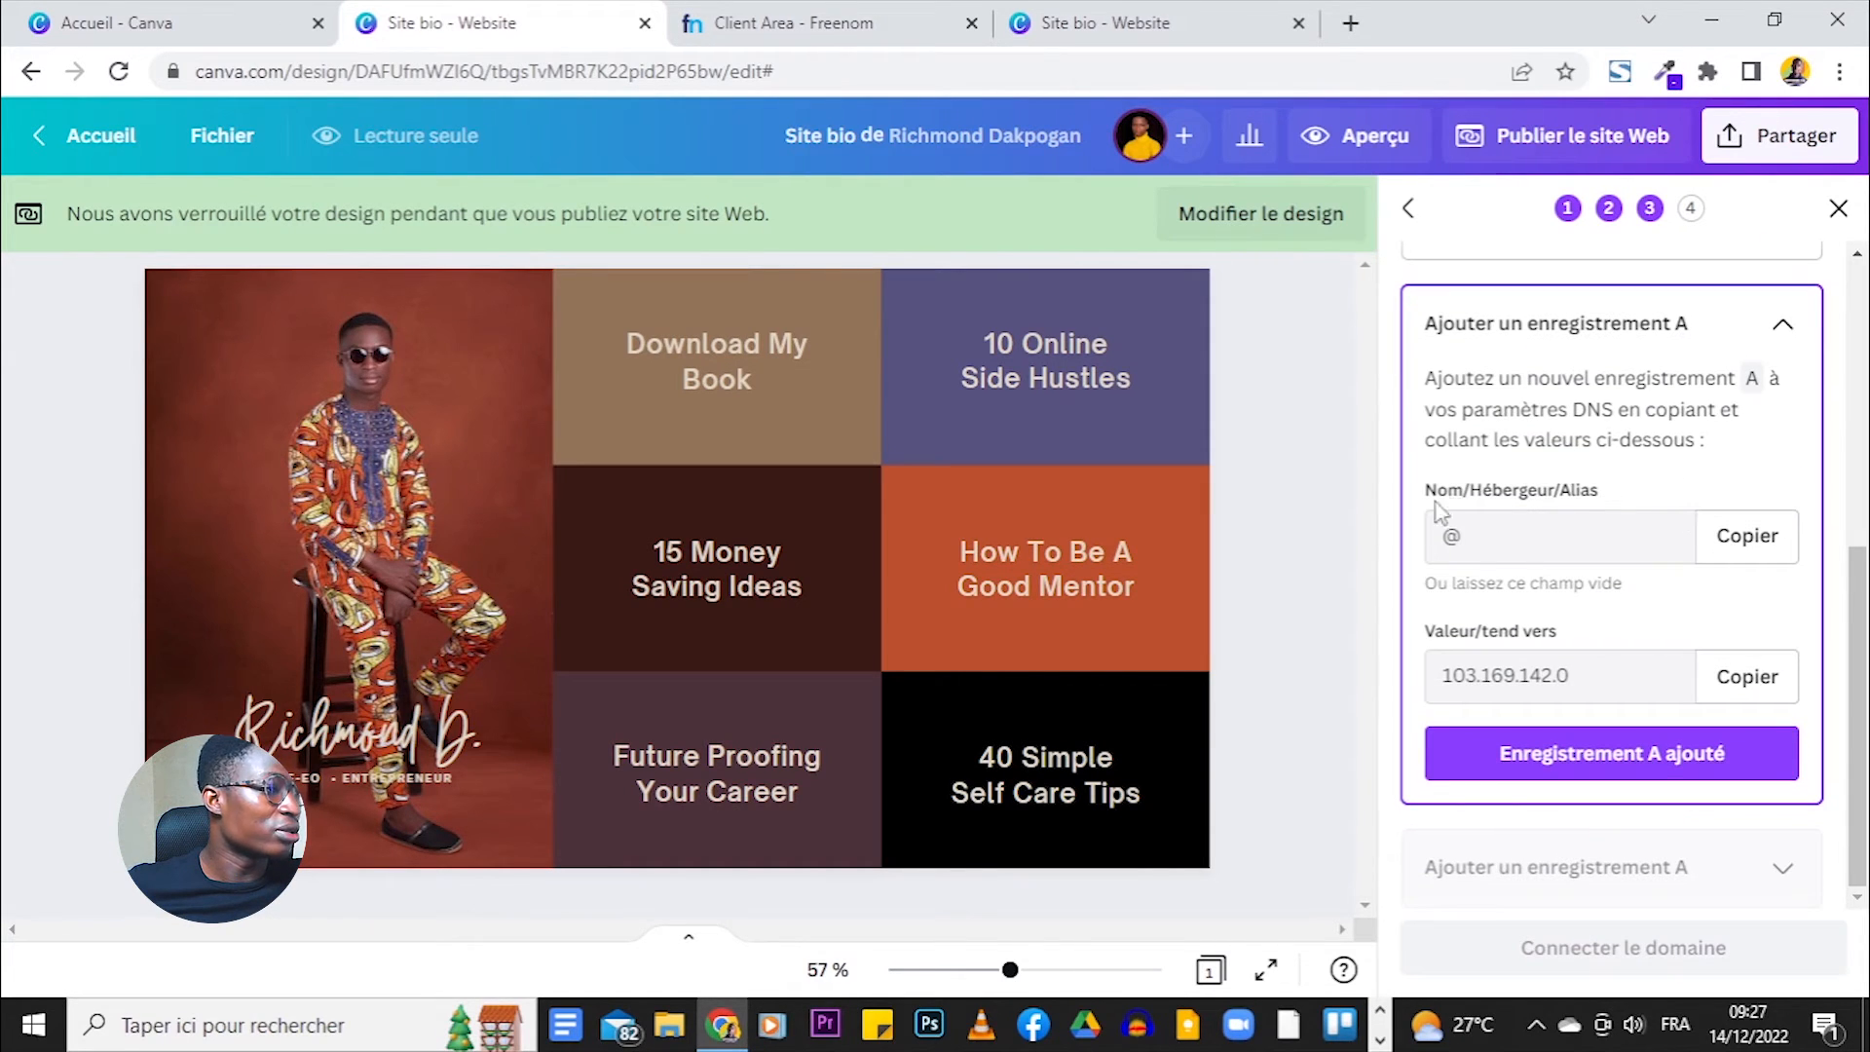
# Copy the A record's name from Canva and enter @ as the name of a new A record in Freenom.
pyautogui.moveTo(1441, 548); pyautogui.dragTo(1539, 526)
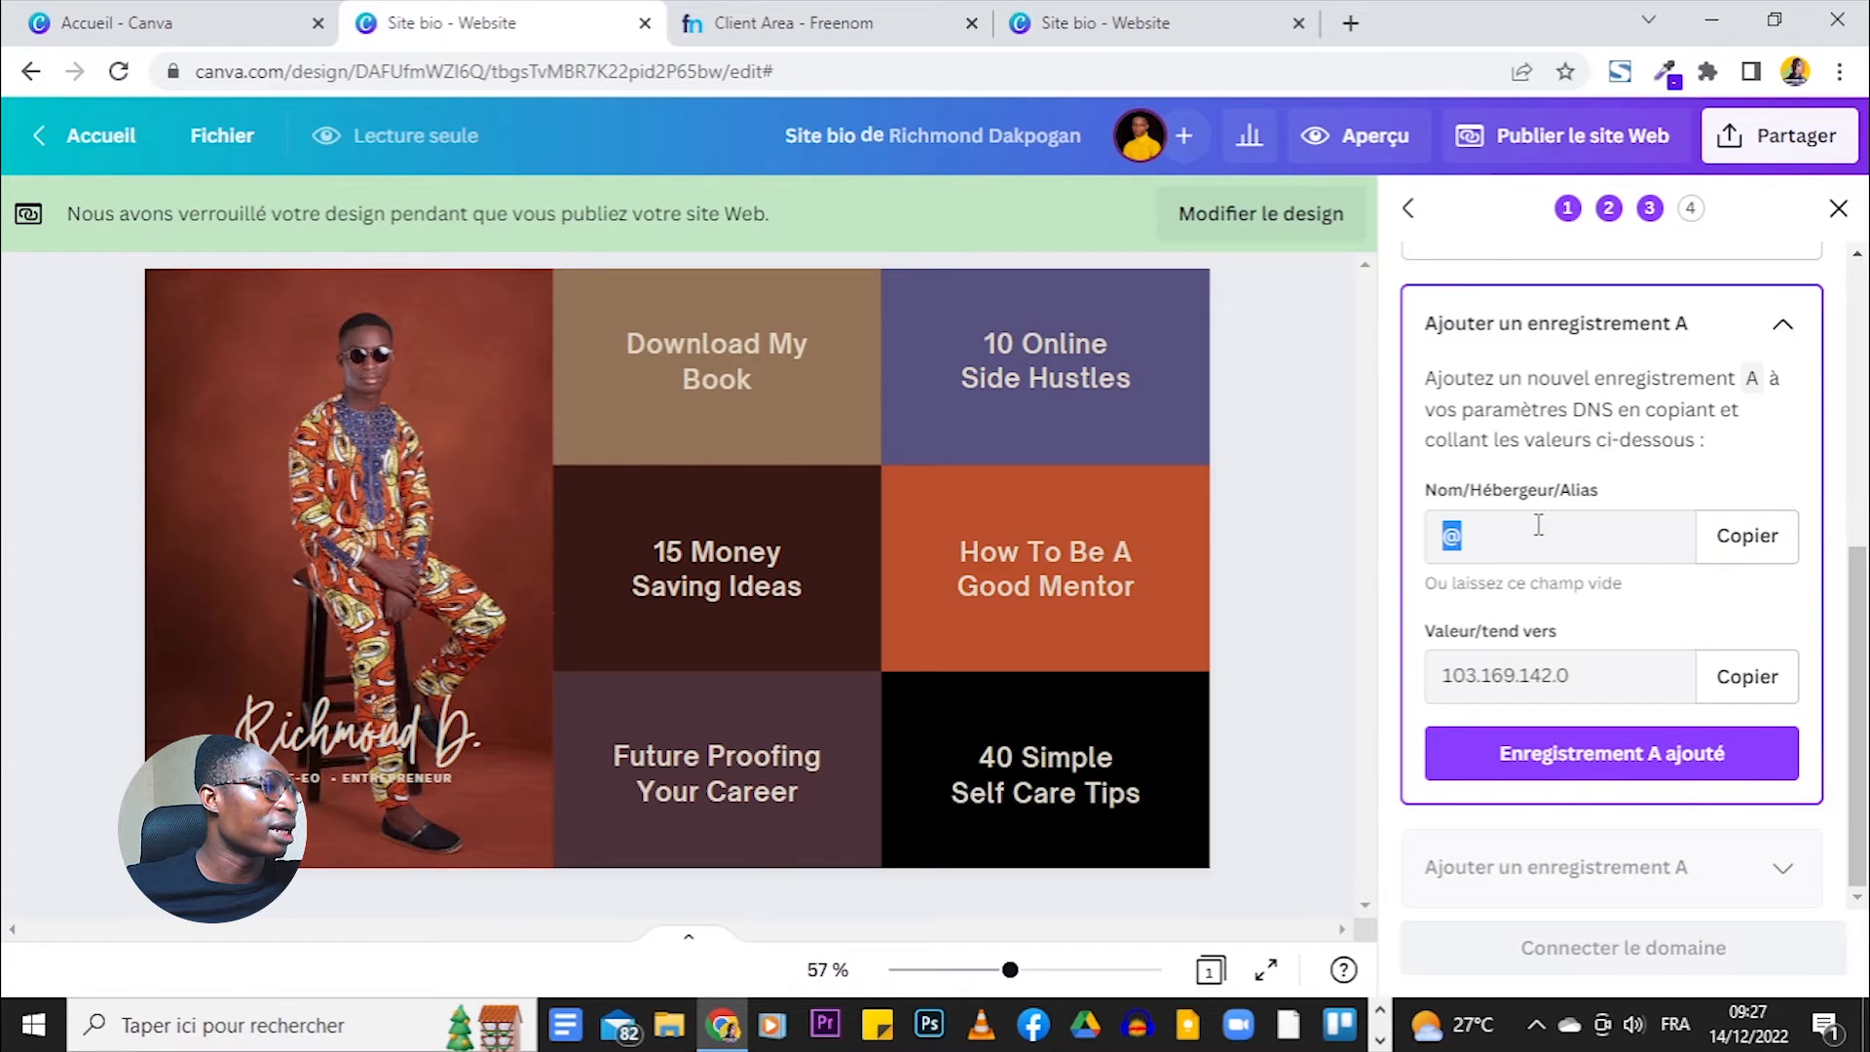
pyautogui.click(1780, 551)
pyautogui.click(794, 23)
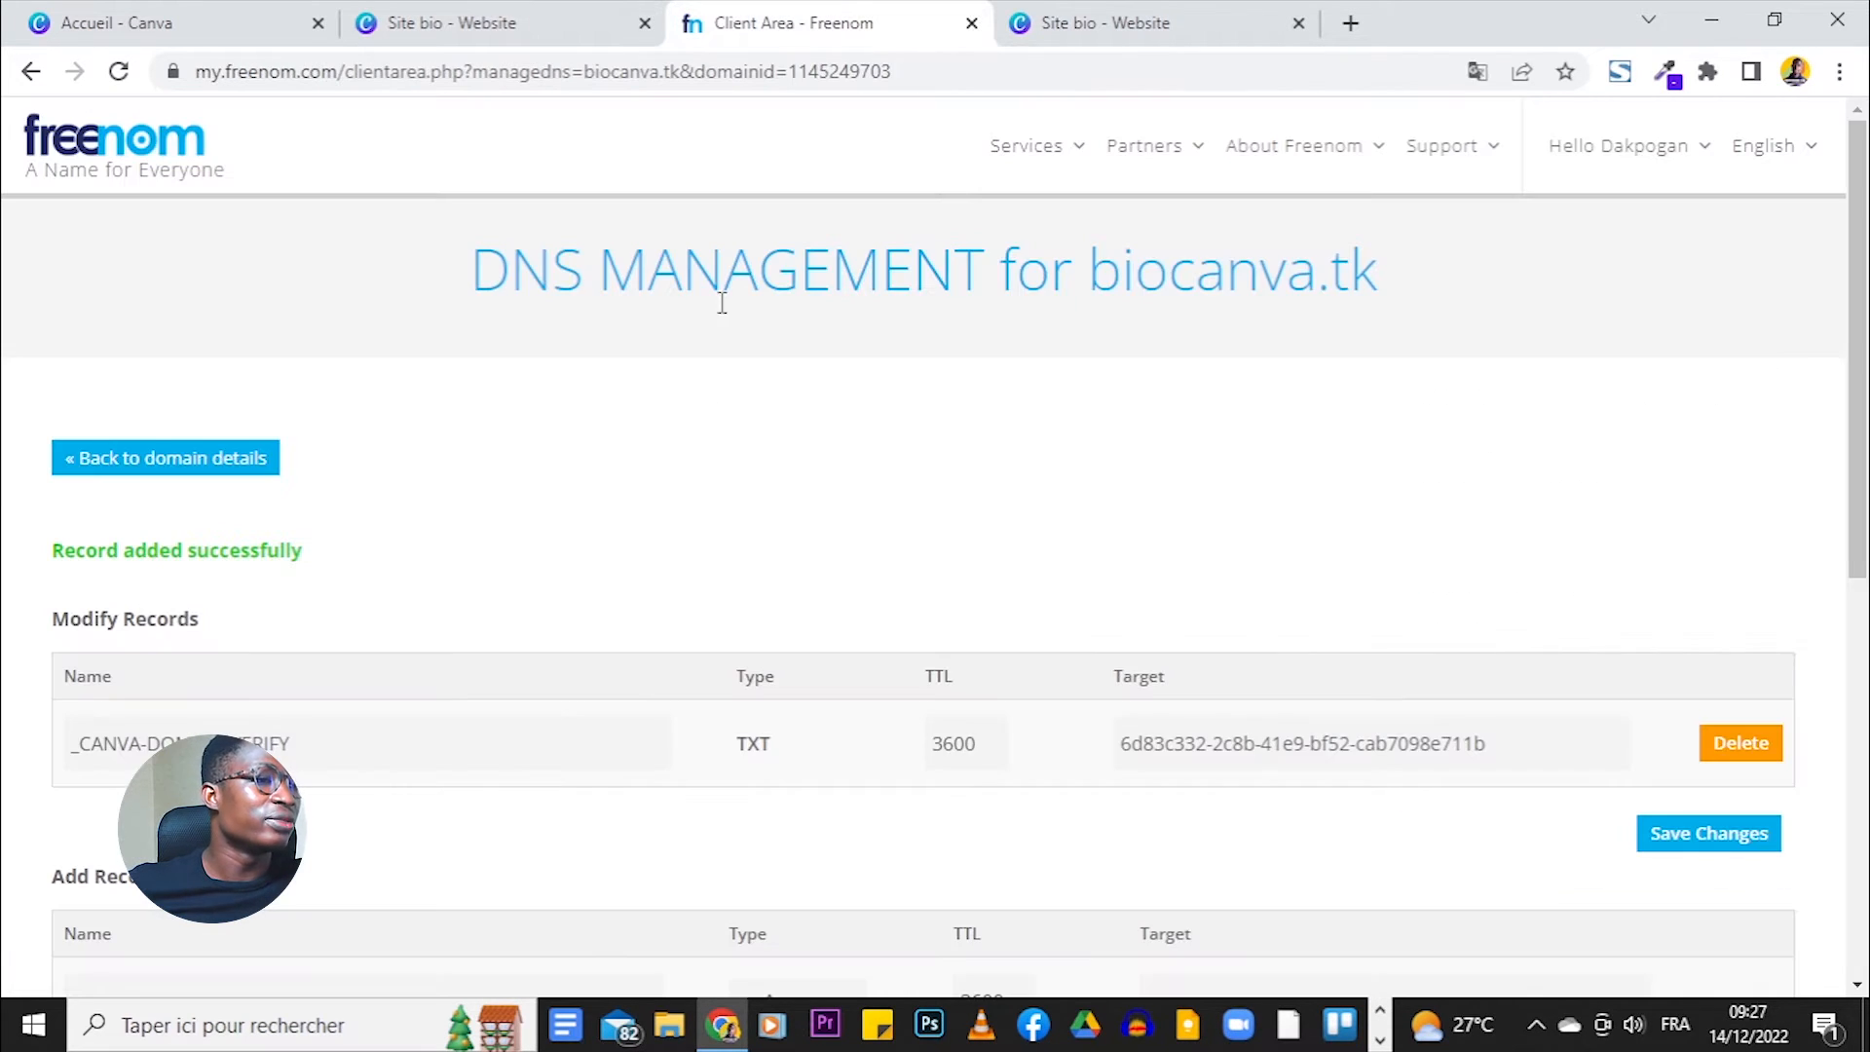
pyautogui.scroll(-1, 326, 490)
pyautogui.scroll(-3, 327, 490)
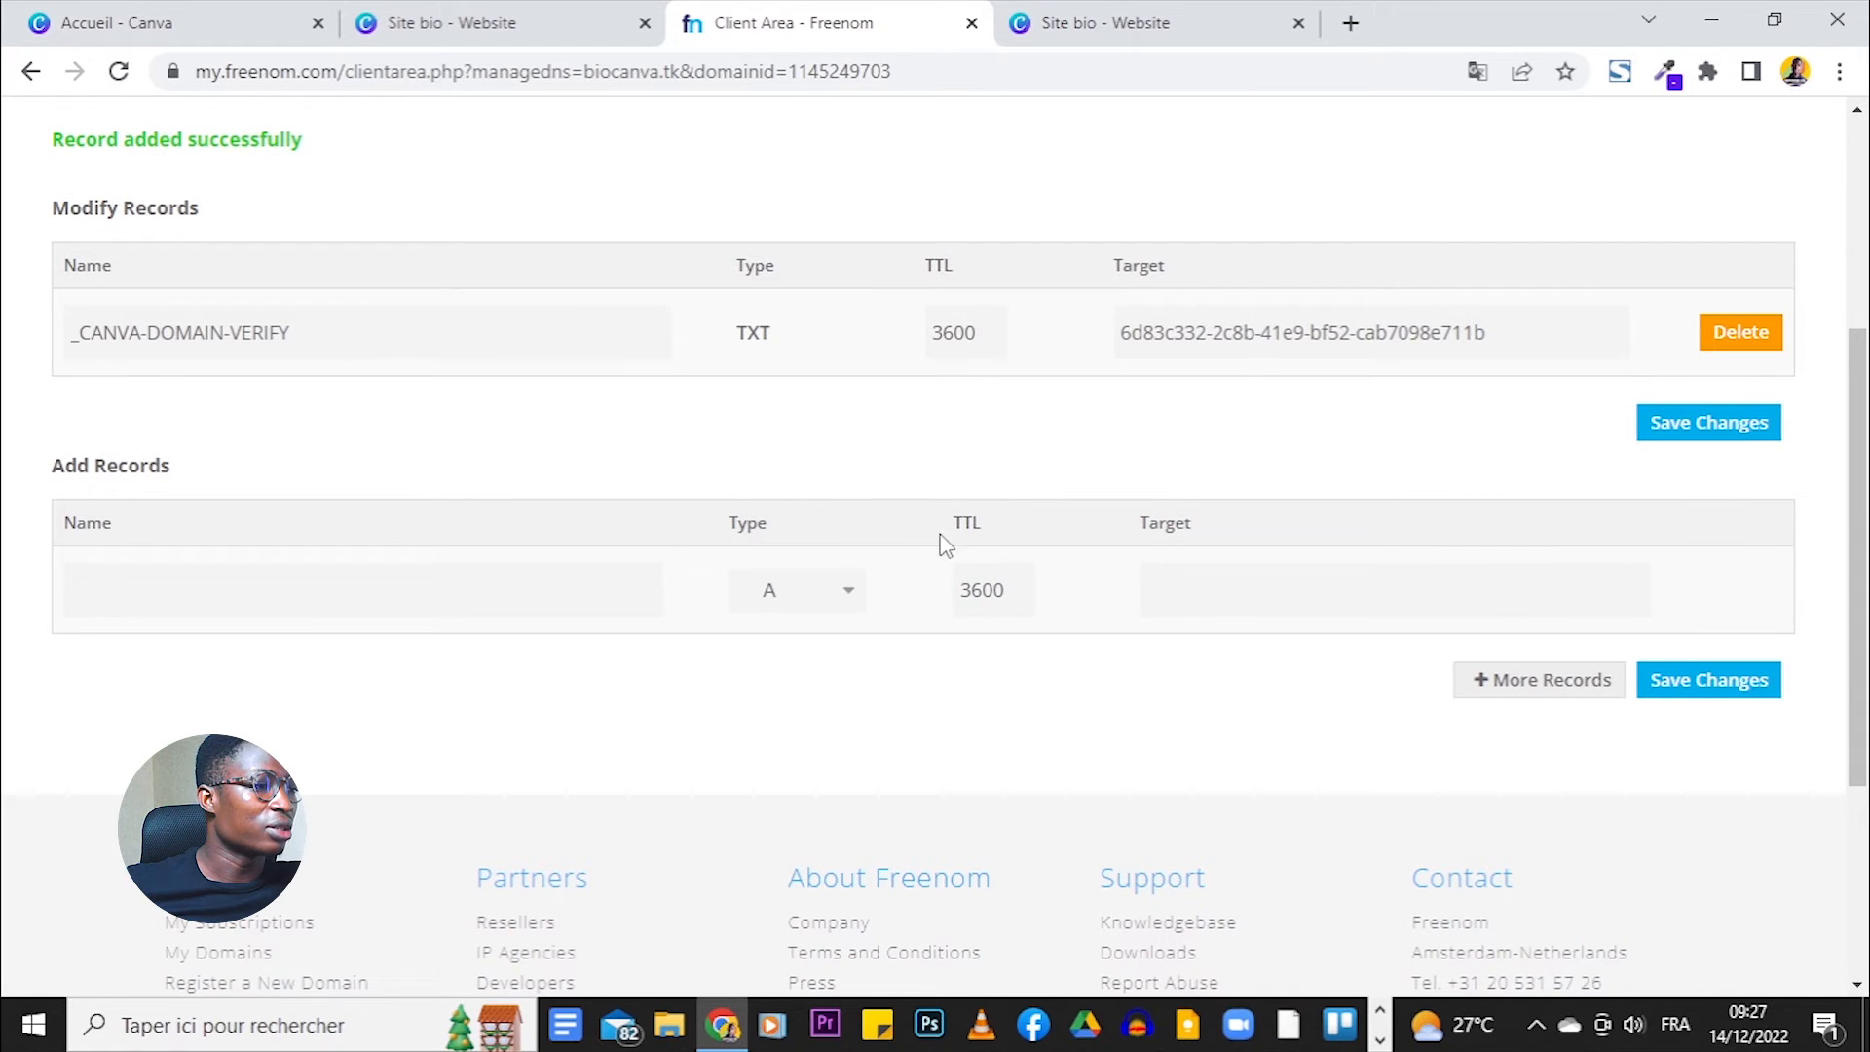
pyautogui.click(387, 573)
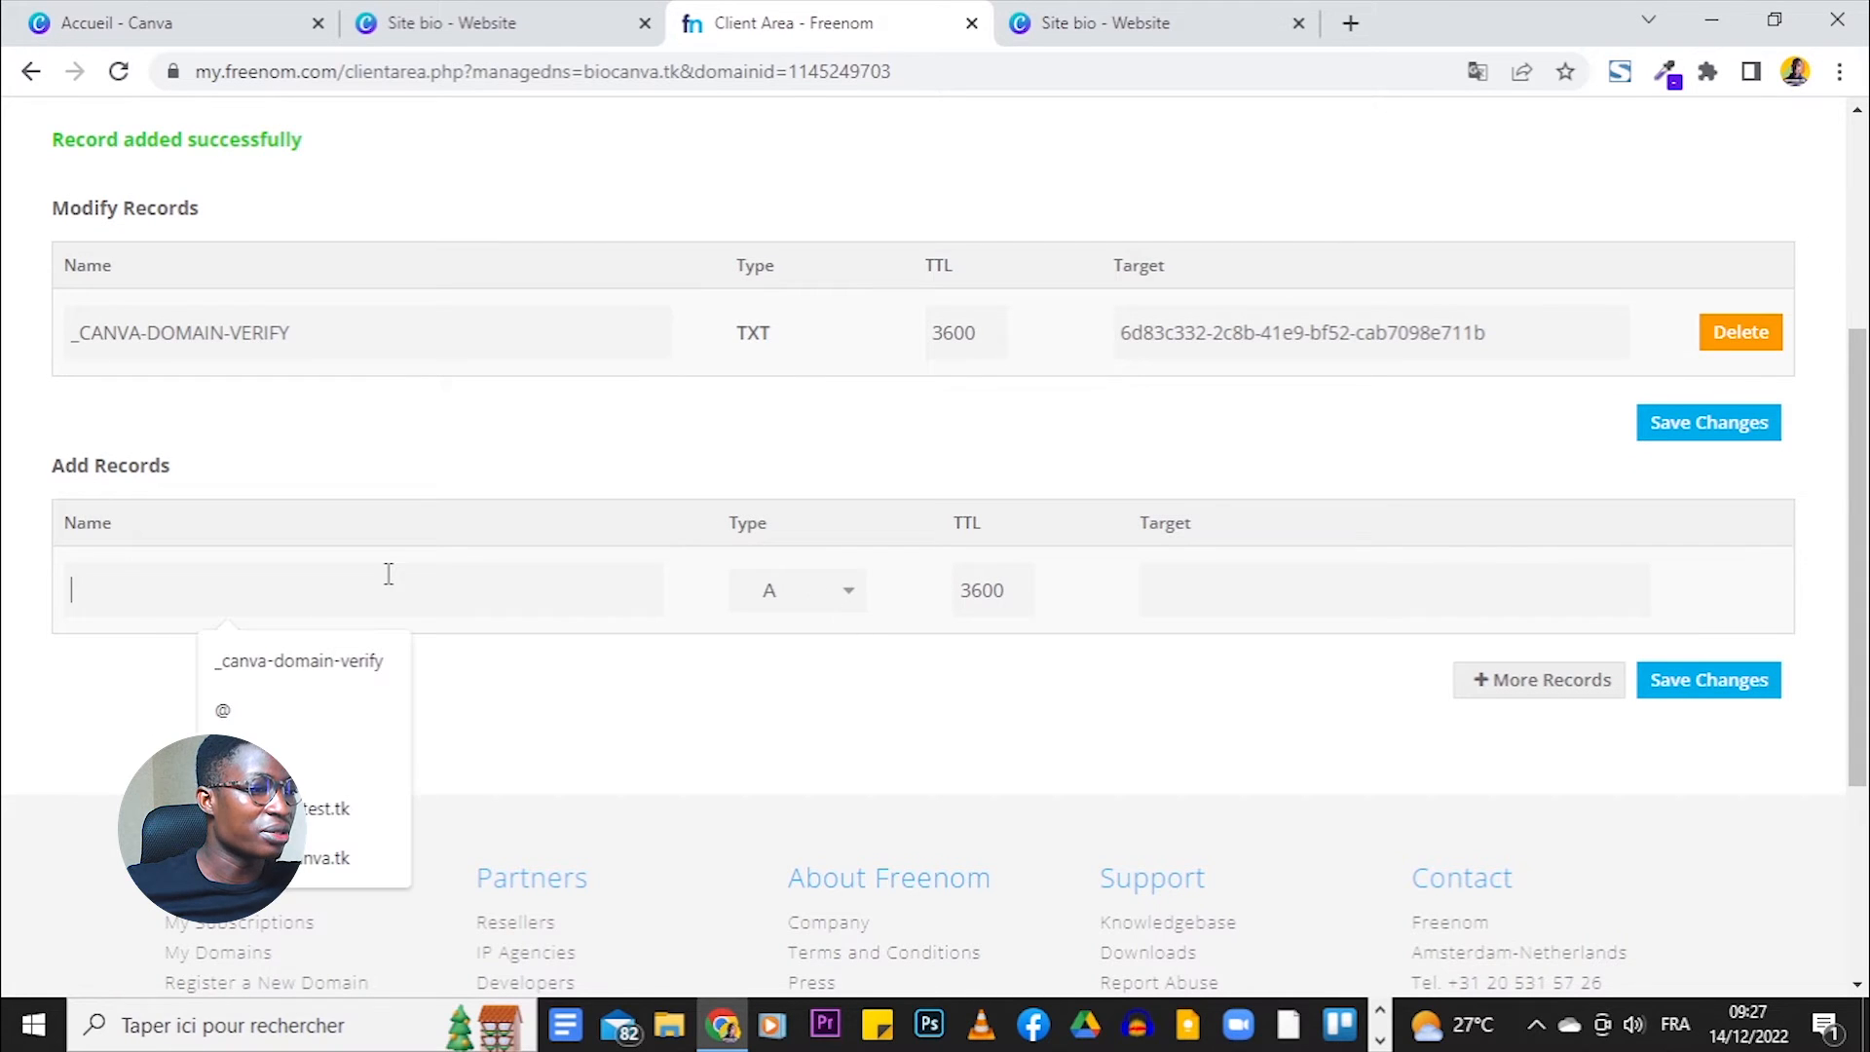
pyautogui.write('@')
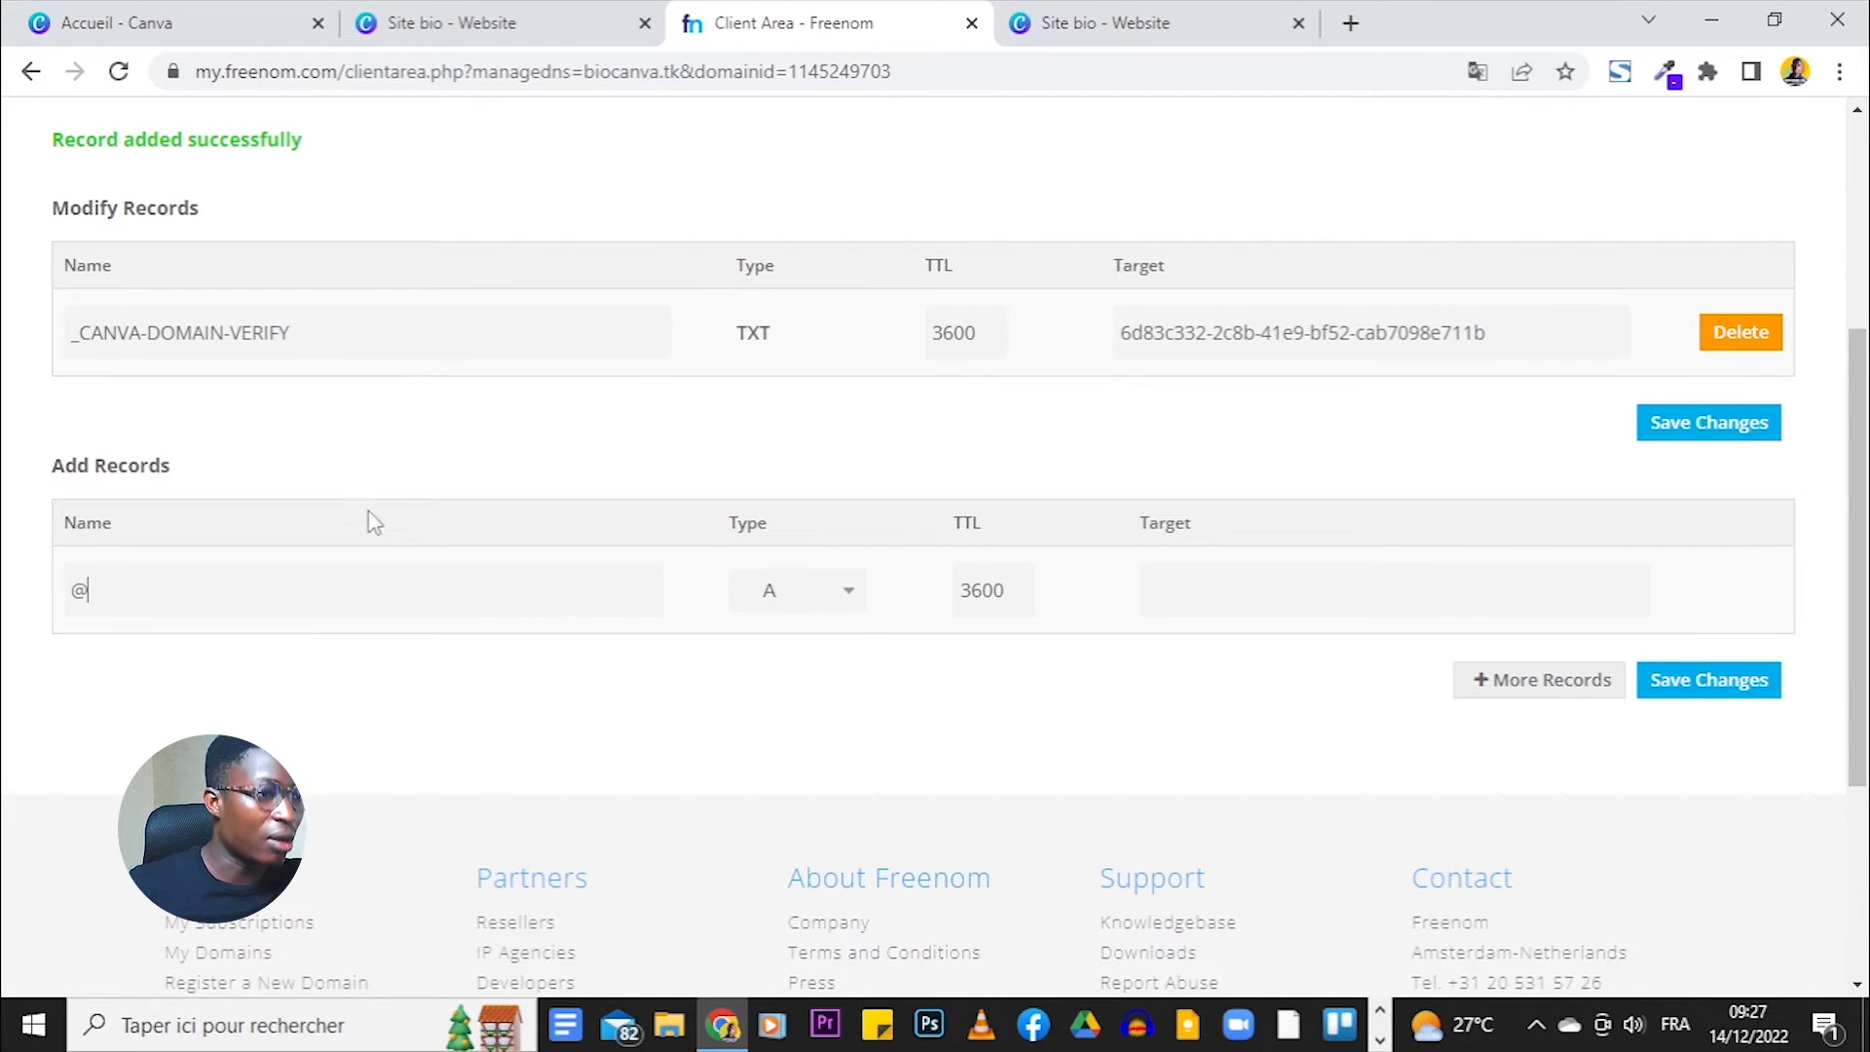
# Copy the A record's value from Canva, enter 103.169.142.0 as its target in Freenom, and try to save the record named @.
pyautogui.click(399, 20)
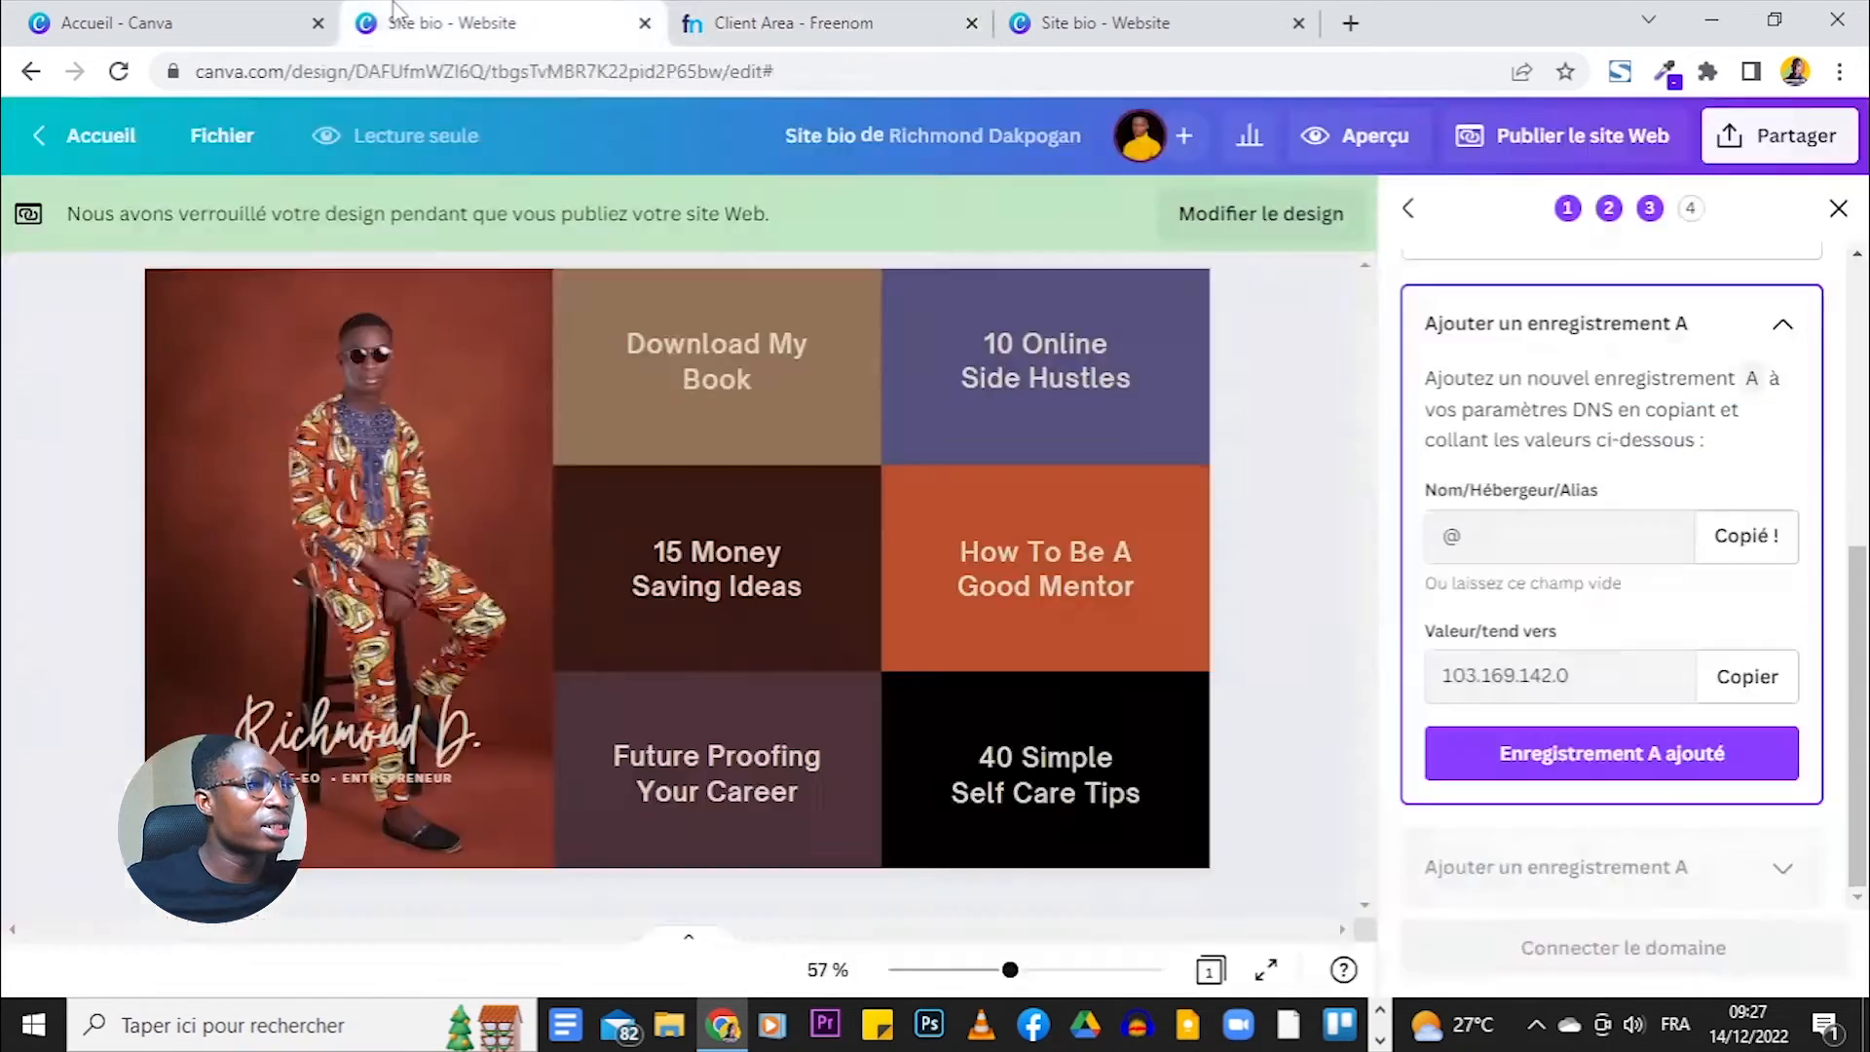
pyautogui.click(1746, 676)
pyautogui.click(775, 25)
pyautogui.click(1315, 579)
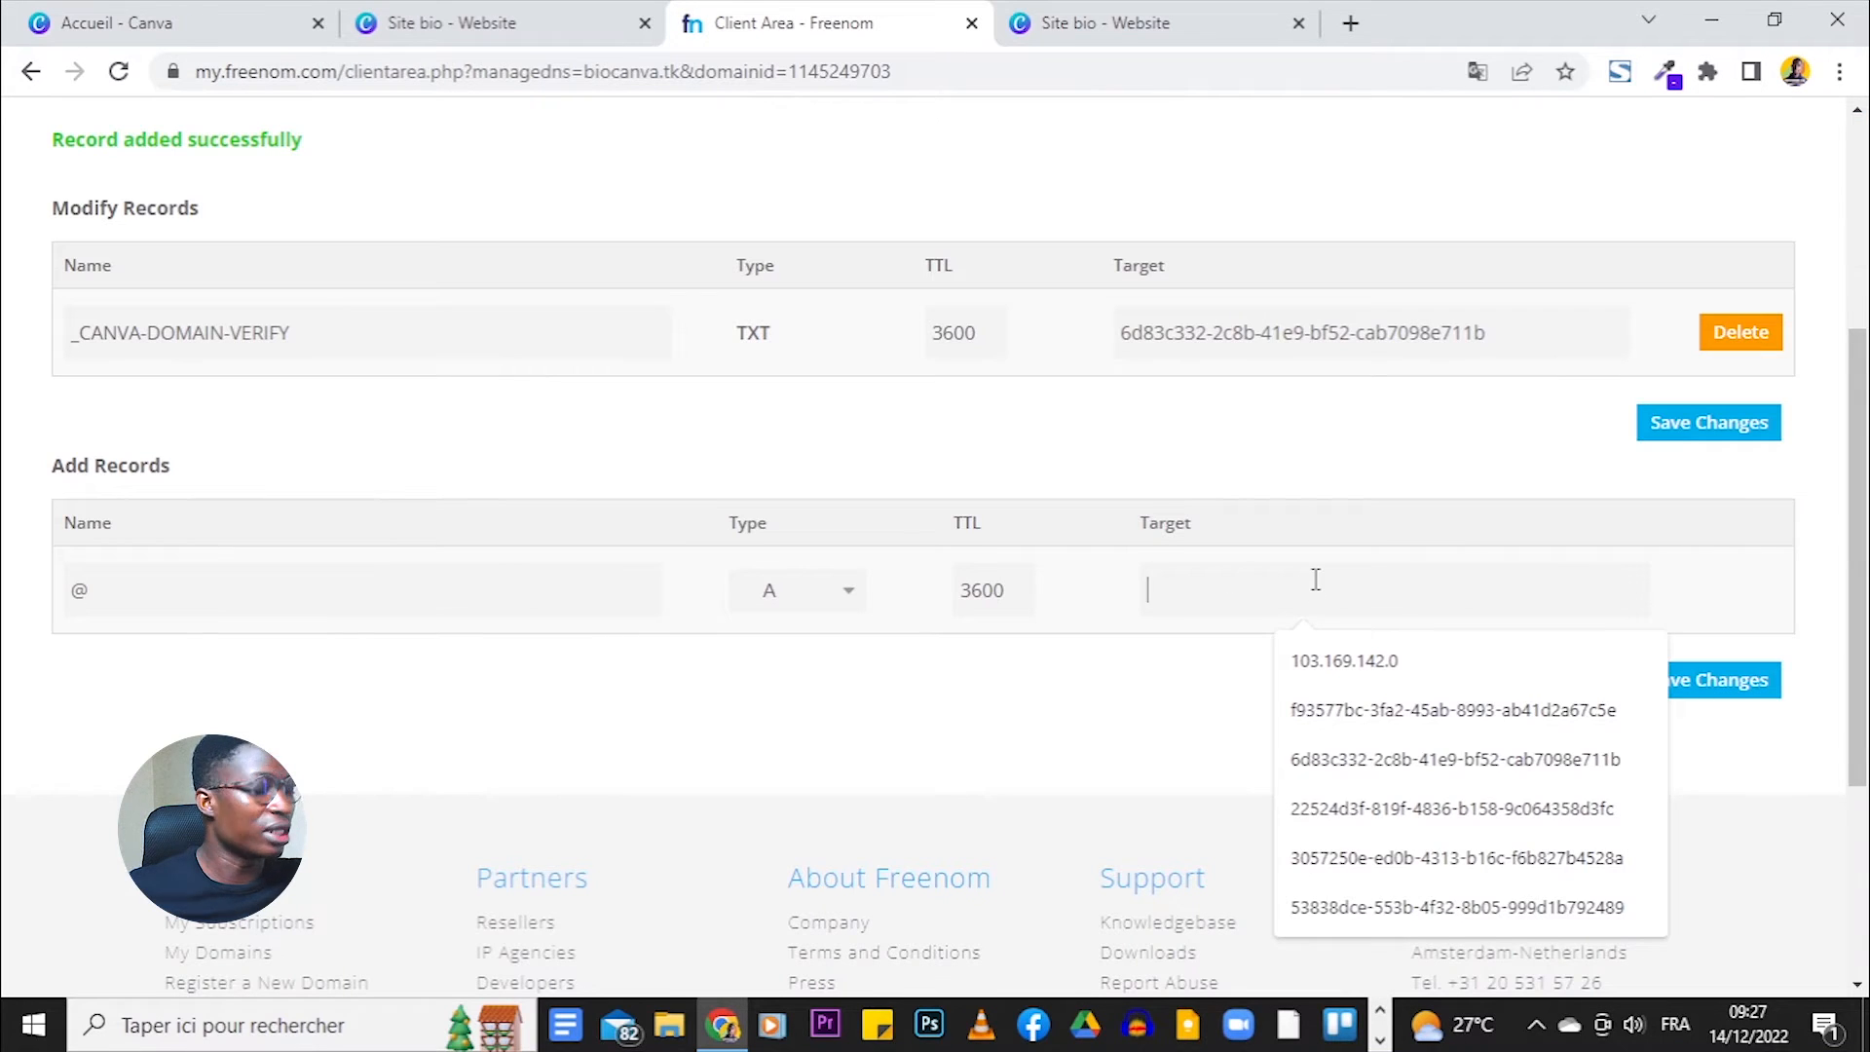
pyautogui.write('103.169.142.0')
pyautogui.click(1729, 693)
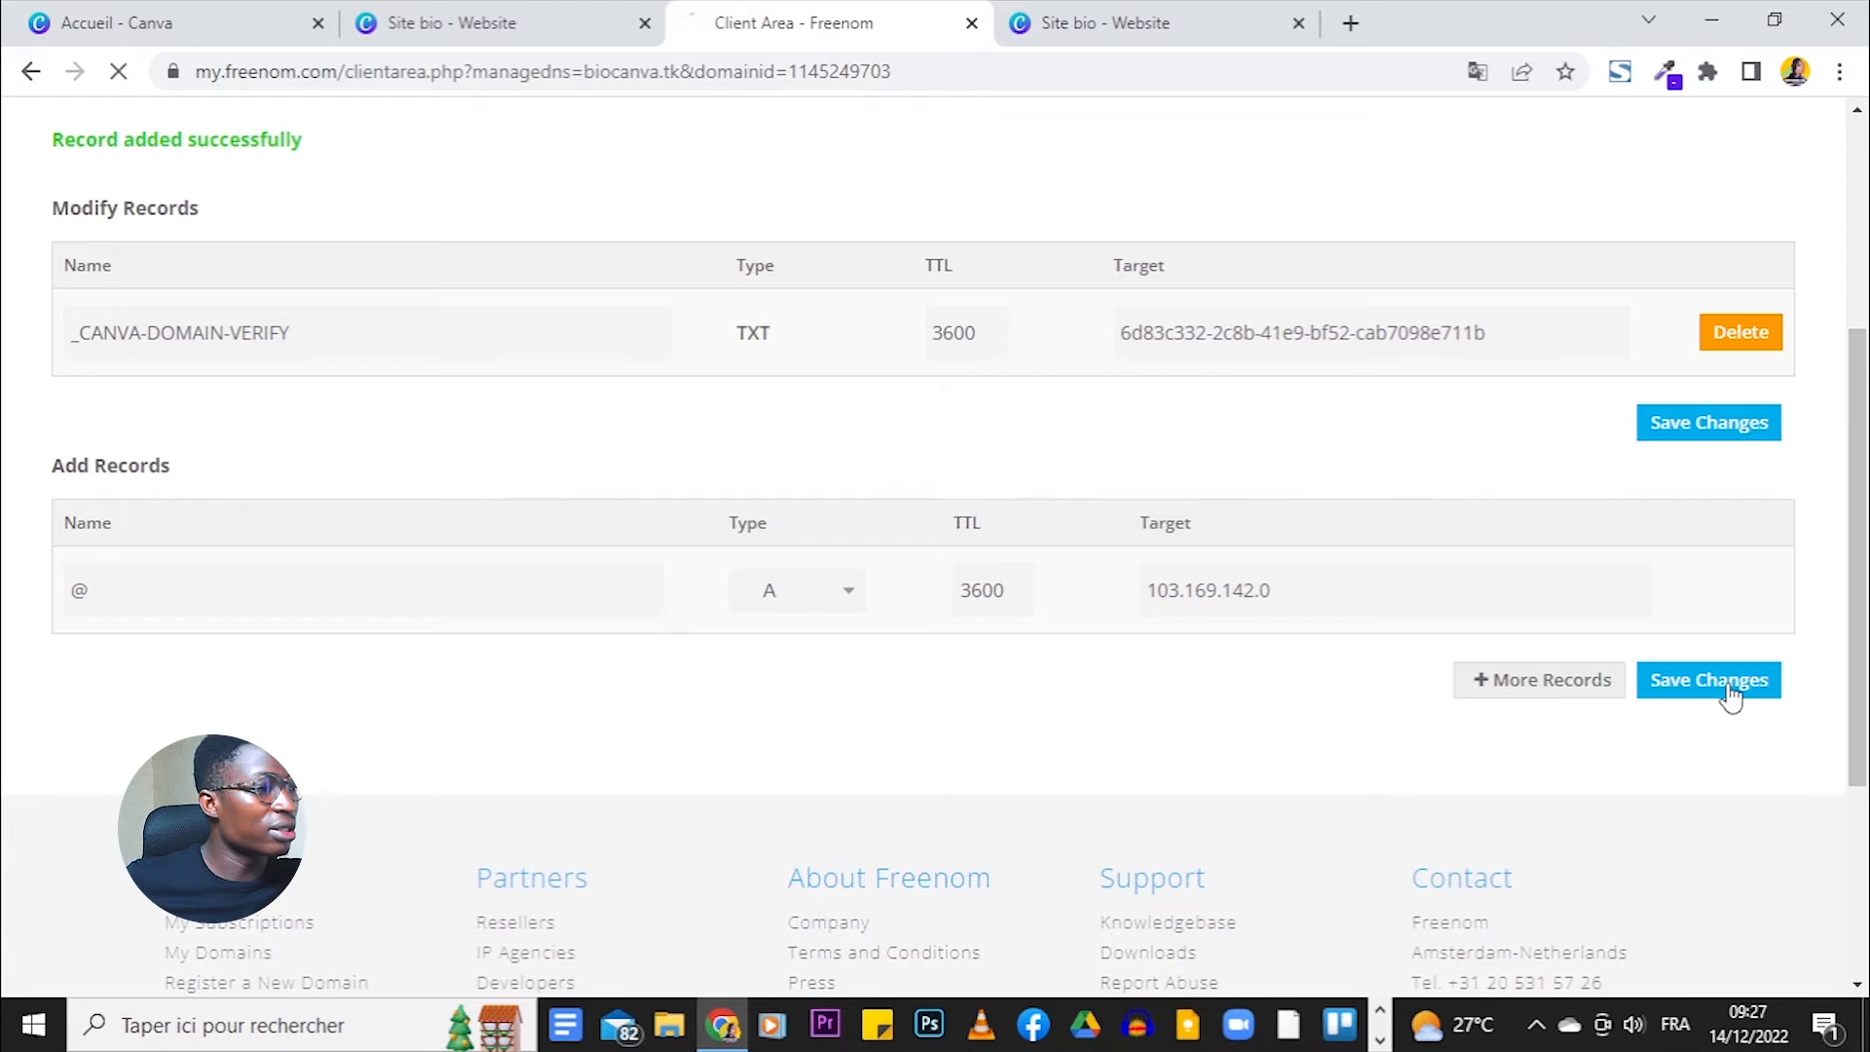
pyautogui.scroll(-3, 890, 555)
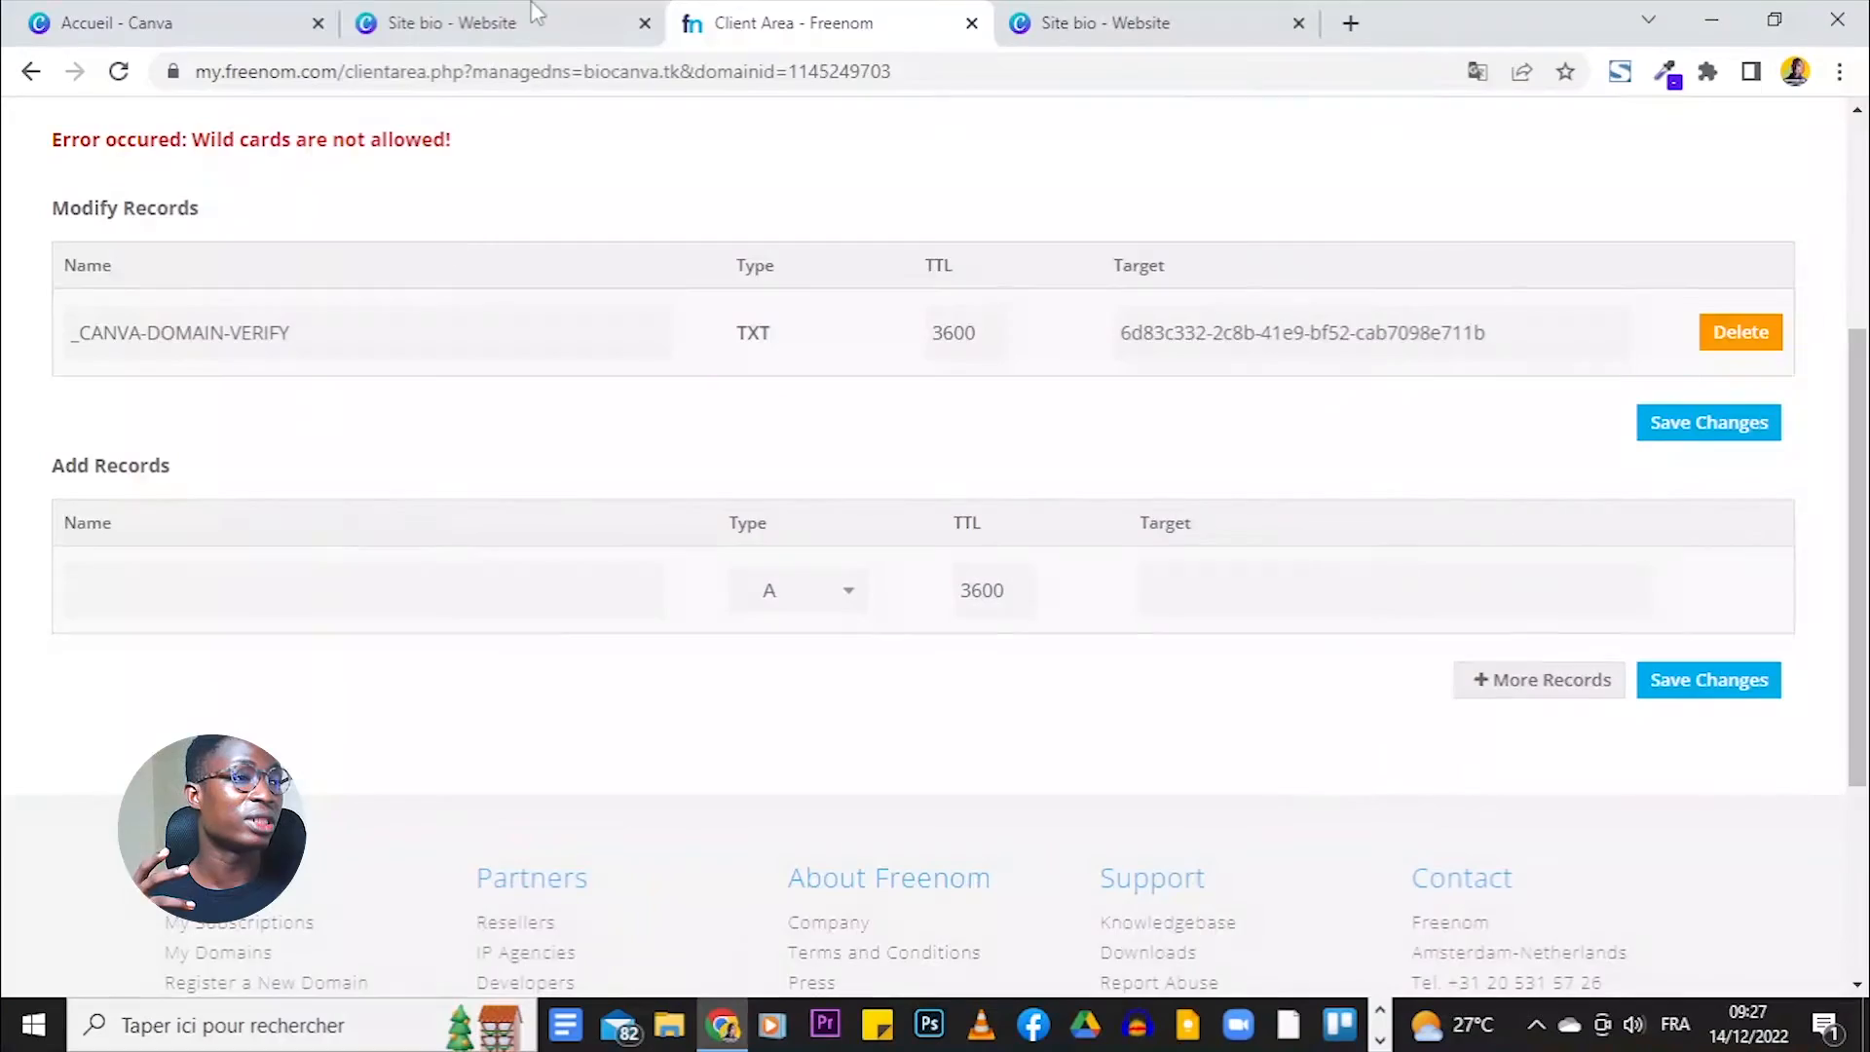
# Copy the first A record's value from Canva and save an A record in Freenom with a blank name and target 103.169.142.0.
pyautogui.click(526, 22)
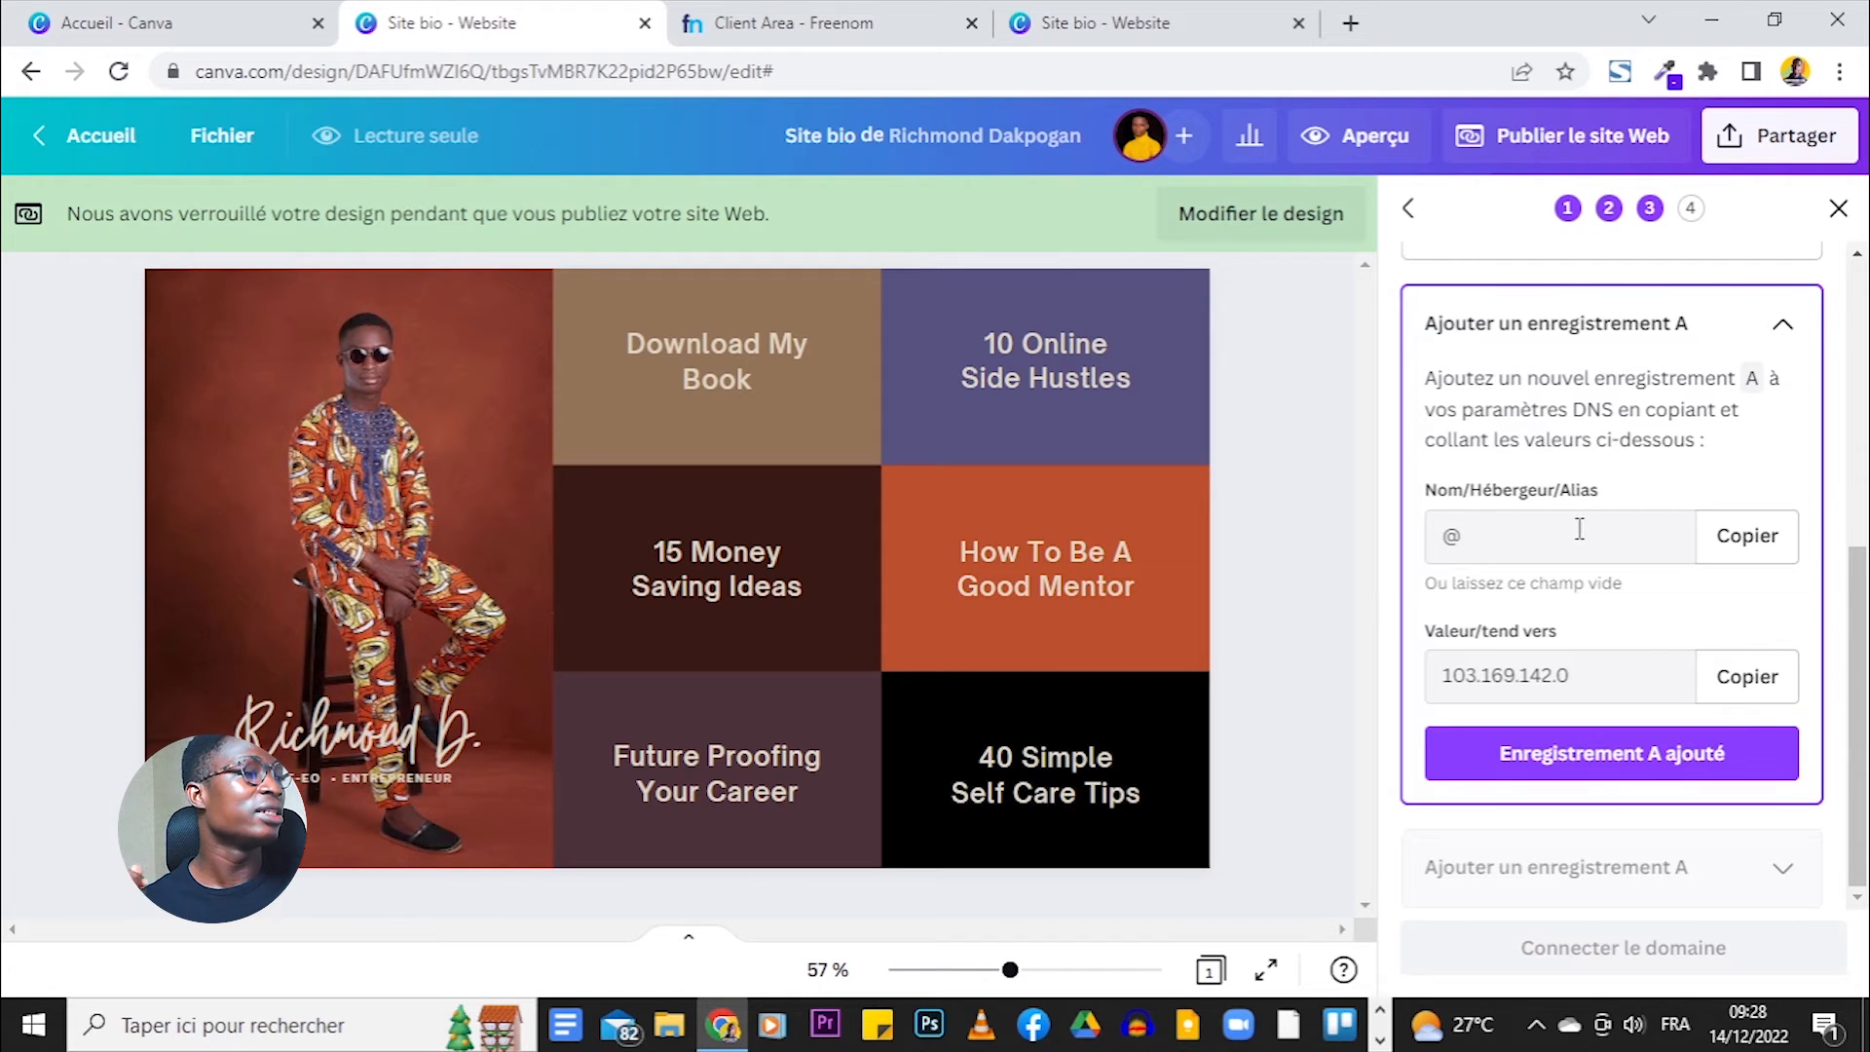
pyautogui.click(748, 21)
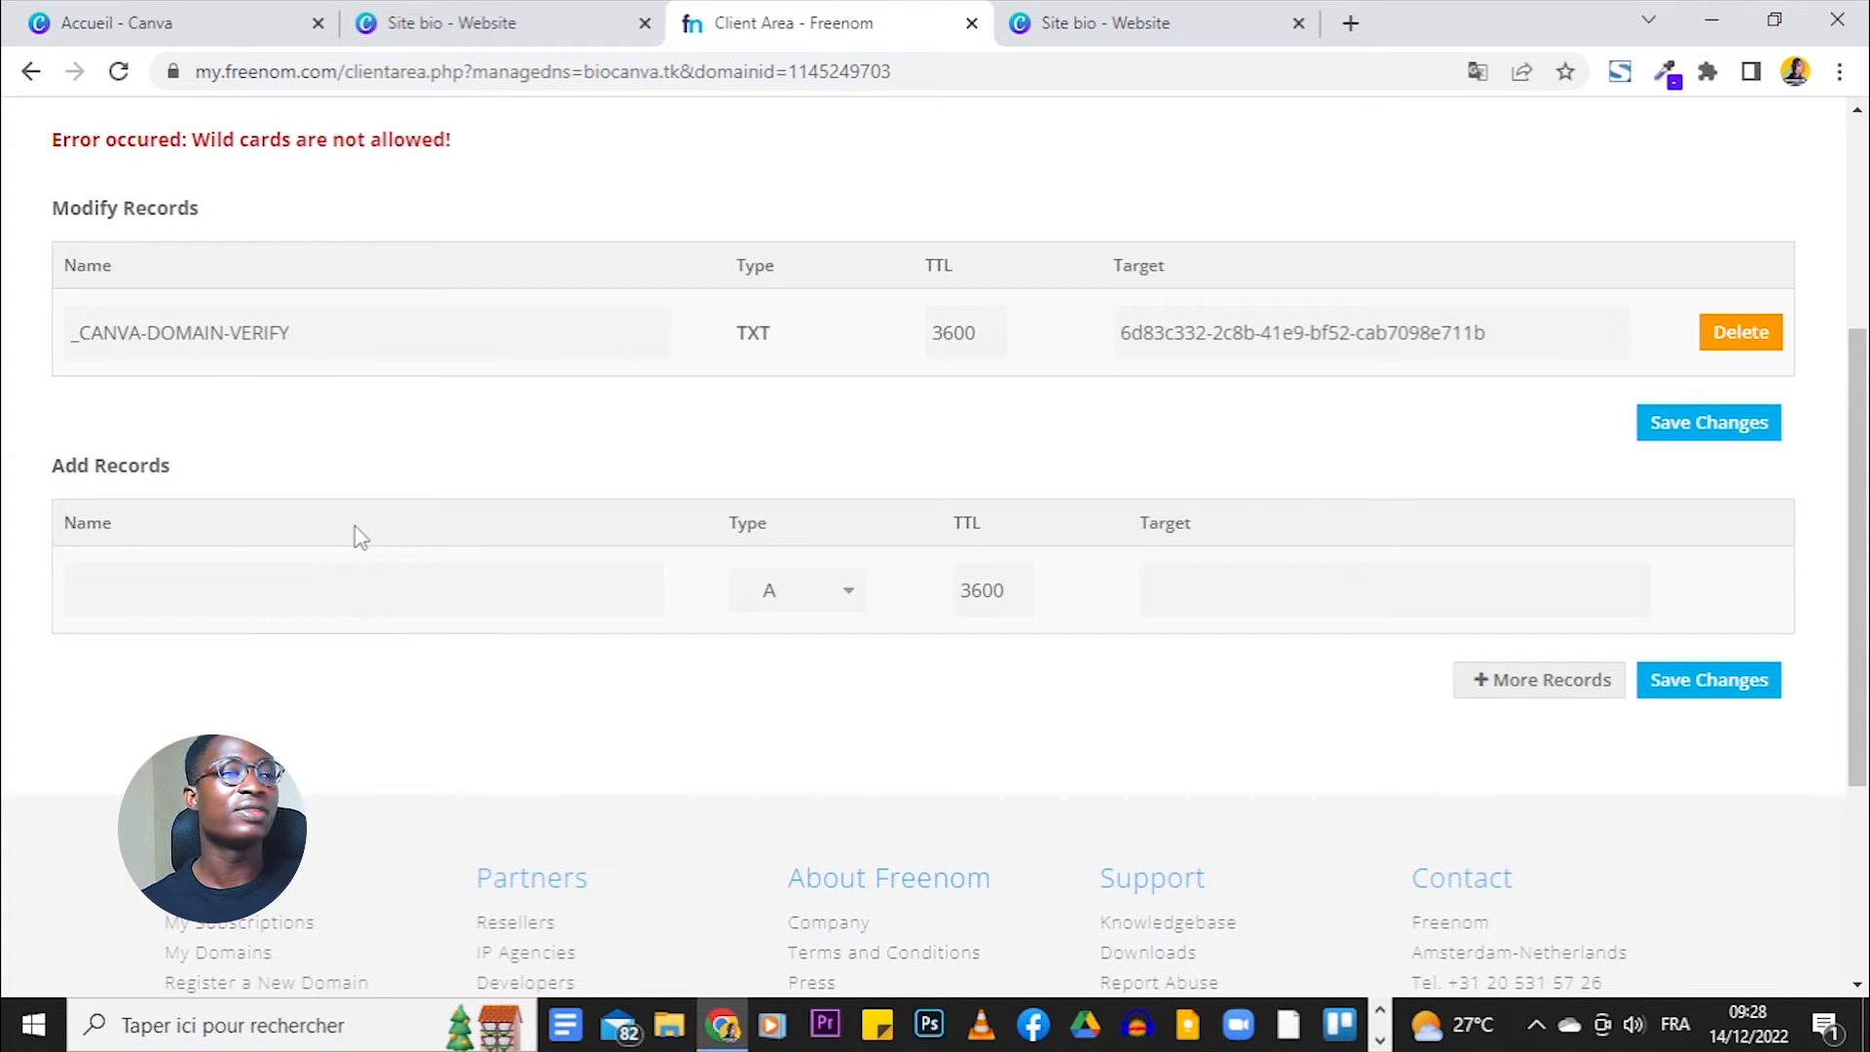
pyautogui.click(475, 24)
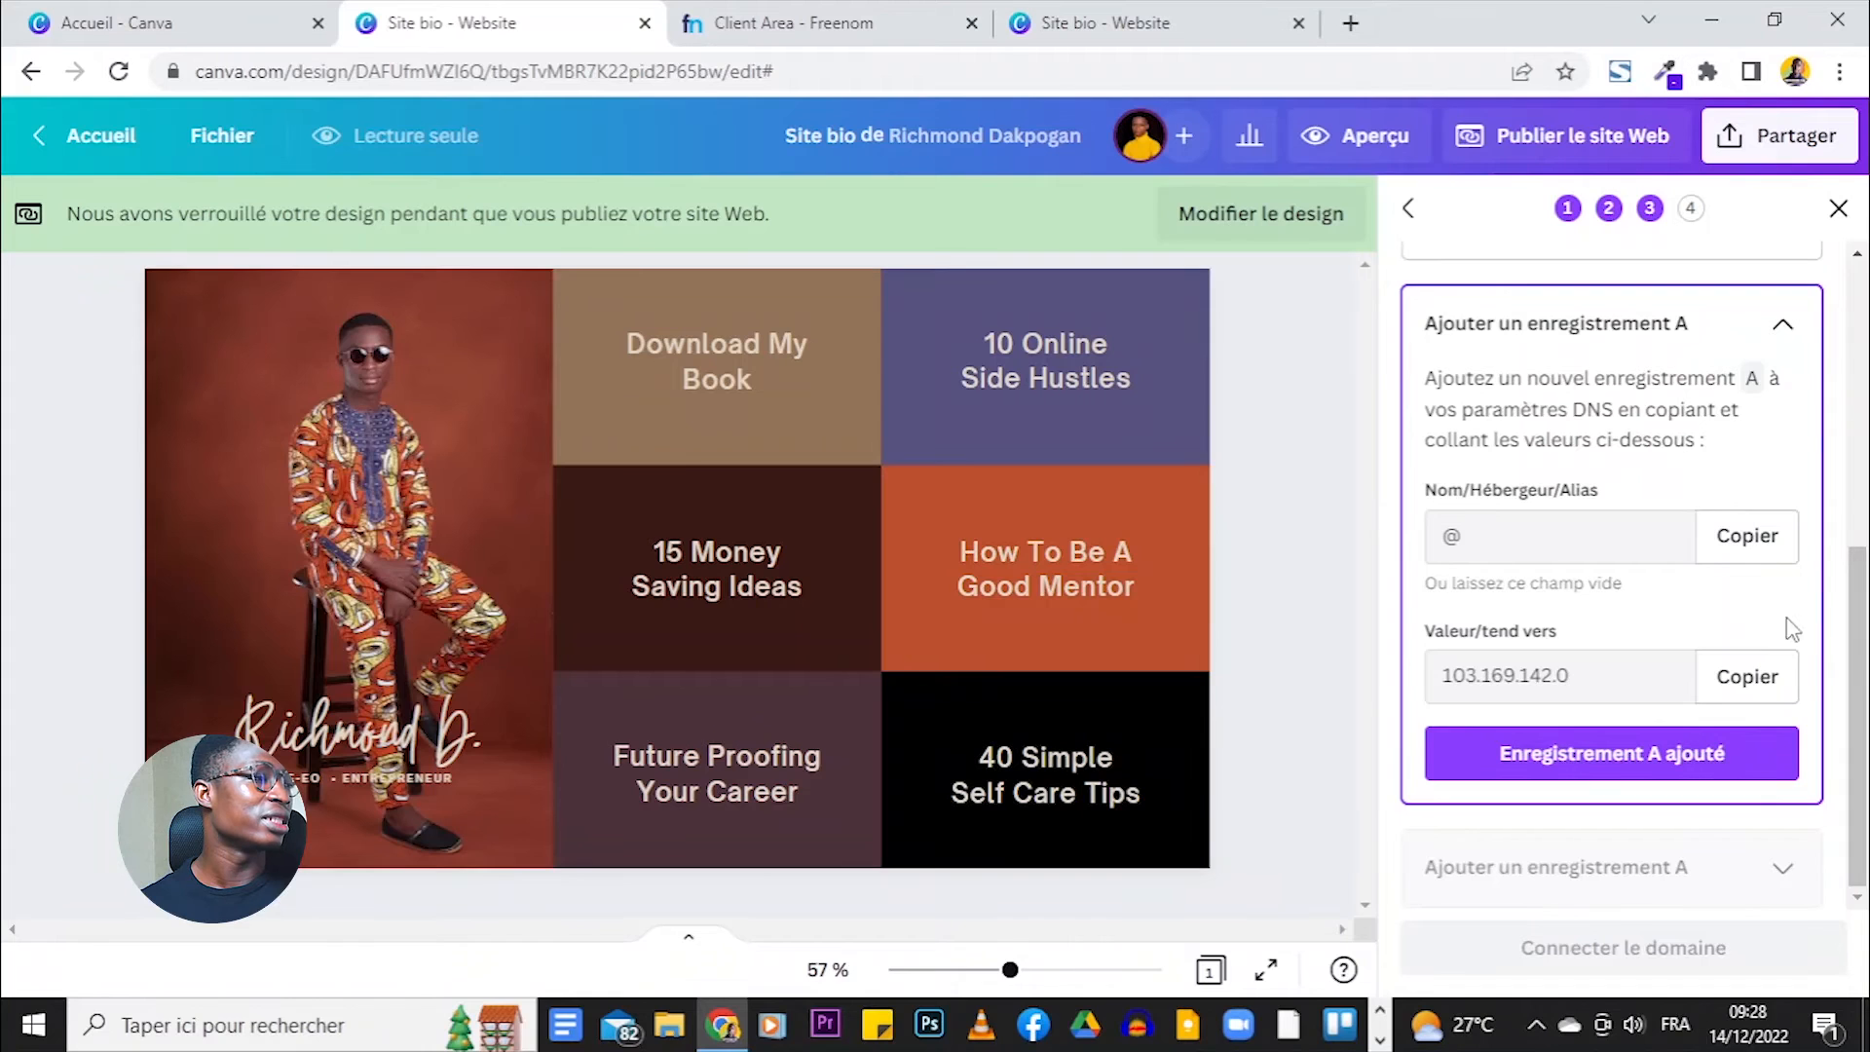
pyautogui.click(1722, 677)
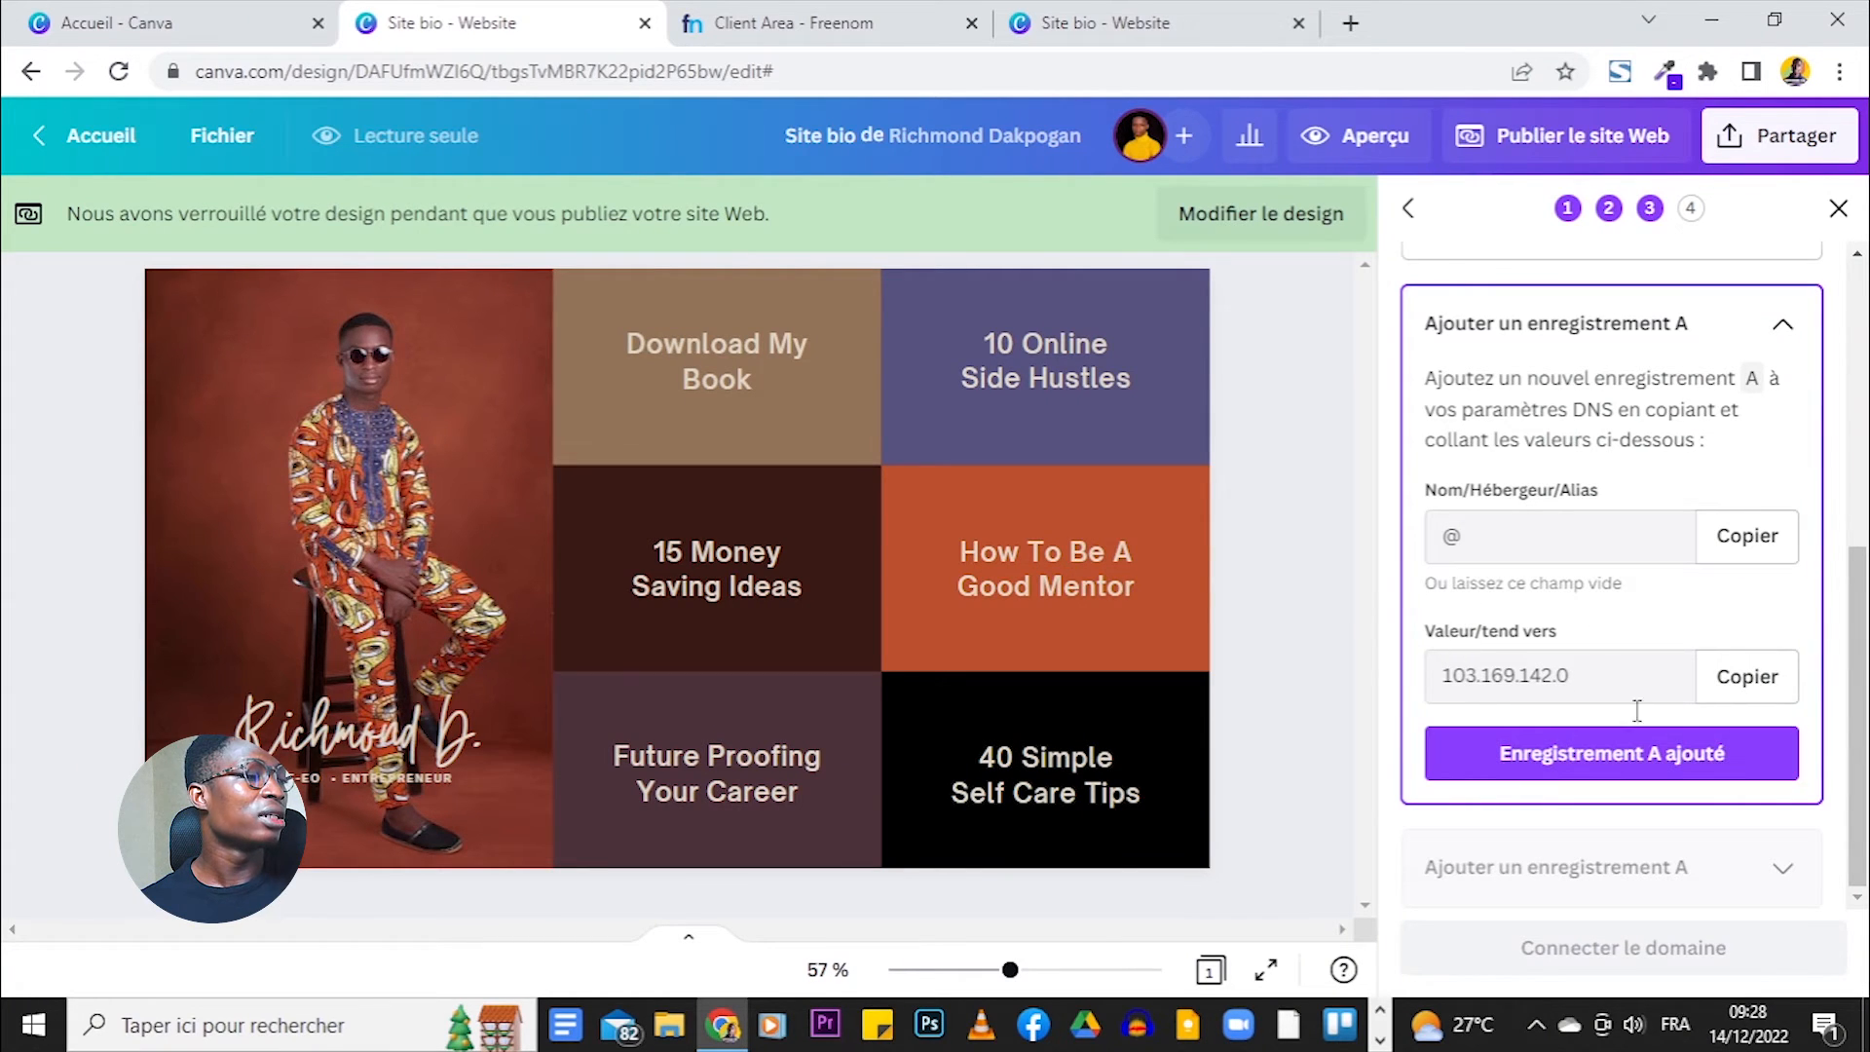
pyautogui.click(725, 12)
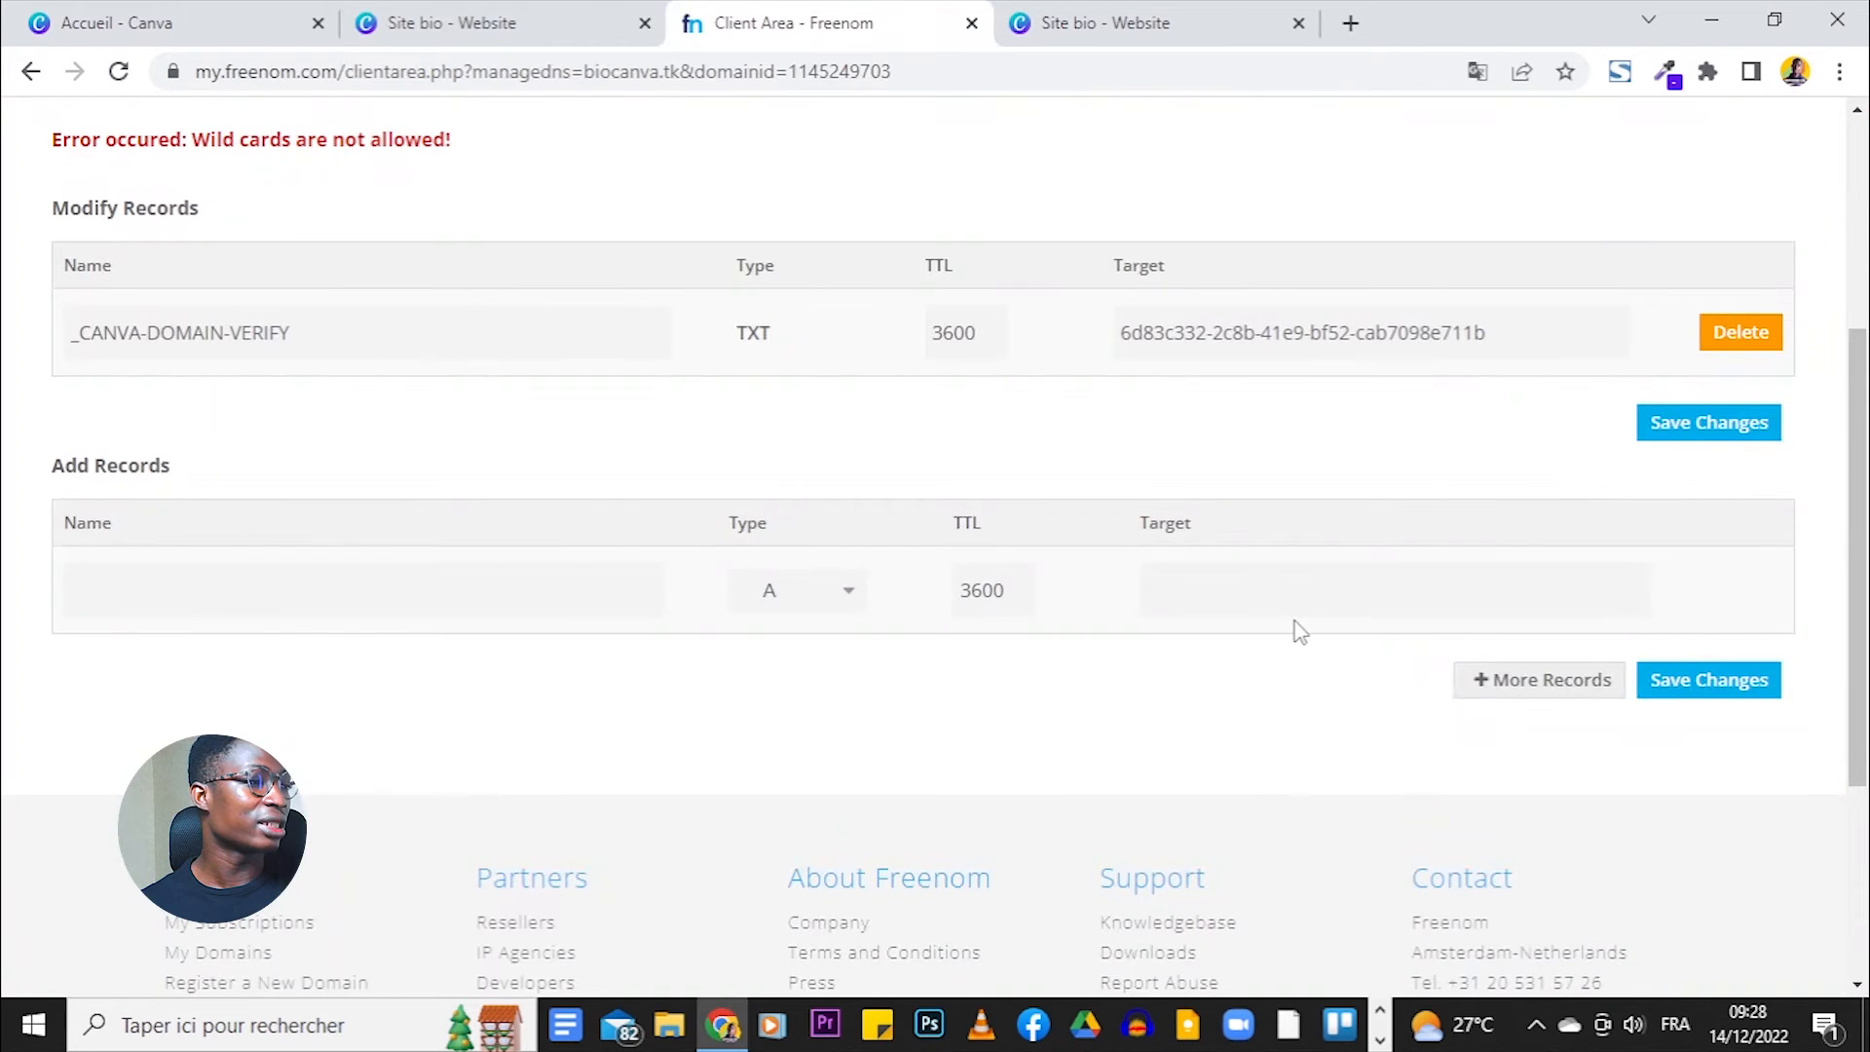
pyautogui.click(1292, 590)
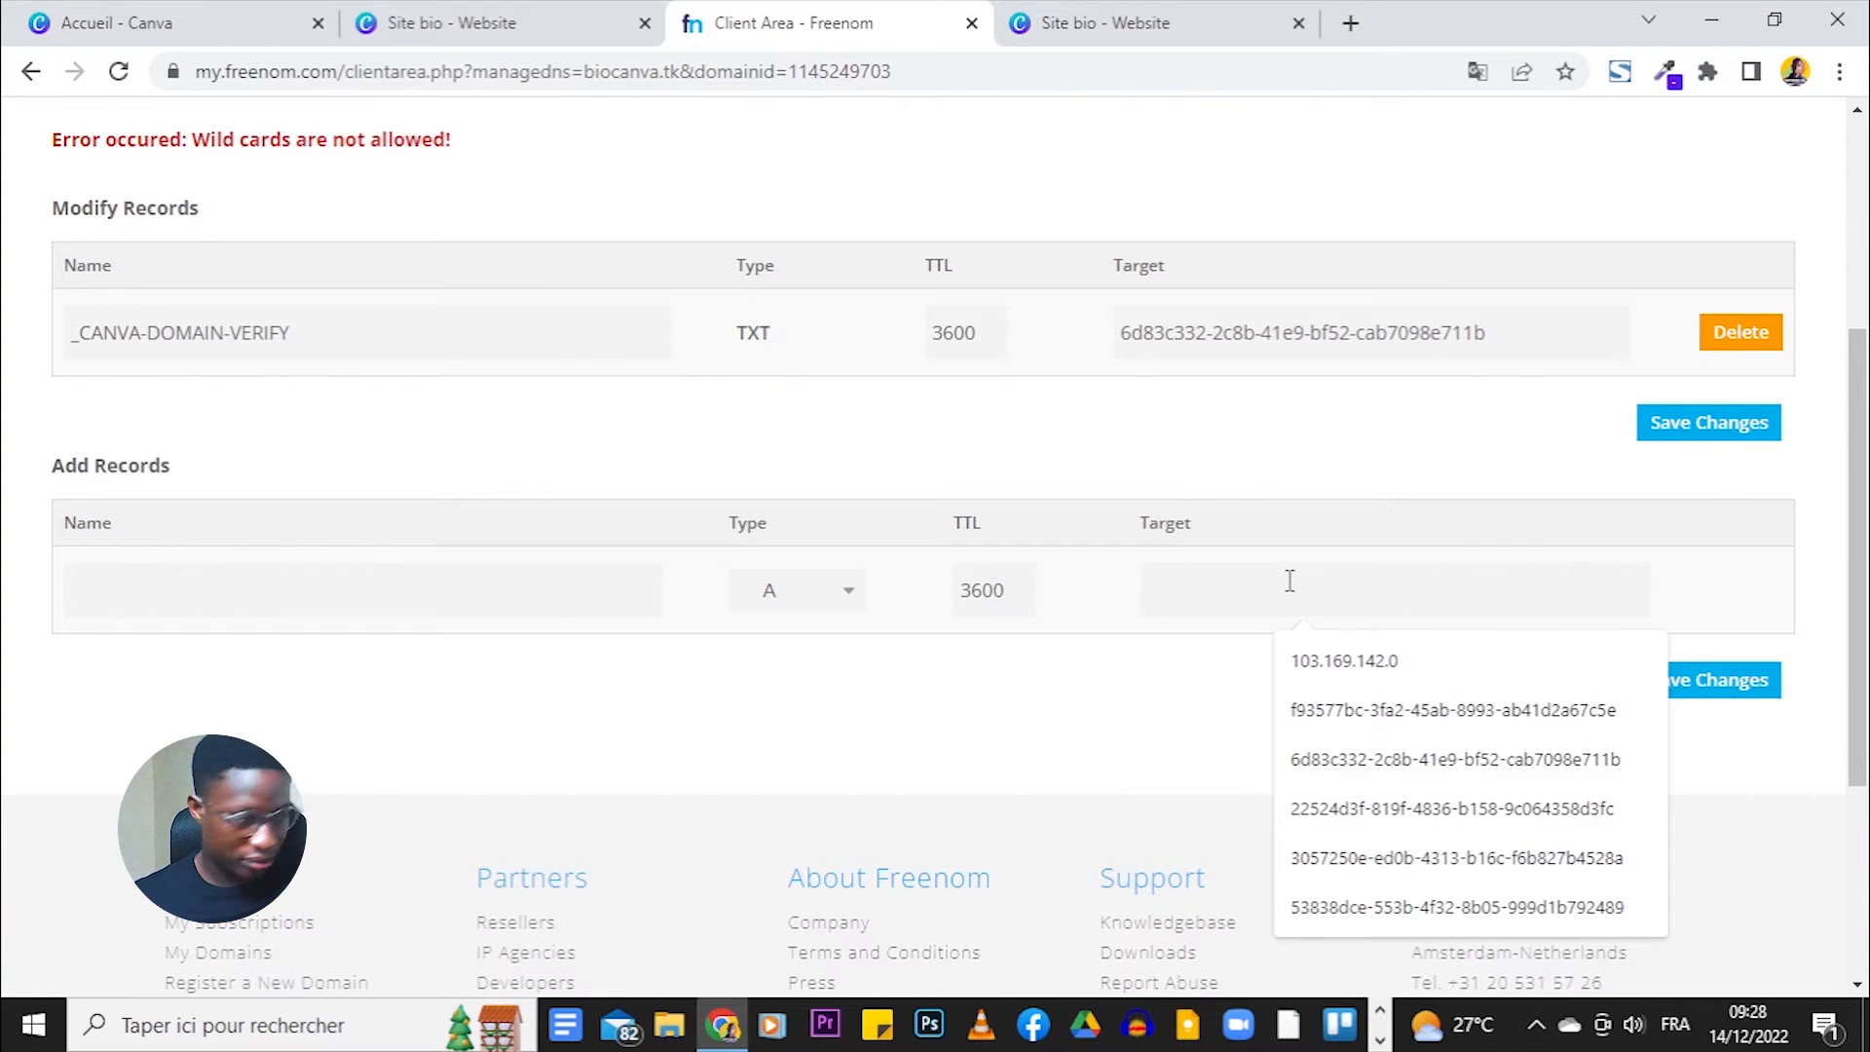
pyautogui.write('103.169.142.0')
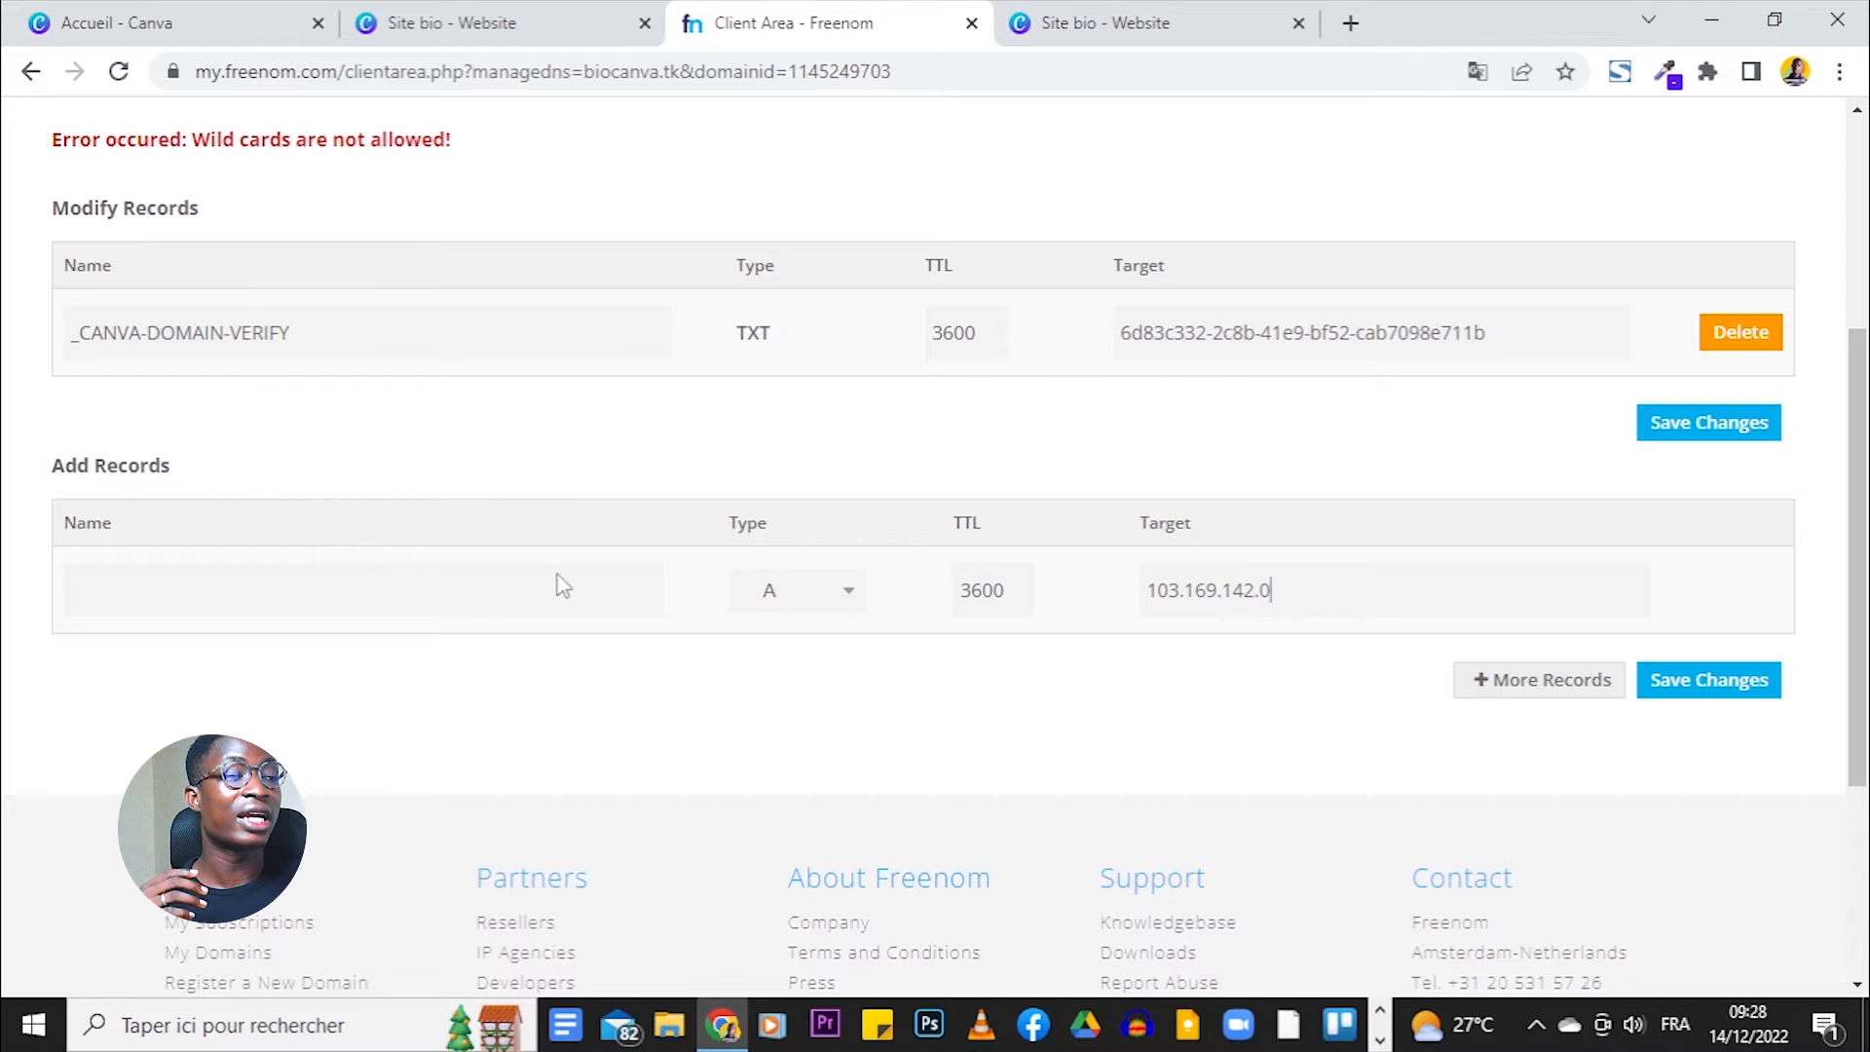
pyautogui.click(1741, 703)
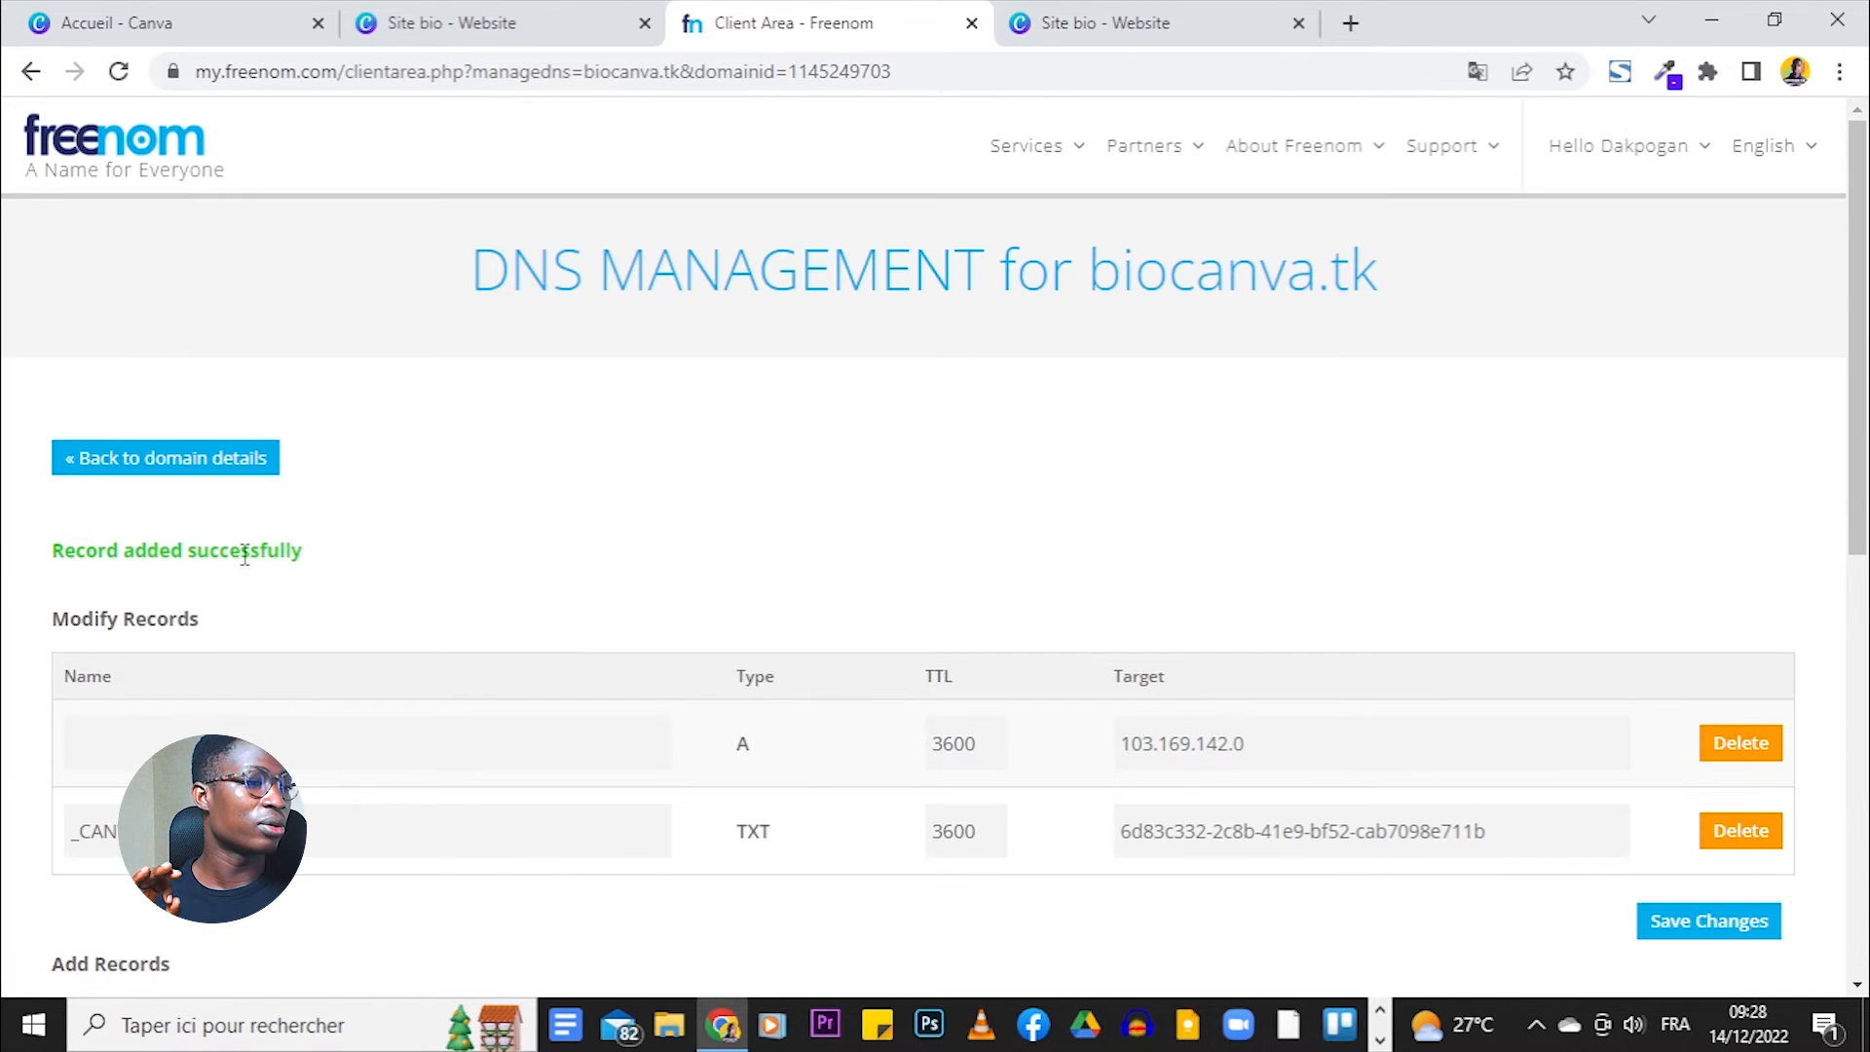
# Mark the first A record as added in Canva, then copy the second record's name and enter www for a new A record in Freenom.
pyautogui.scroll(-3, 511, 566)
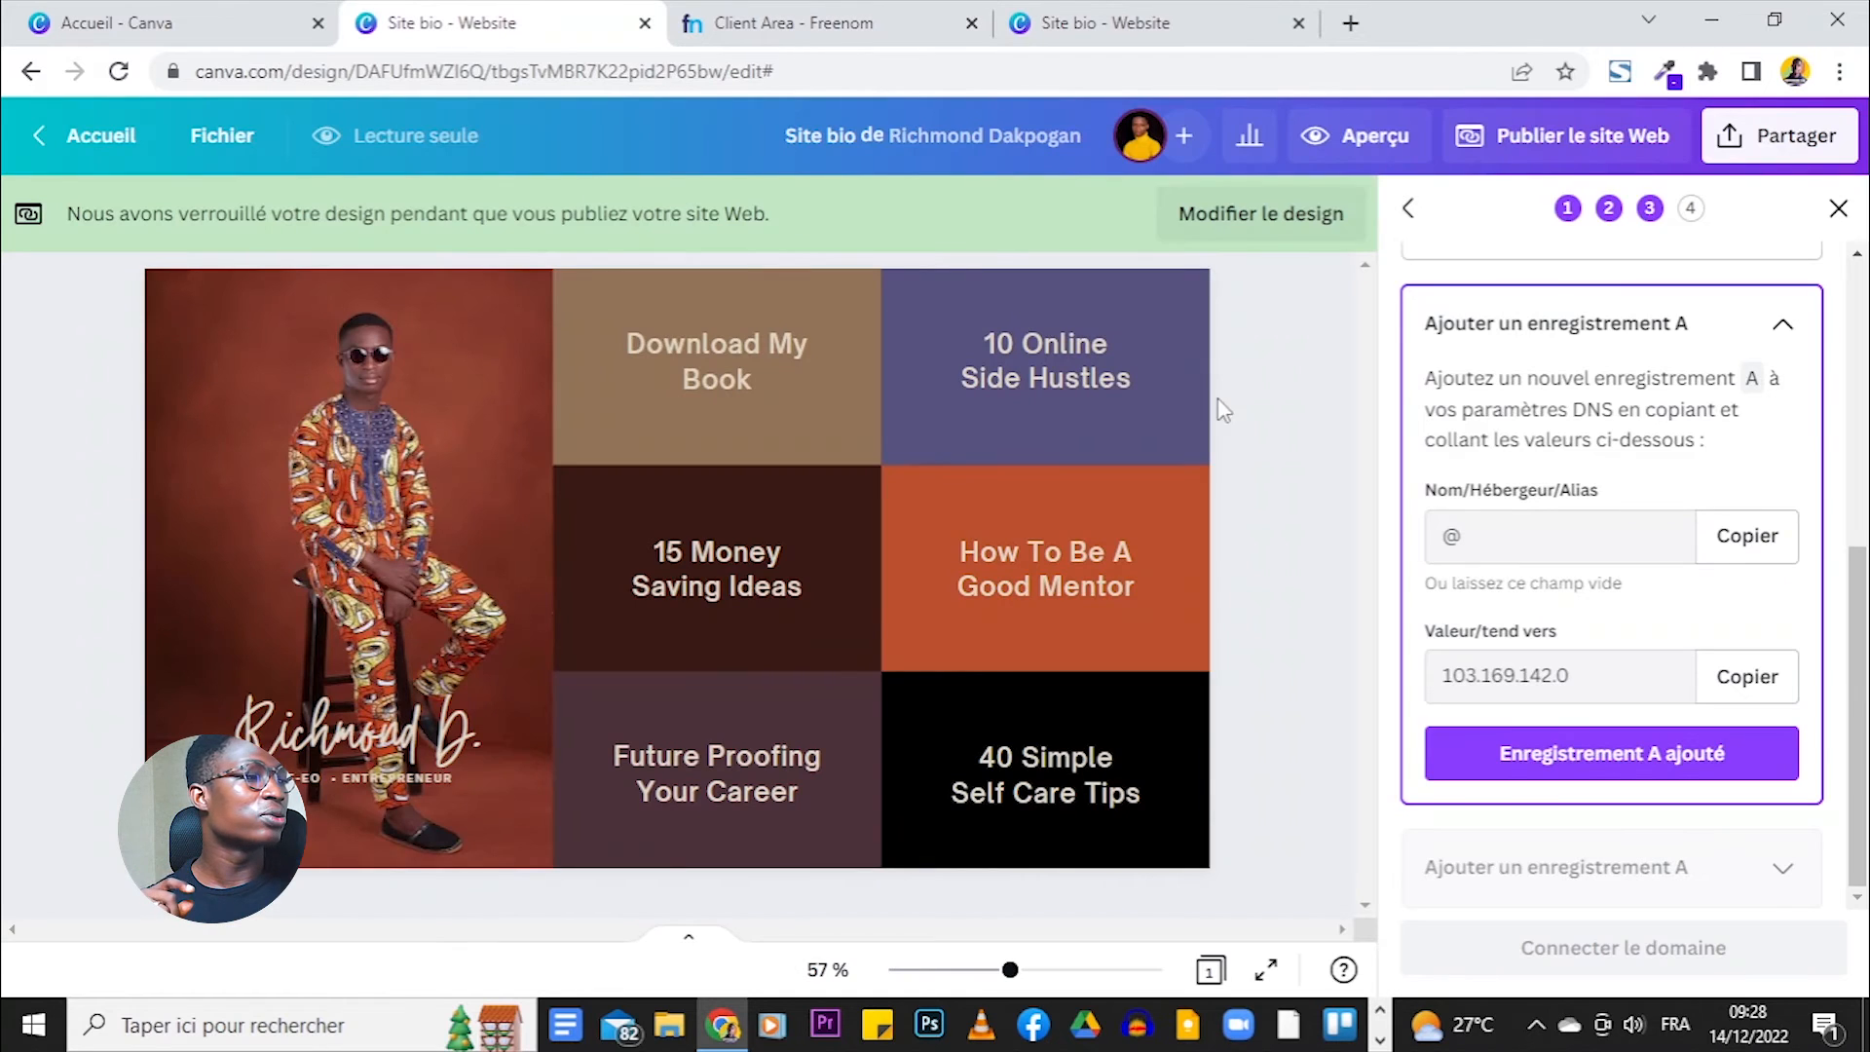
pyautogui.click(1712, 789)
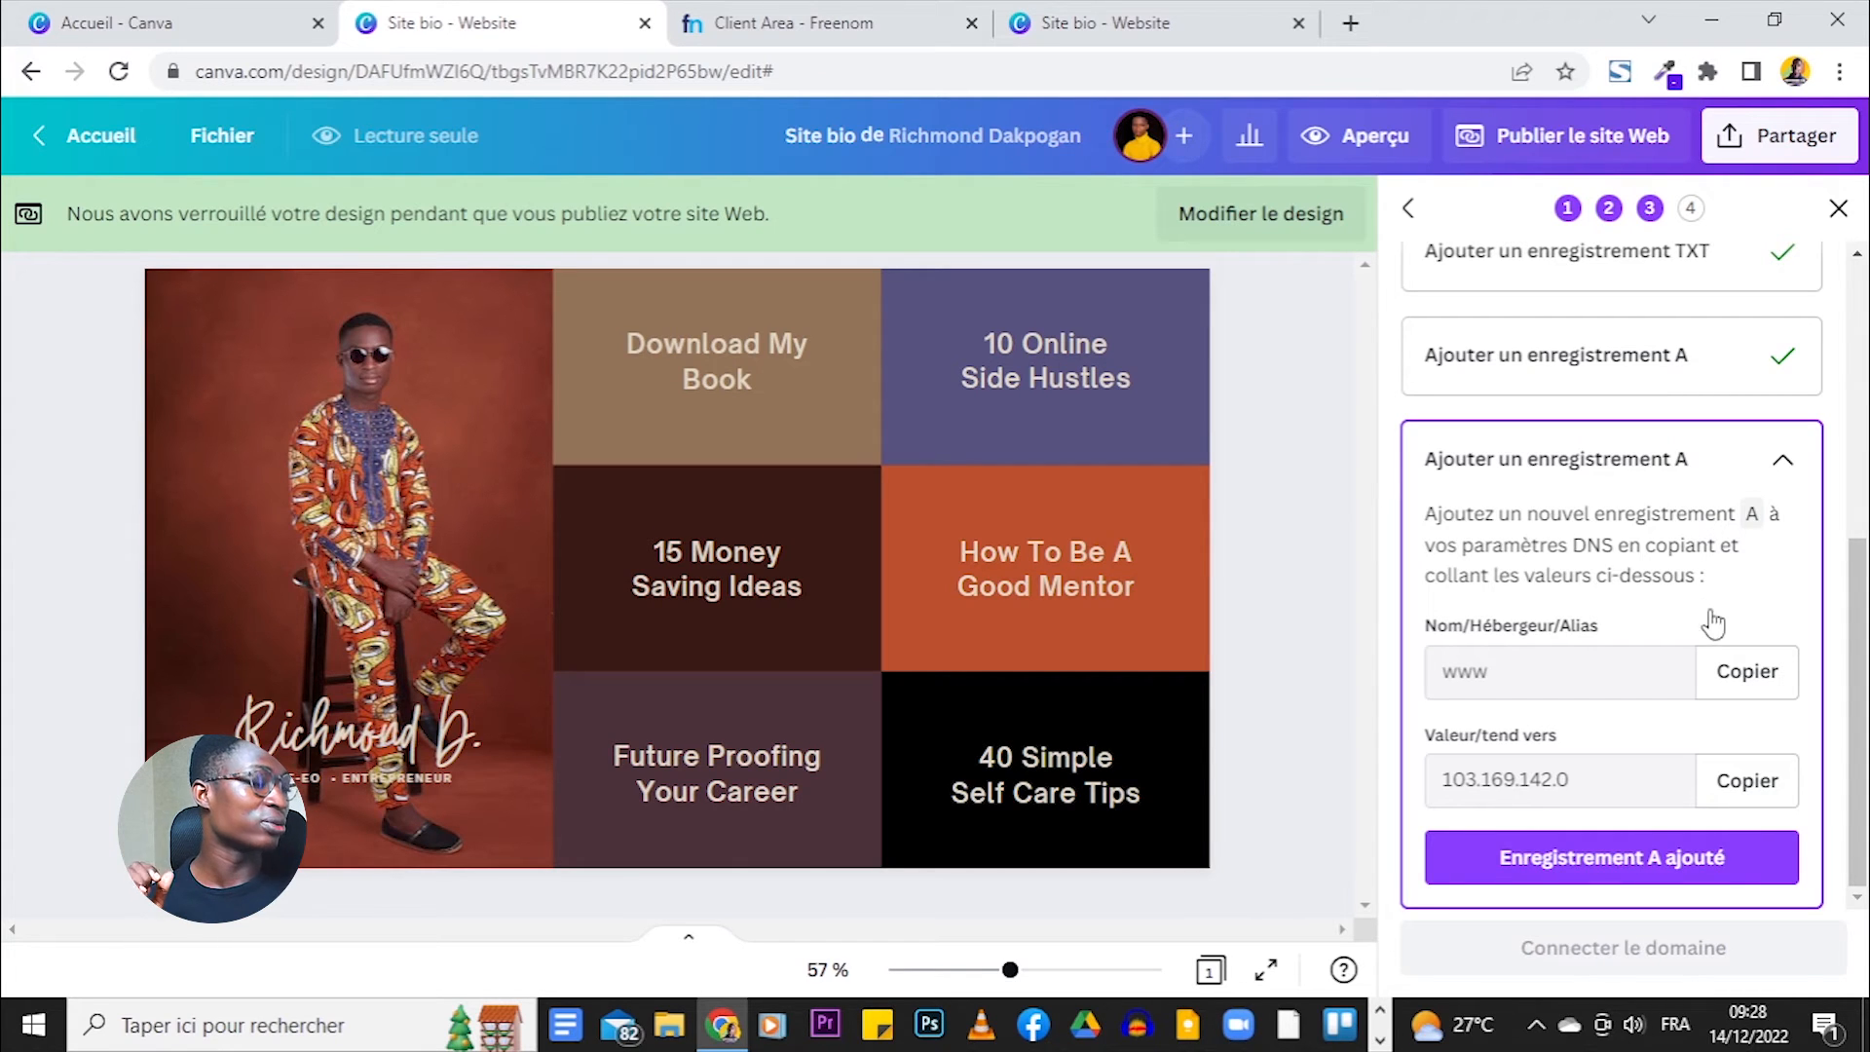
pyautogui.click(1736, 687)
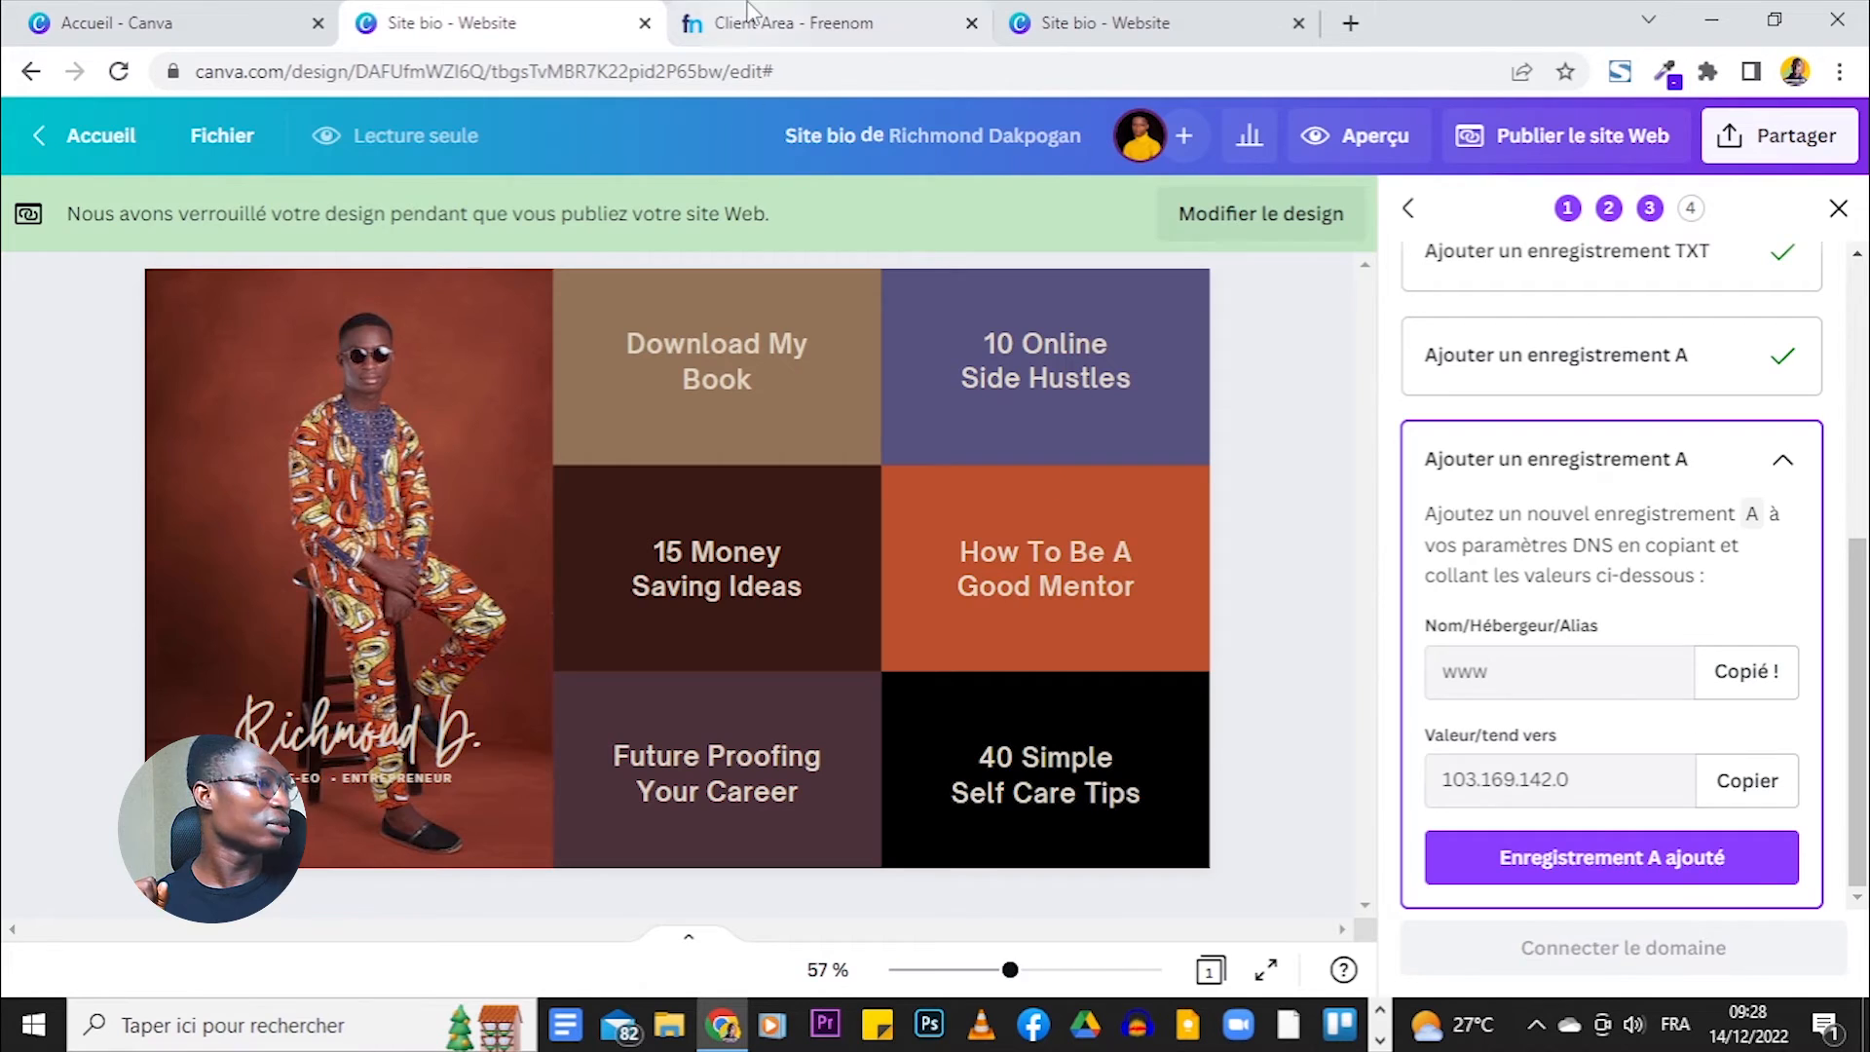
pyautogui.click(774, 23)
pyautogui.click(207, 818)
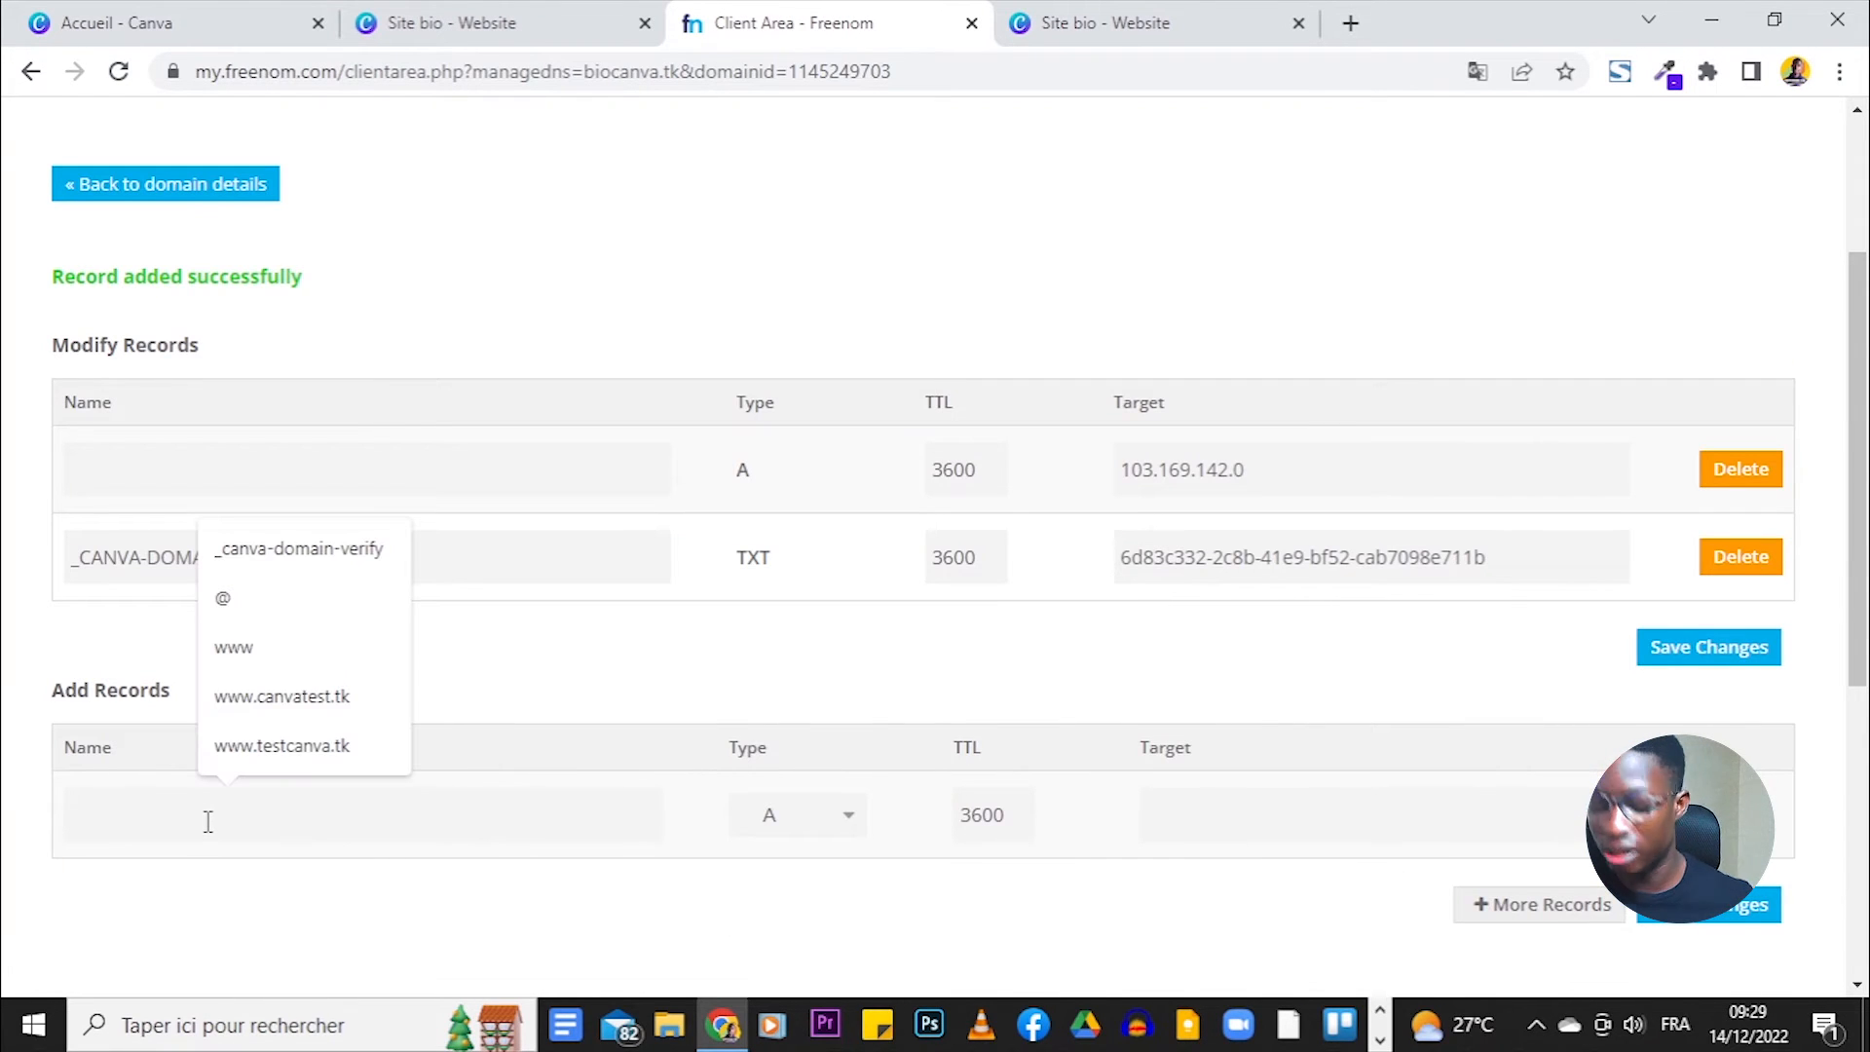
pyautogui.write('www')
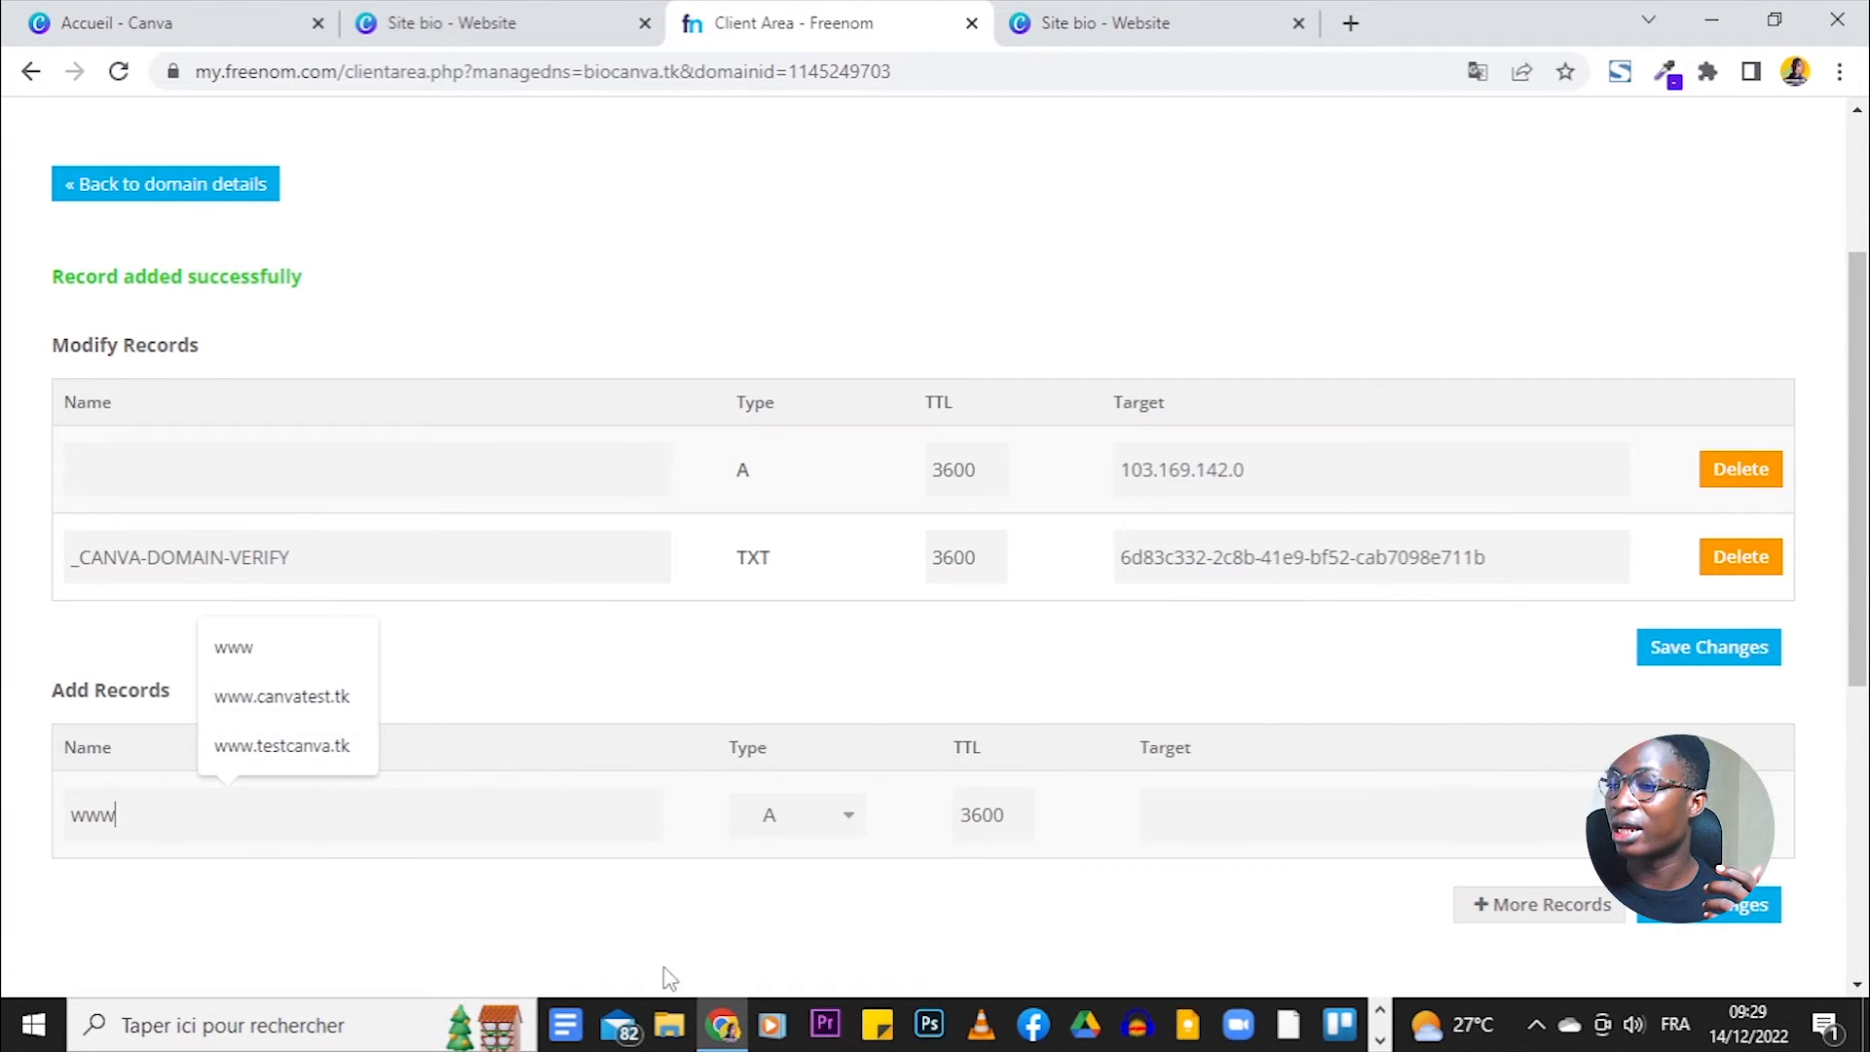
# Copy the second A record's value from Canva, enter 103.169.142.0 as the www record's target in Freenom, and save the record.
pyautogui.click(575, 19)
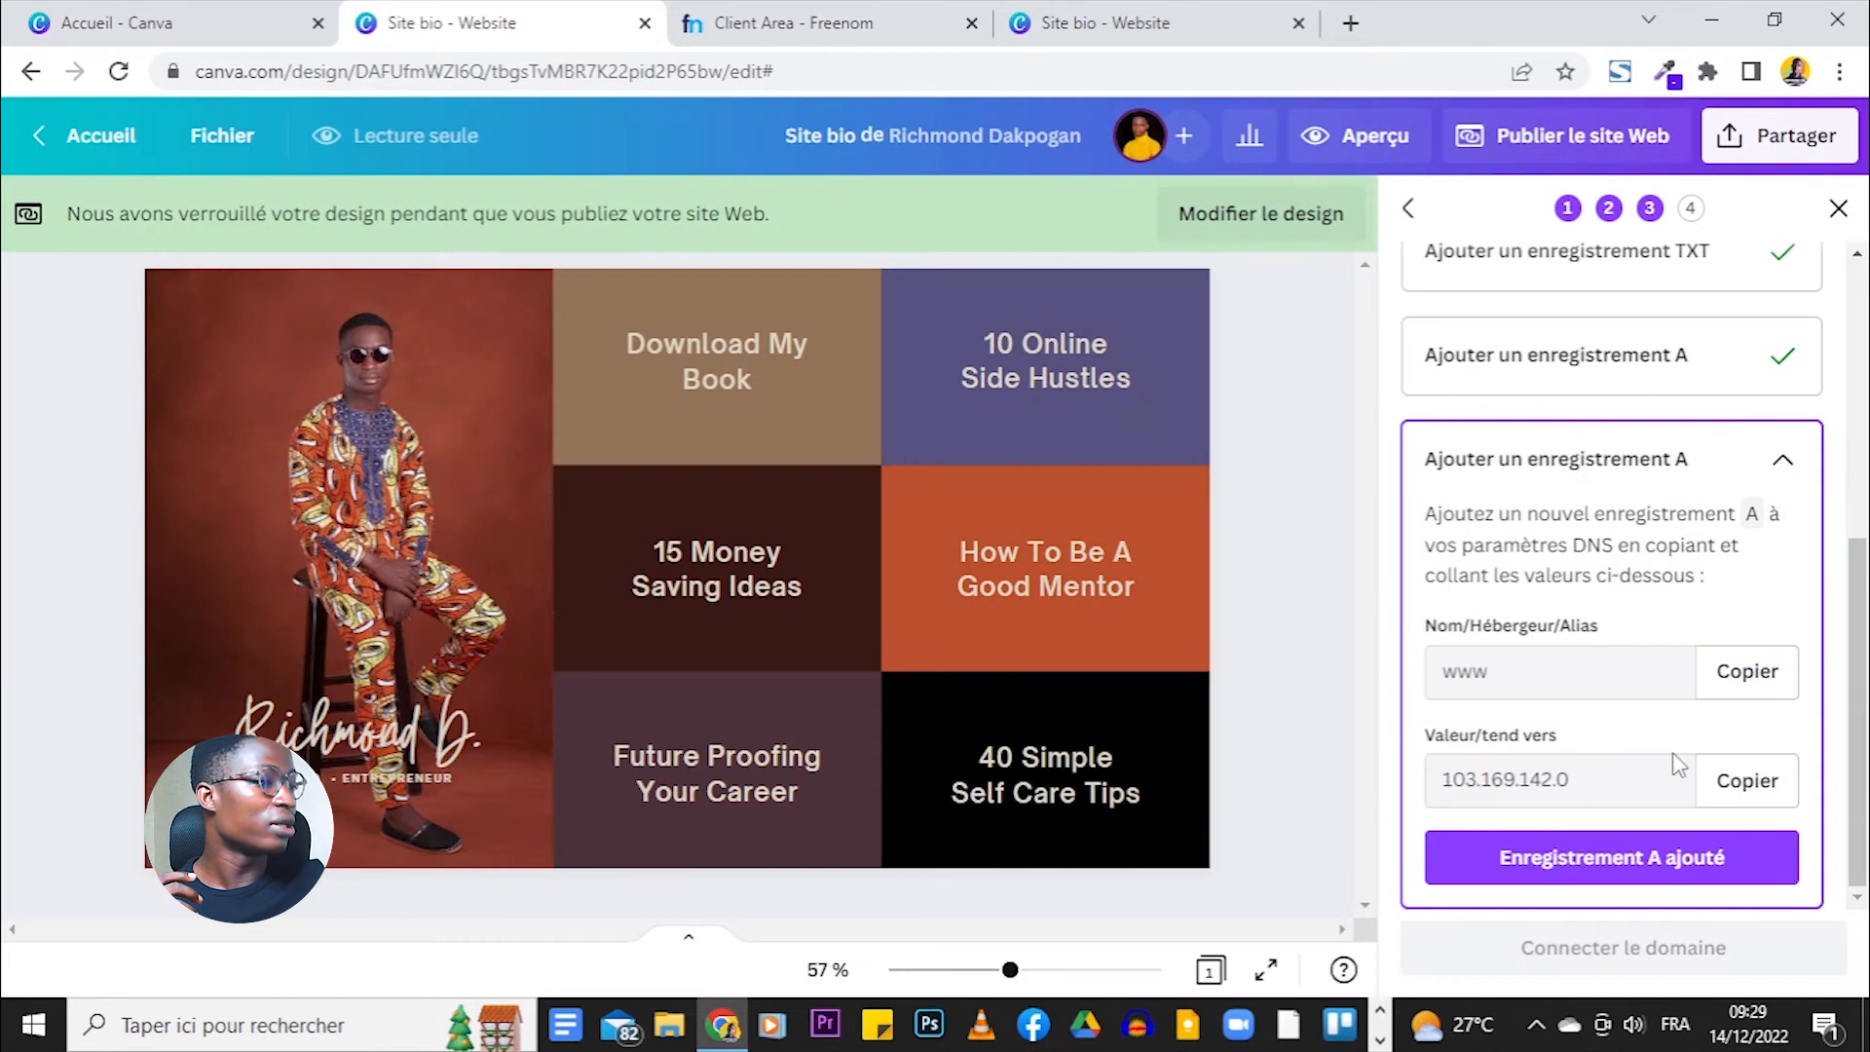
pyautogui.click(1769, 804)
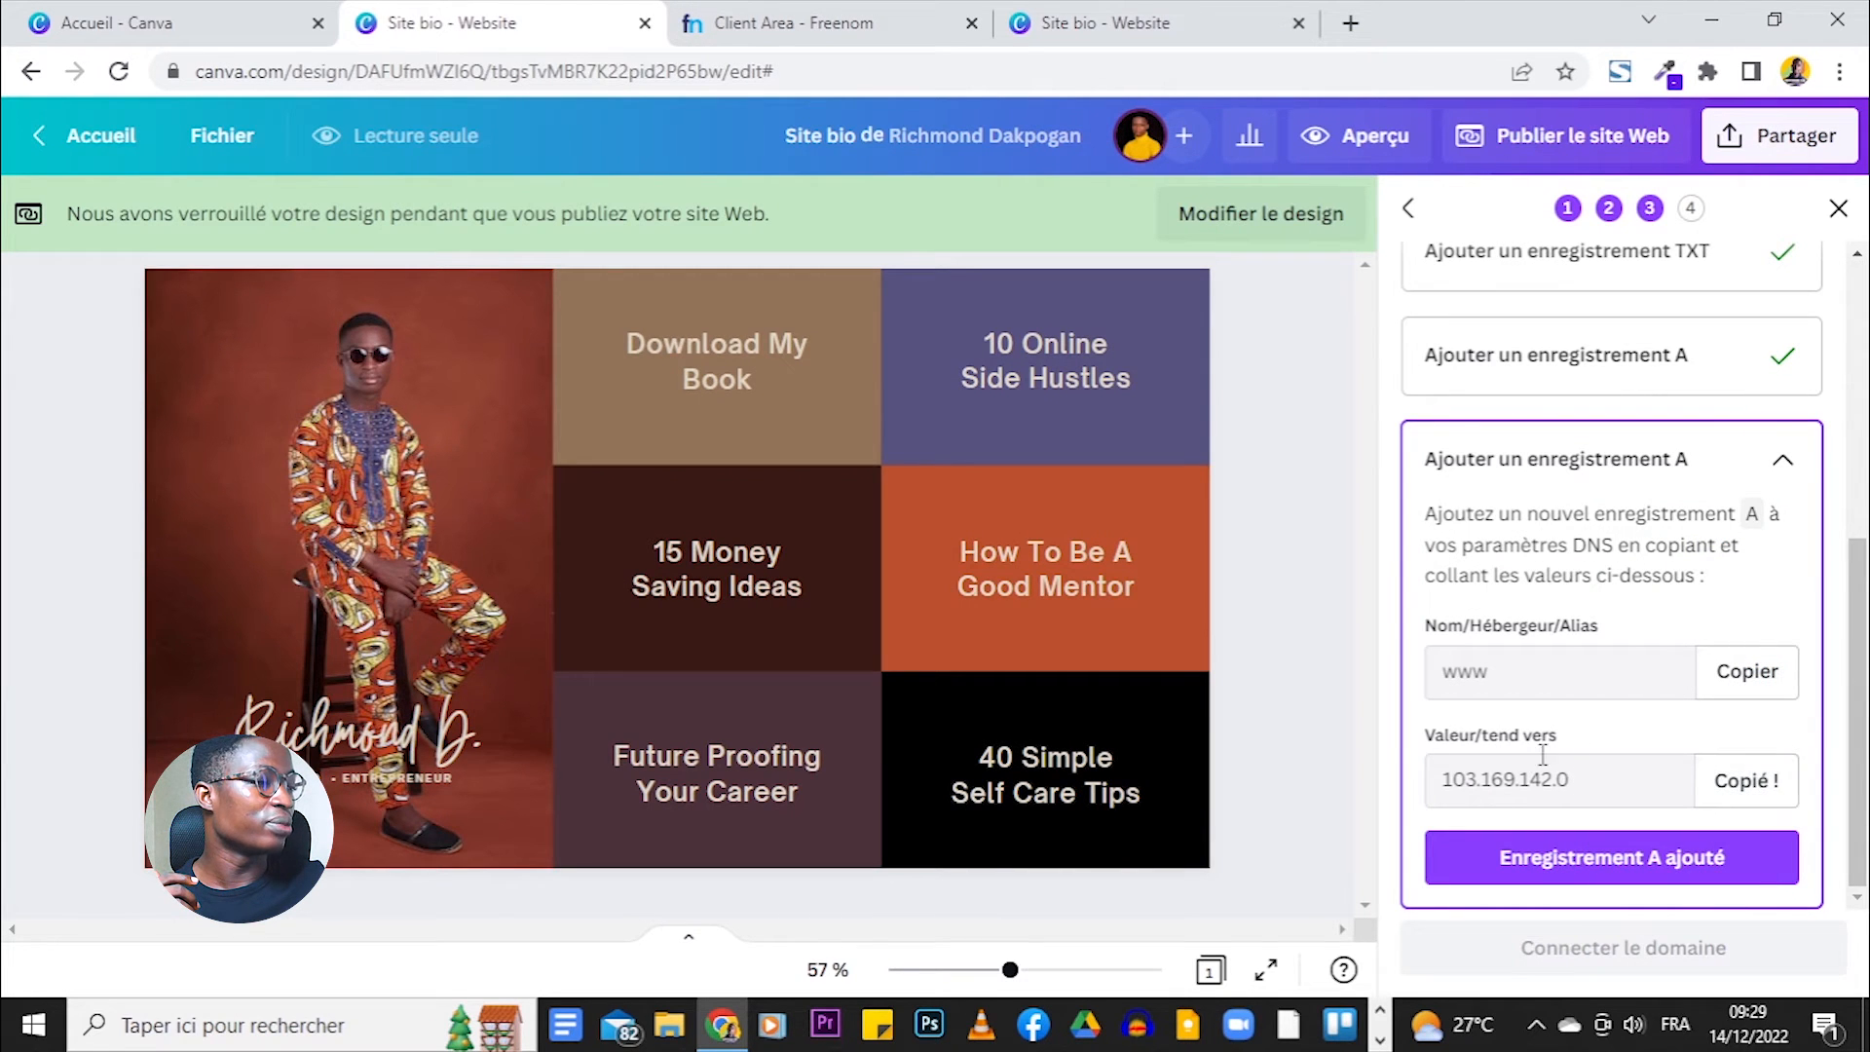
pyautogui.click(881, 19)
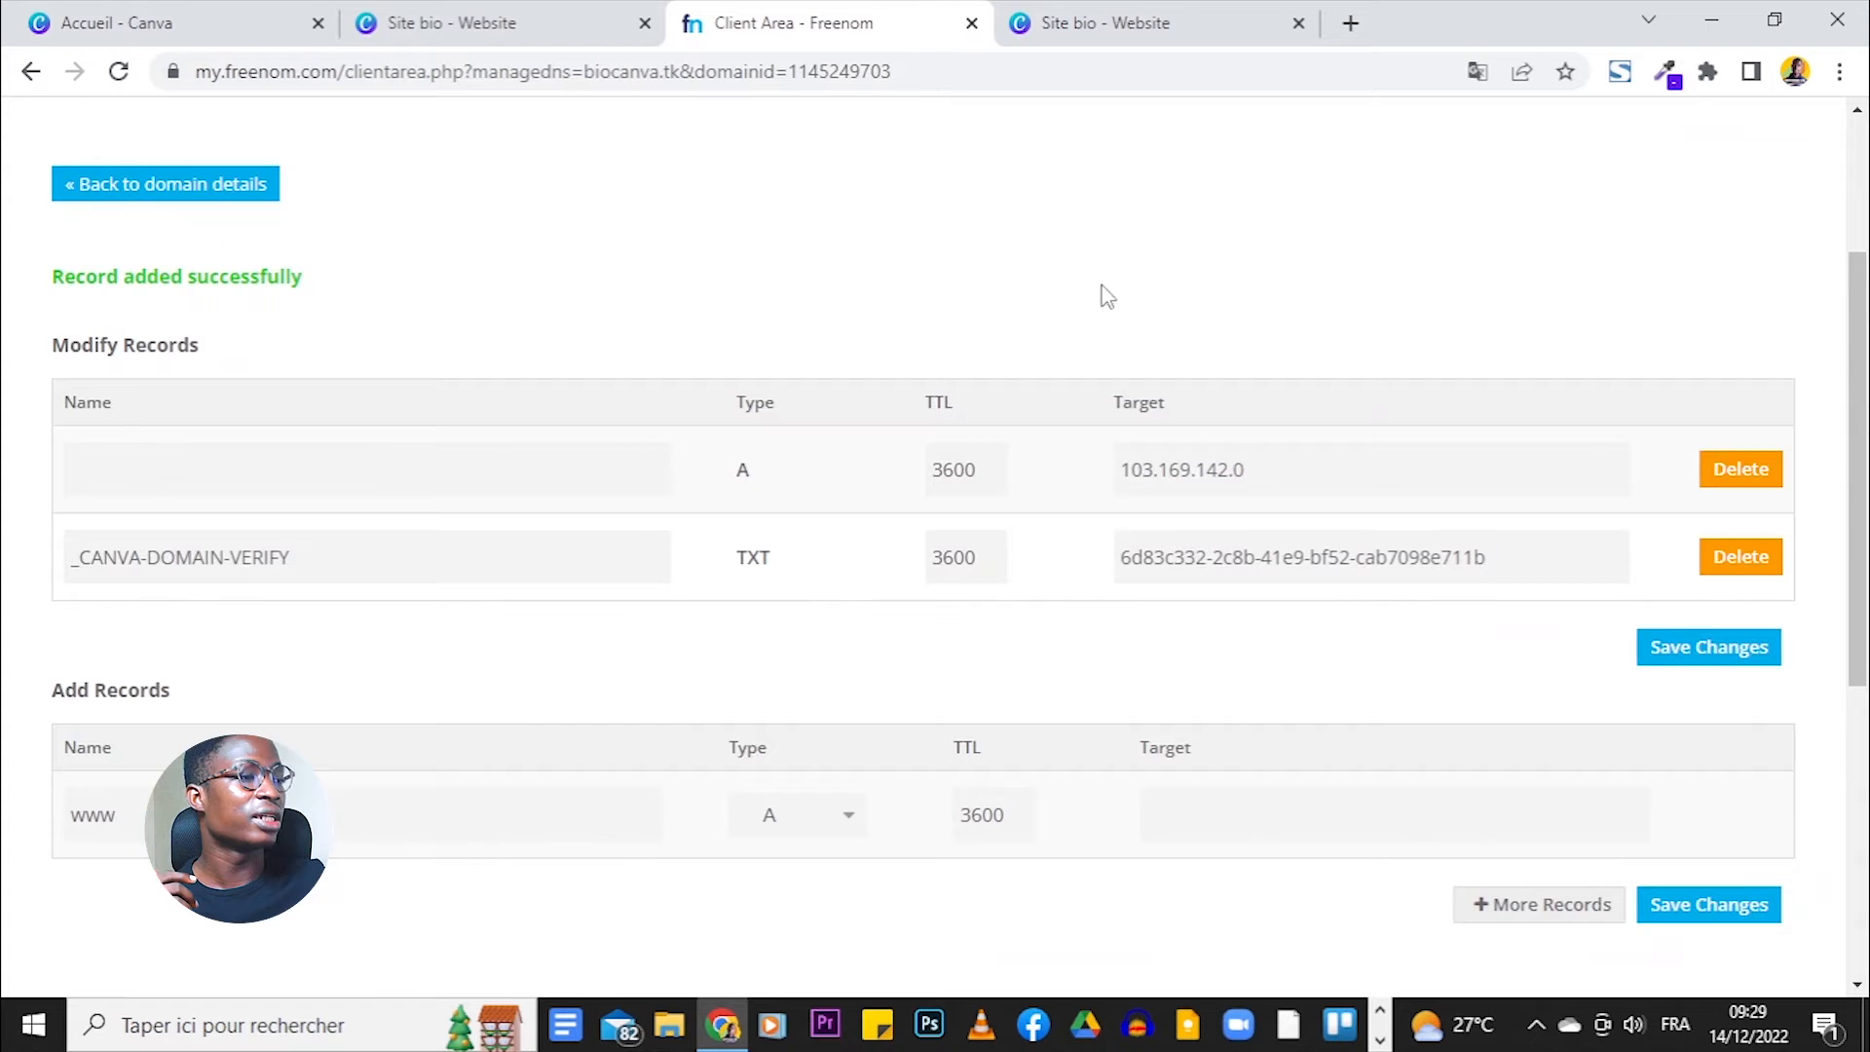
pyautogui.click(1323, 823)
pyautogui.hotkey('ctrl', 'v')
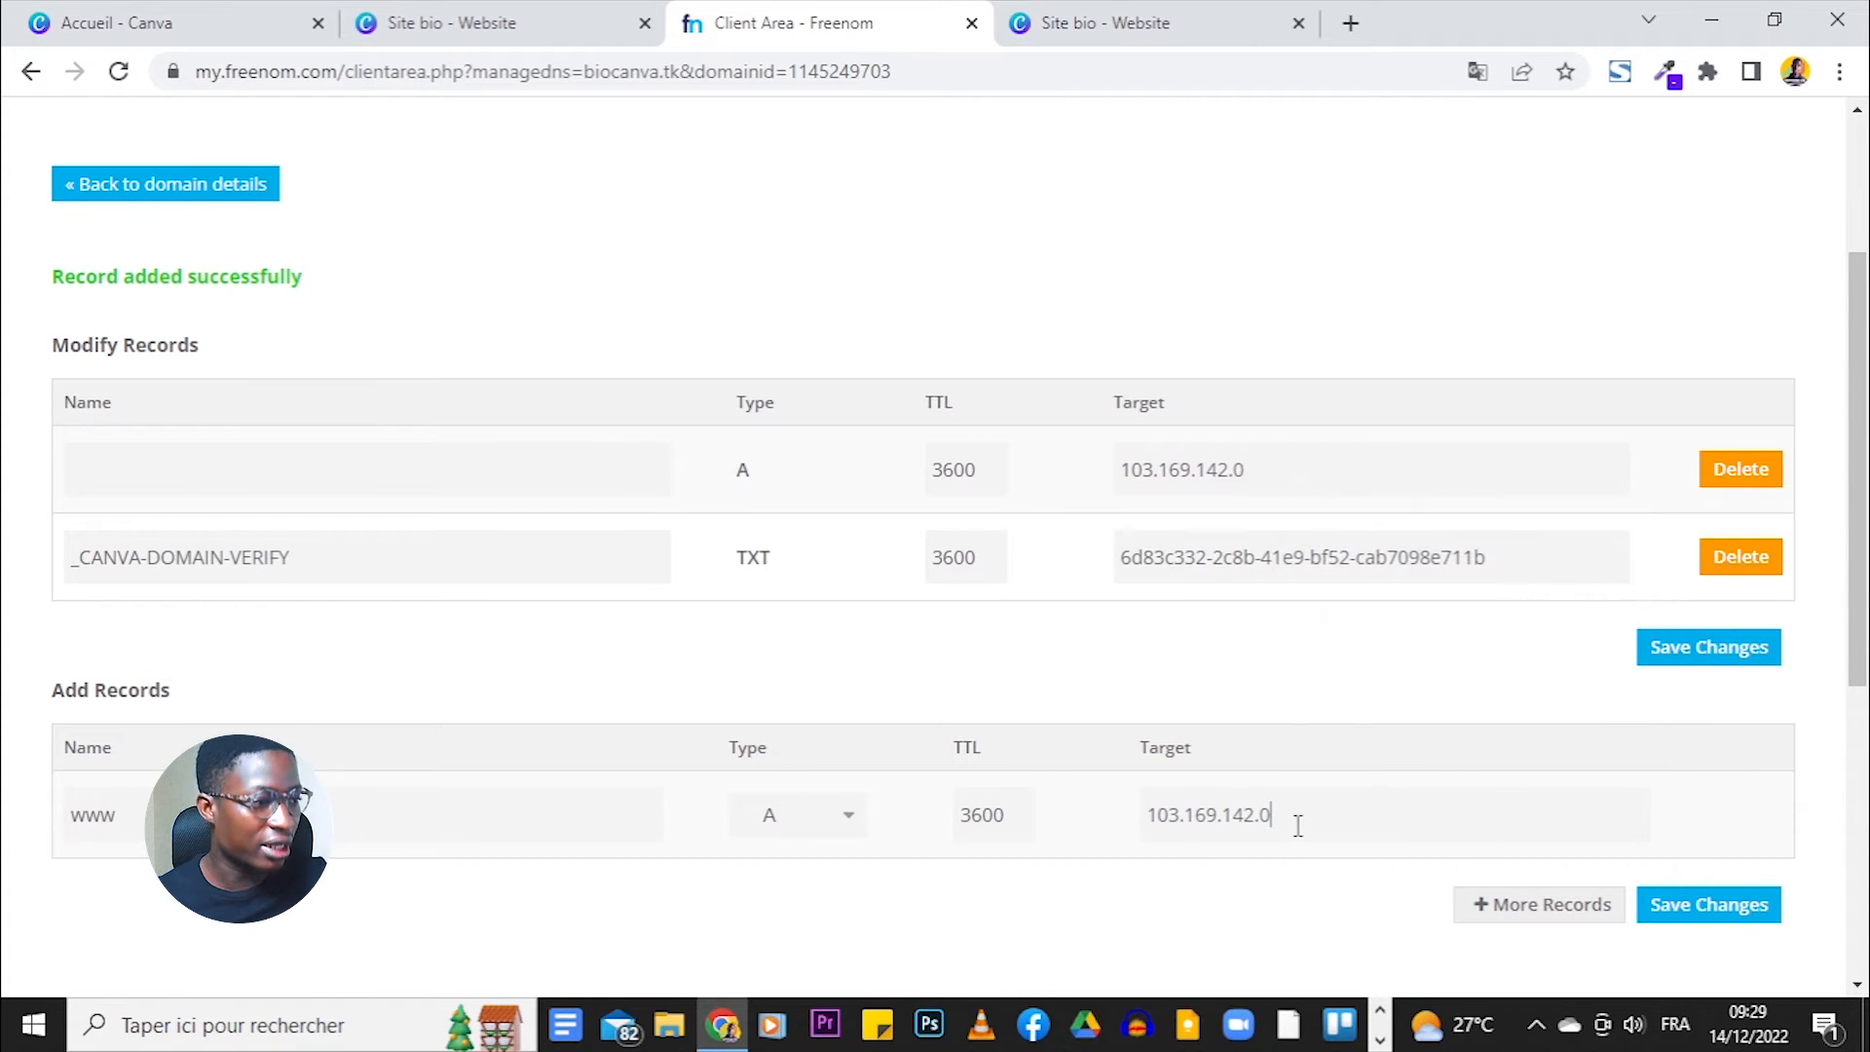
pyautogui.click(458, 23)
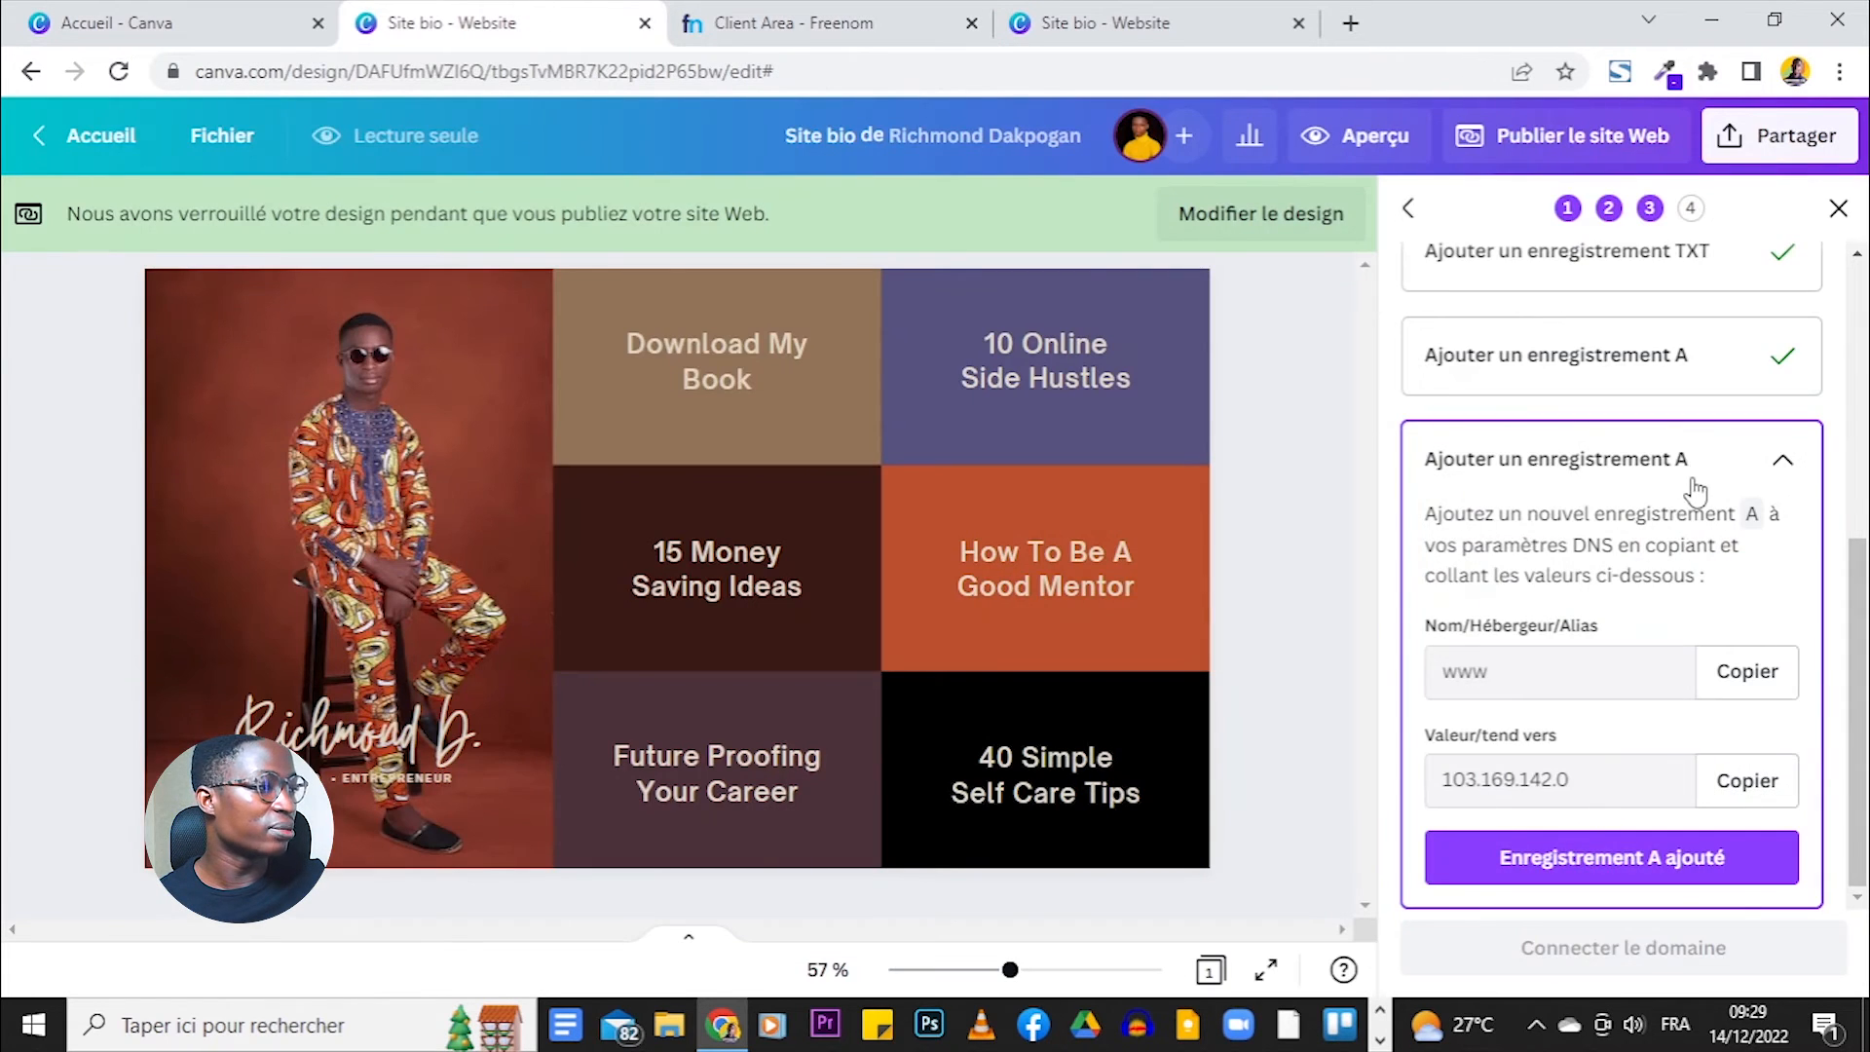
pyautogui.click(821, 14)
pyautogui.scroll(-4, 1085, 740)
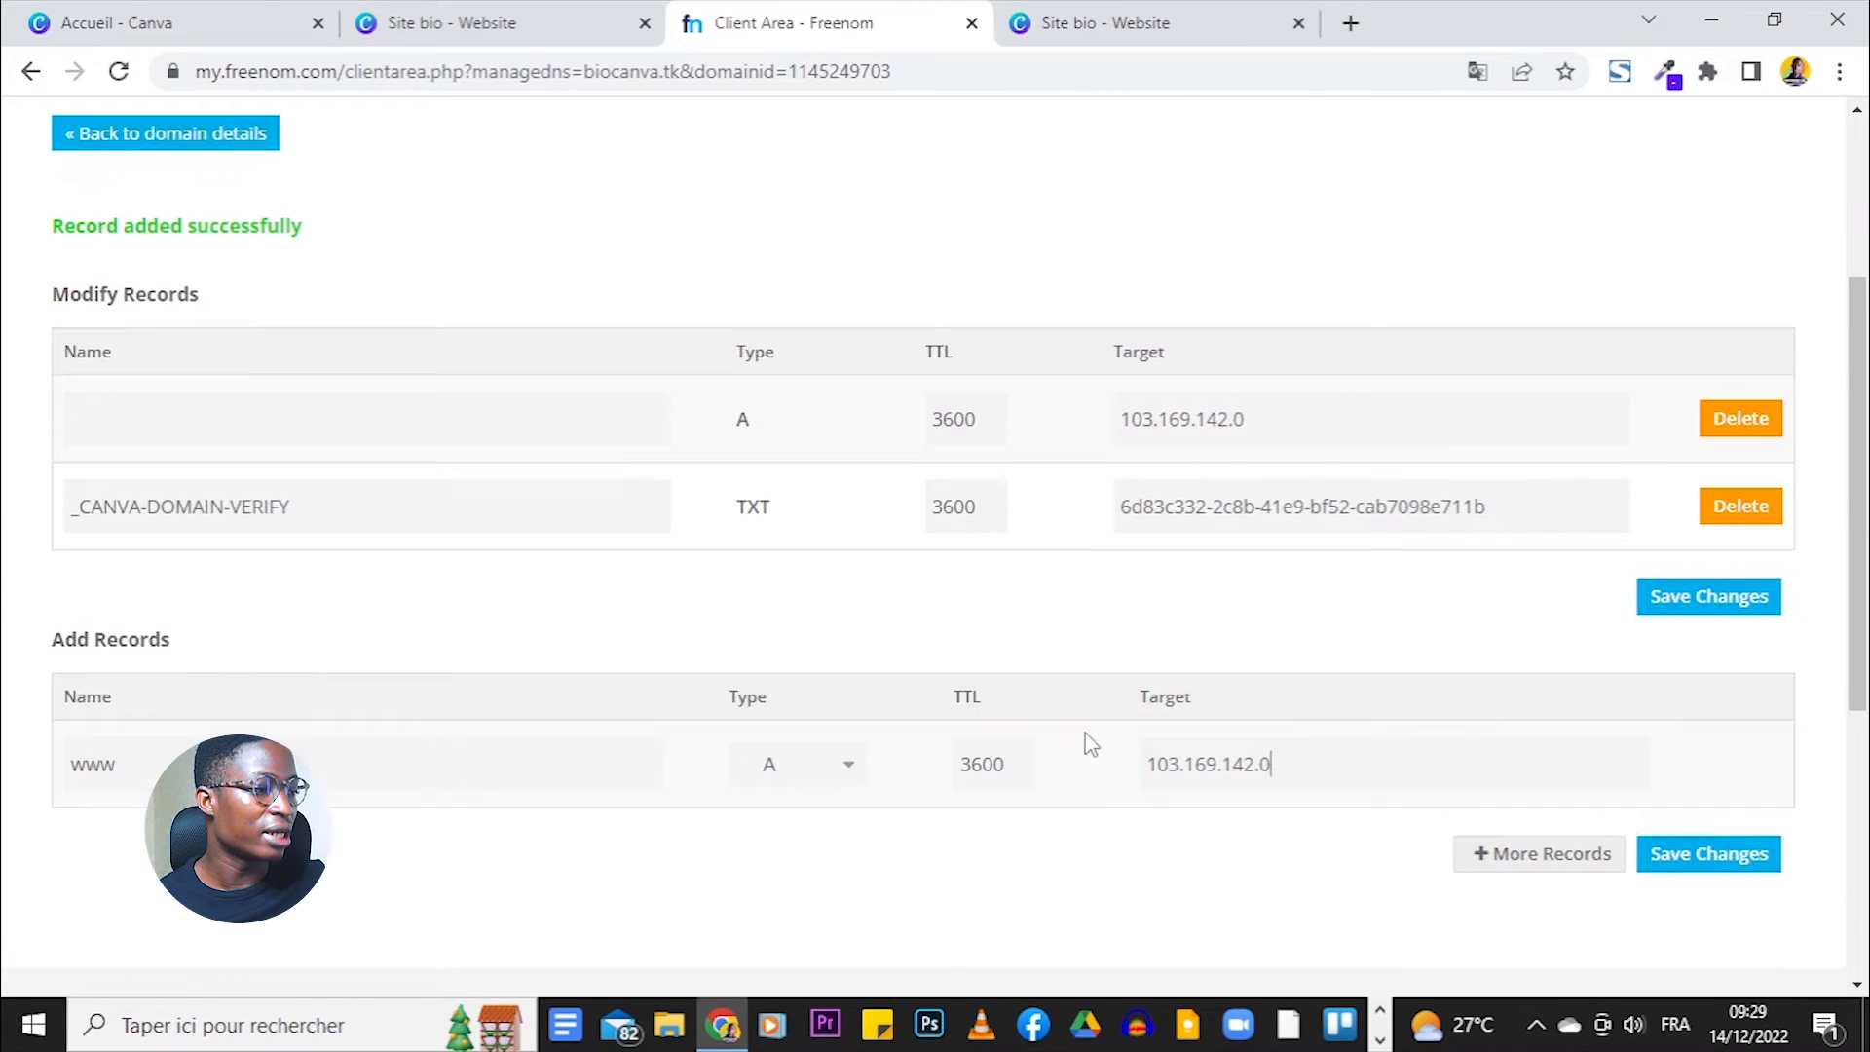
pyautogui.click(1717, 517)
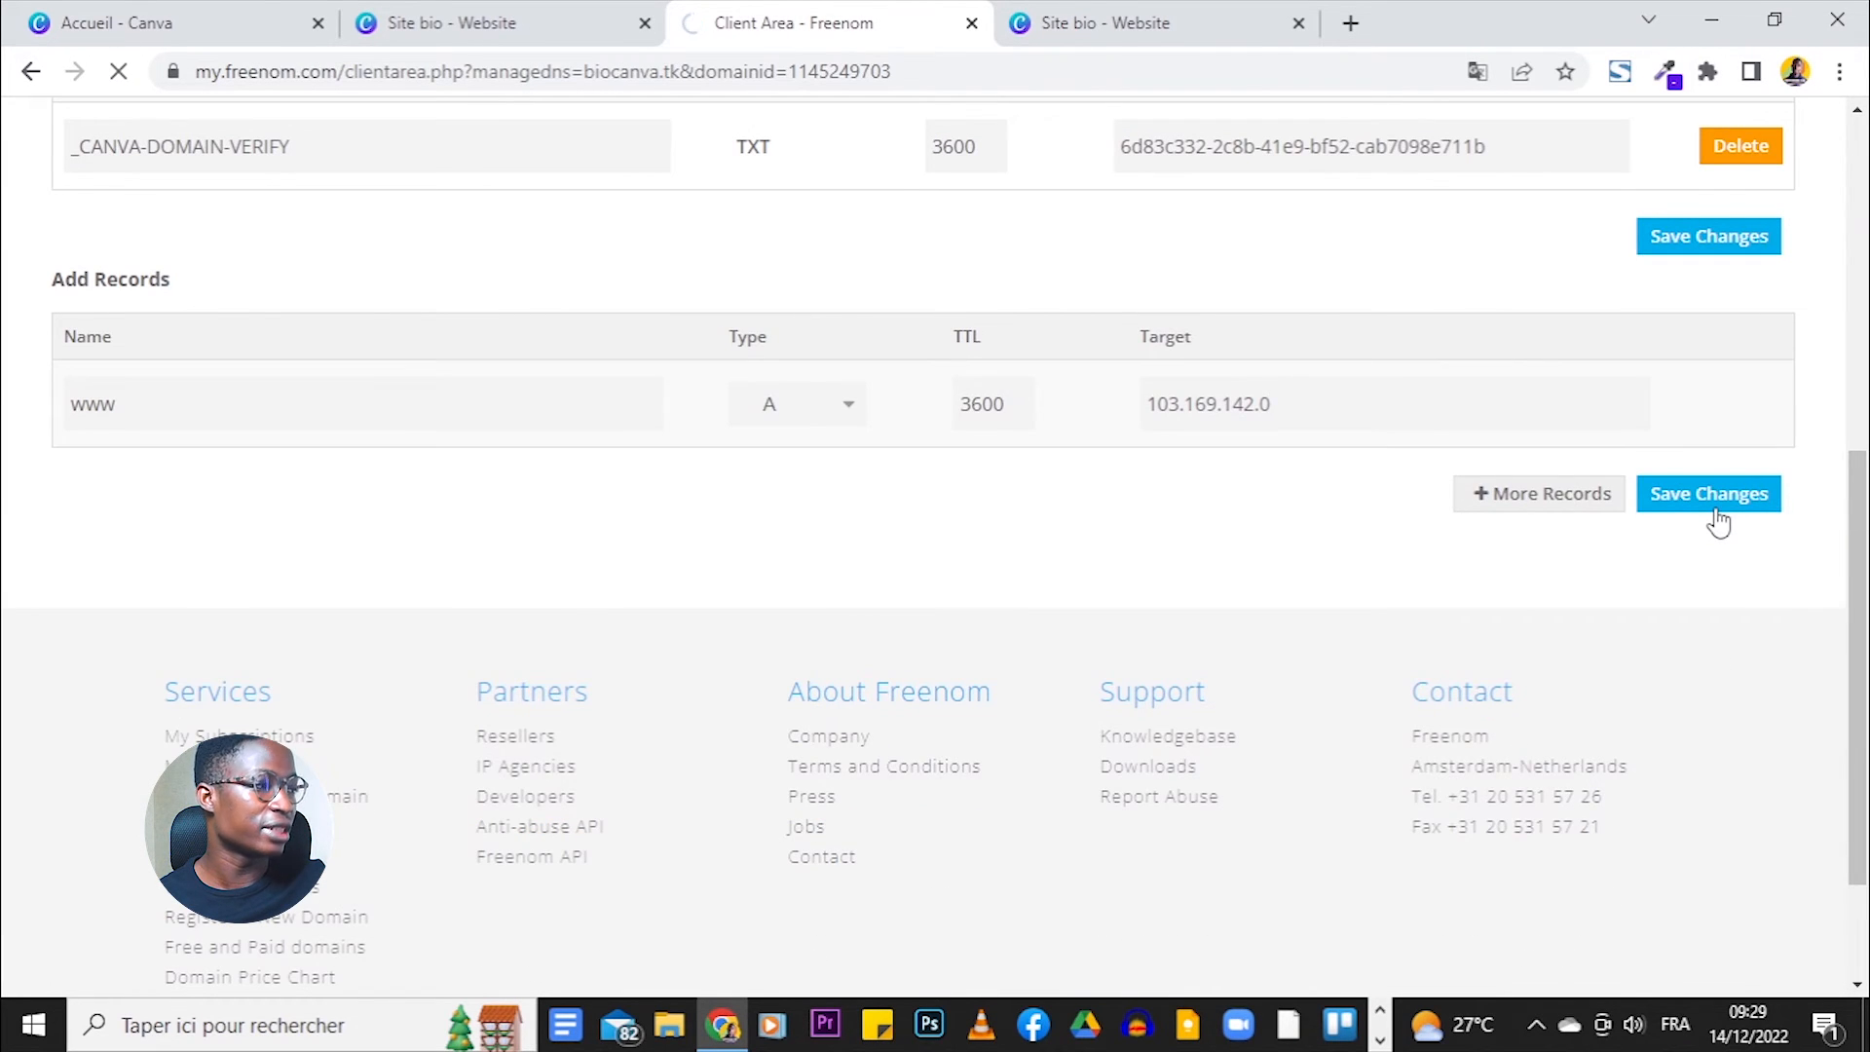
pyautogui.scroll(-3, 1456, 545)
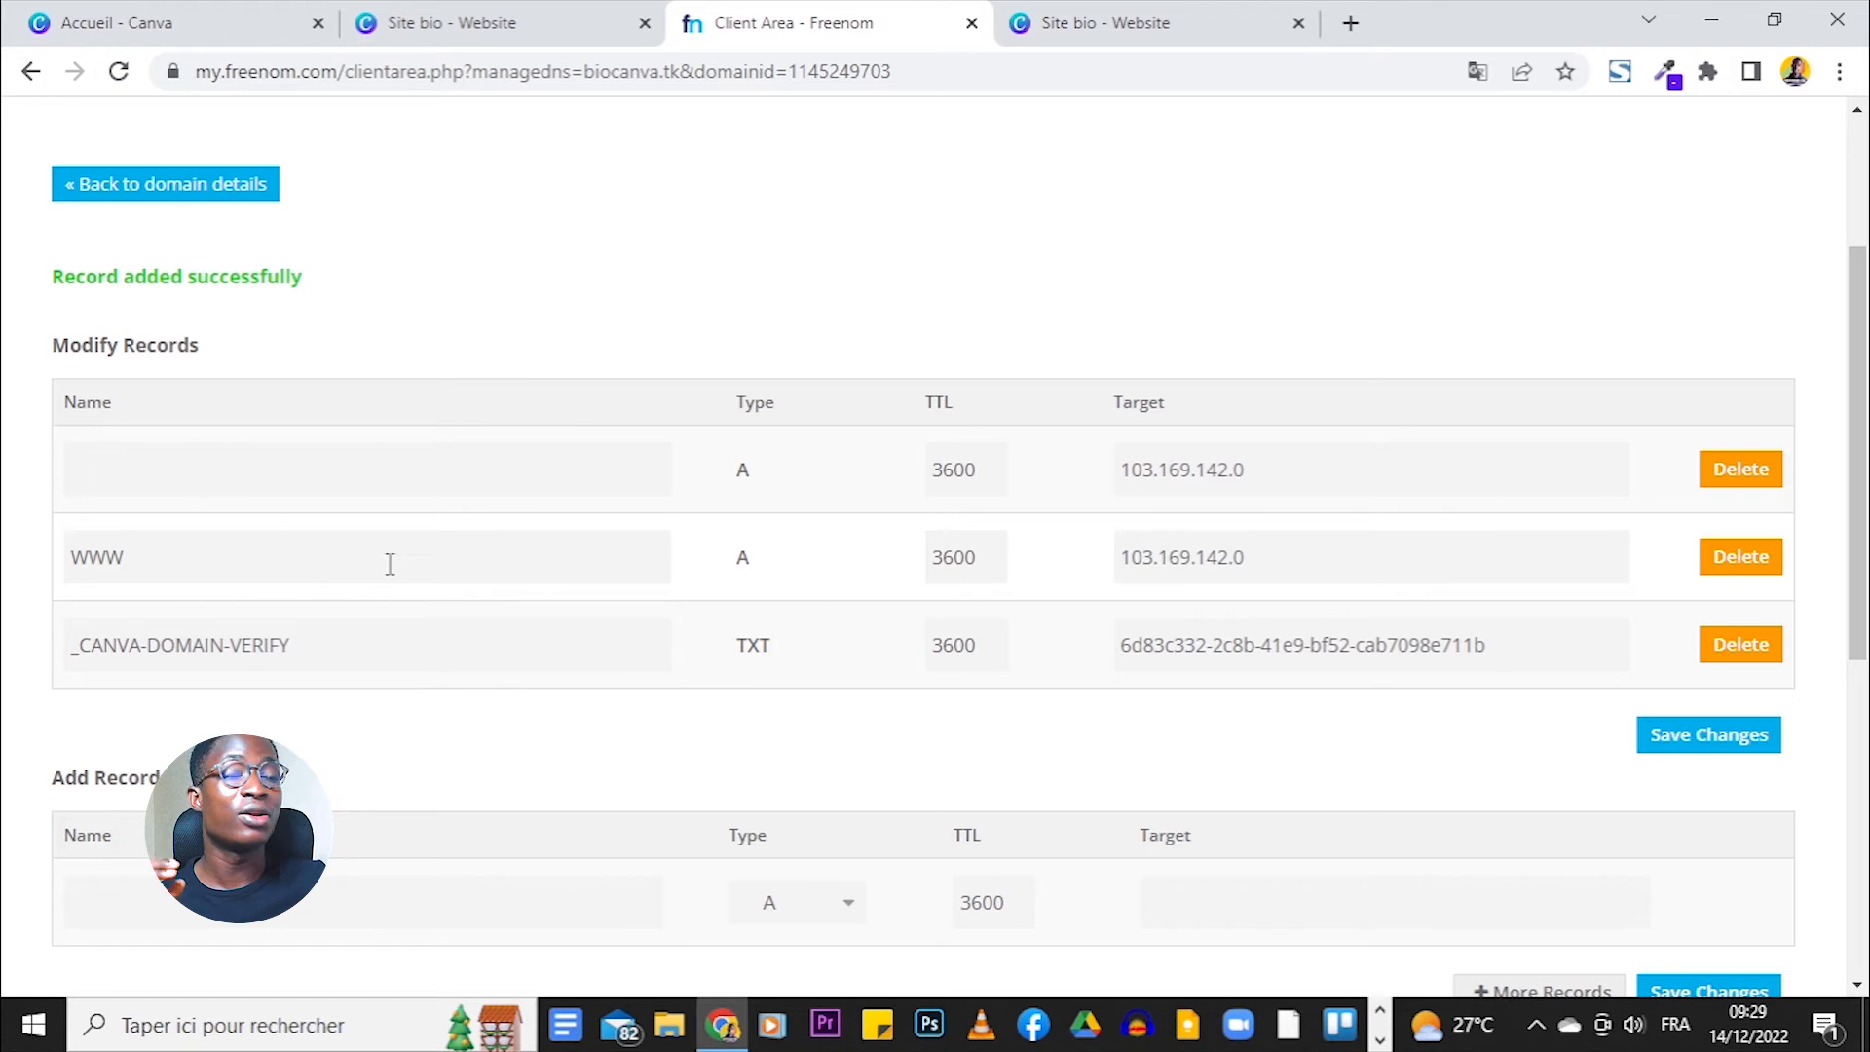
# Return to Canva, mark the second A record as added, and connect the domain.
pyautogui.click(483, 11)
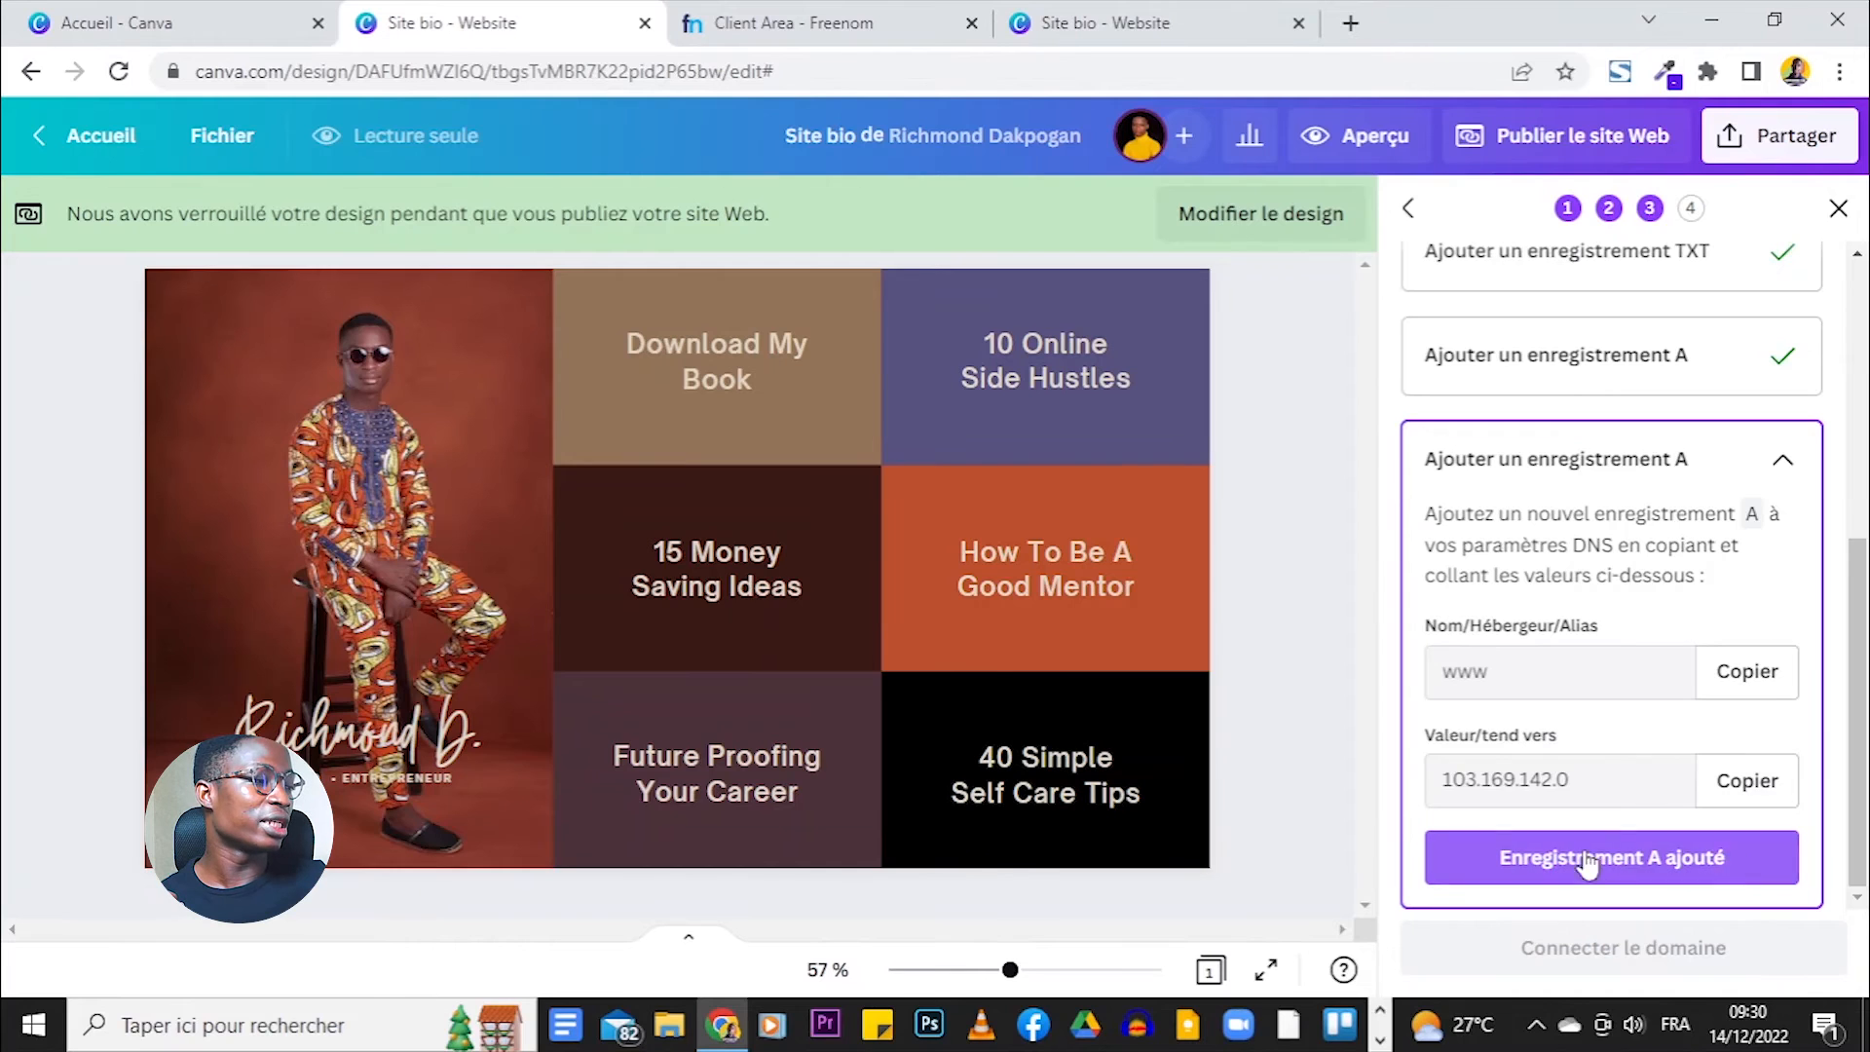
pyautogui.click(1664, 869)
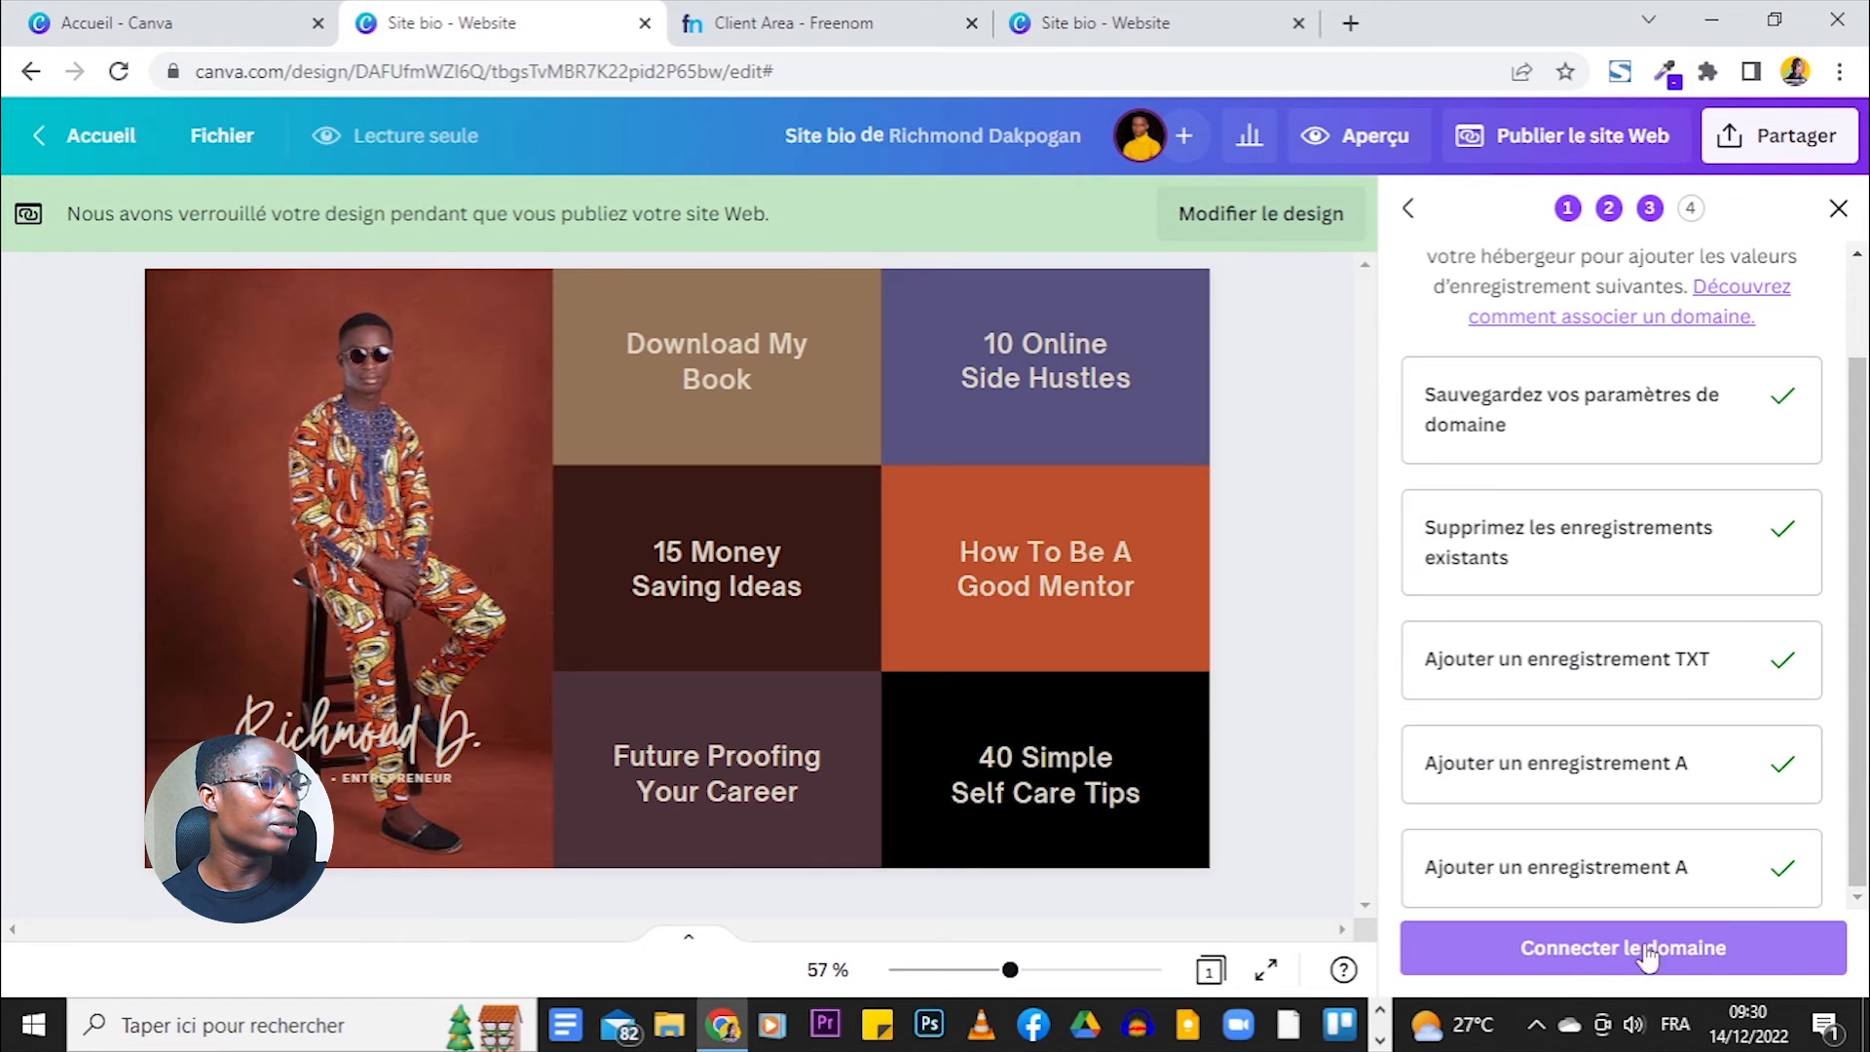
pyautogui.click(1719, 954)
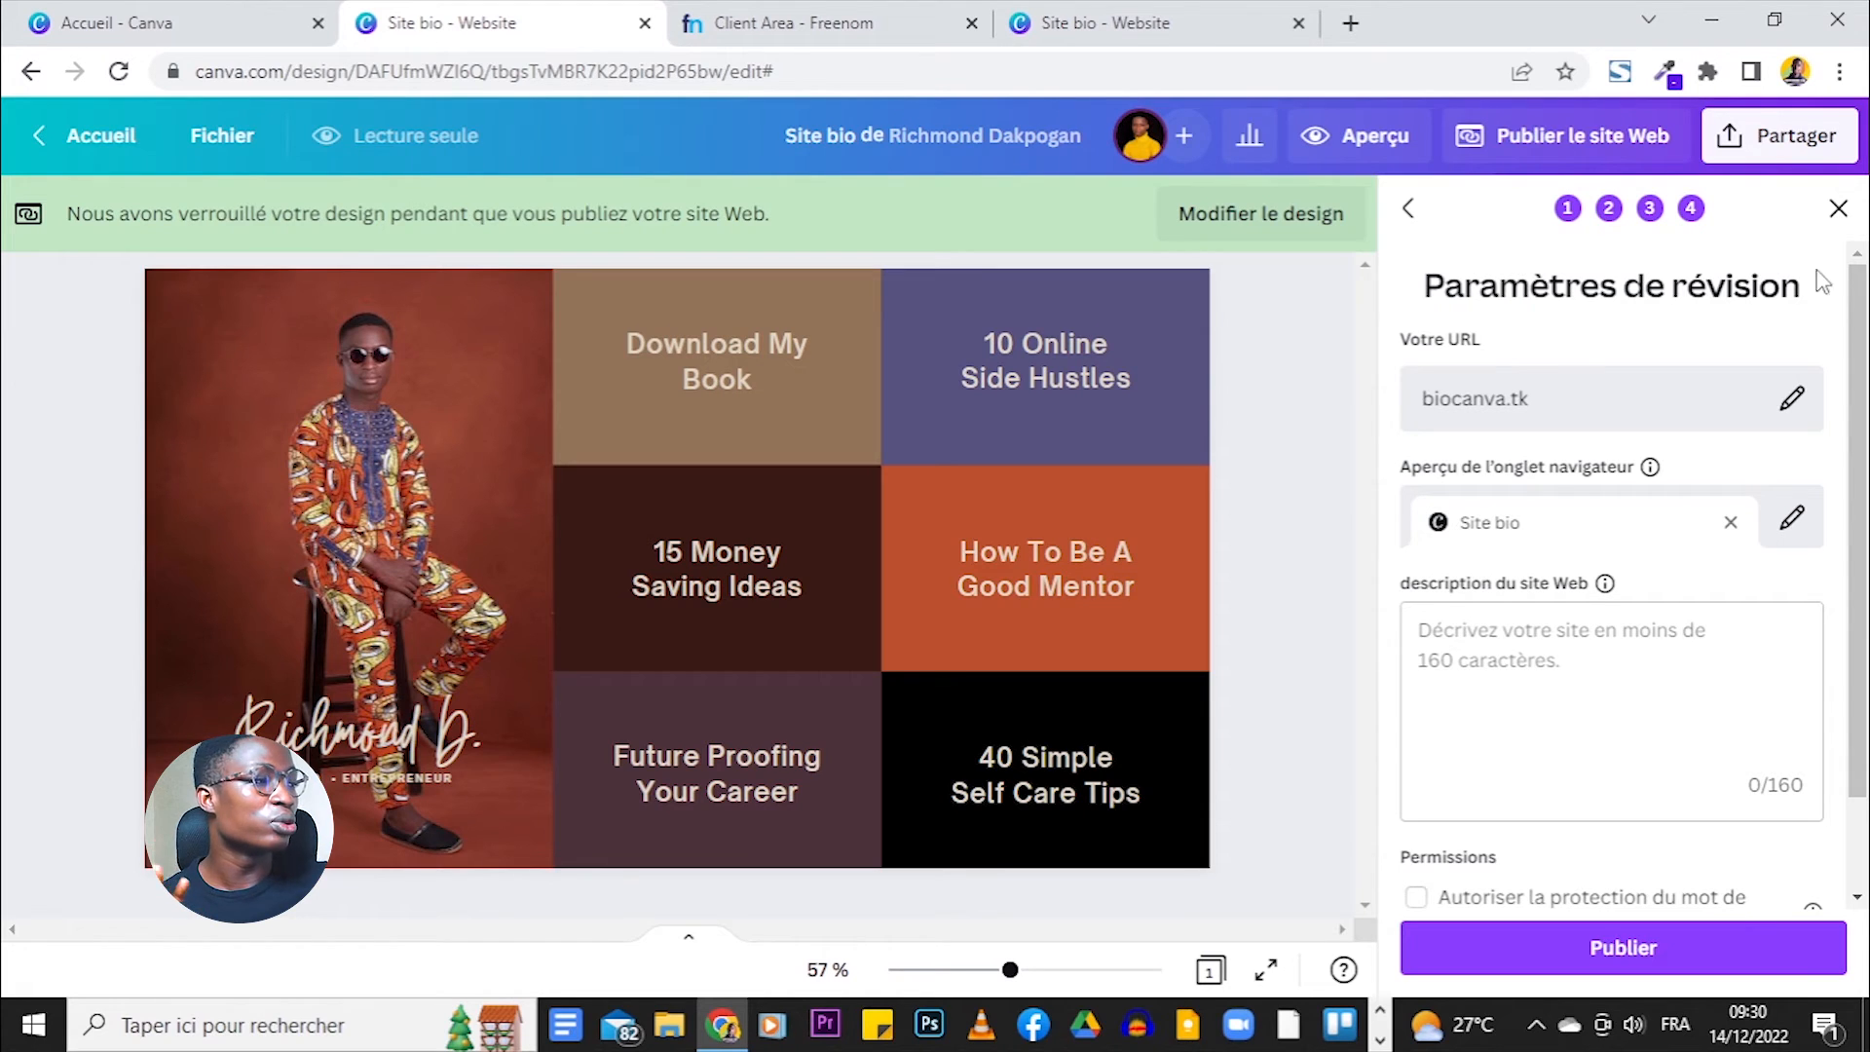
pyautogui.scroll(-1, 1517, 385)
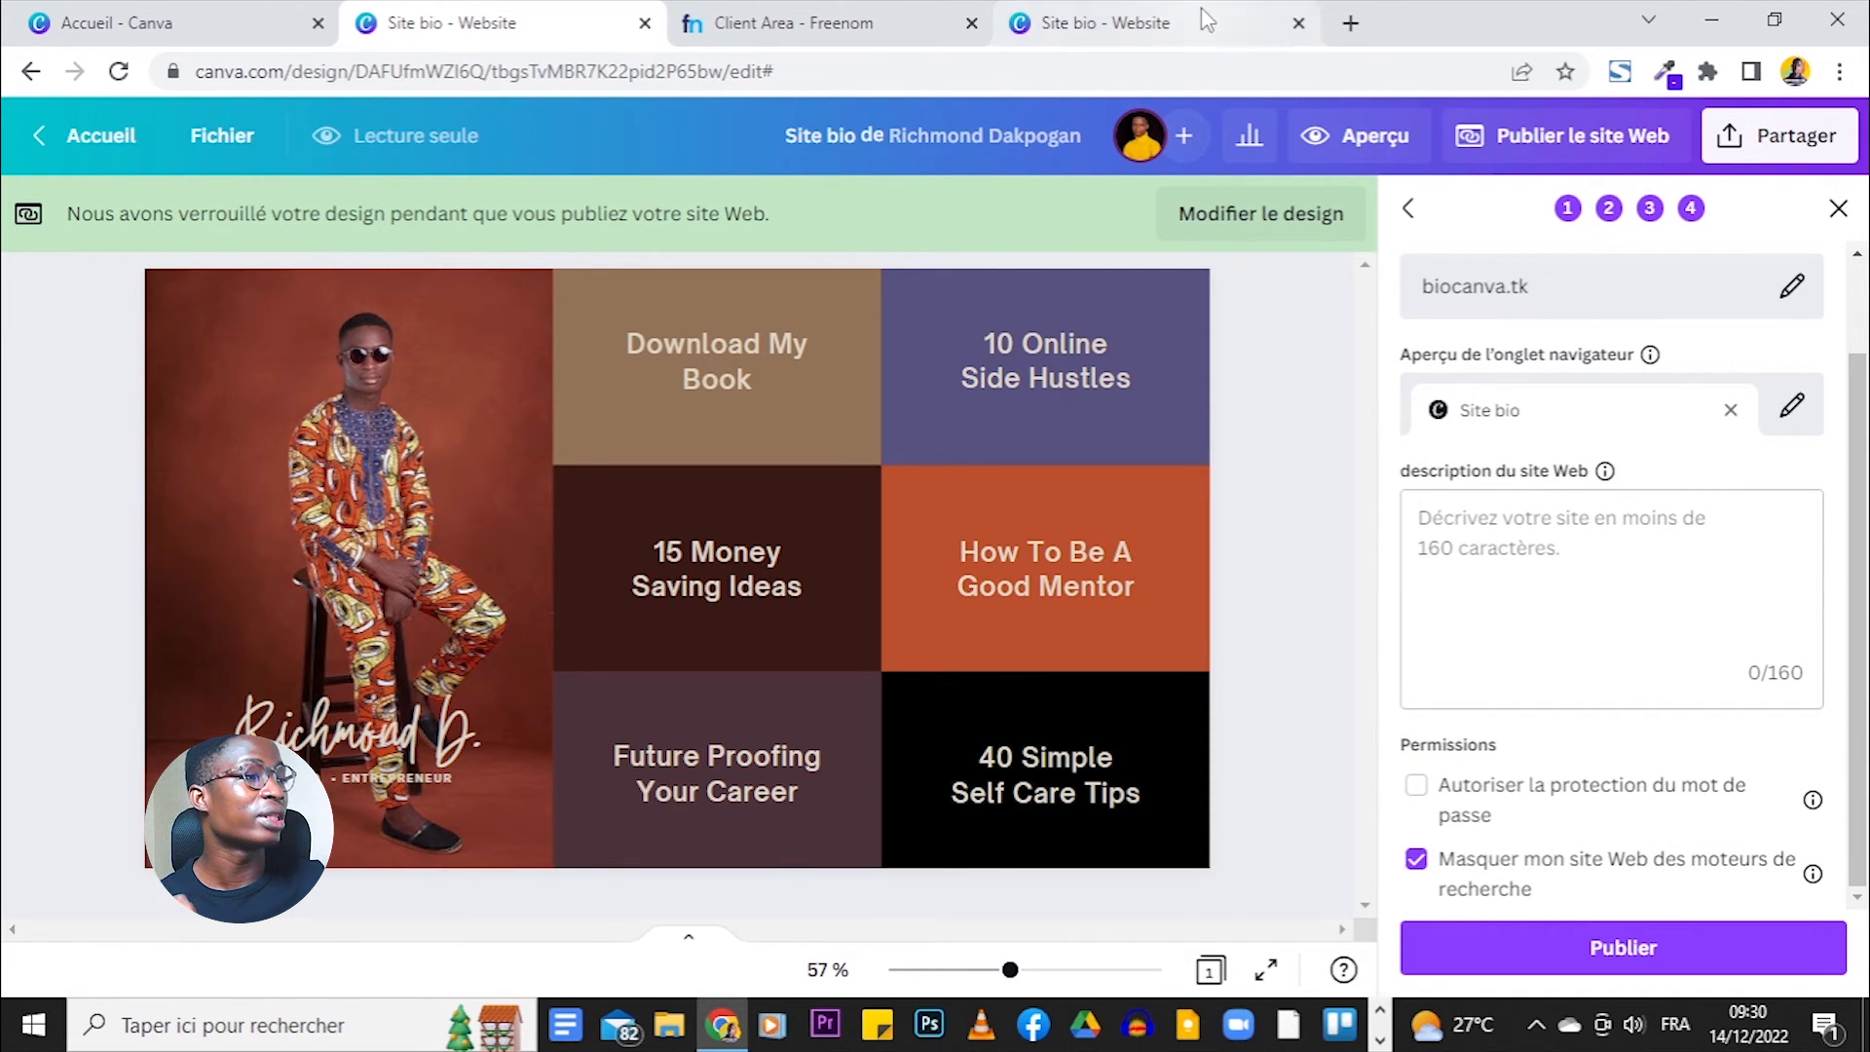
pyautogui.click(1101, 22)
pyautogui.click(857, 22)
pyautogui.scroll(3, 1176, 356)
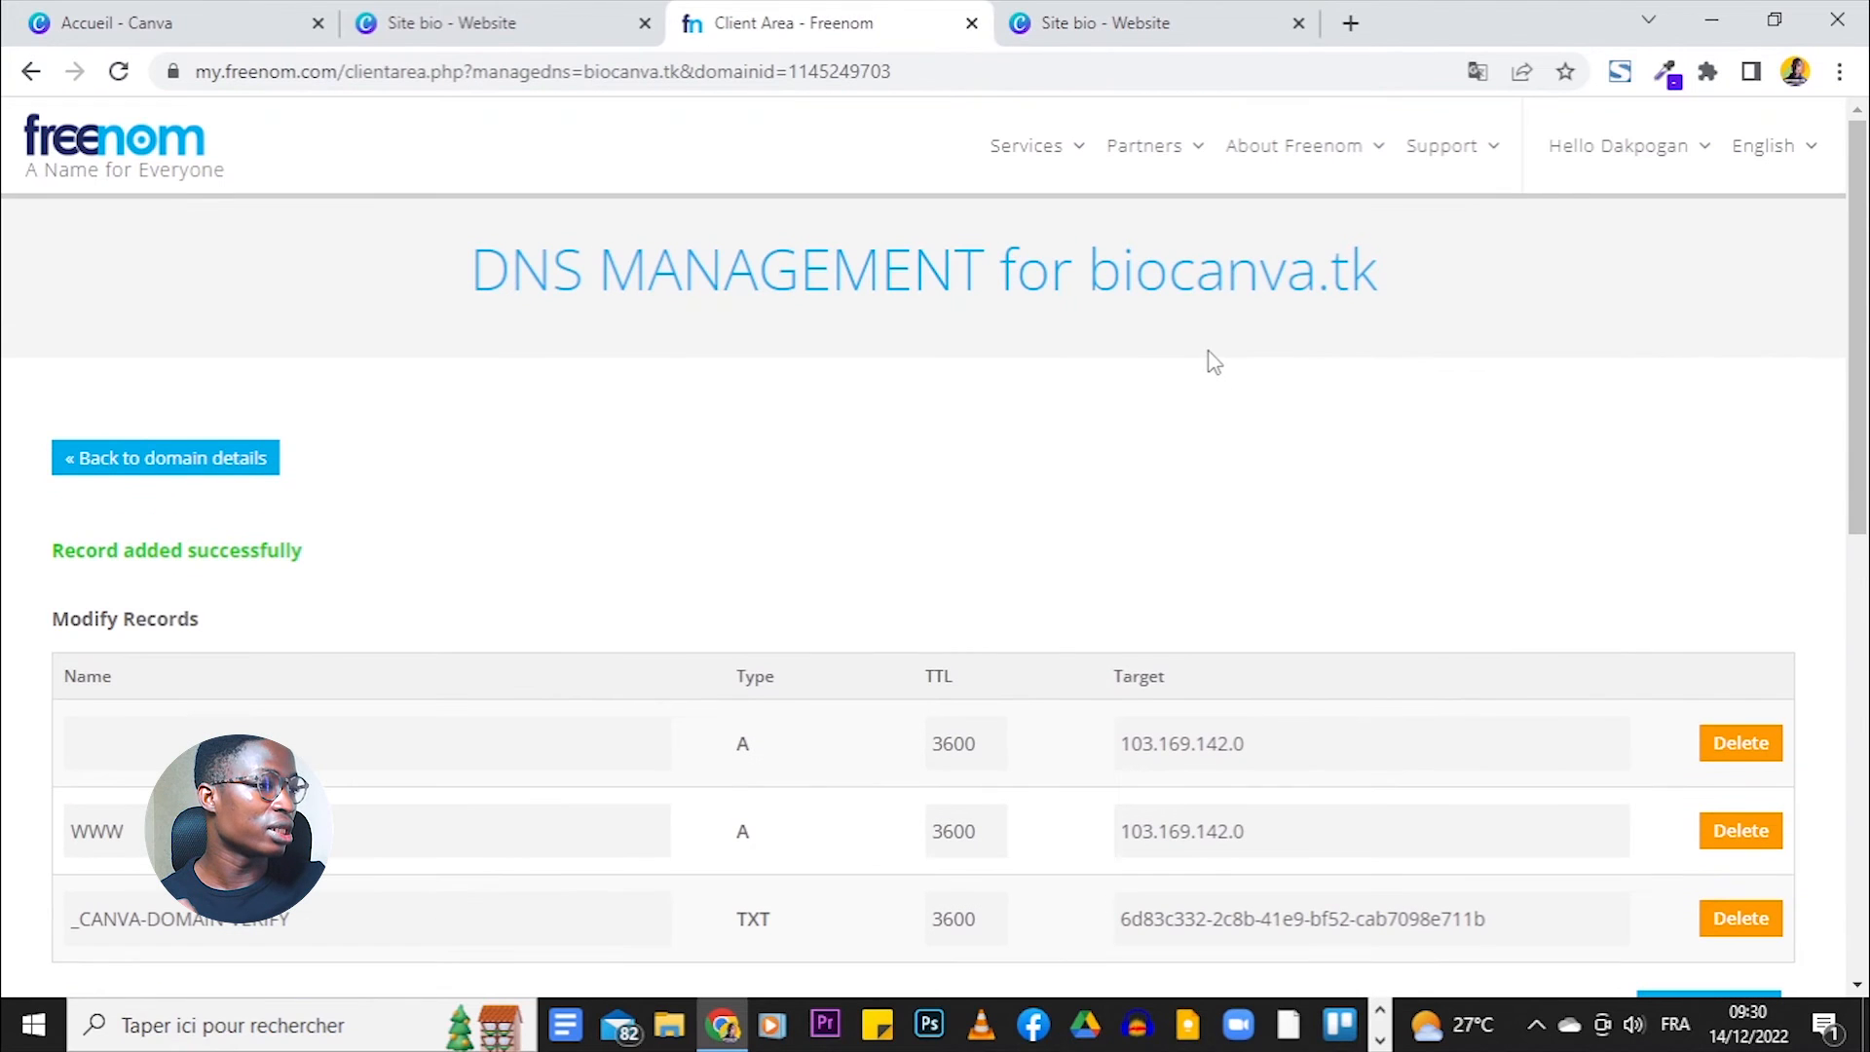
# In Canva's publishing settings, use the TraficQuand Medias logo as the browser tab icon and enter "Ceci est un test." as the website description.
pyautogui.click(487, 22)
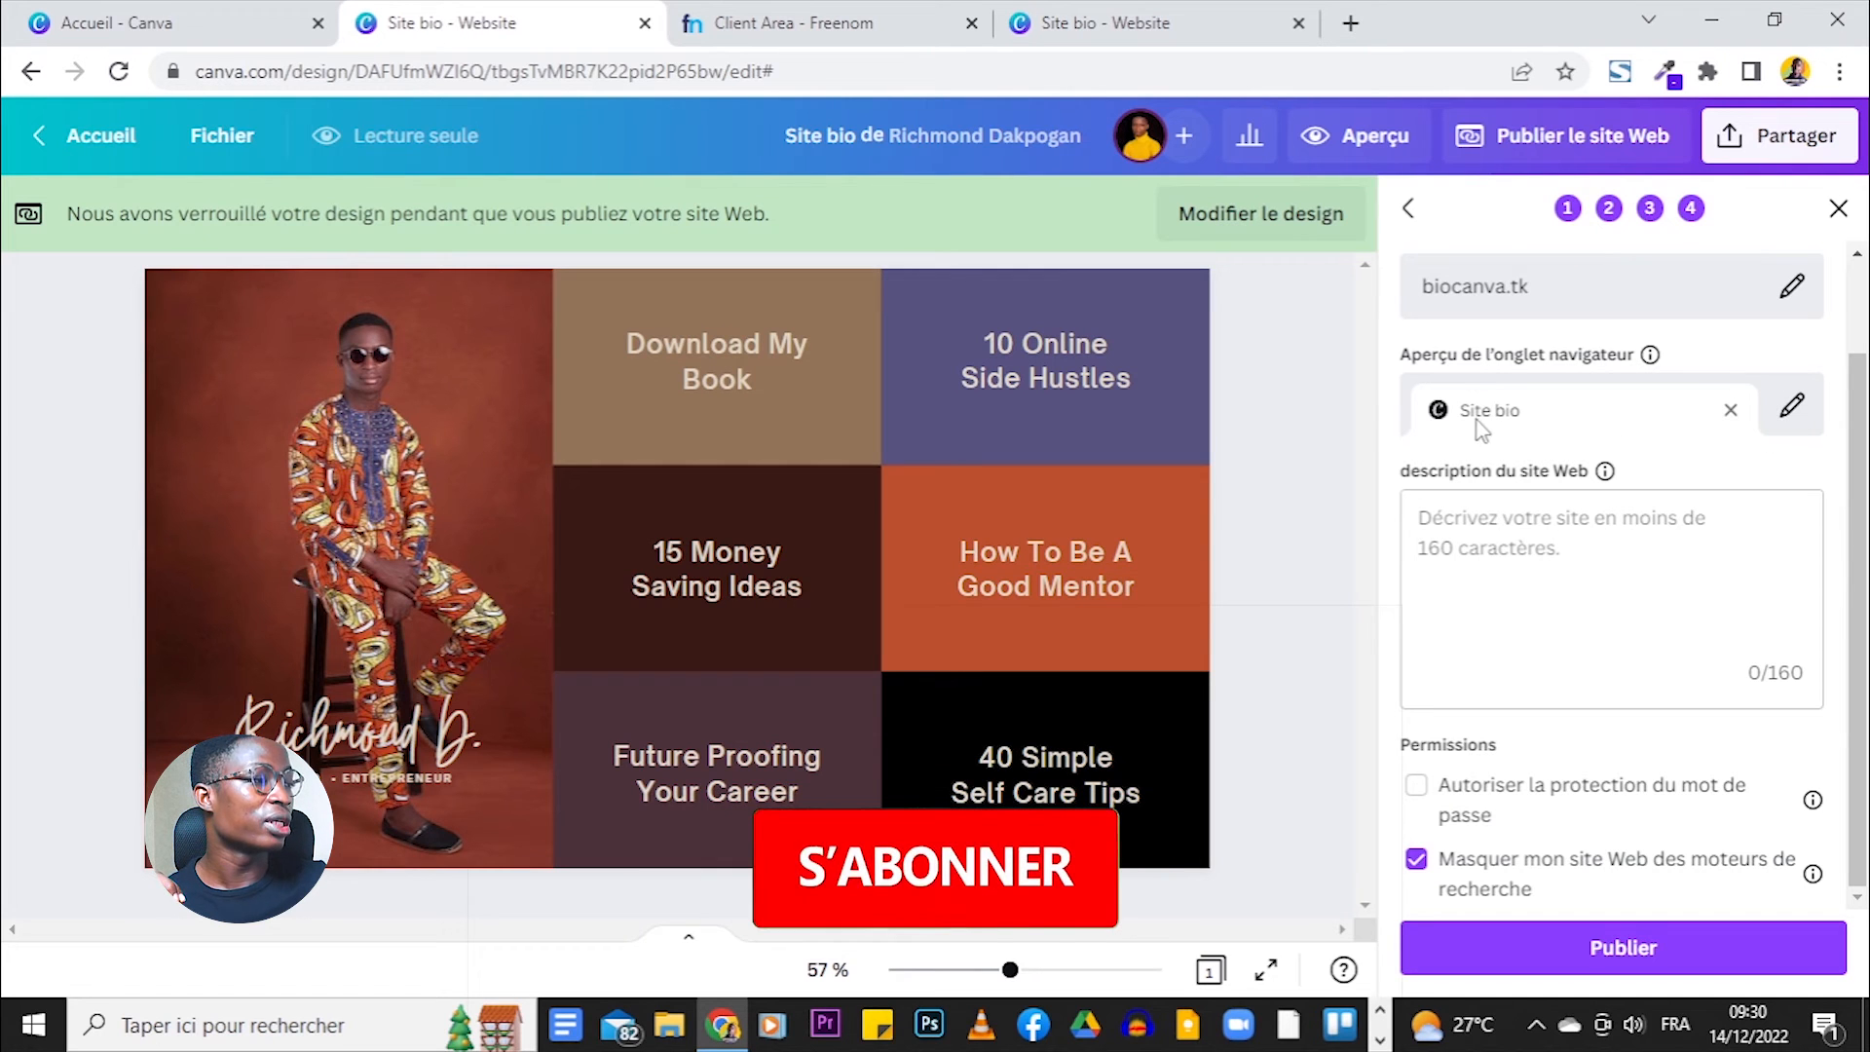
pyautogui.click(1791, 405)
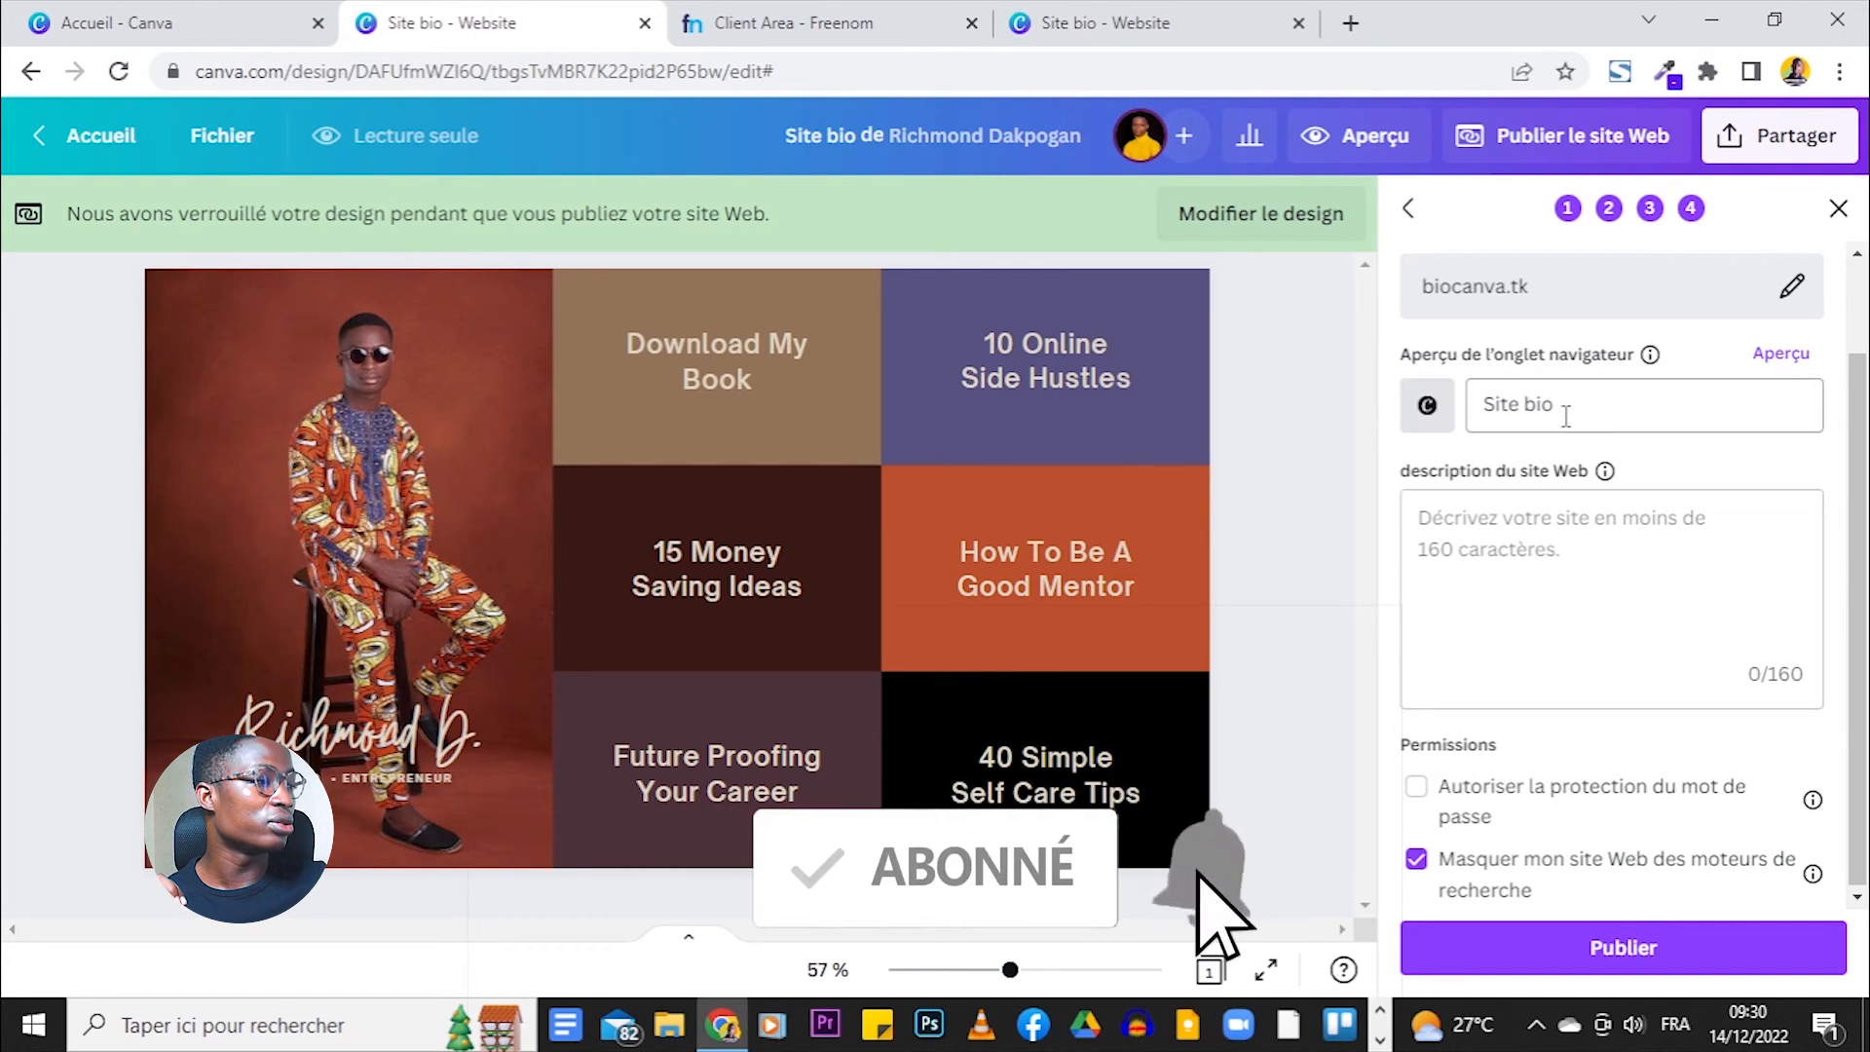
pyautogui.moveTo(1586, 416); pyautogui.dragTo(1442, 424)
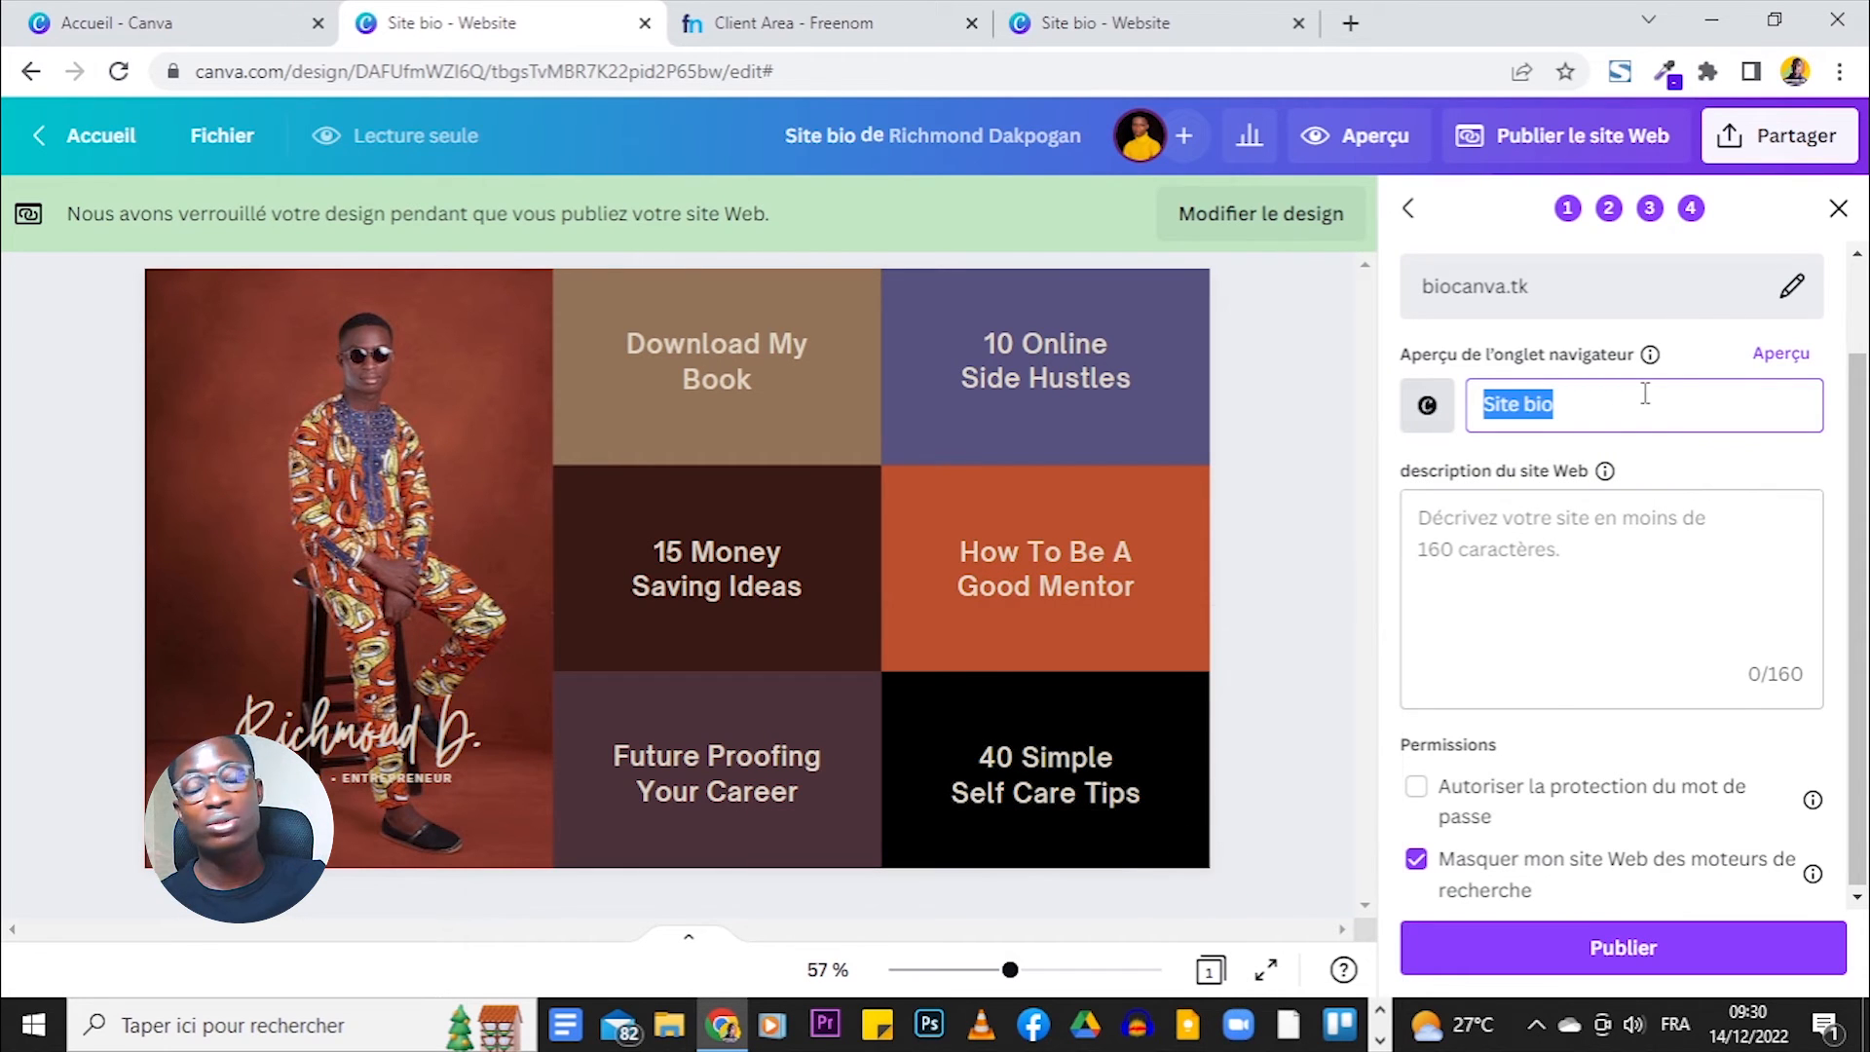
pyautogui.click(1426, 407)
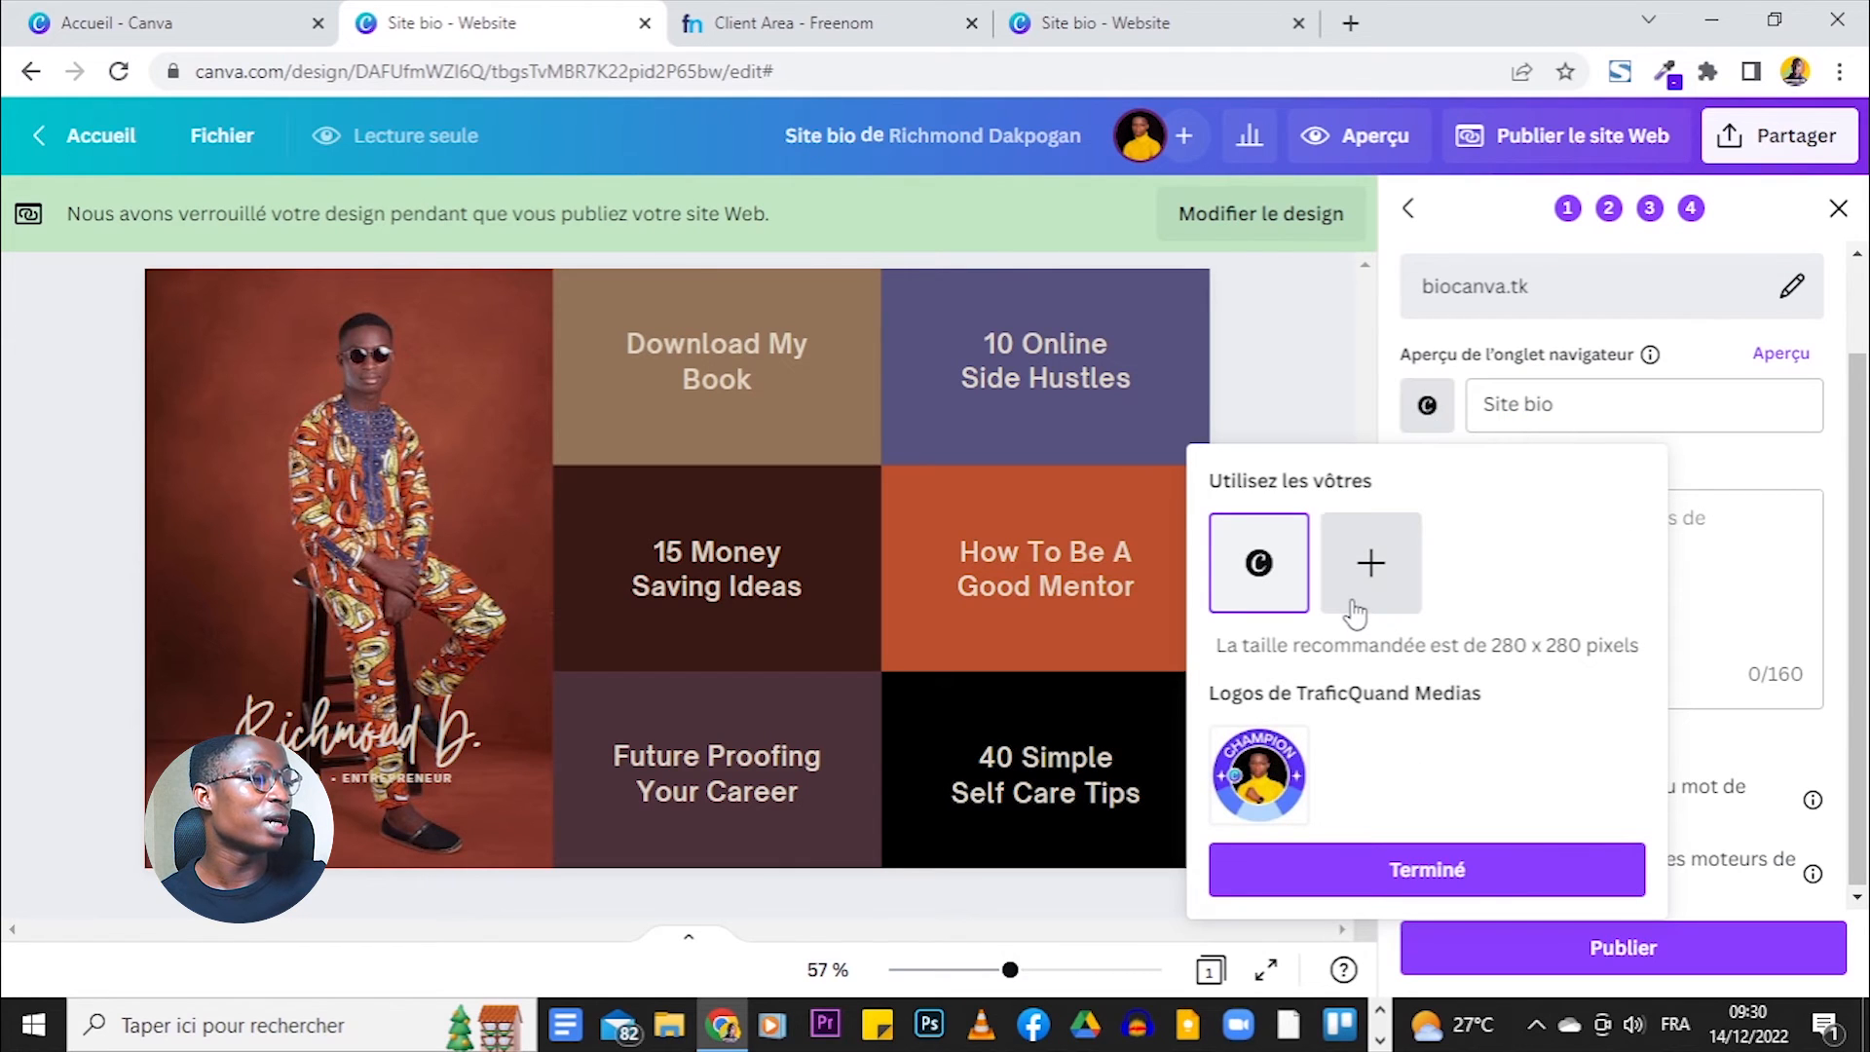
pyautogui.click(1370, 563)
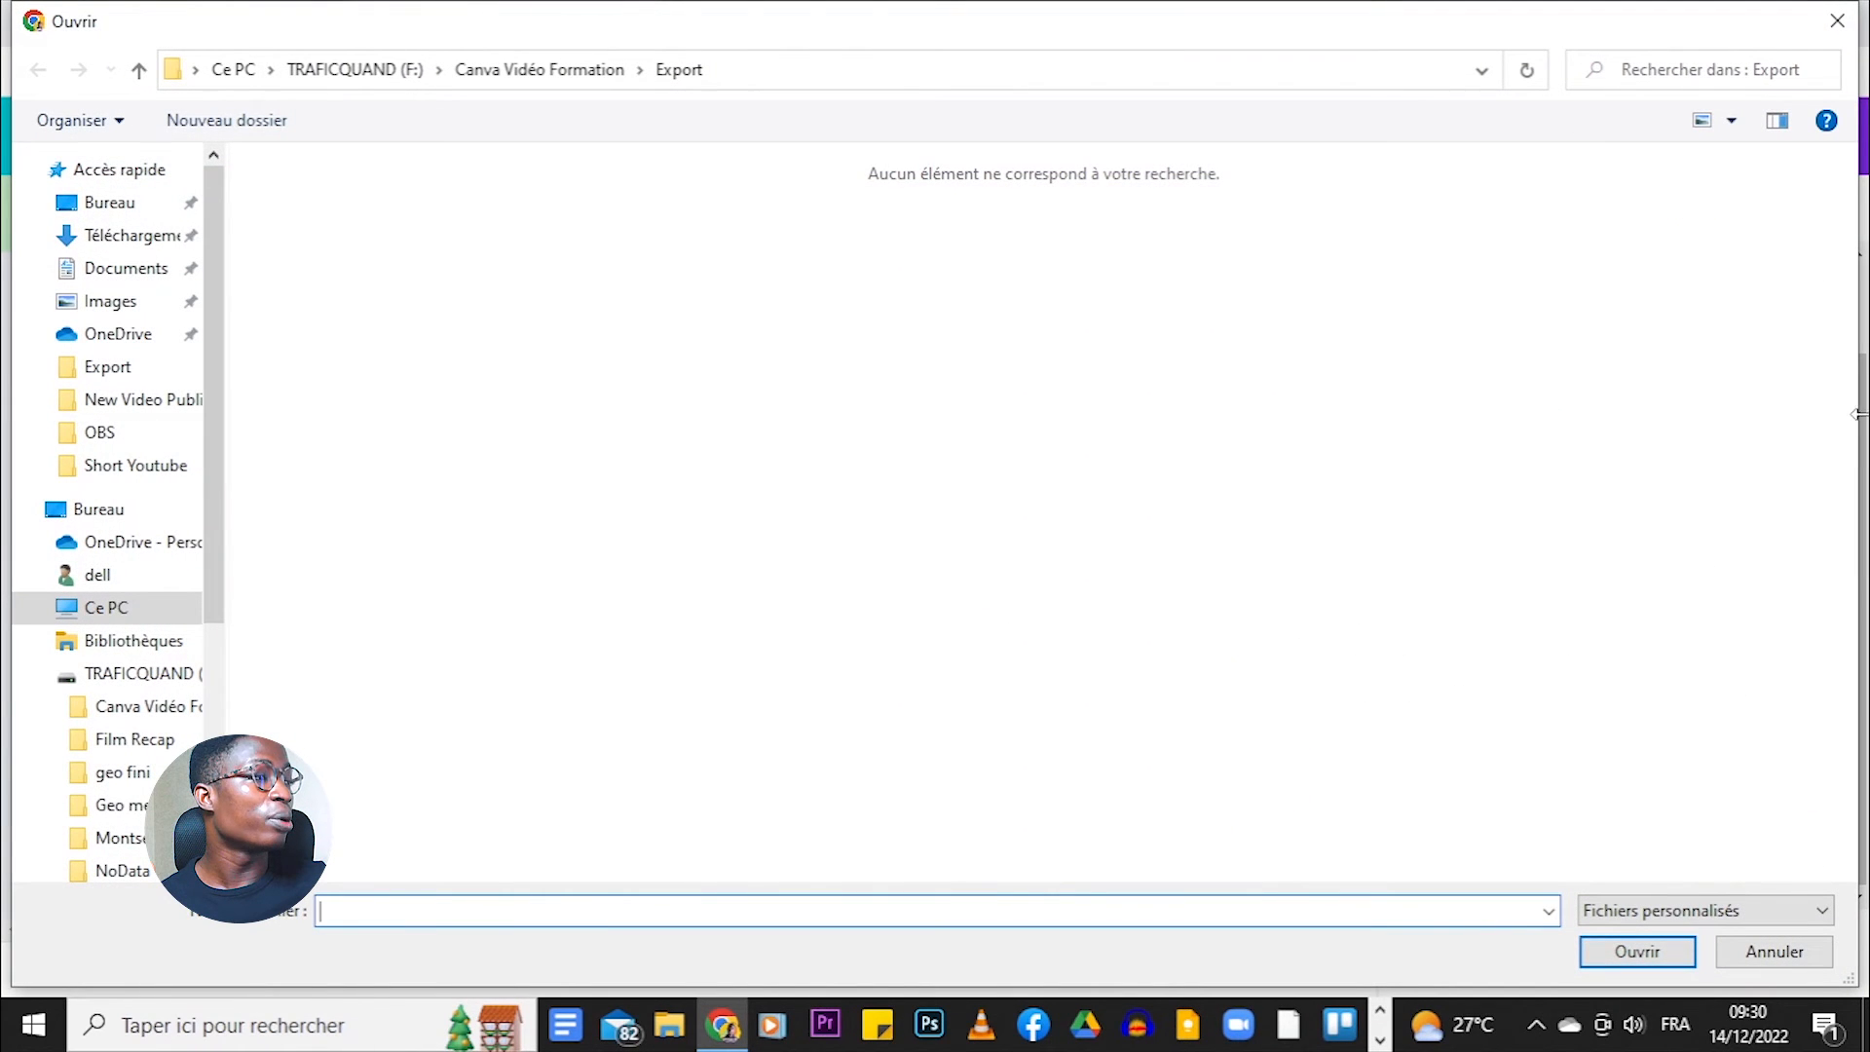
pyautogui.click(1837, 21)
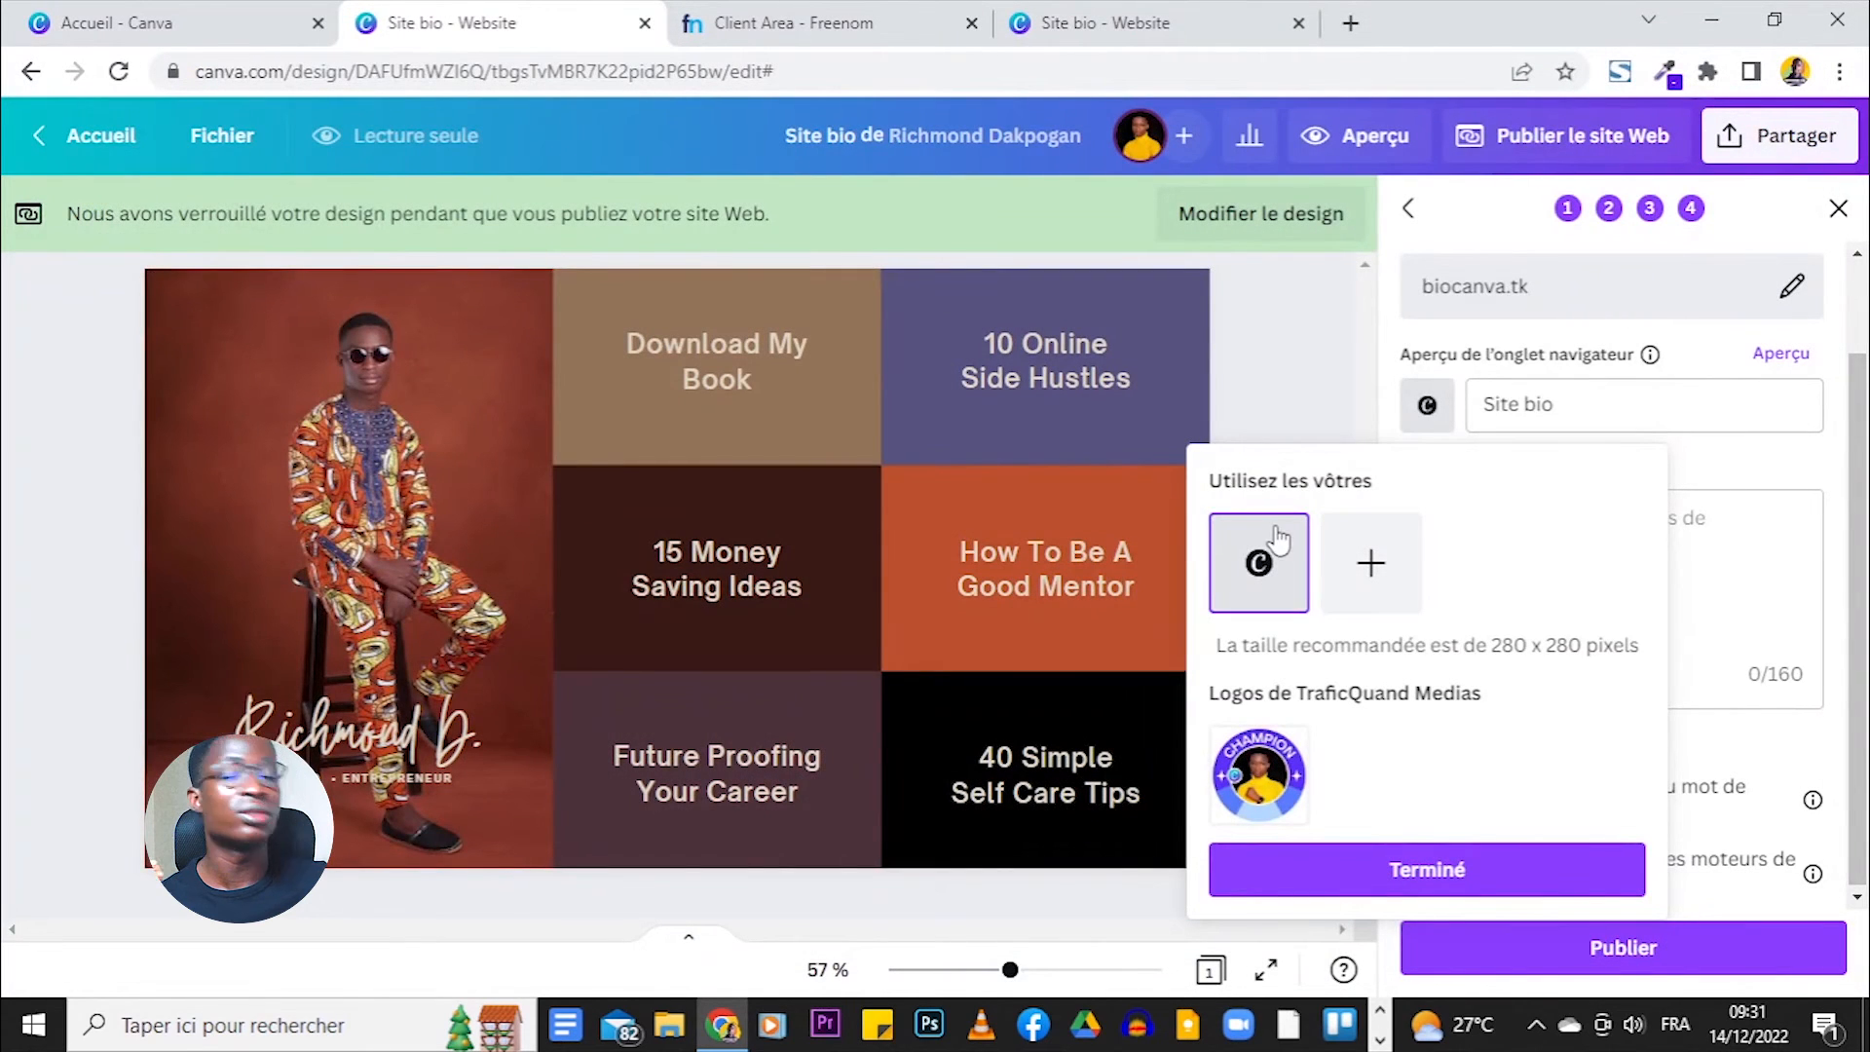
pyautogui.click(1461, 886)
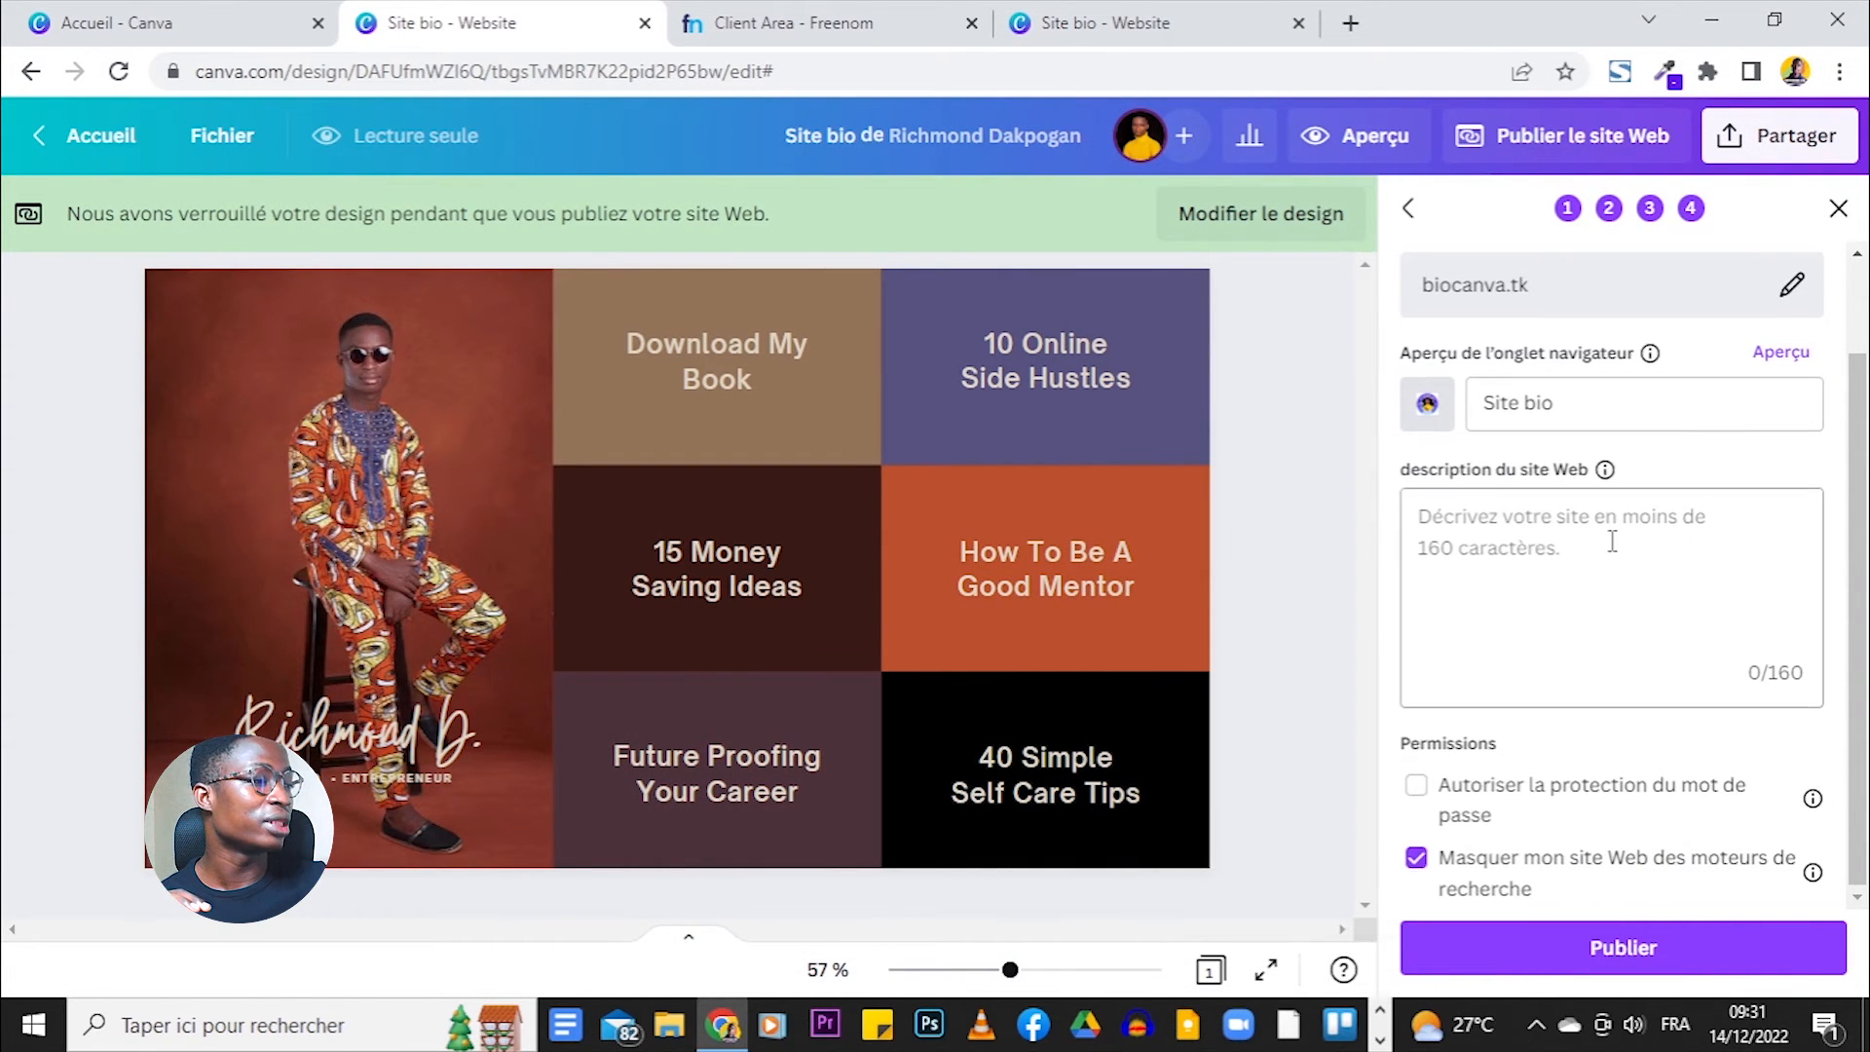
pyautogui.click(1507, 530)
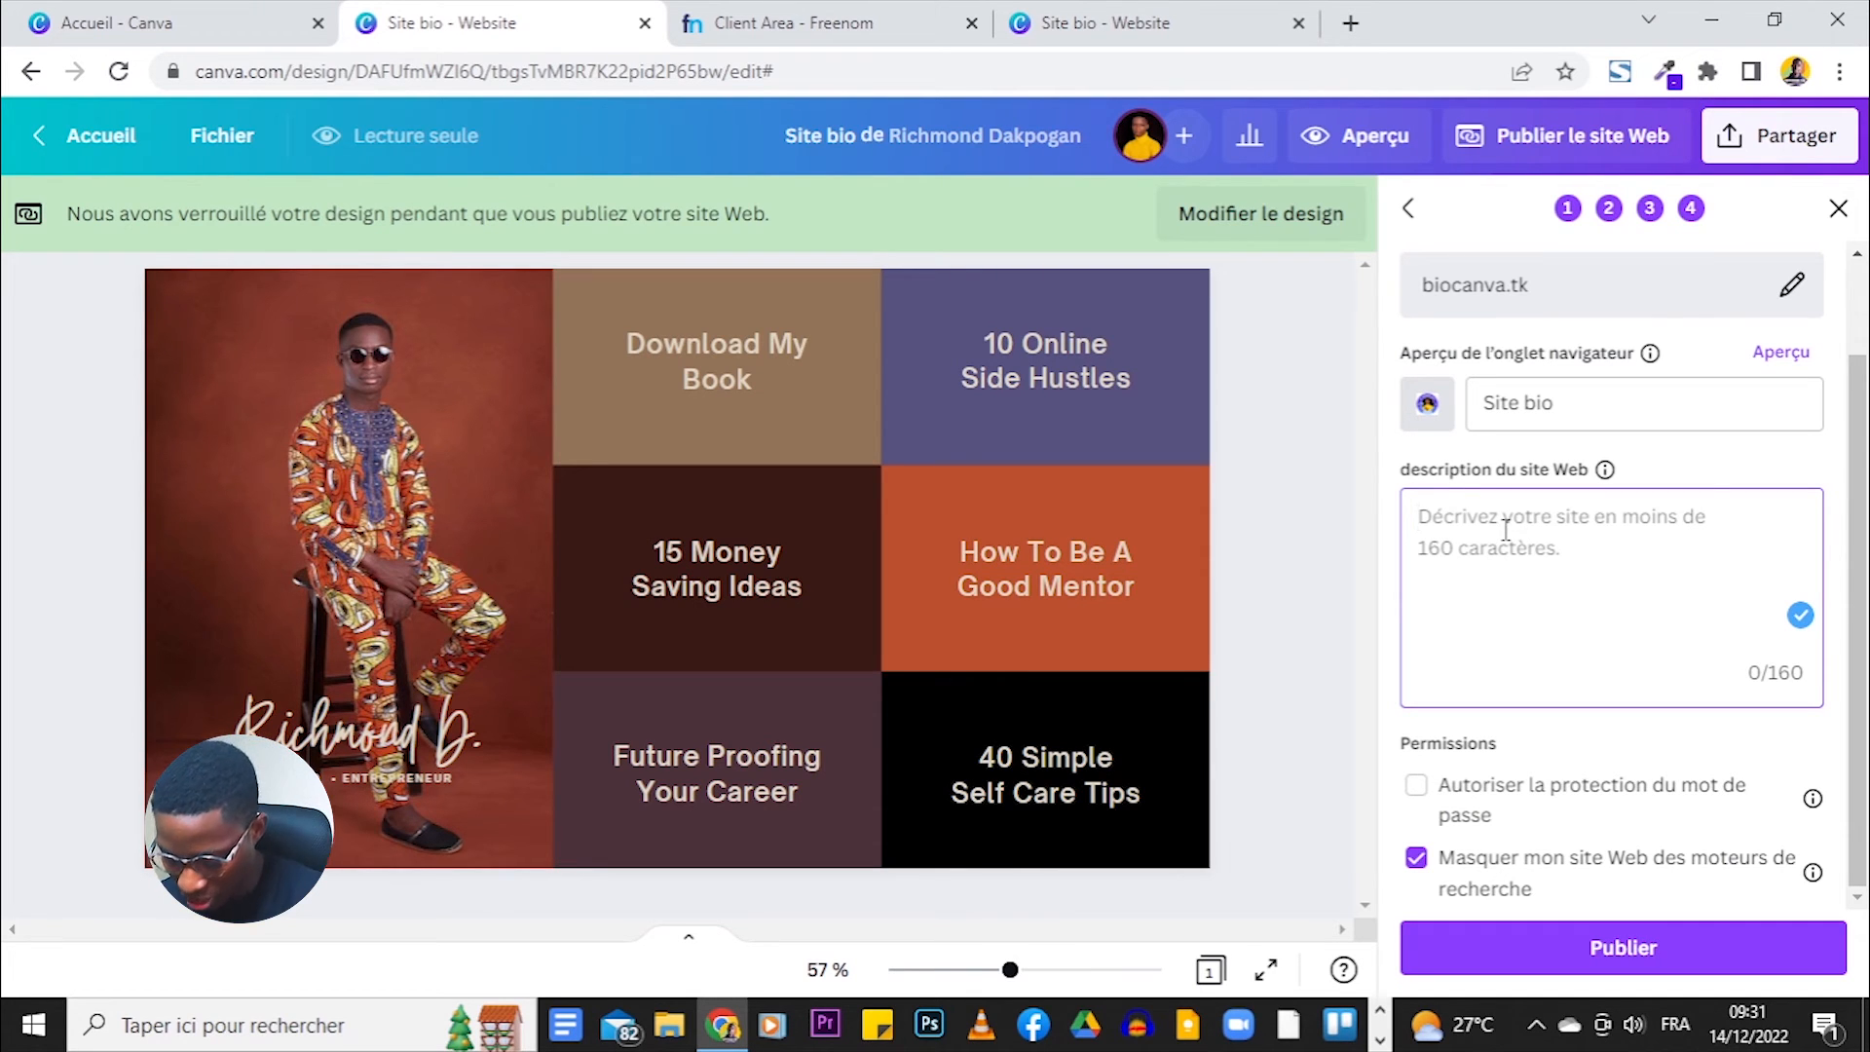
pyautogui.write('Ceci est un test.')
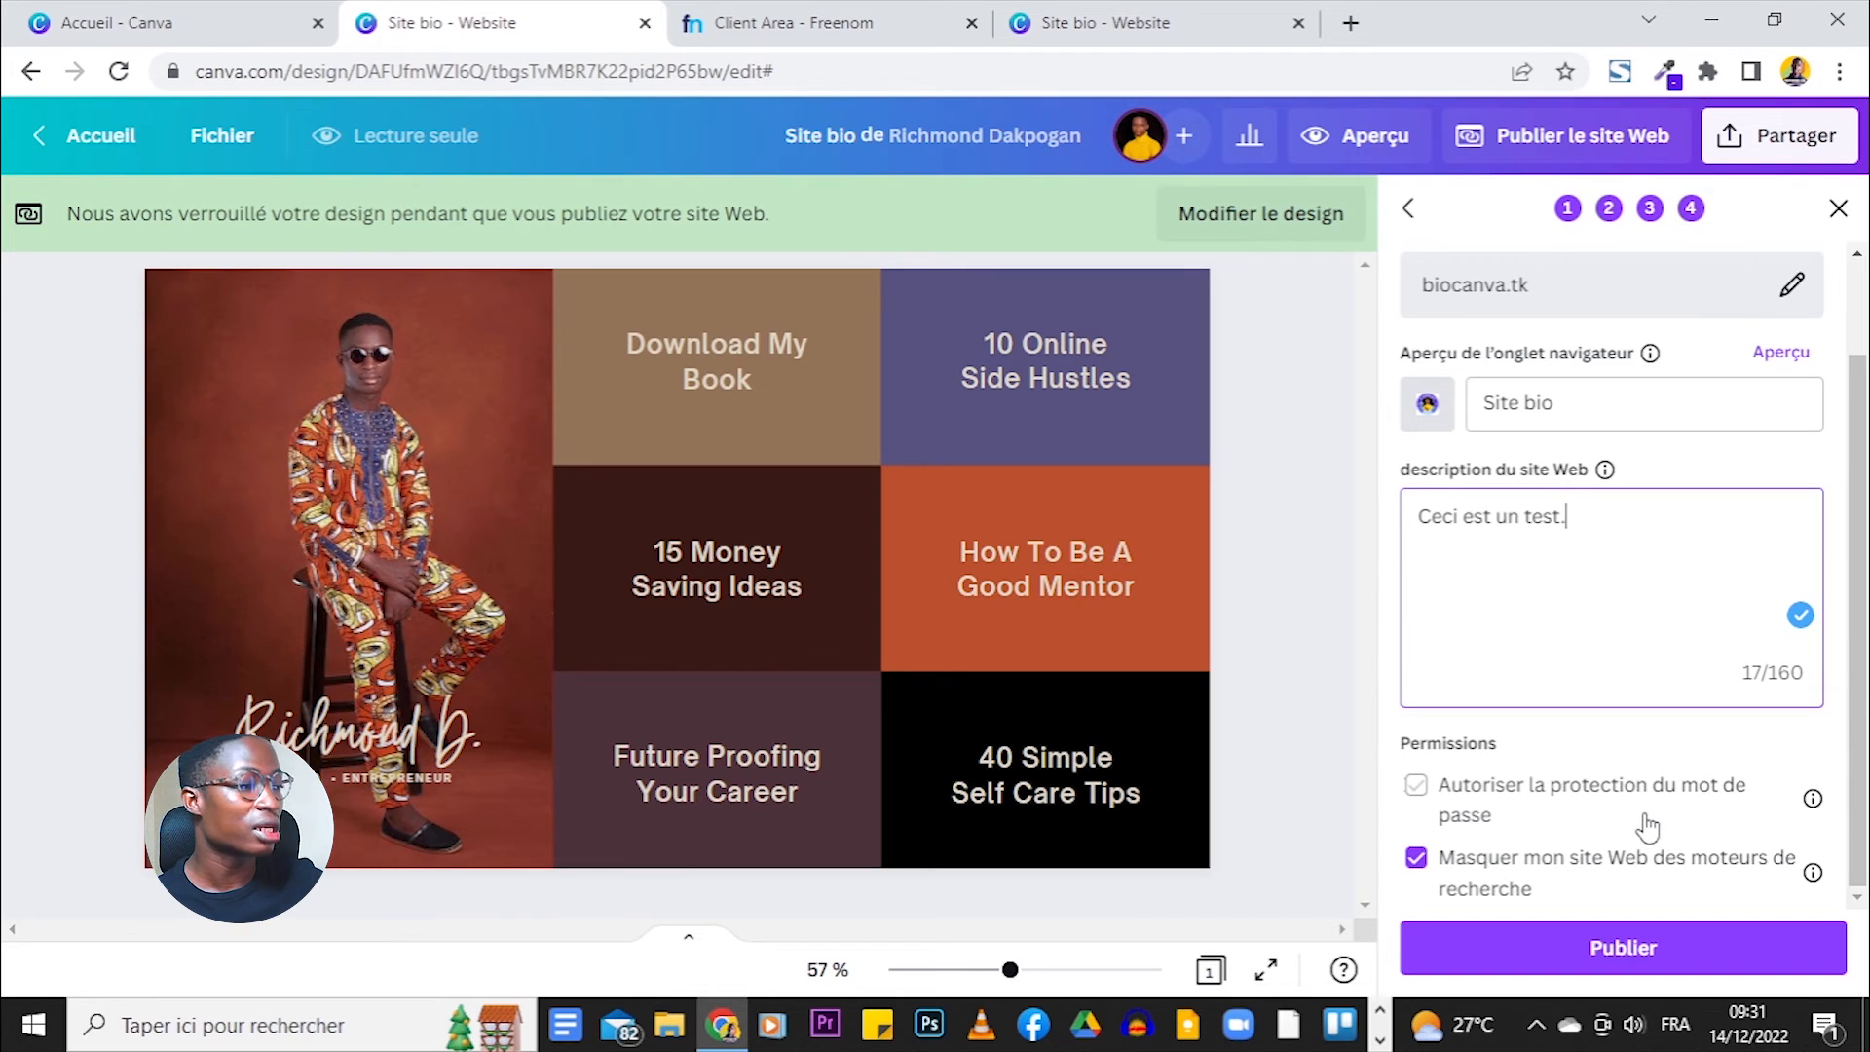
# Turn off hiding the website from search engines and publish the site to biocanva.tk.
pyautogui.click(1744, 876)
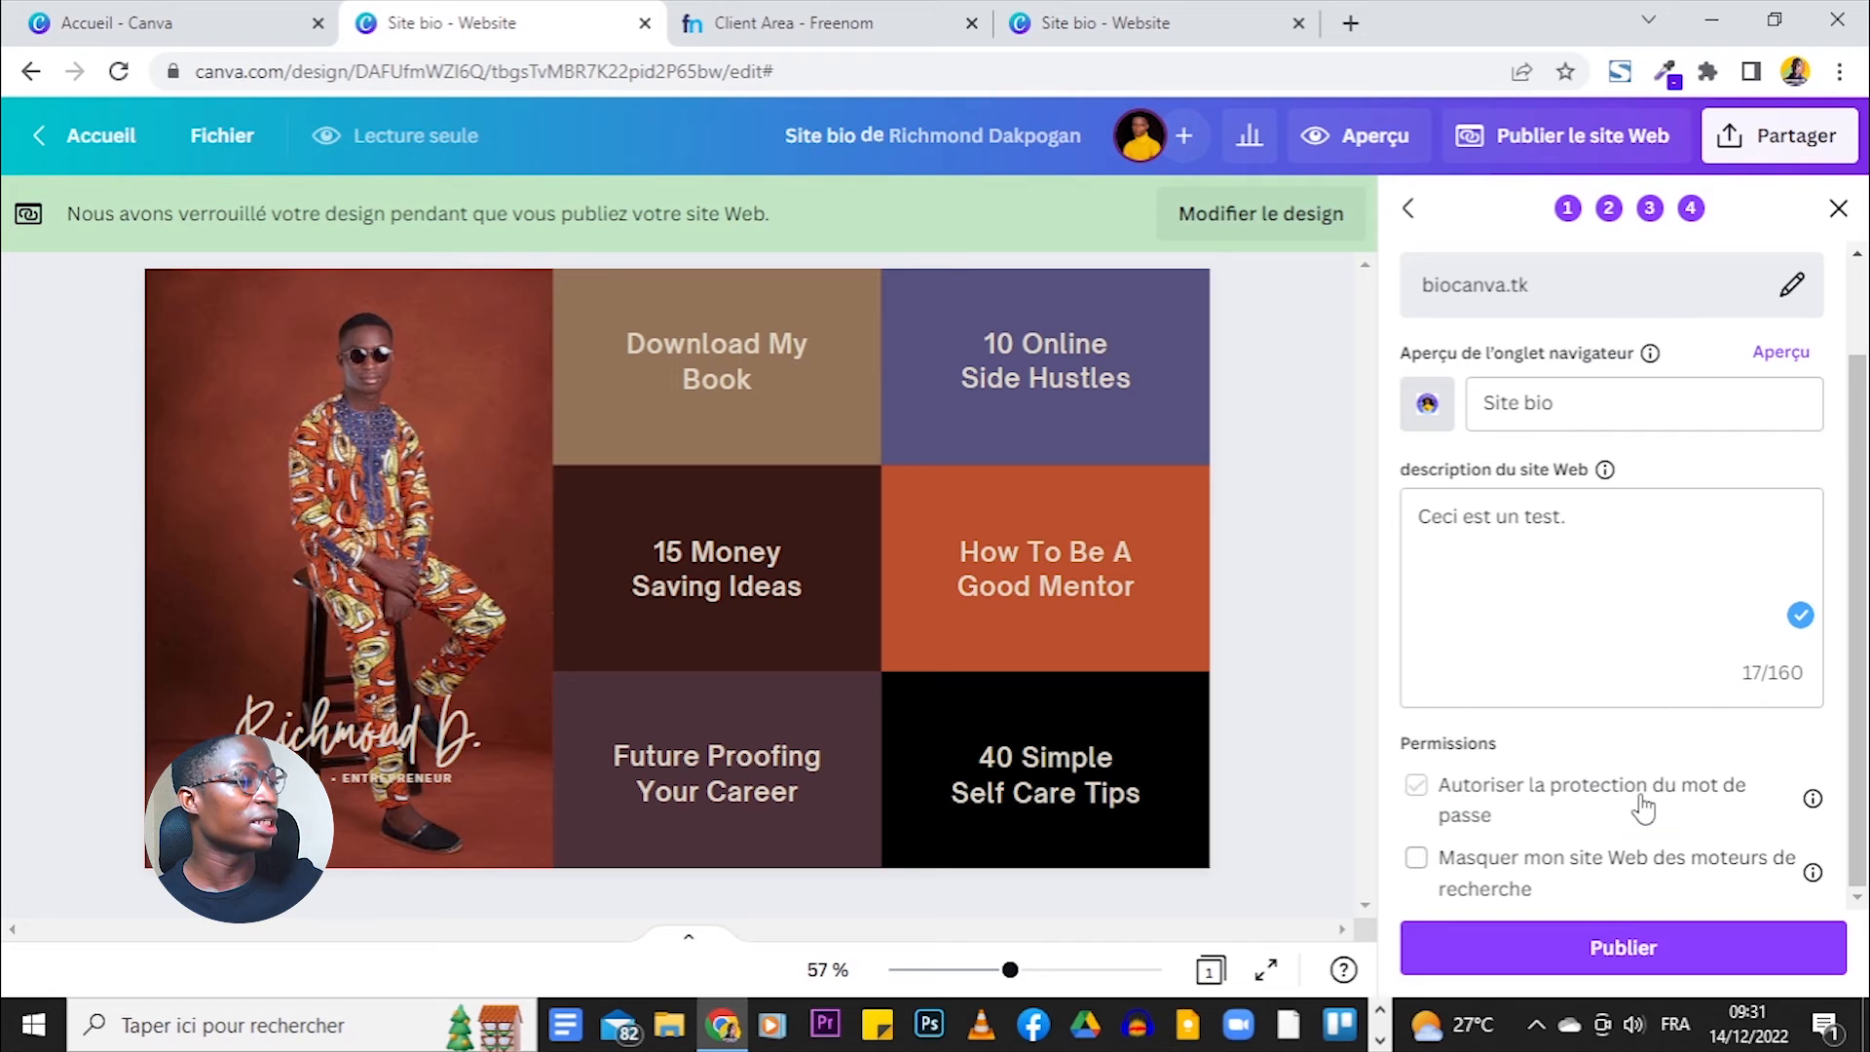
pyautogui.click(1616, 949)
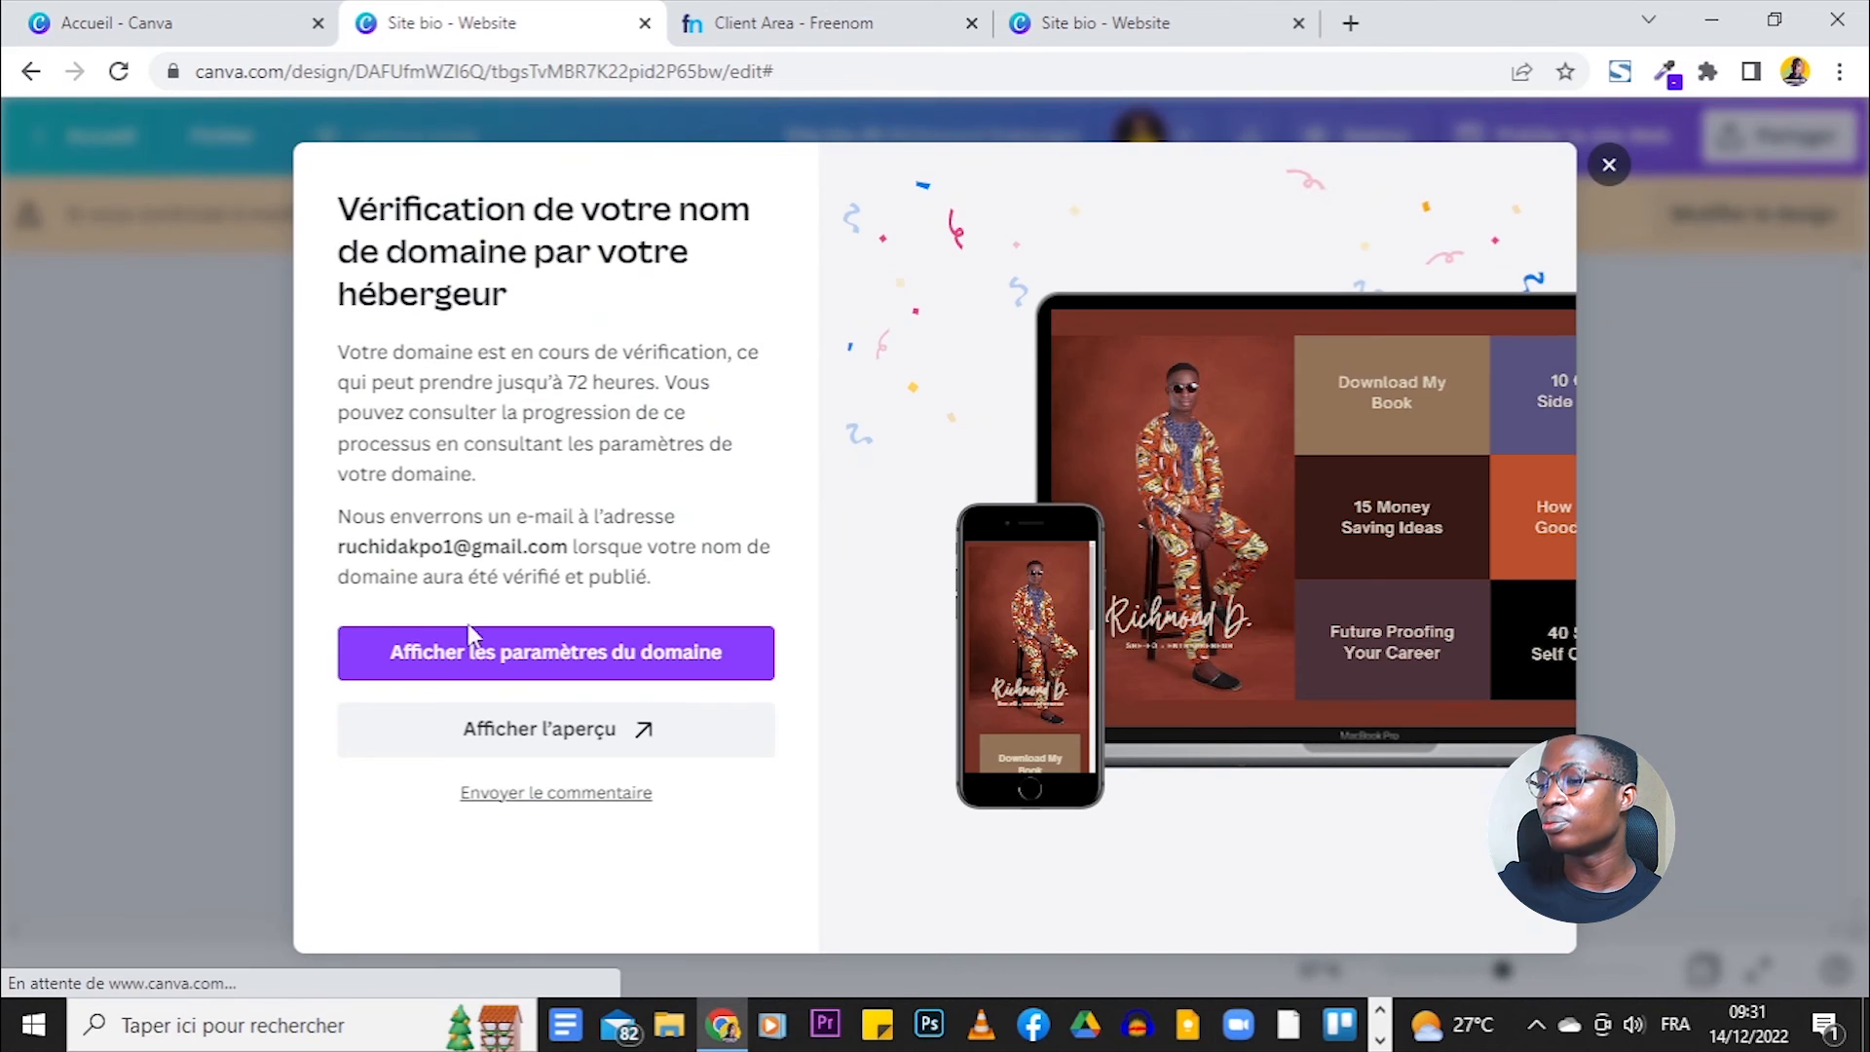
# Open the published site's preview, check its preview address, and return to the domain verification notice.
pyautogui.rightClick(589, 738)
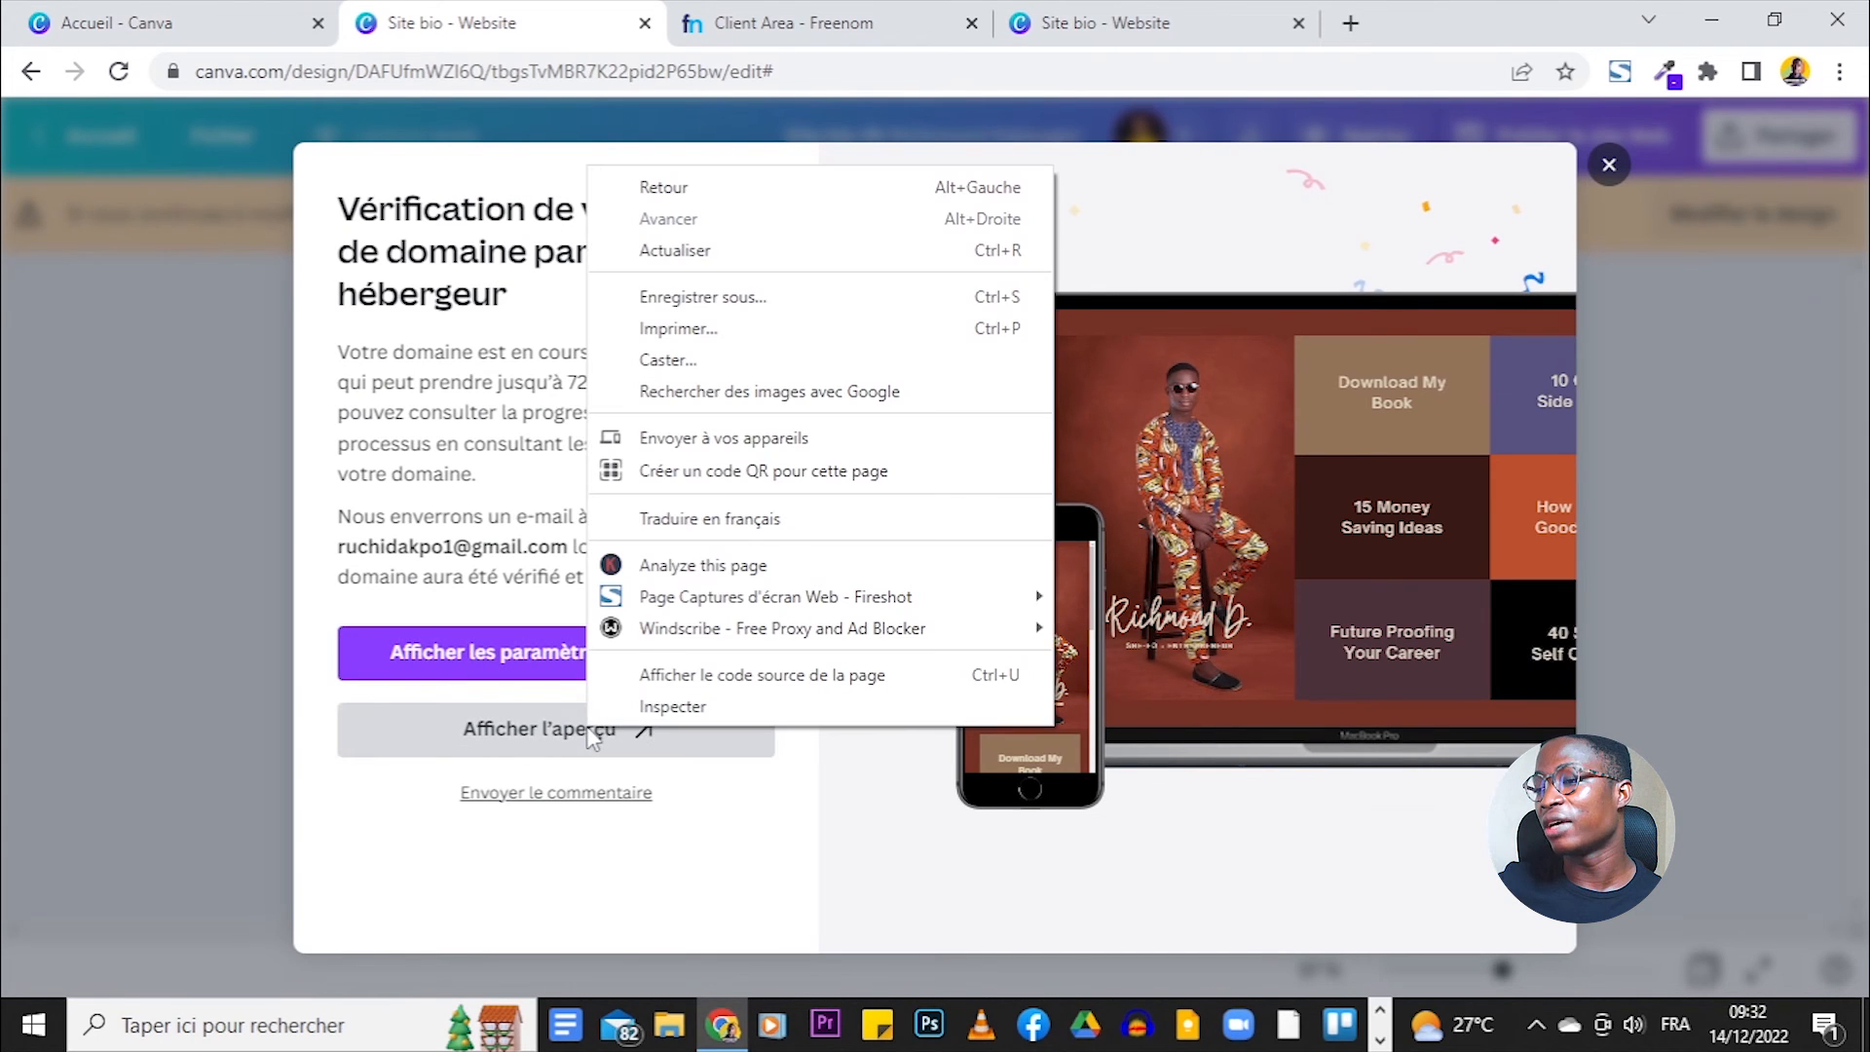
pyautogui.click(585, 748)
pyautogui.click(584, 748)
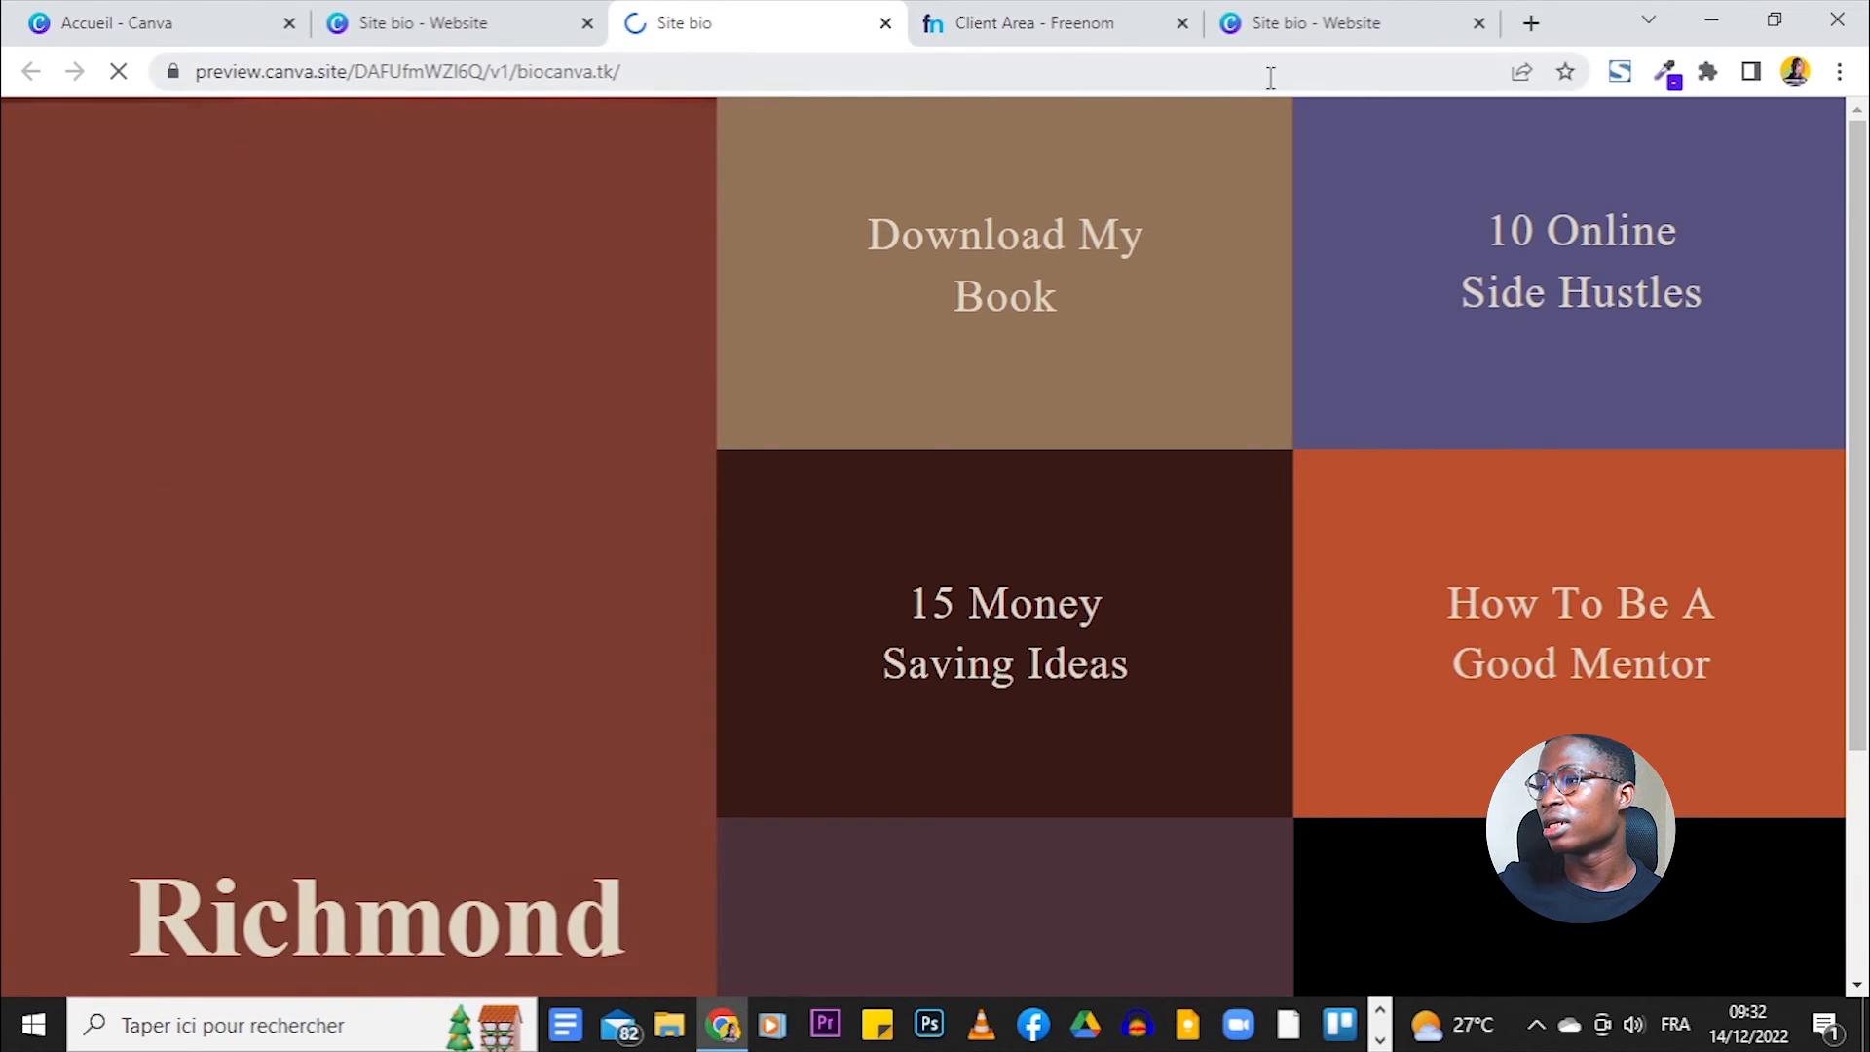
pyautogui.moveTo(197, 71); pyautogui.dragTo(671, 37)
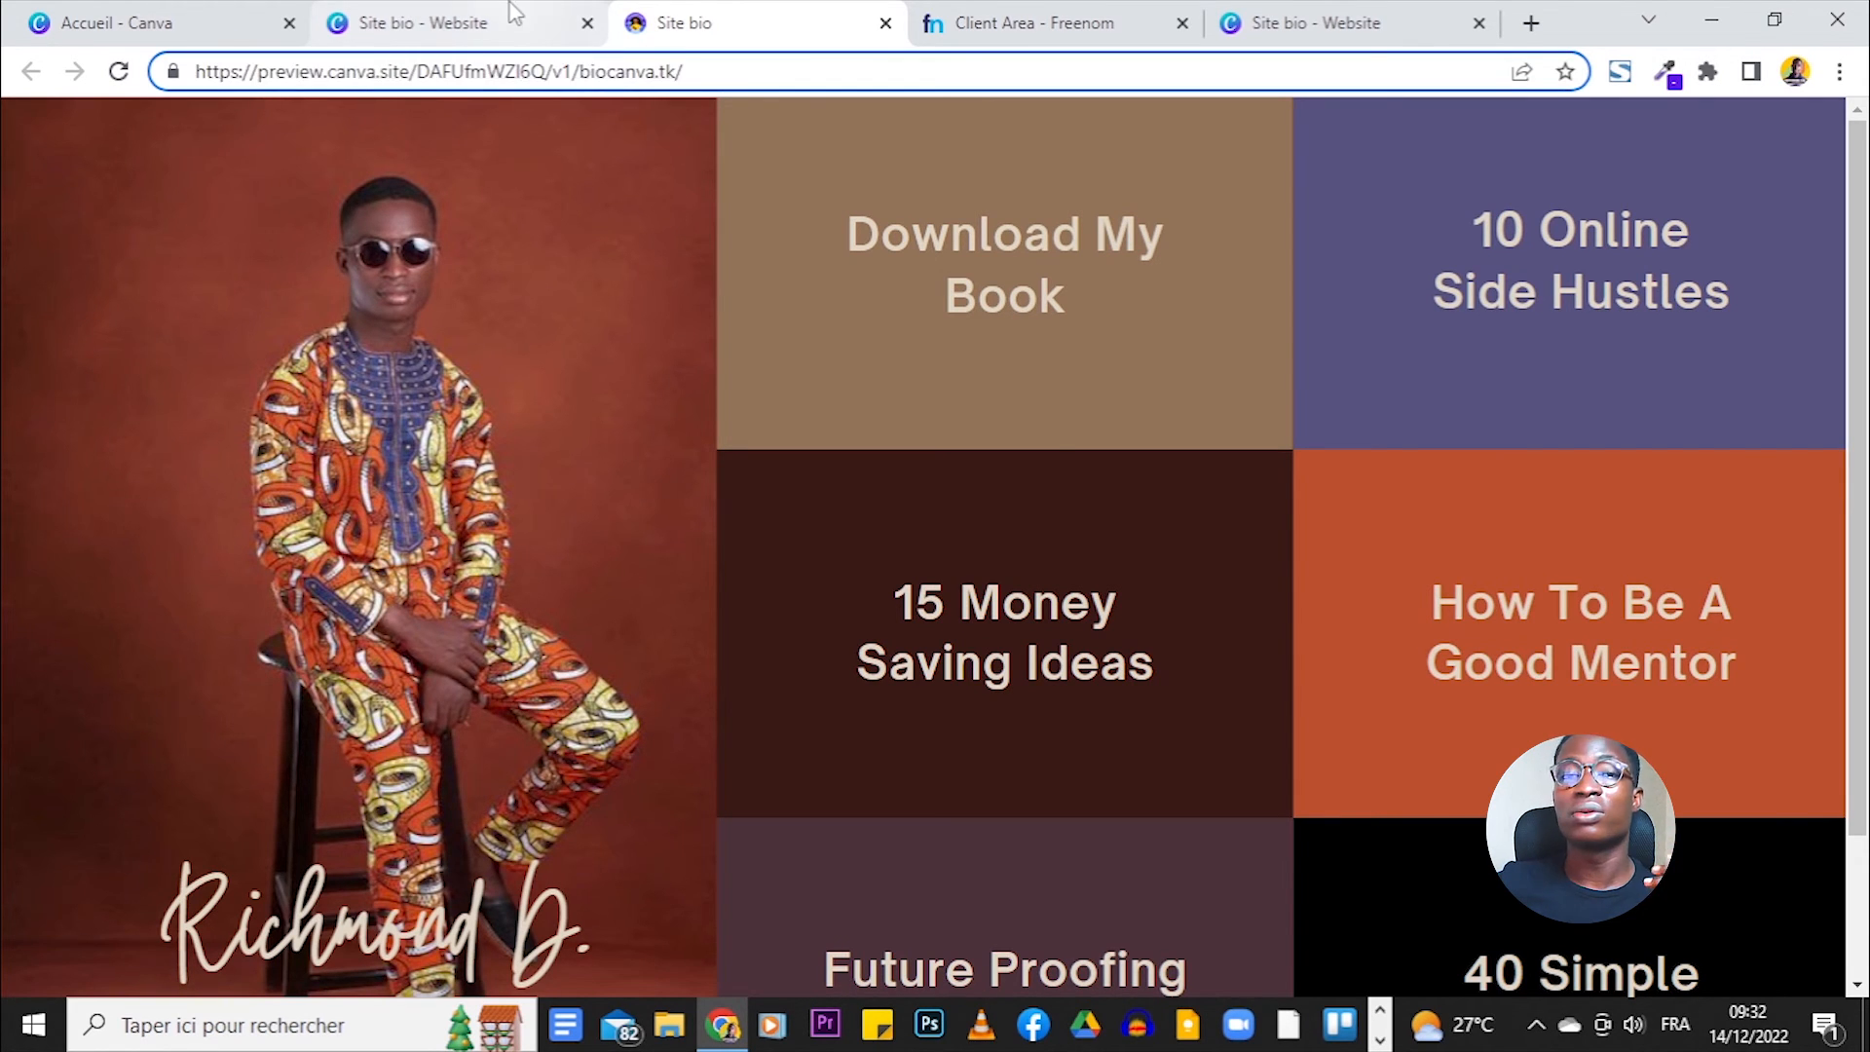
pyautogui.click(511, 12)
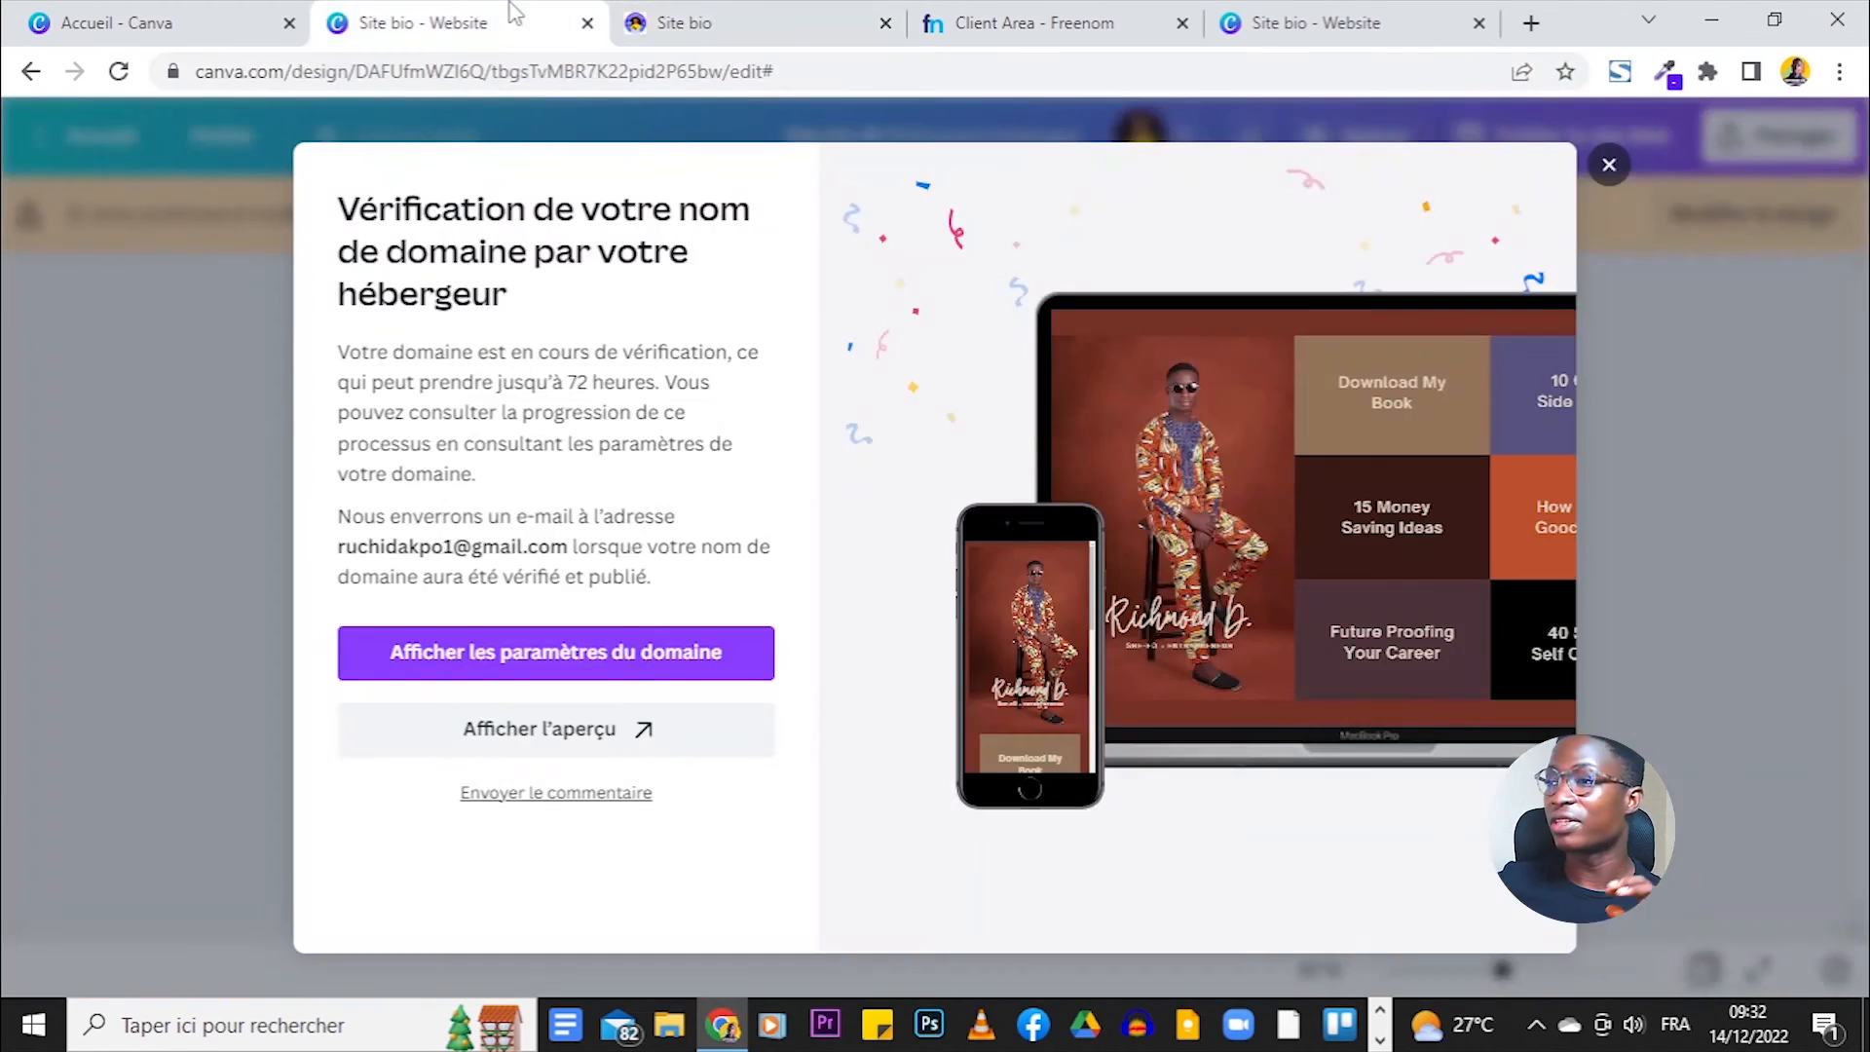
pyautogui.click(711, 14)
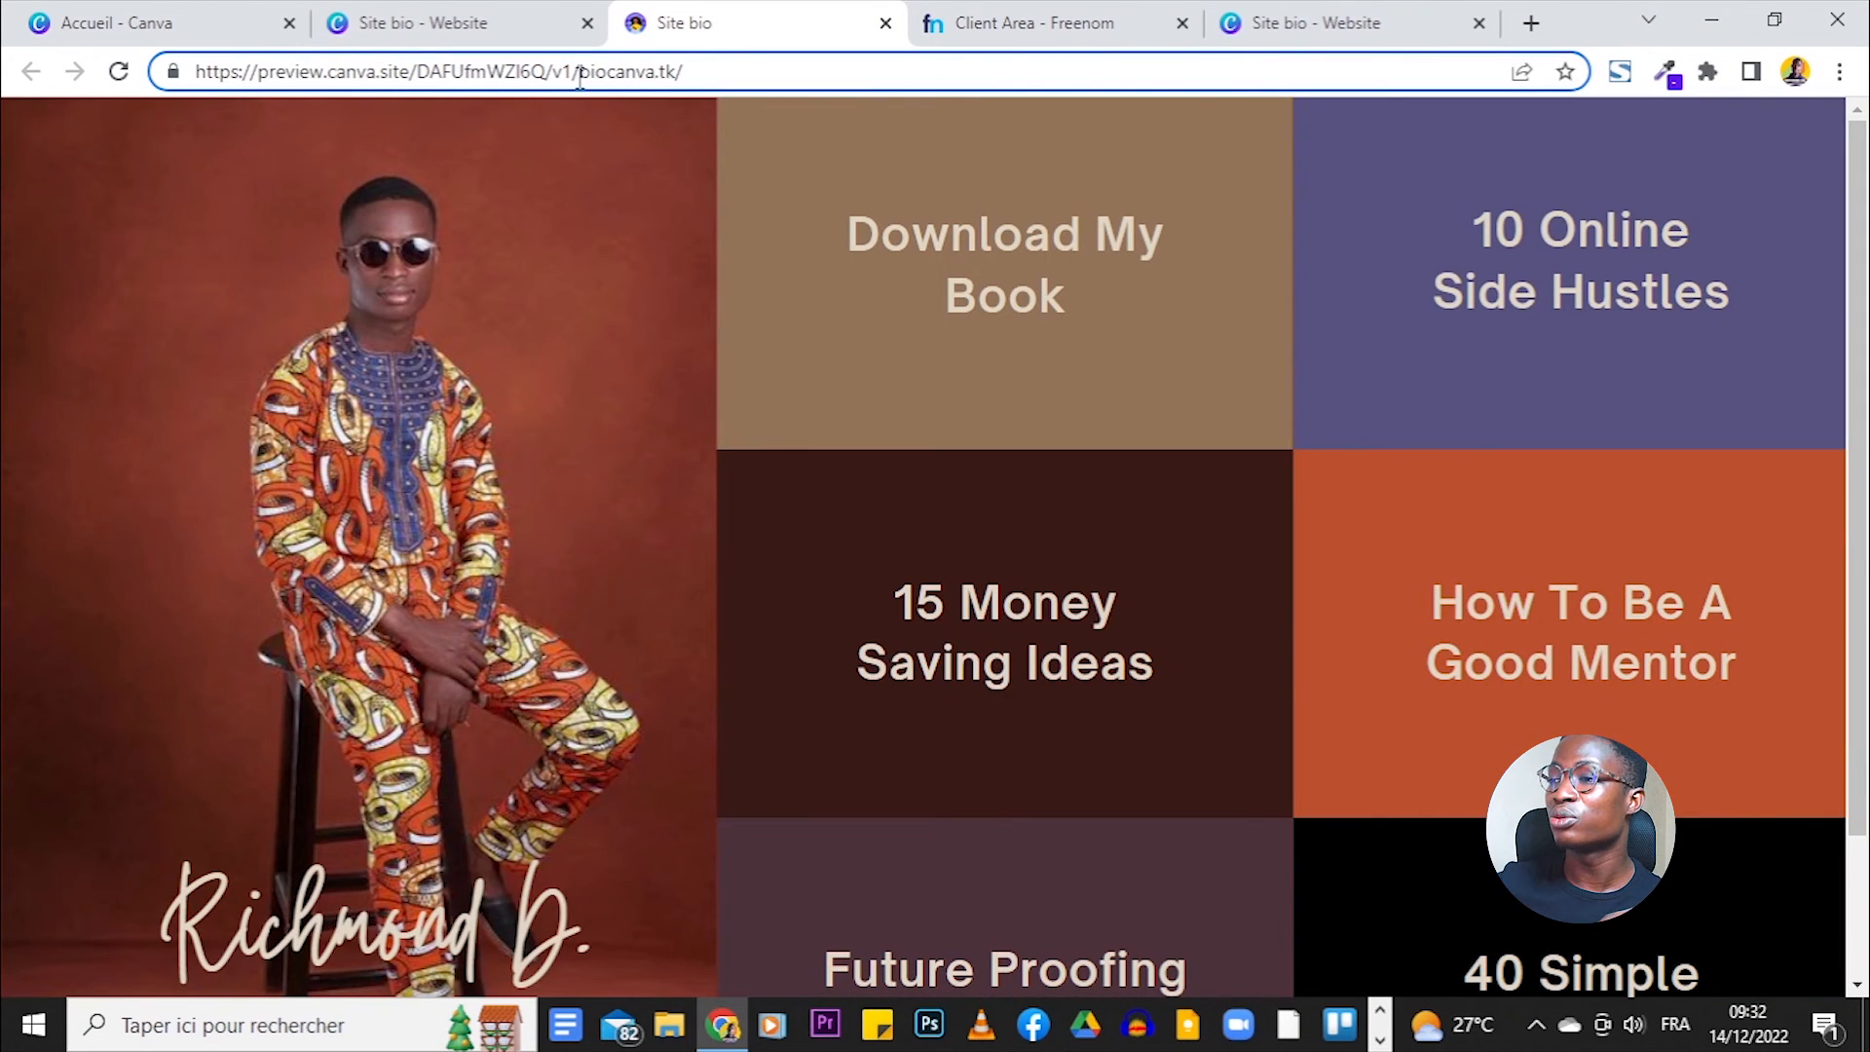
pyautogui.click(521, 14)
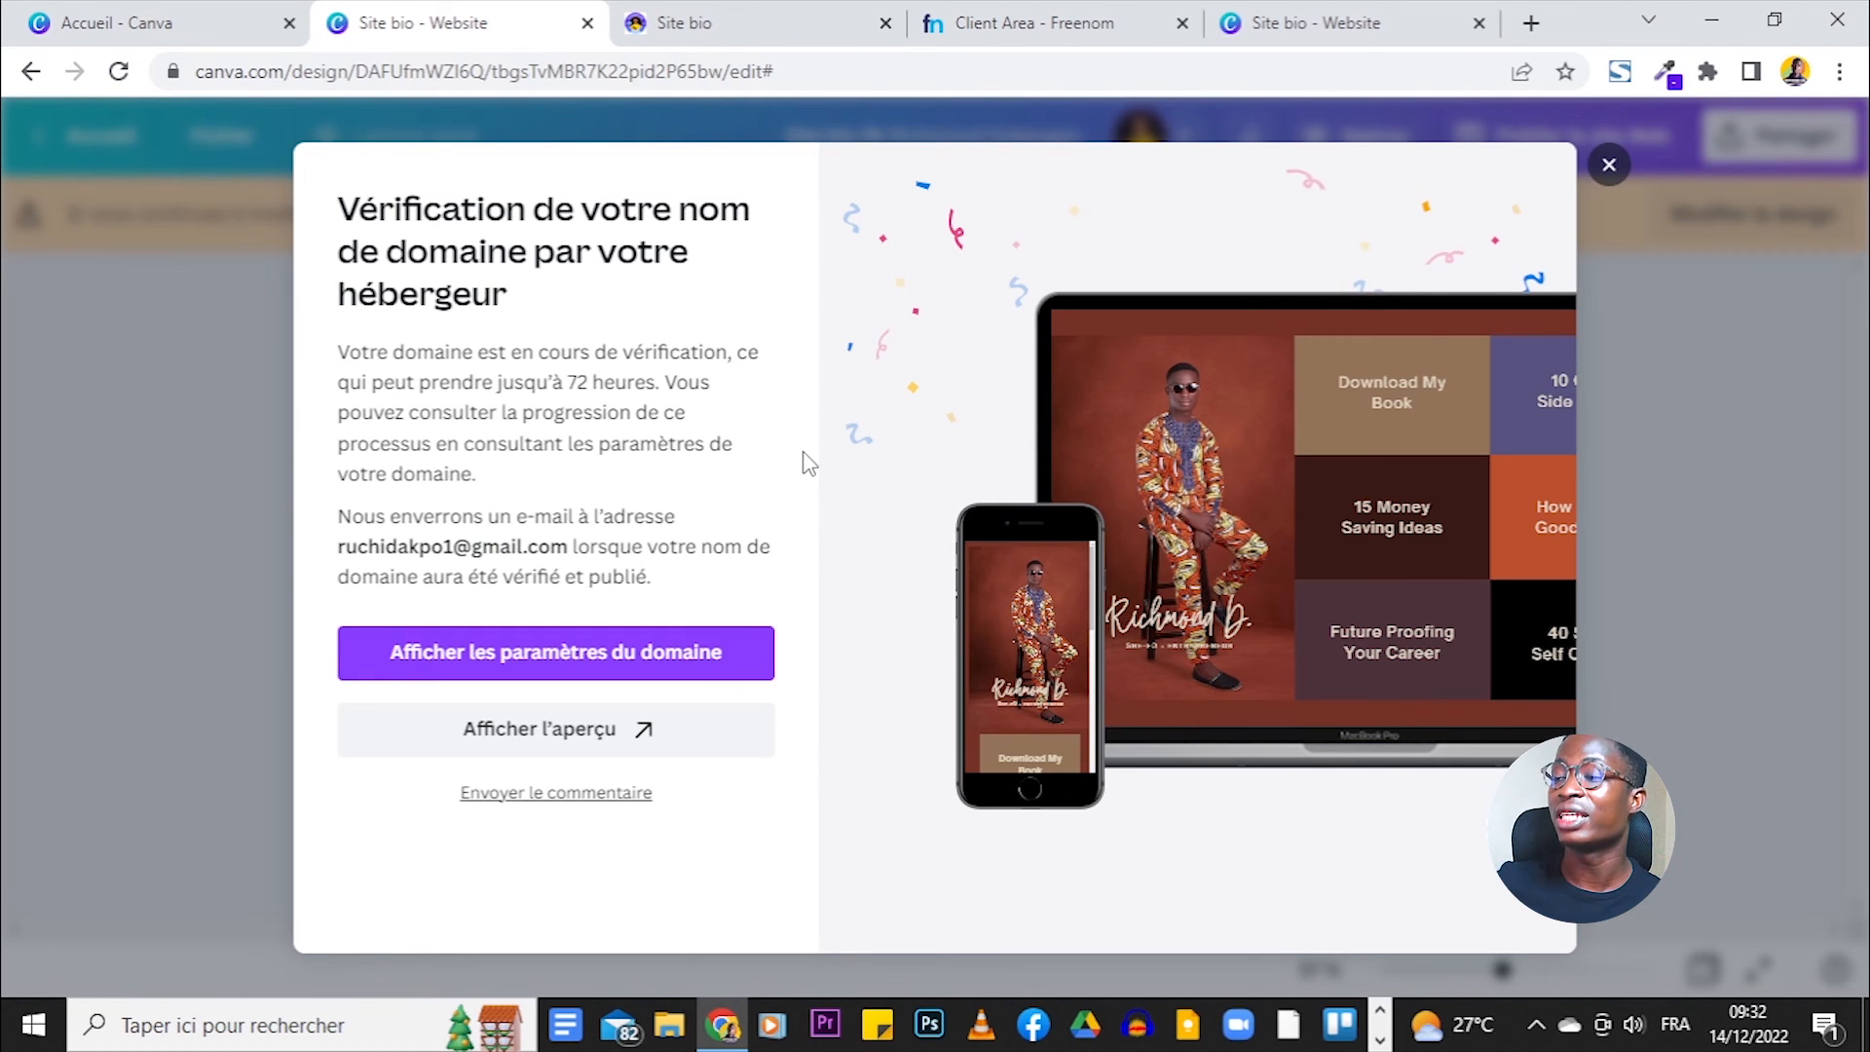
# Open the biocanva.tk domain settings, review the status of the TXT and A records, and return to the site preview.
pyautogui.click(649, 657)
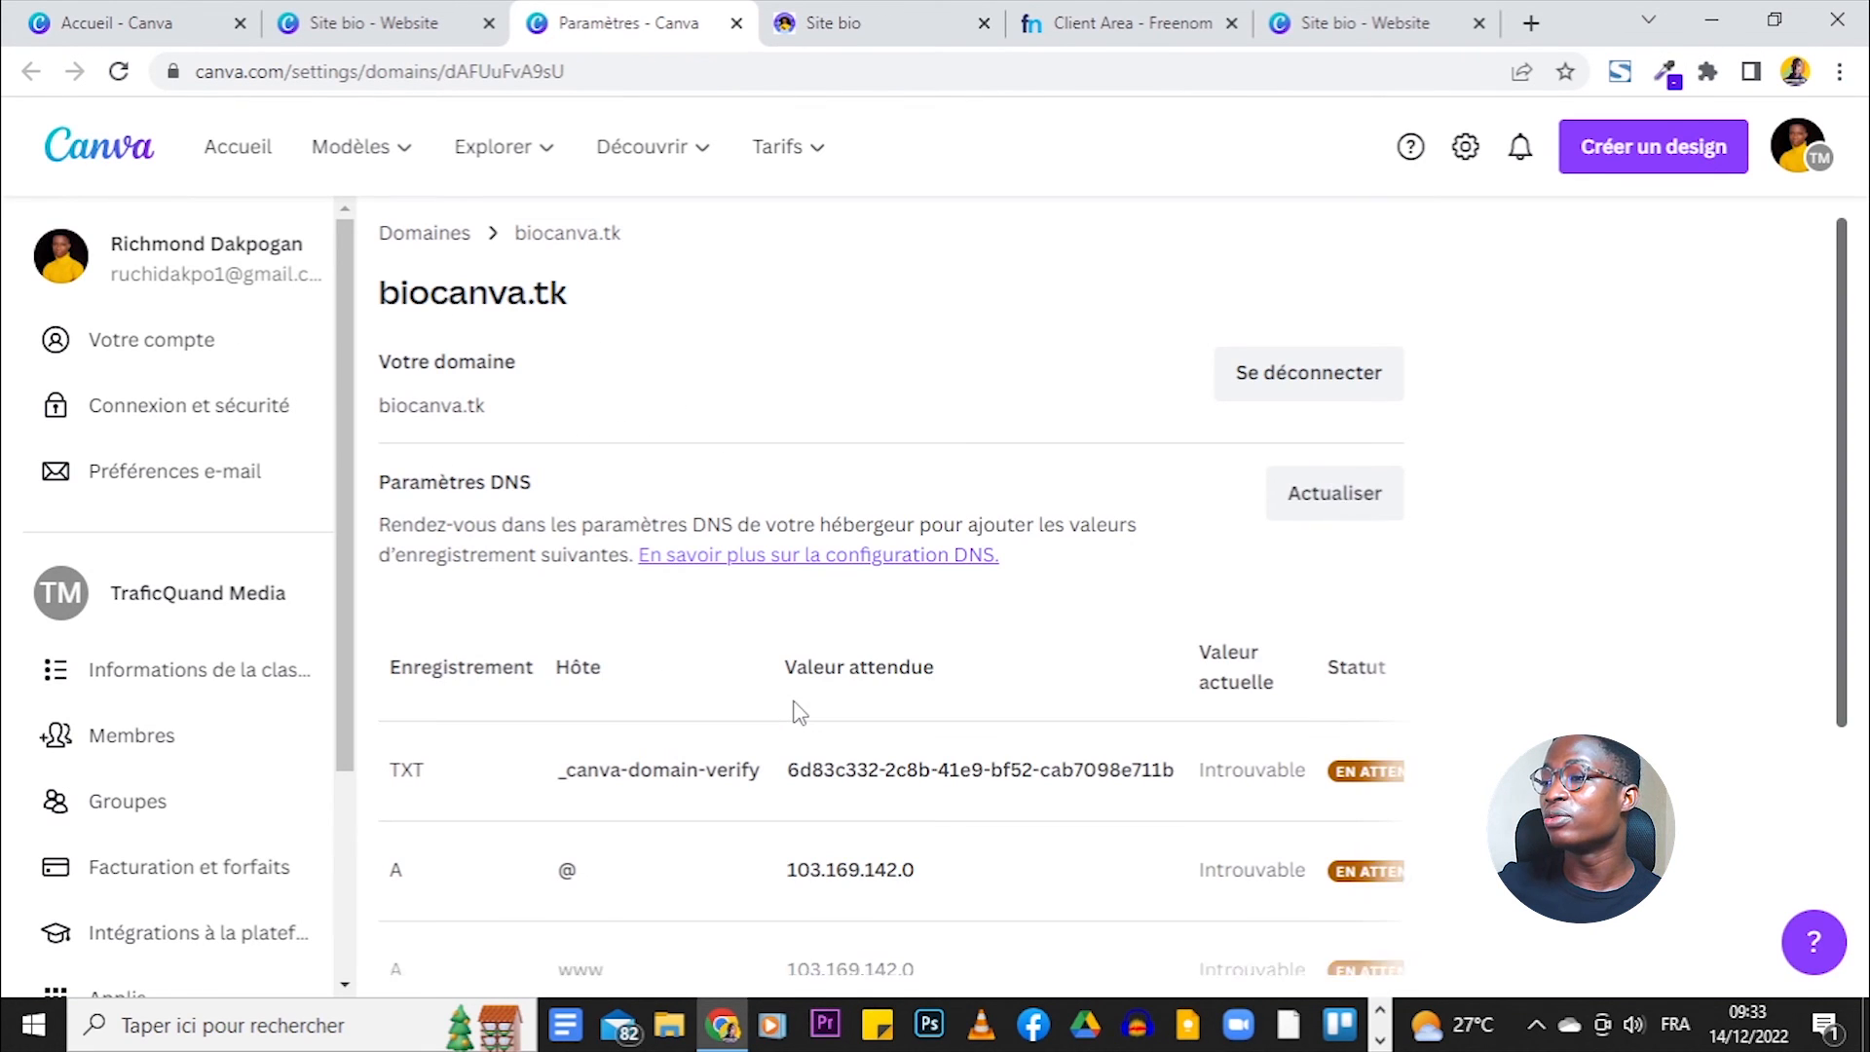
pyautogui.scroll(-3, 951, 361)
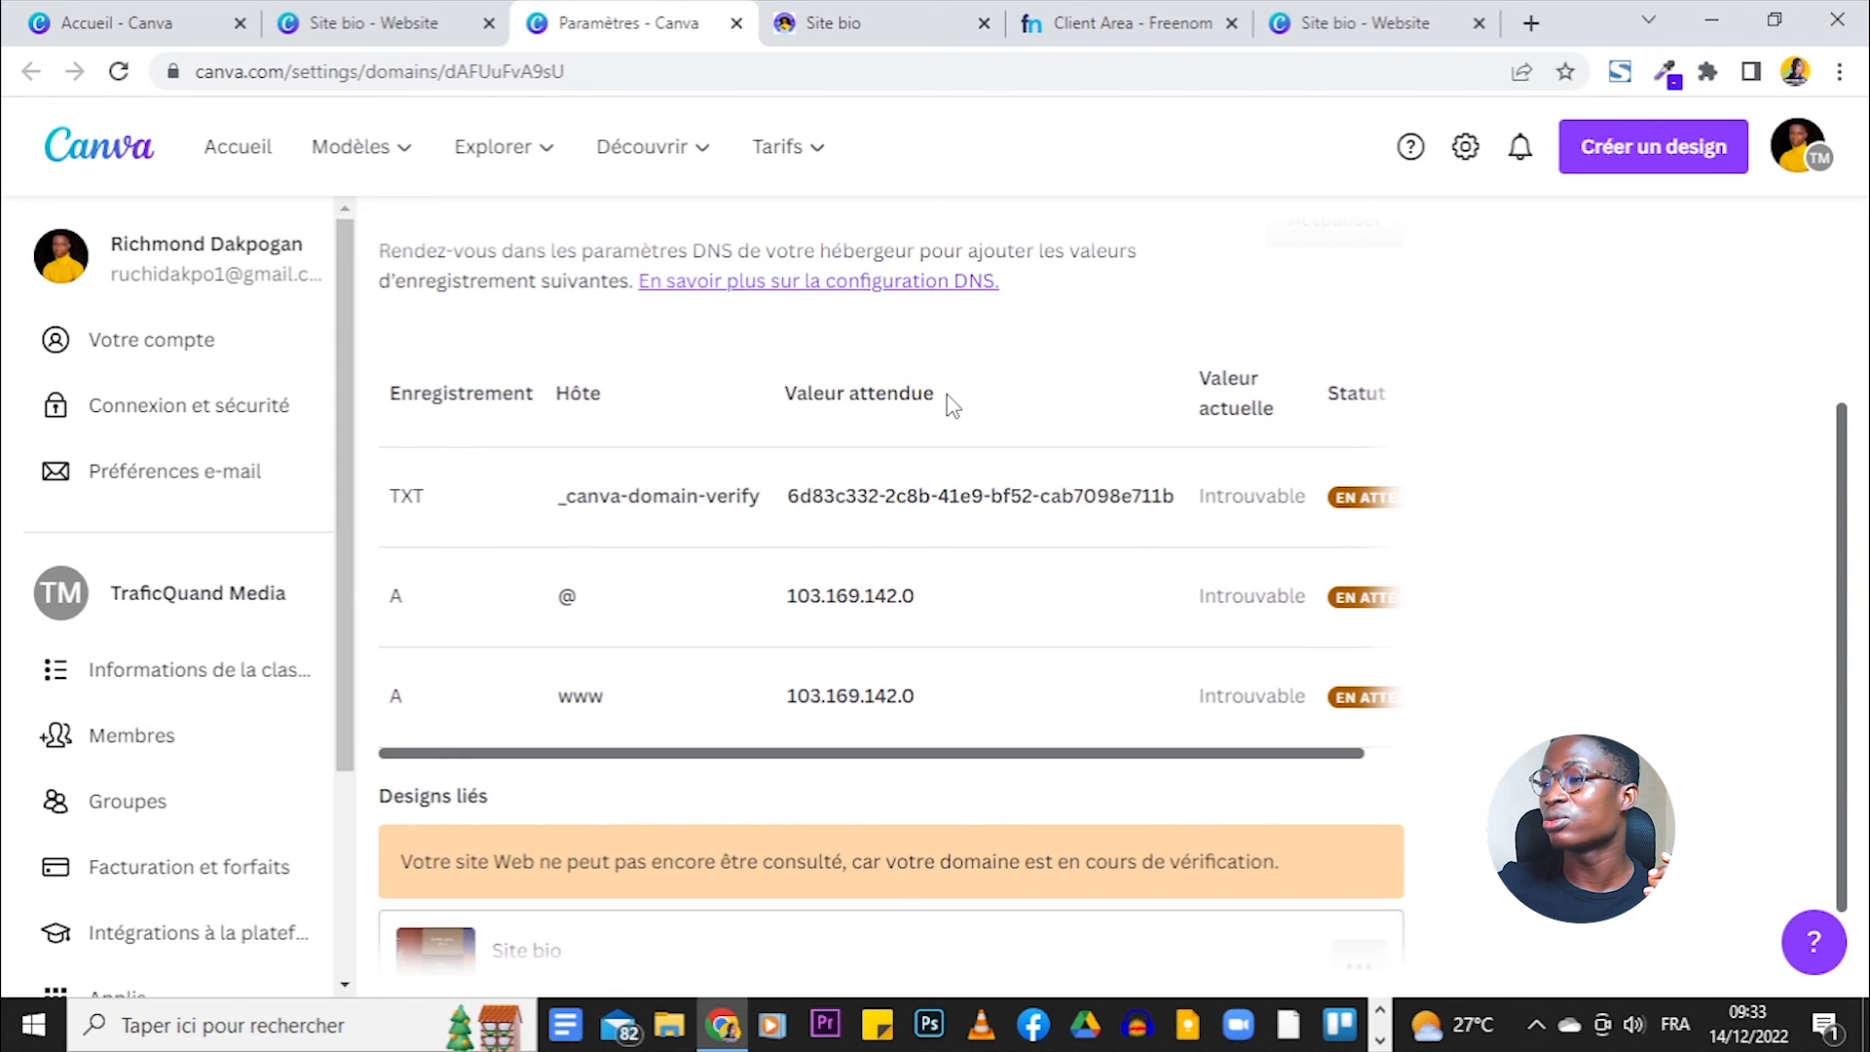
pyautogui.scroll(-1, 1363, 390)
pyautogui.moveTo(625, 766); pyautogui.dragTo(1456, 774)
pyautogui.moveTo(770, 659); pyautogui.dragTo(1091, 675)
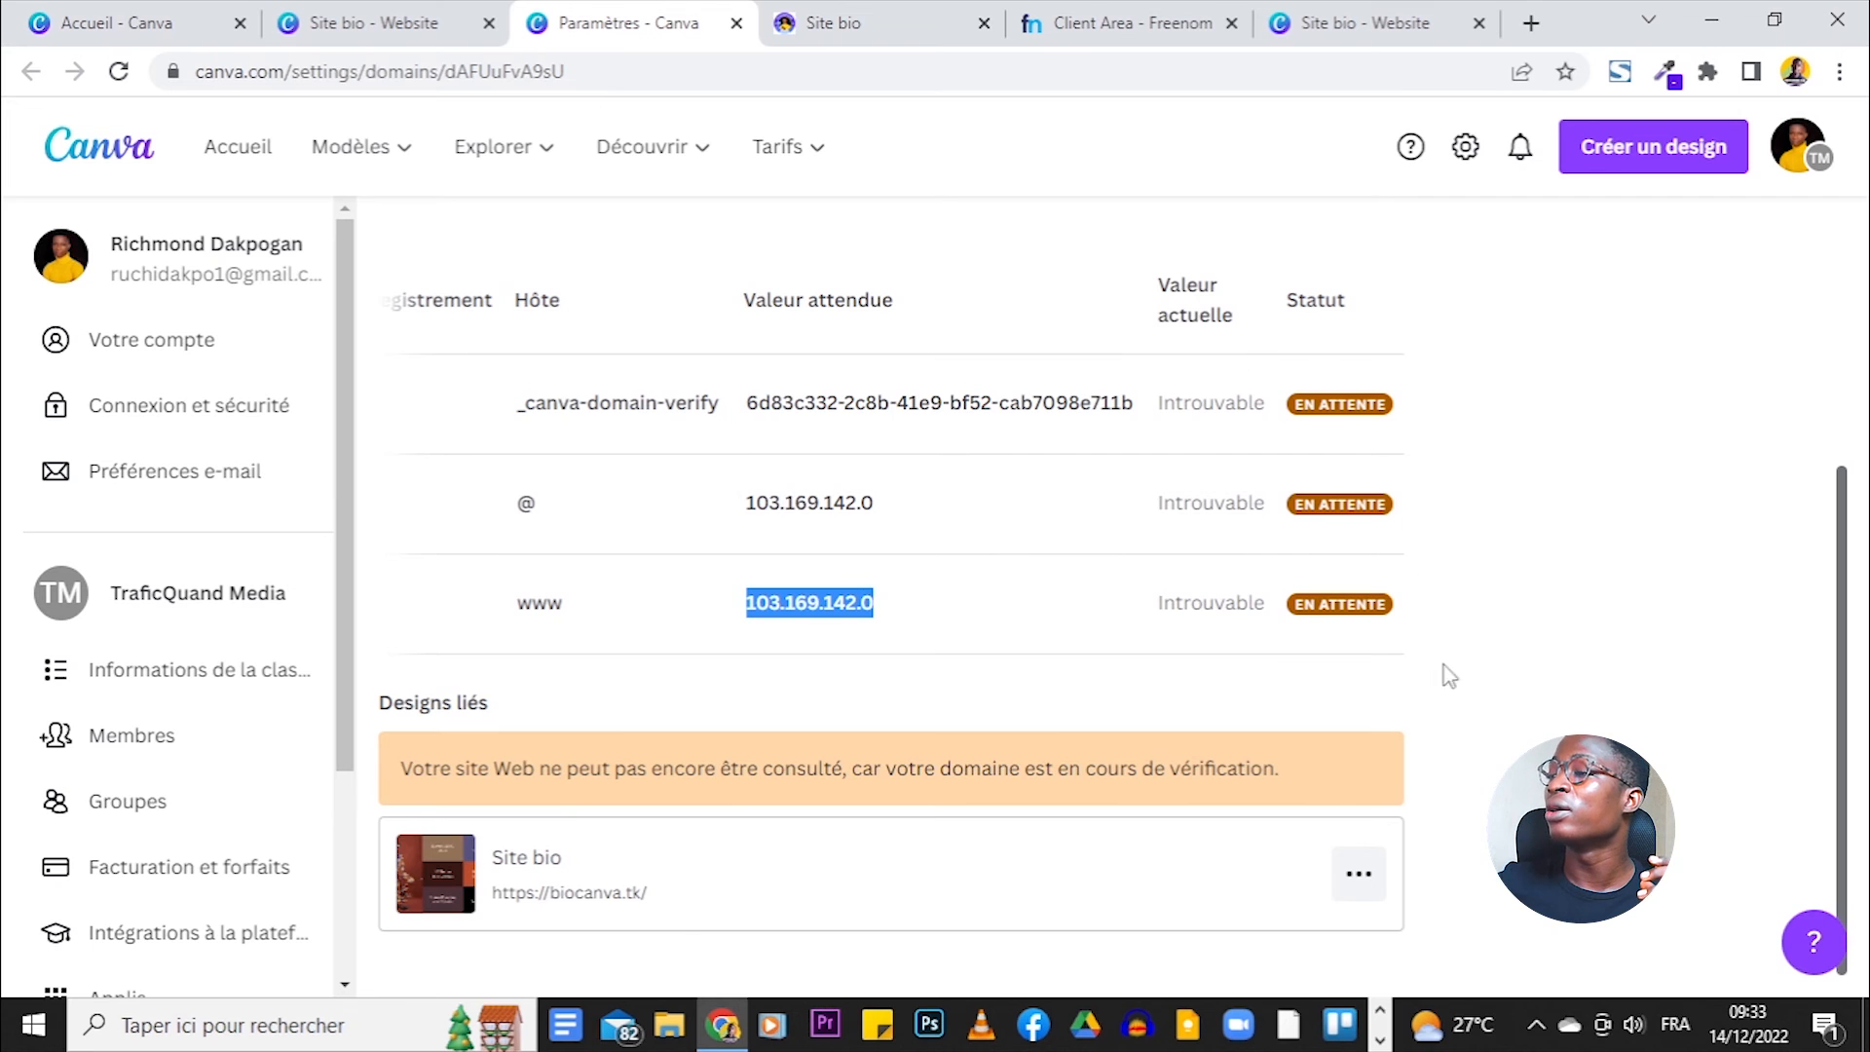
pyautogui.scroll(4, 951, 480)
pyautogui.scroll(-4, 1039, 341)
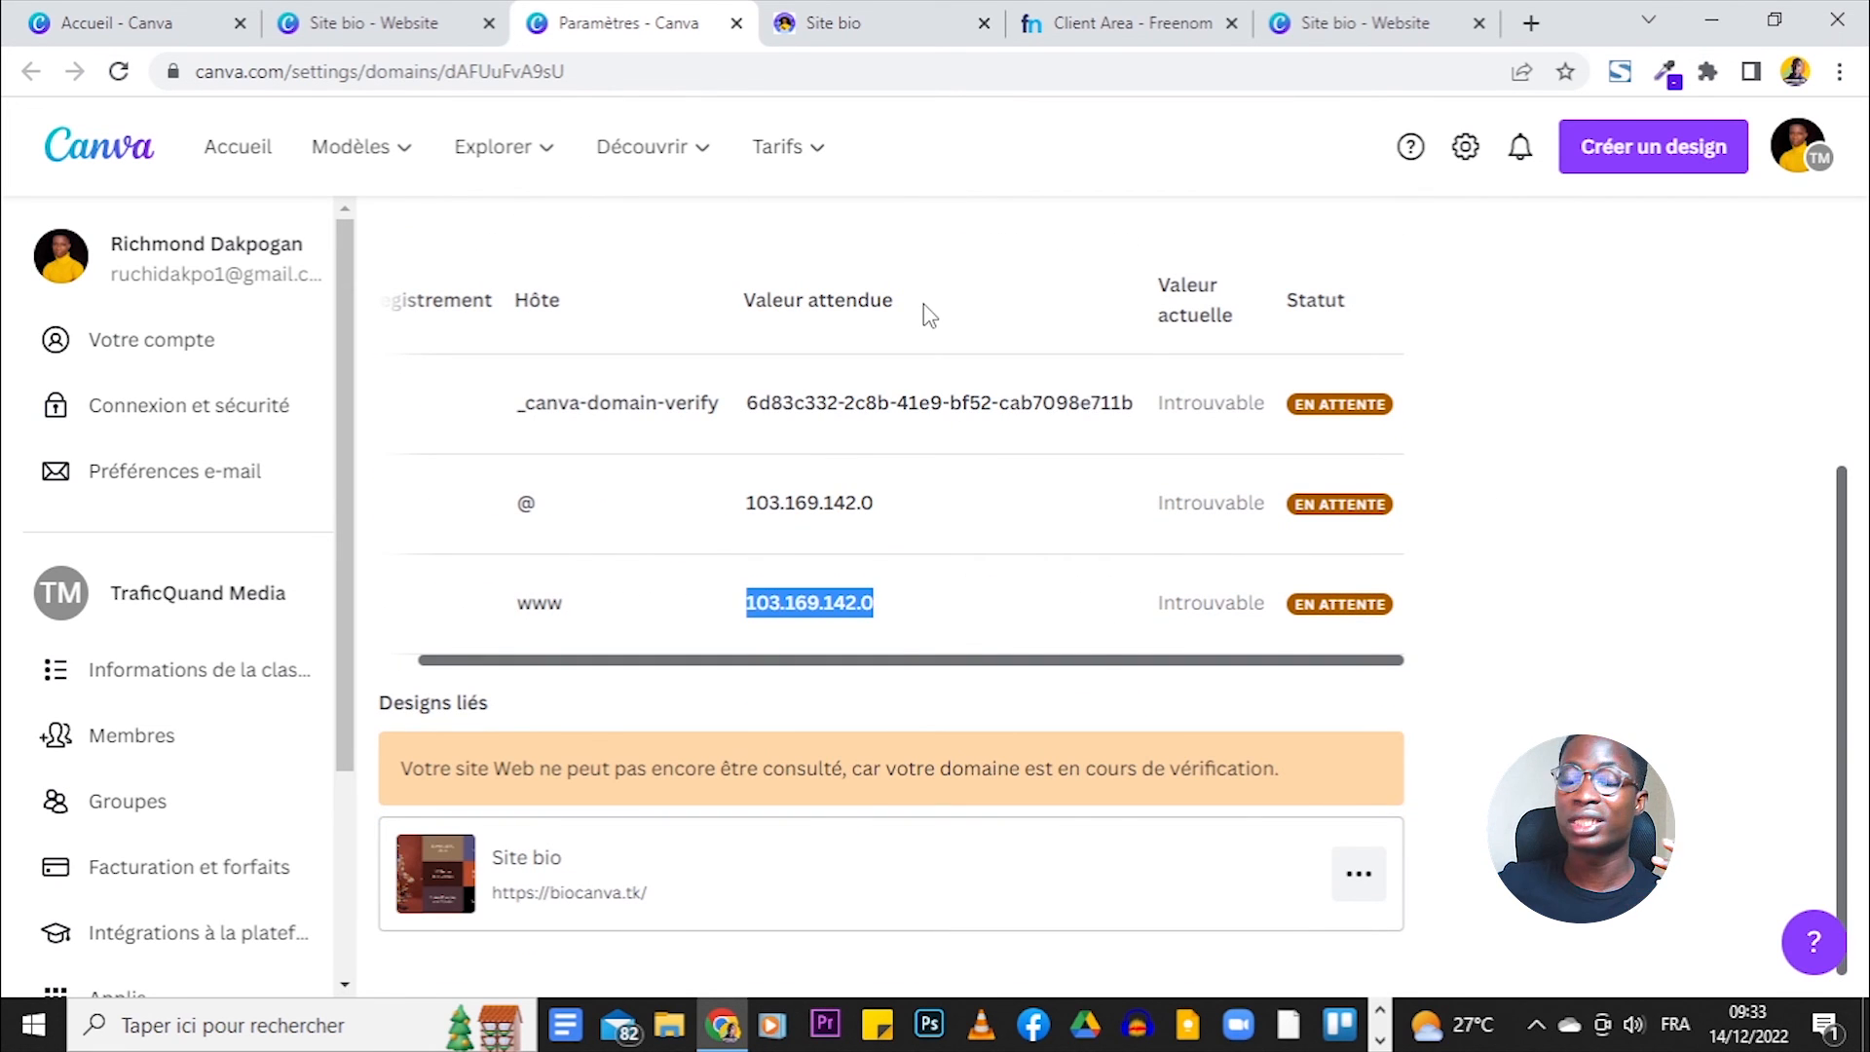
pyautogui.scroll(4, 930, 317)
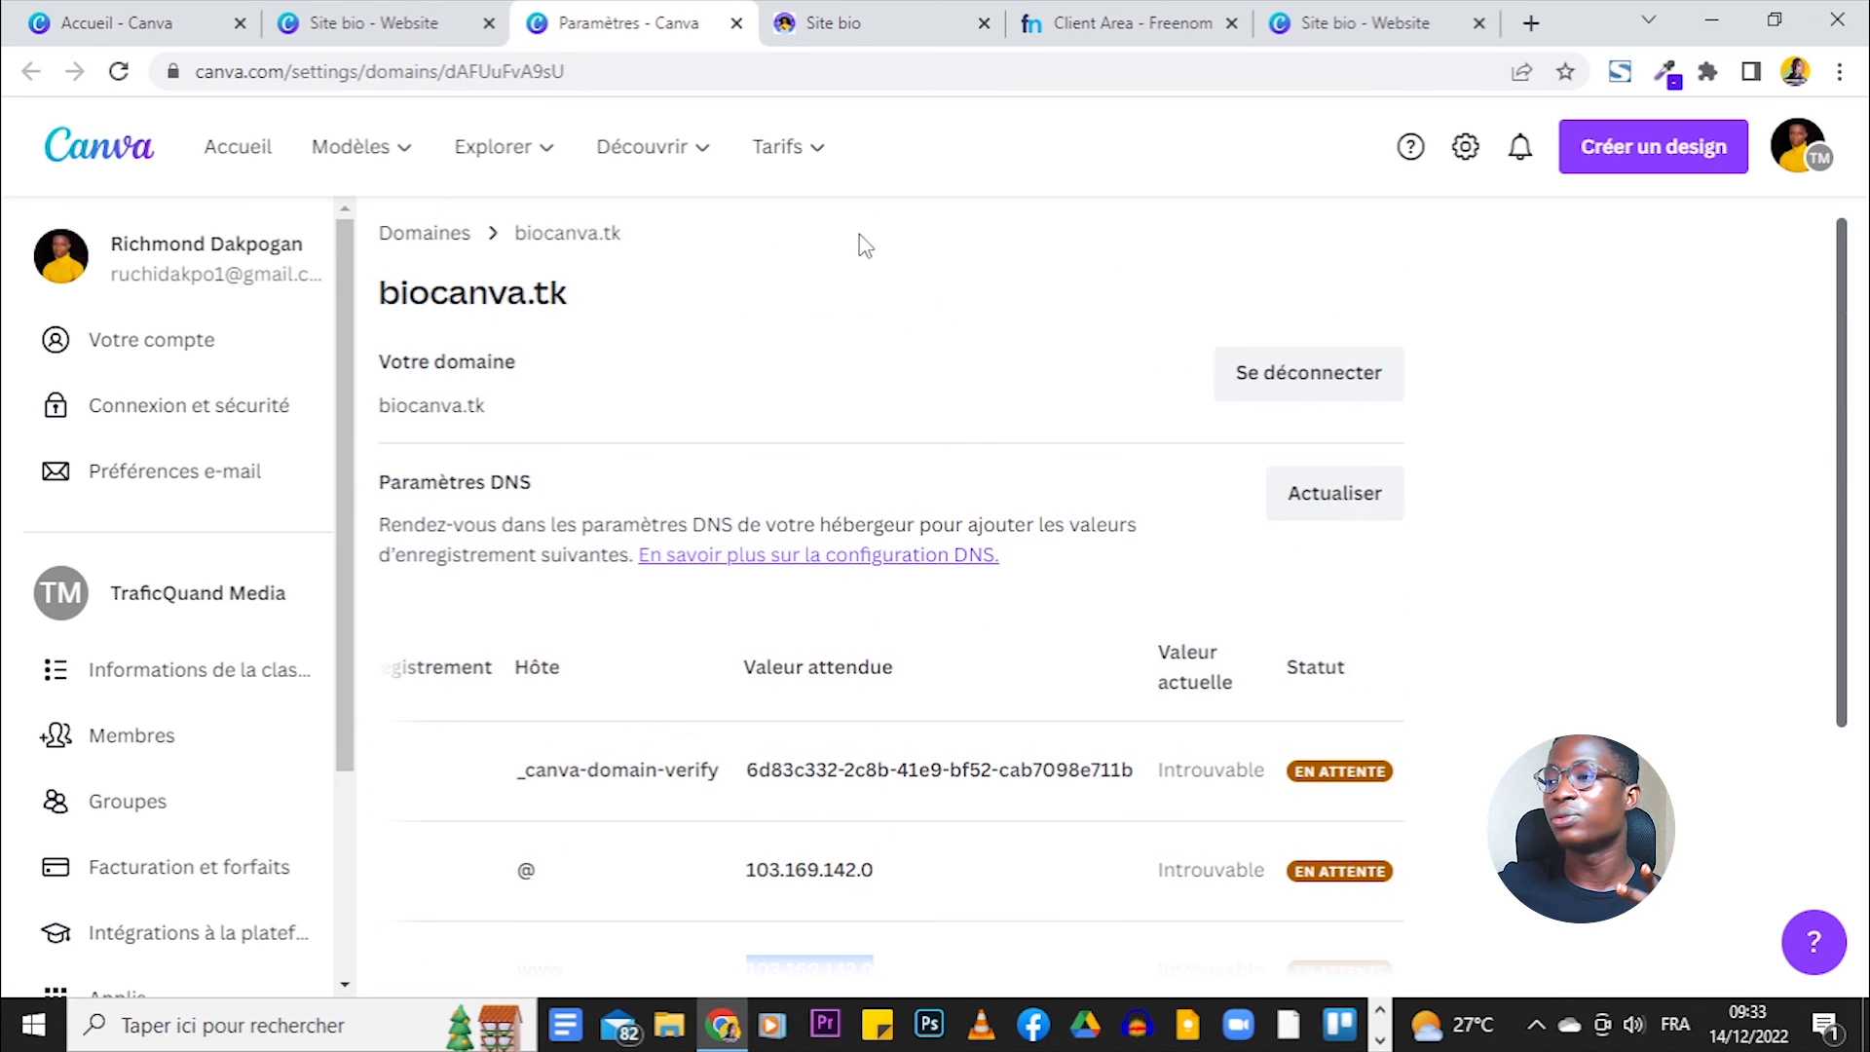
pyautogui.click(832, 14)
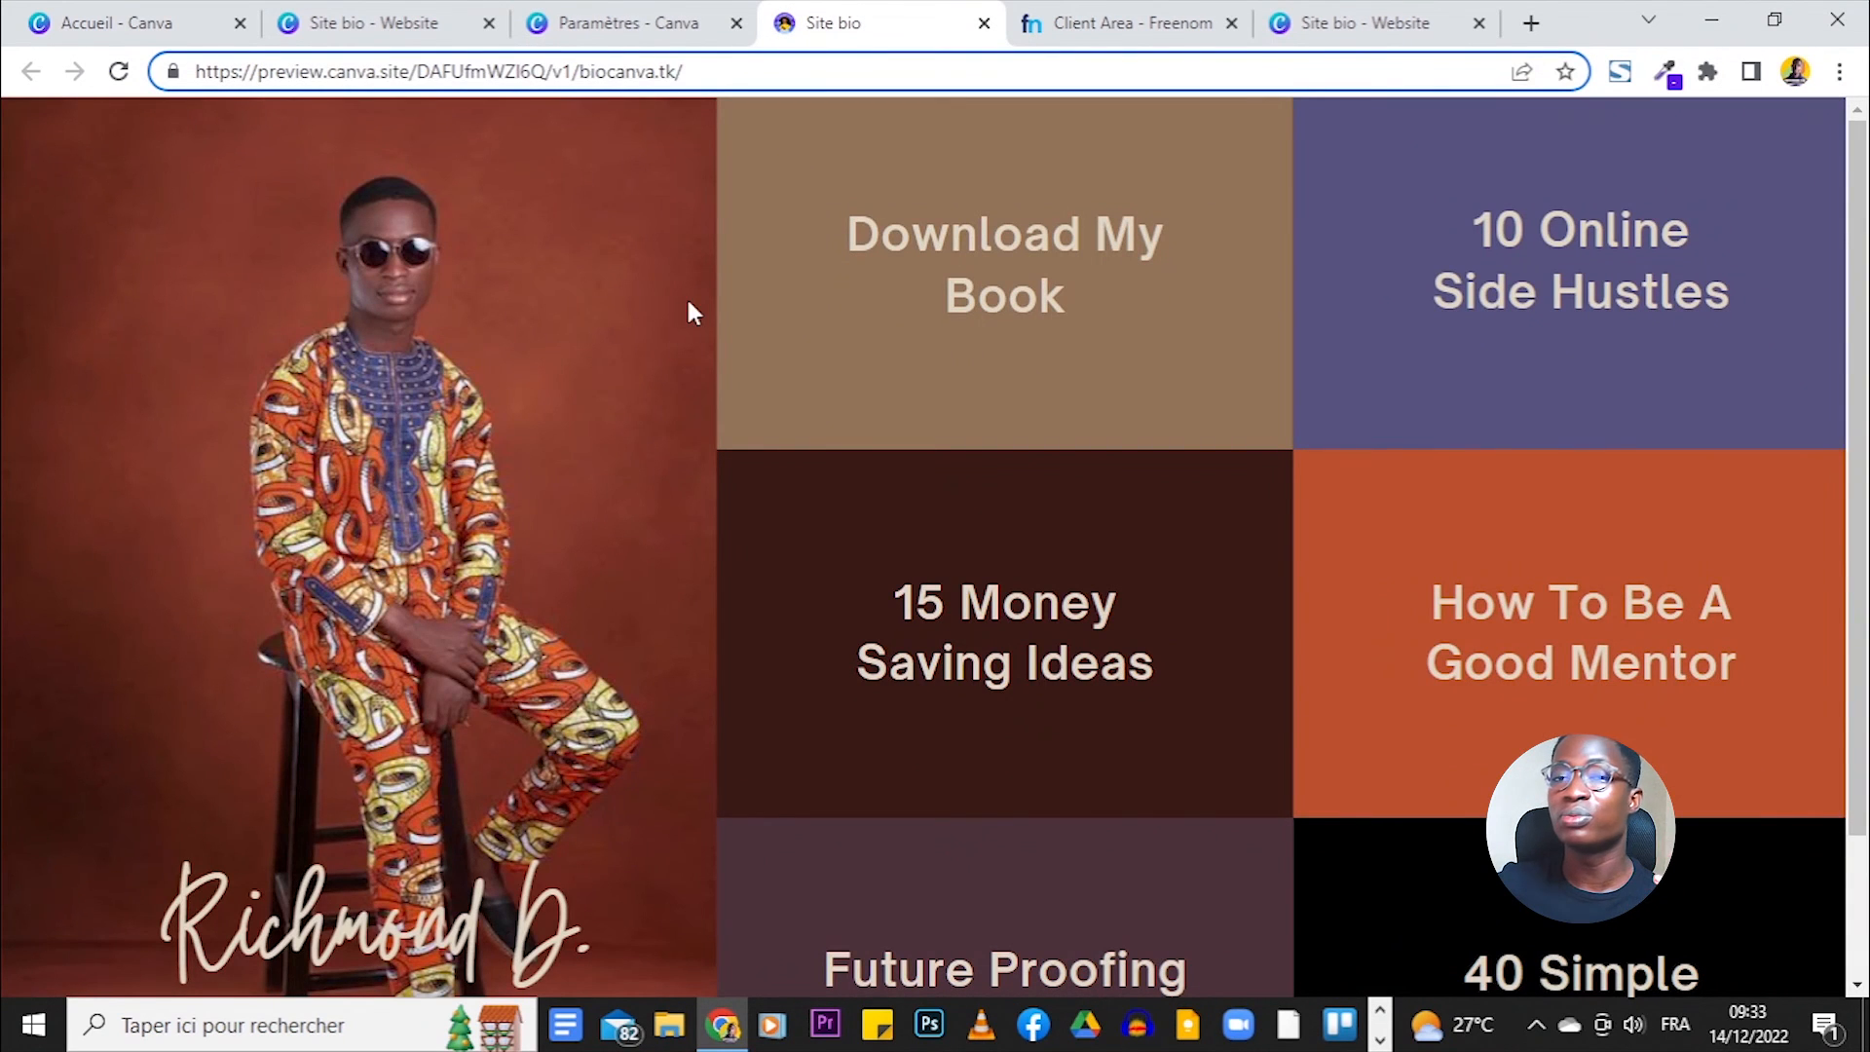